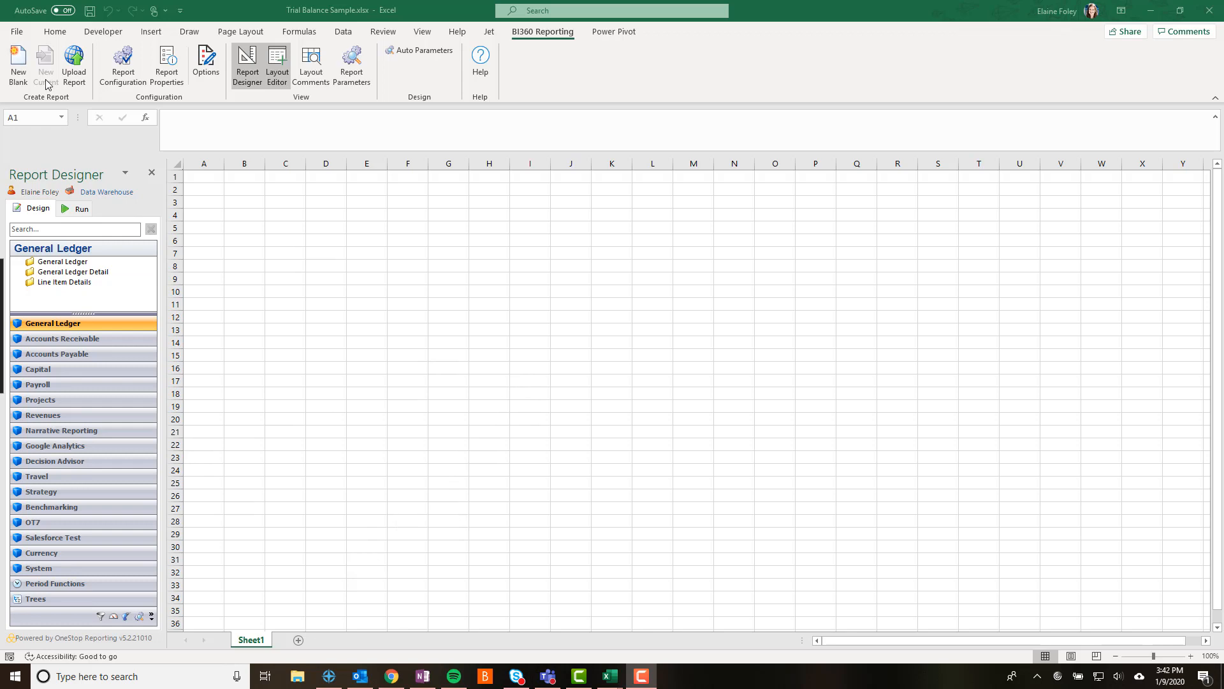
# - Enter the text Test in cell B7 of the blank sheet
pyautogui.click(232, 255)
pyautogui.write('Te')
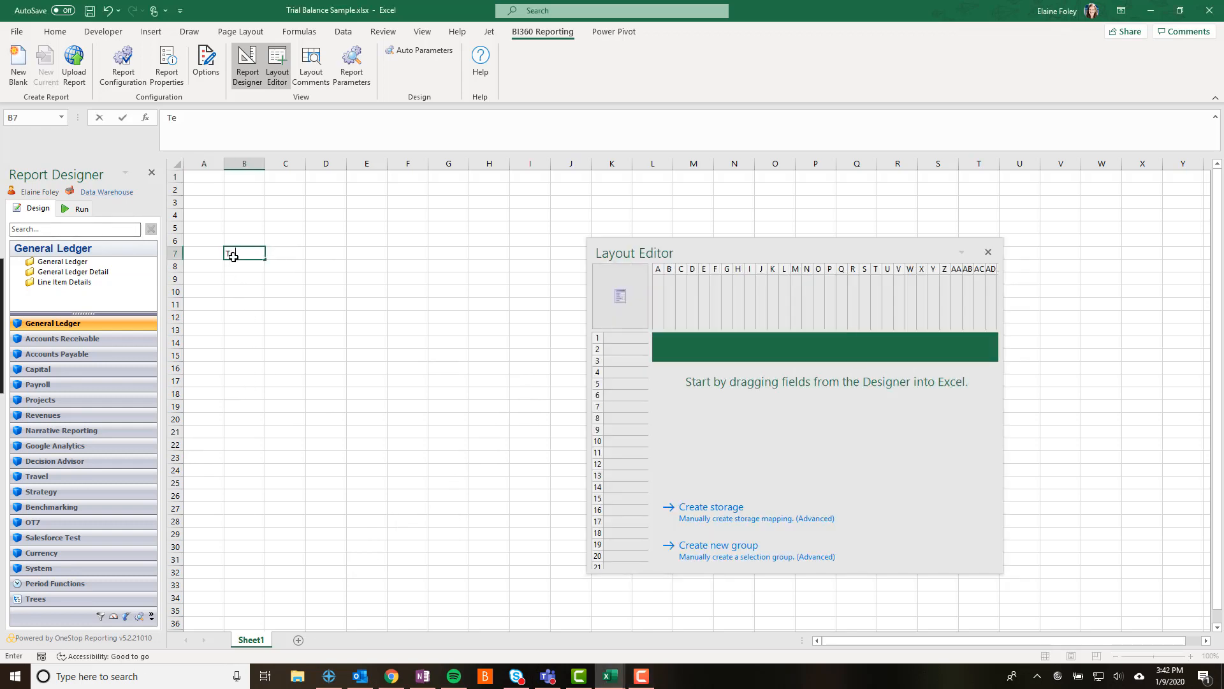
pyautogui.write('st')
pyautogui.press('Tab')
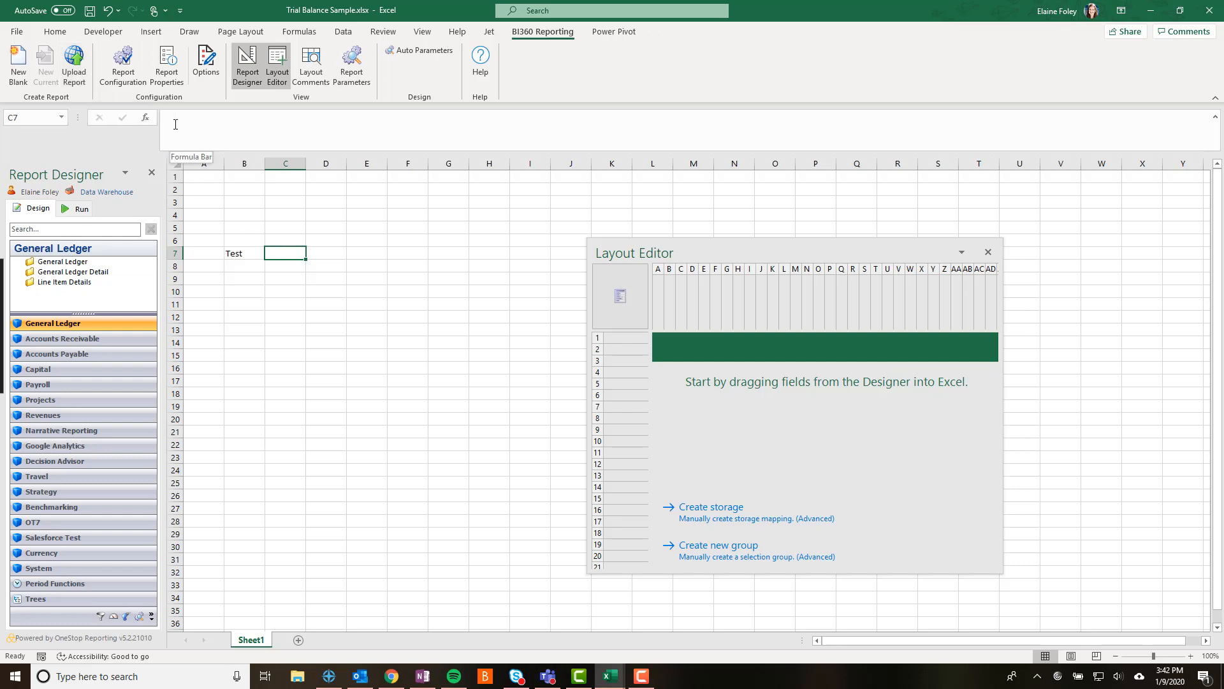
# - Examine the available data connections and companies in the report configuration, leaving without applying anything
pyautogui.click(134, 80)
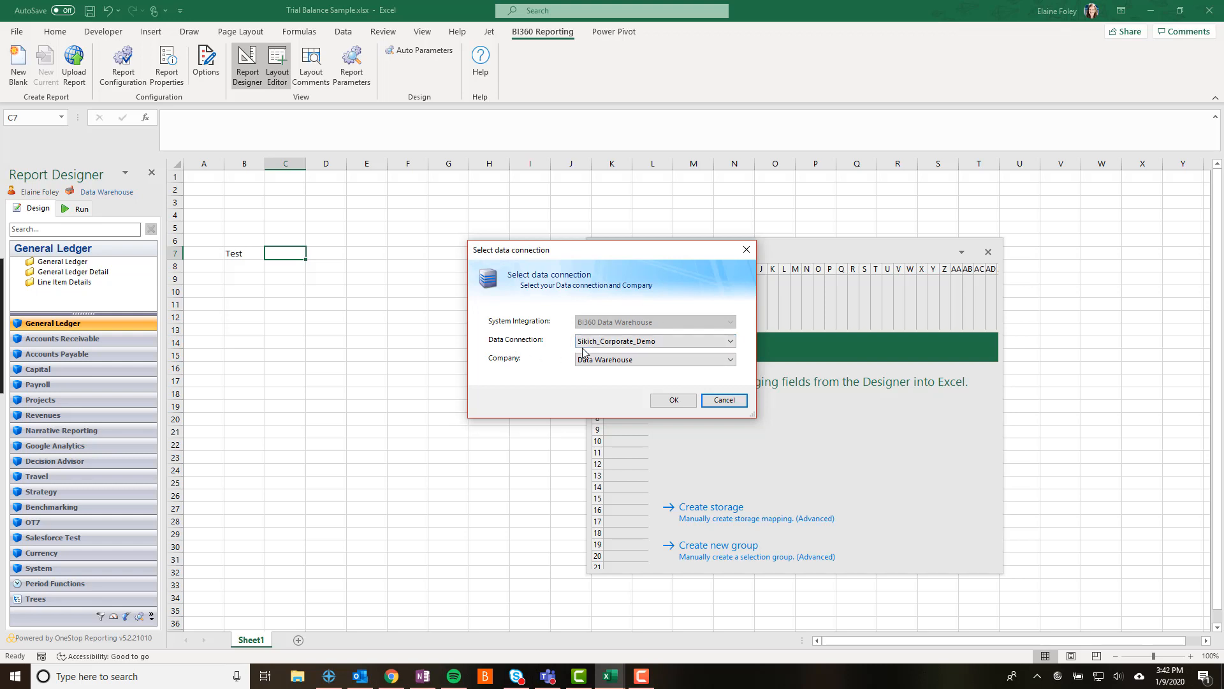
pyautogui.click(638, 343)
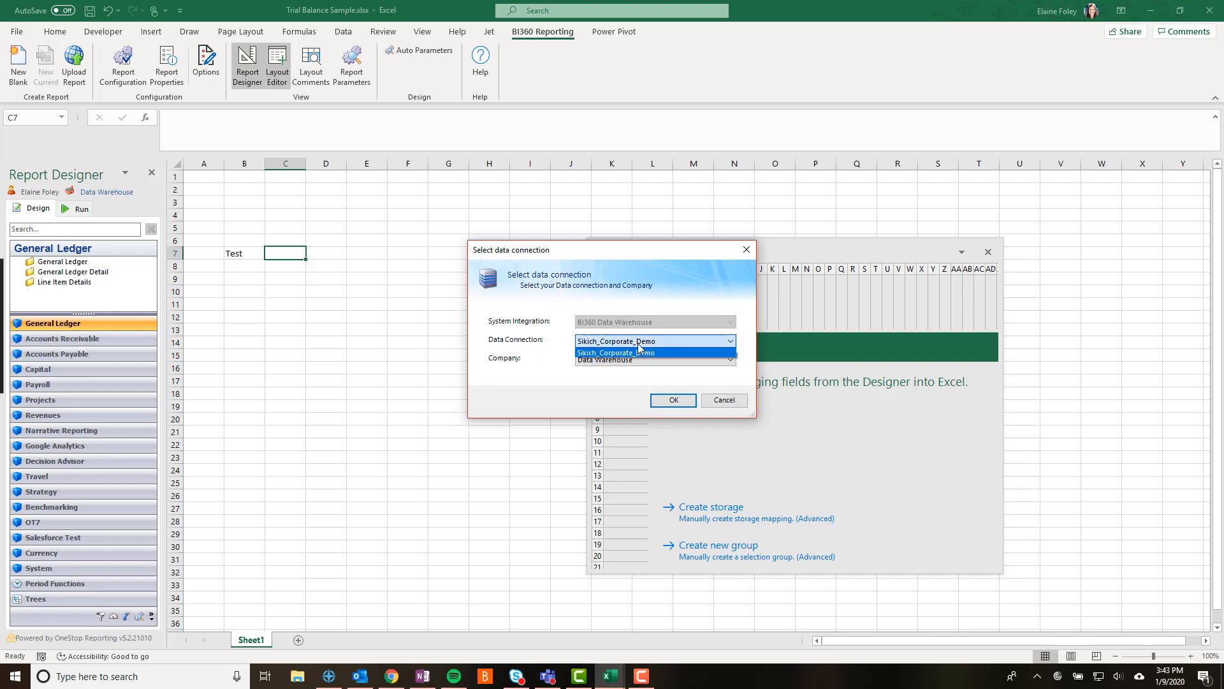
pyautogui.click(635, 352)
pyautogui.click(621, 360)
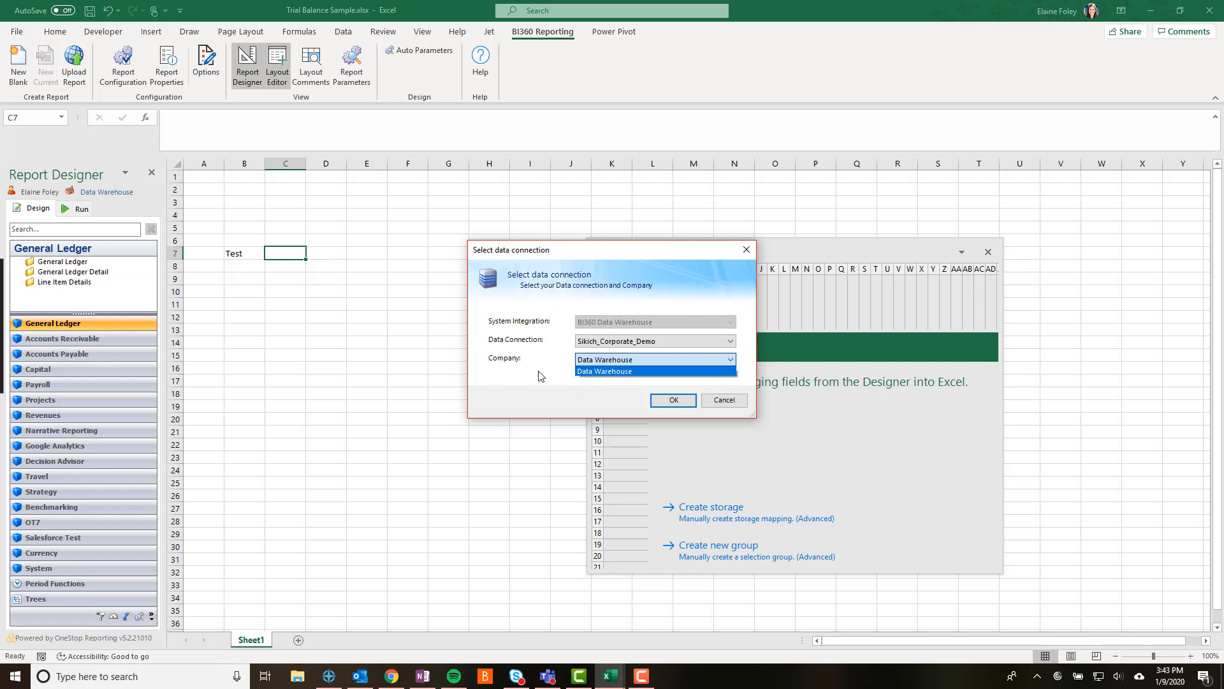
pyautogui.click(676, 298)
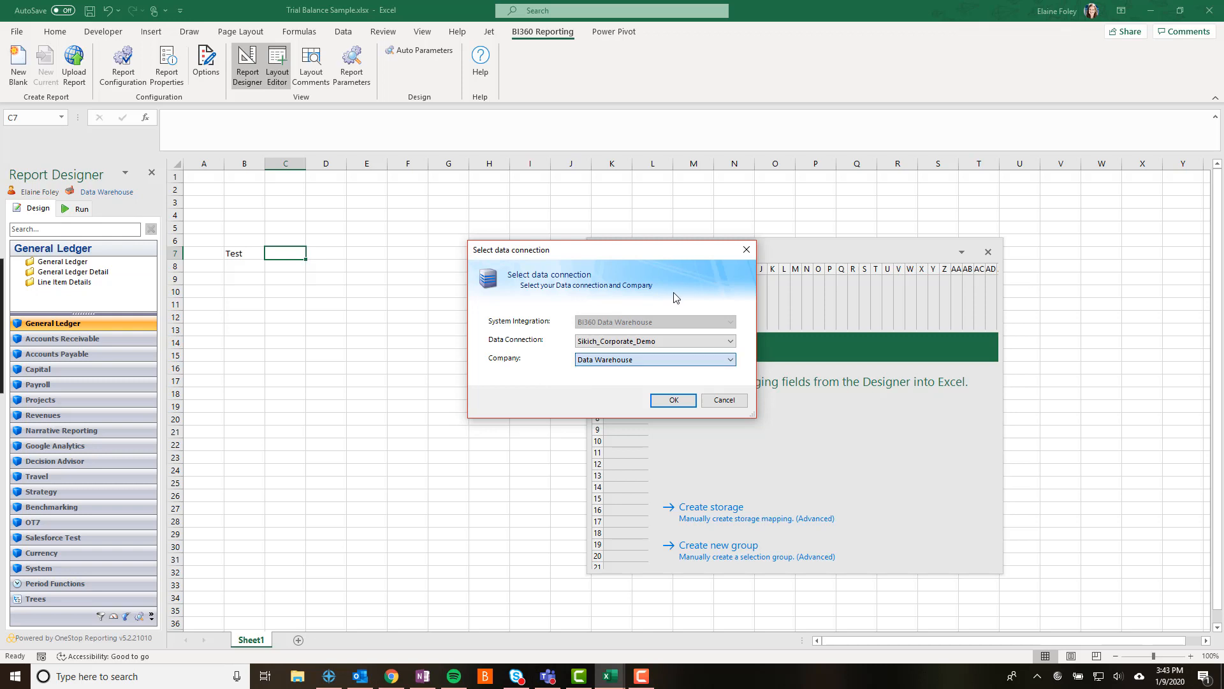
pyautogui.click(721, 404)
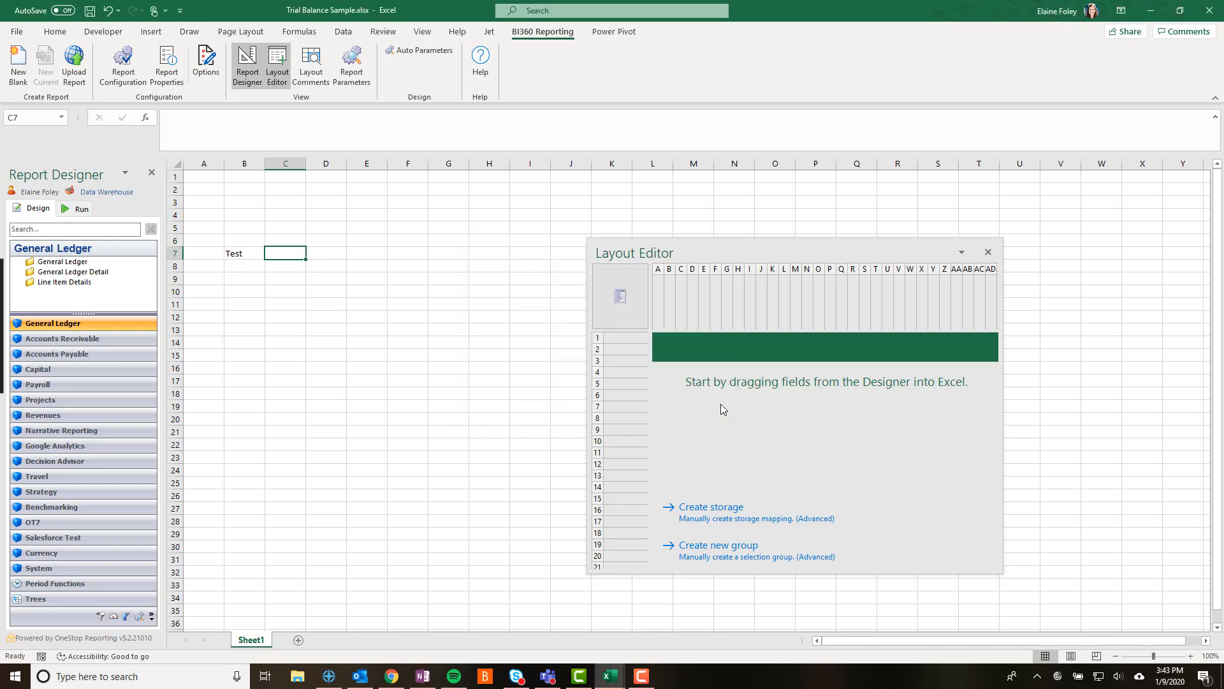
# - Review the report's general, protection and budgeting properties, and look over the Report Designer options
pyautogui.click(168, 57)
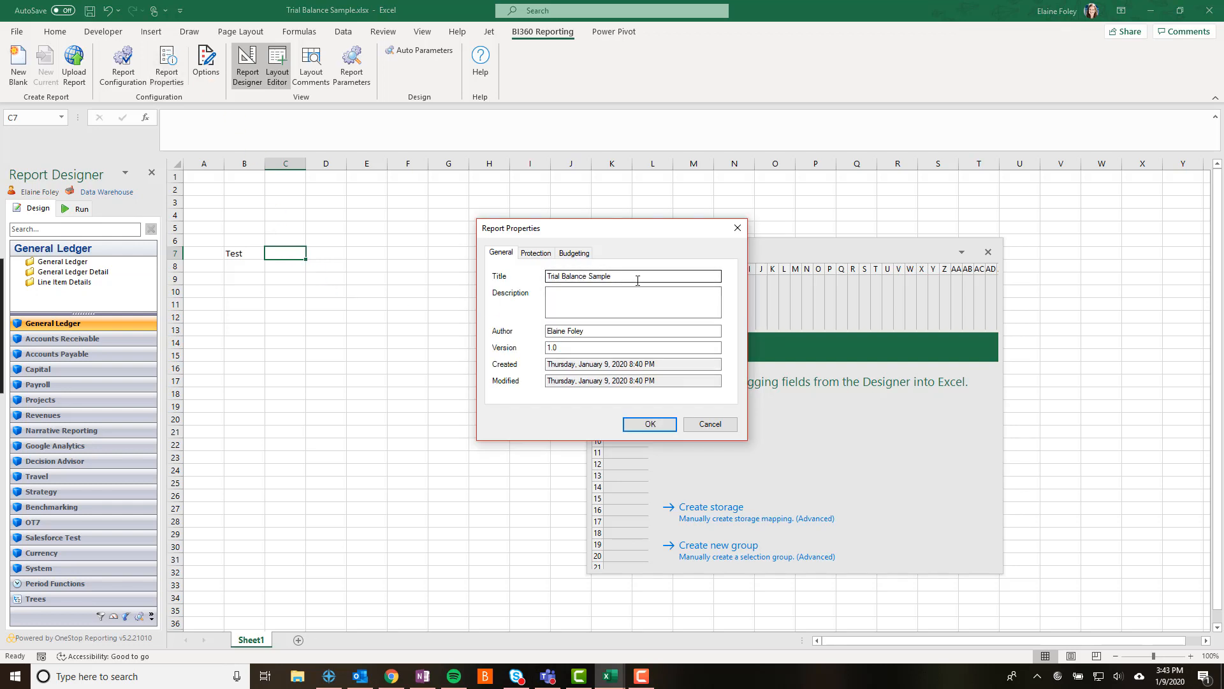
pyautogui.click(620, 278)
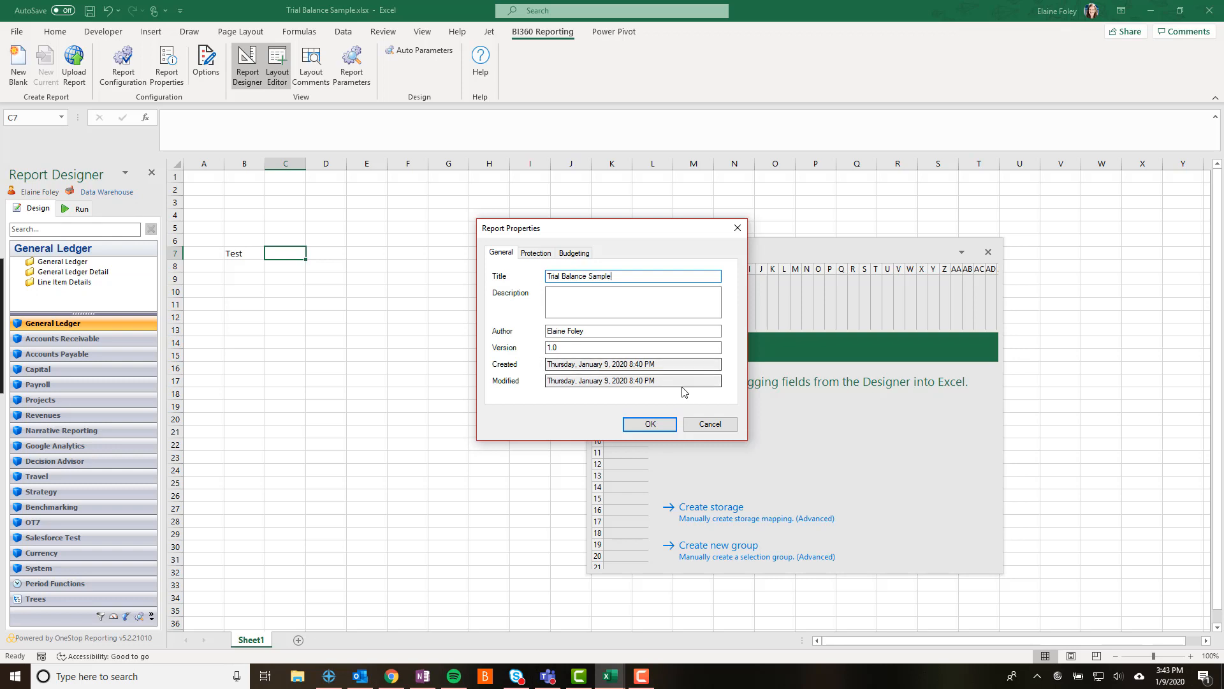
pyautogui.click(536, 254)
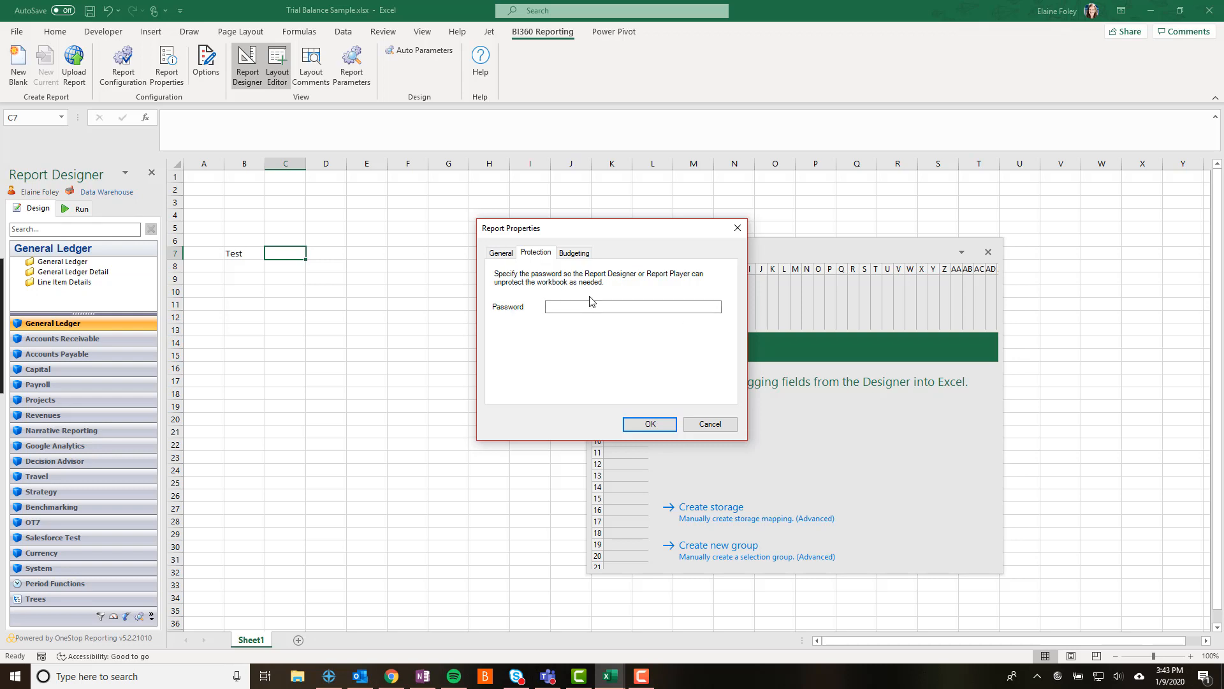
pyautogui.click(571, 257)
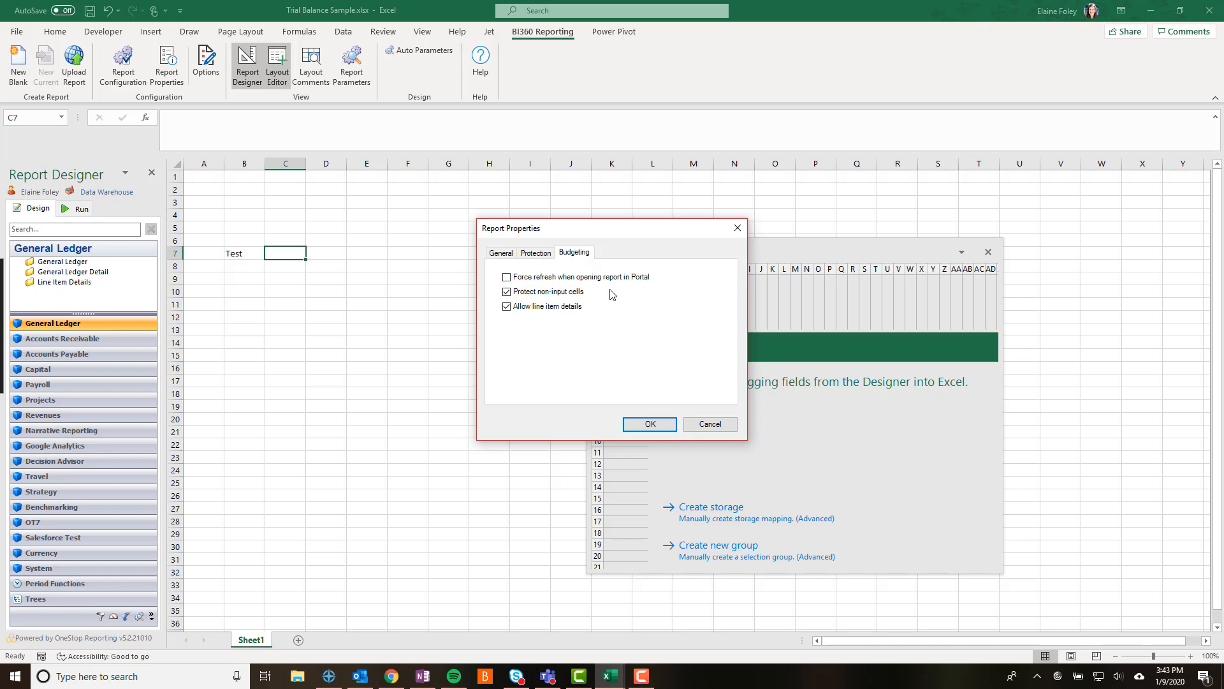
pyautogui.click(710, 424)
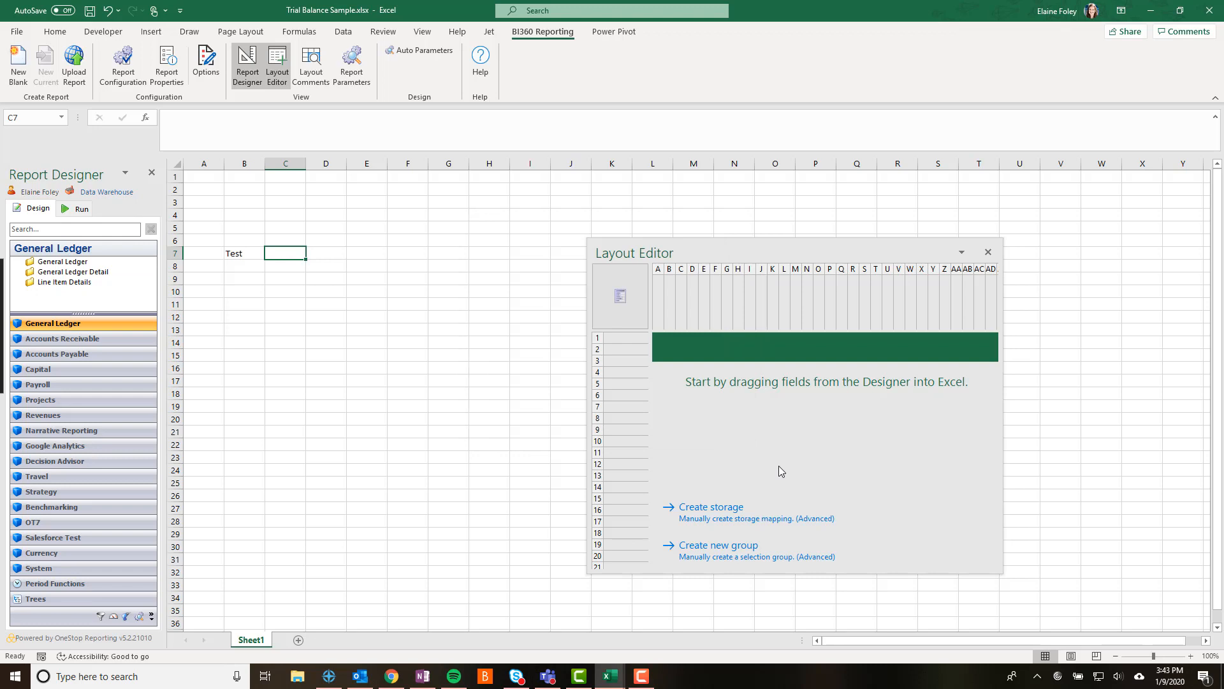
pyautogui.click(199, 74)
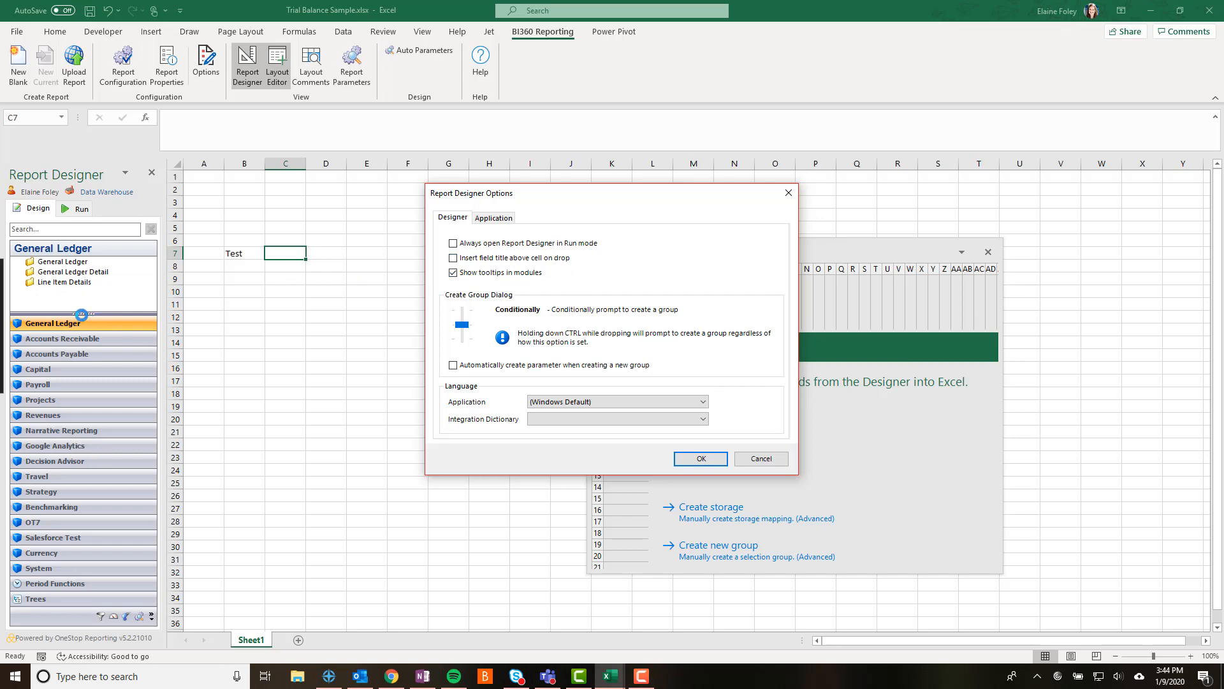
pyautogui.click(772, 462)
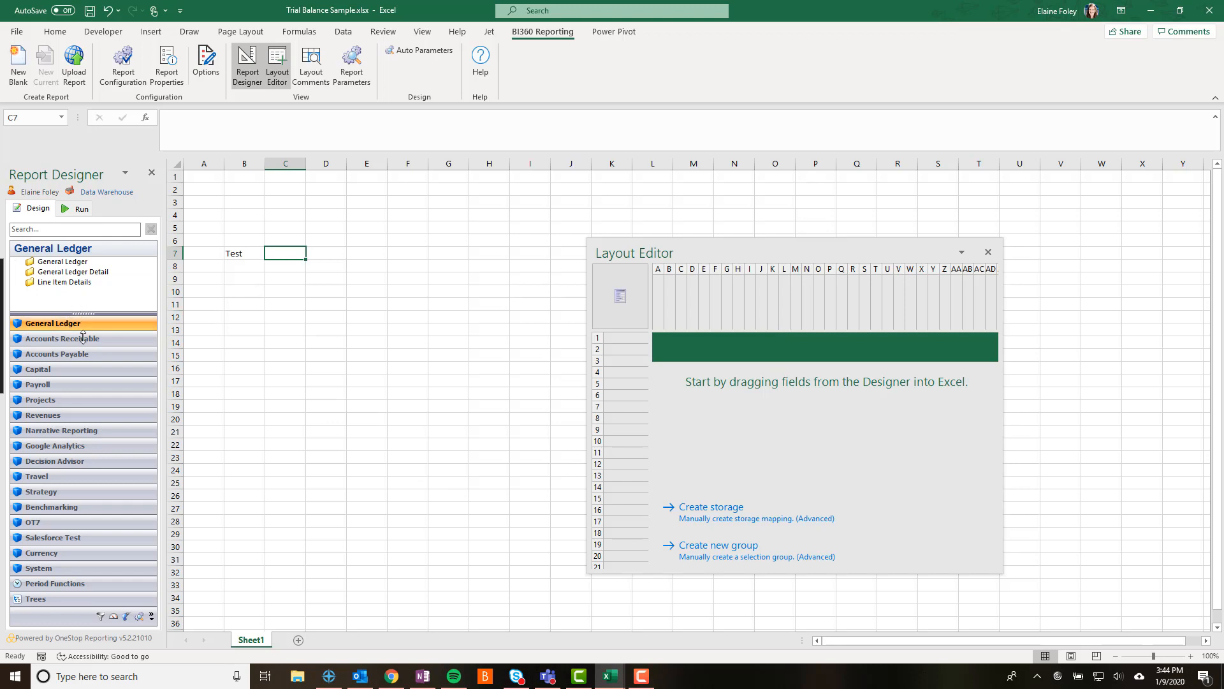
# - Enlarge the field list with the General Ledger folder expanded, and enable inserting field titles above cells on drop
pyautogui.moveTo(83, 336); pyautogui.dragTo(83, 472)
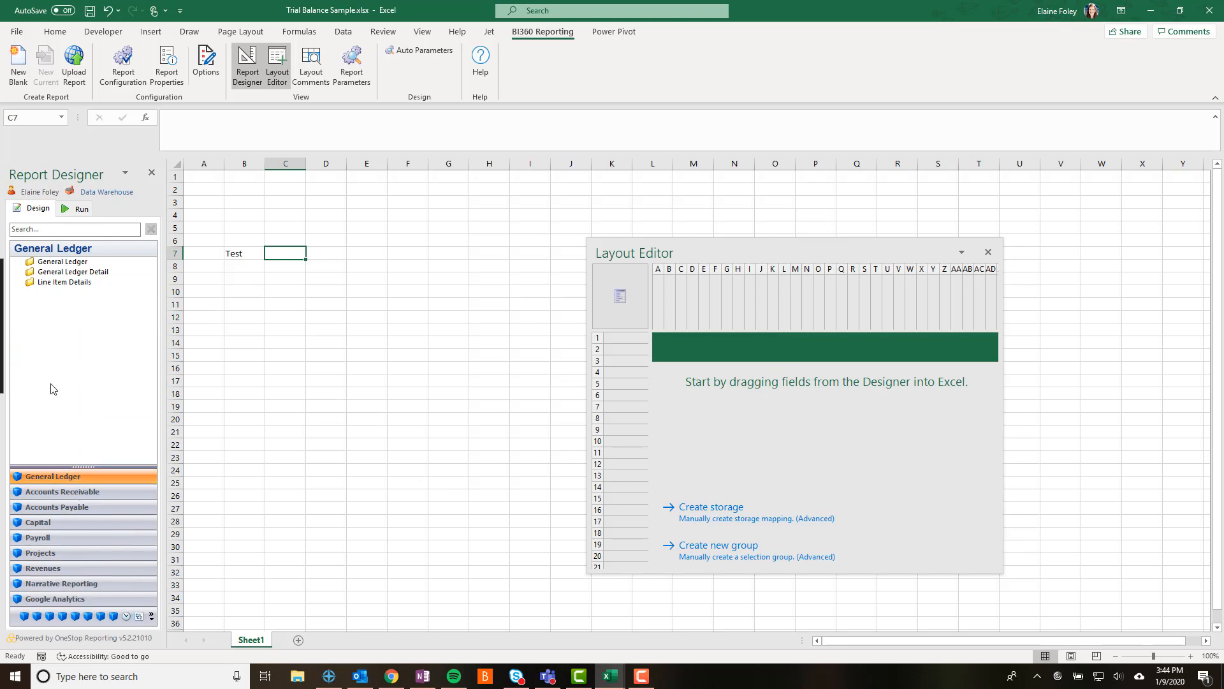
pyautogui.click(16, 262)
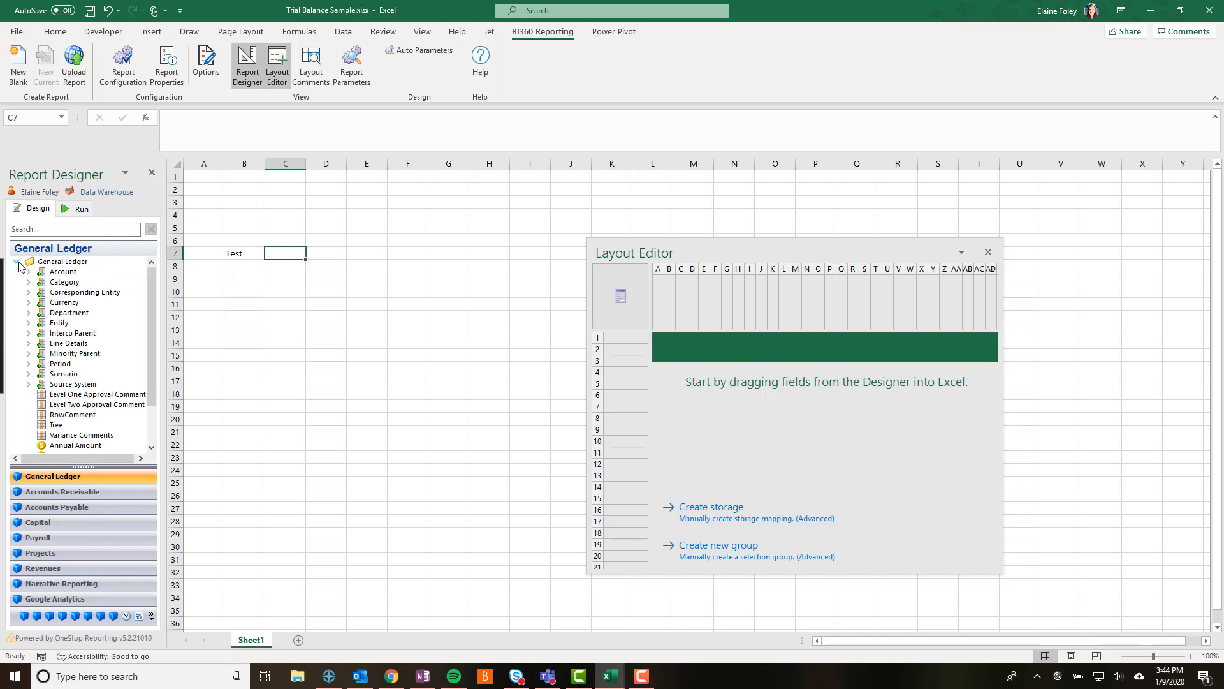
pyautogui.click(208, 77)
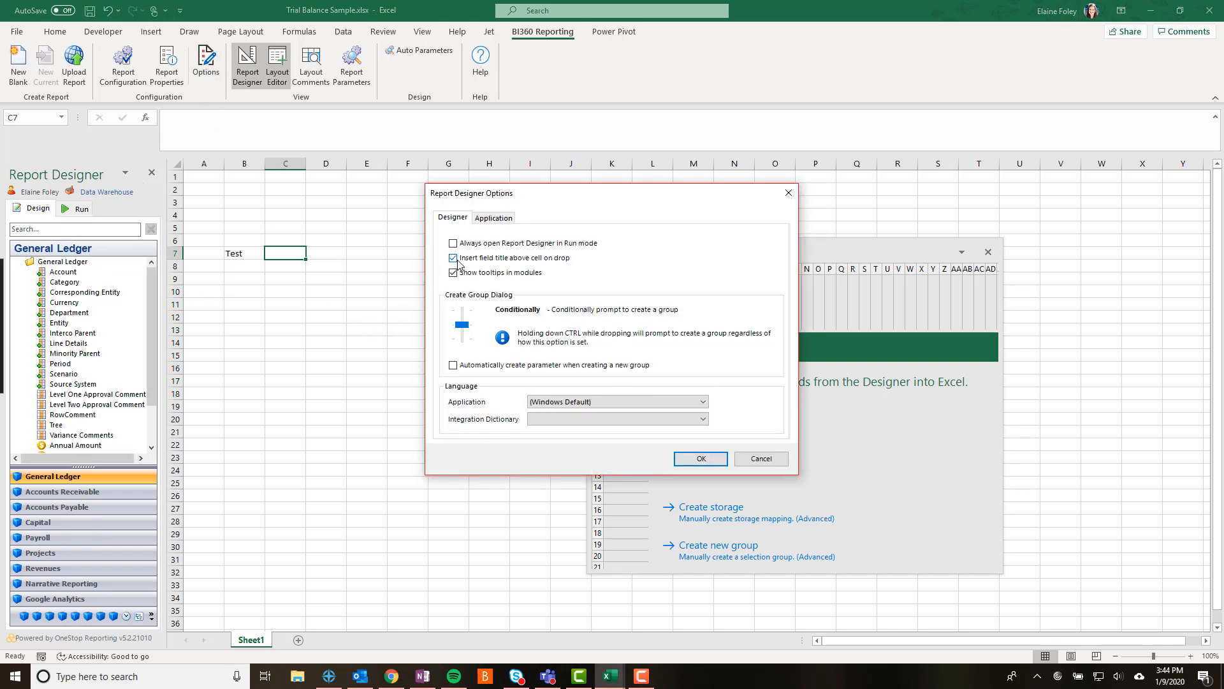
pyautogui.click(682, 461)
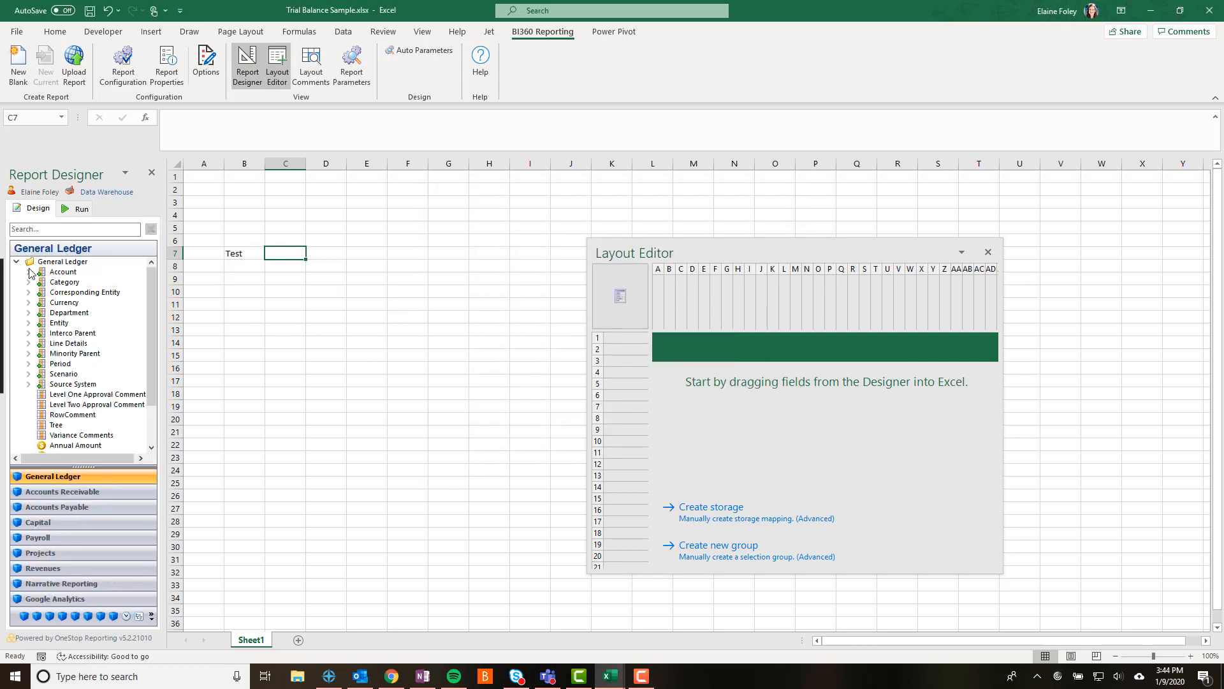
# - Place the Account field in cell B14 without creating a selection group
pyautogui.click(56, 273)
pyautogui.moveTo(58, 277); pyautogui.dragTo(262, 345)
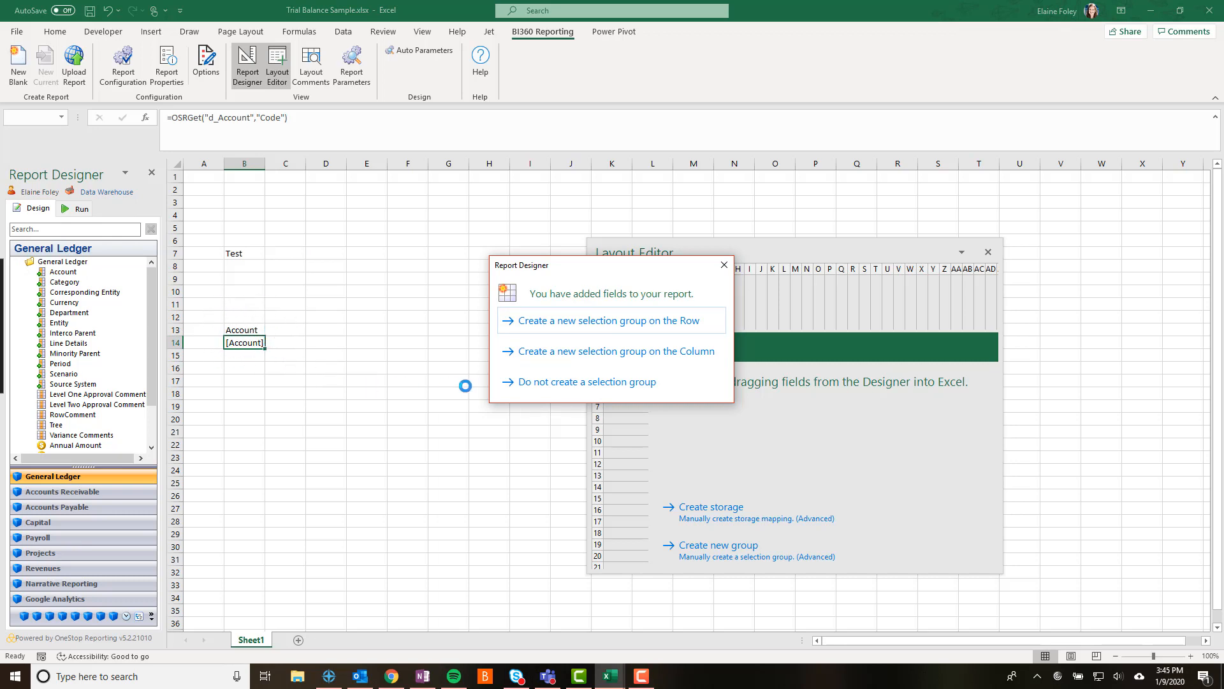
pyautogui.click(540, 383)
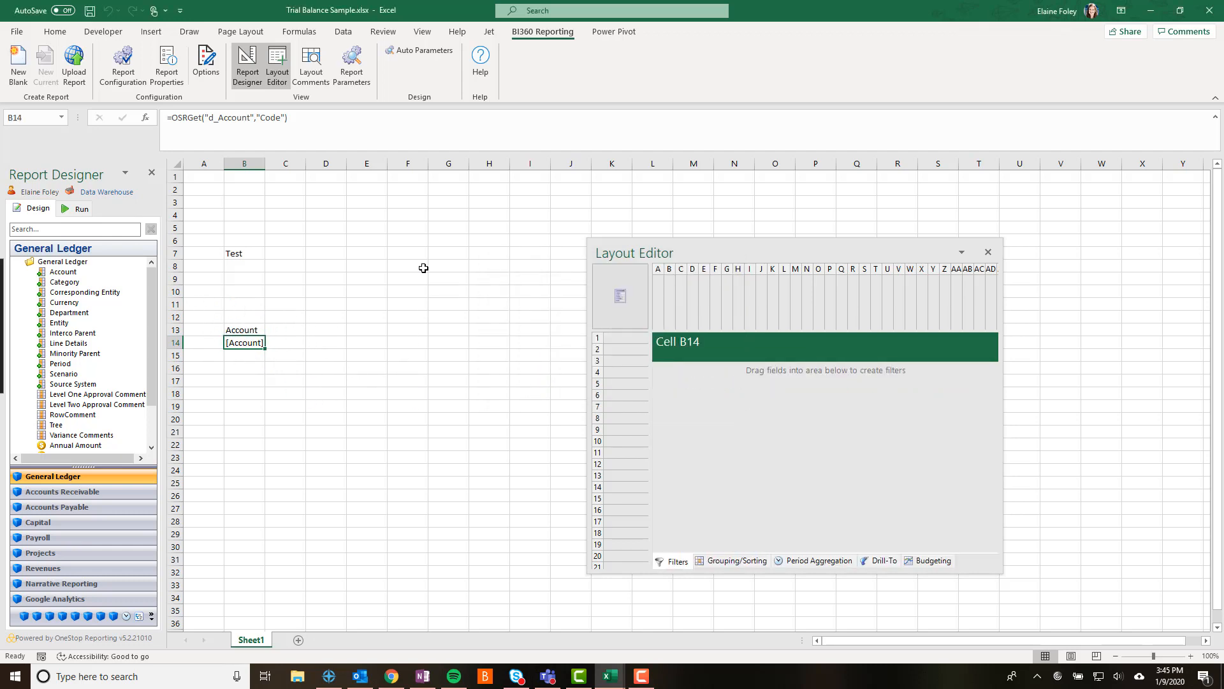
# - Place the Category field in cell B20 without creating a selection group
pyautogui.click(202, 69)
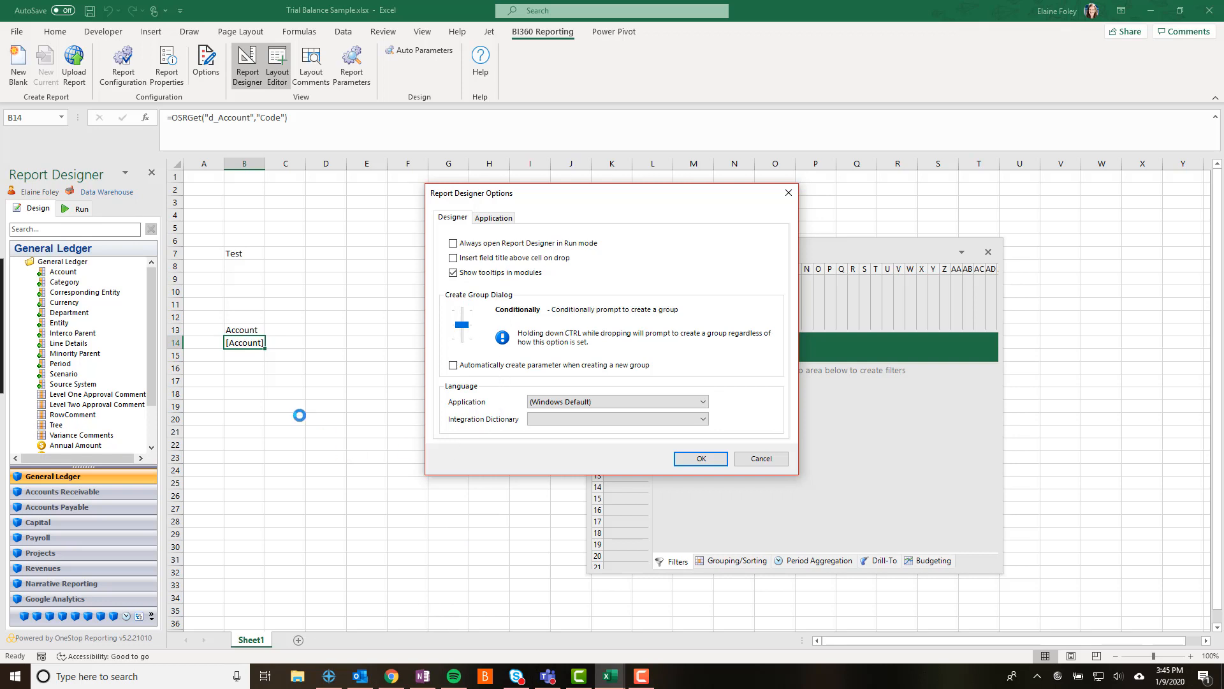
pyautogui.click(754, 460)
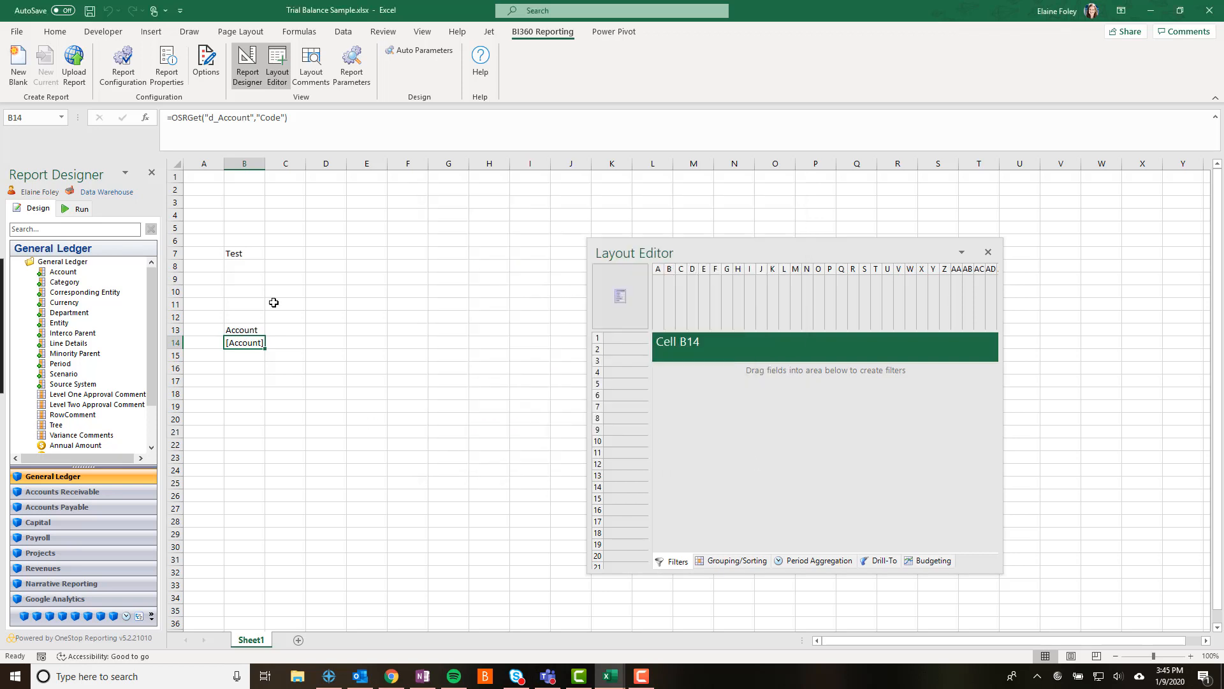
pyautogui.click(63, 282)
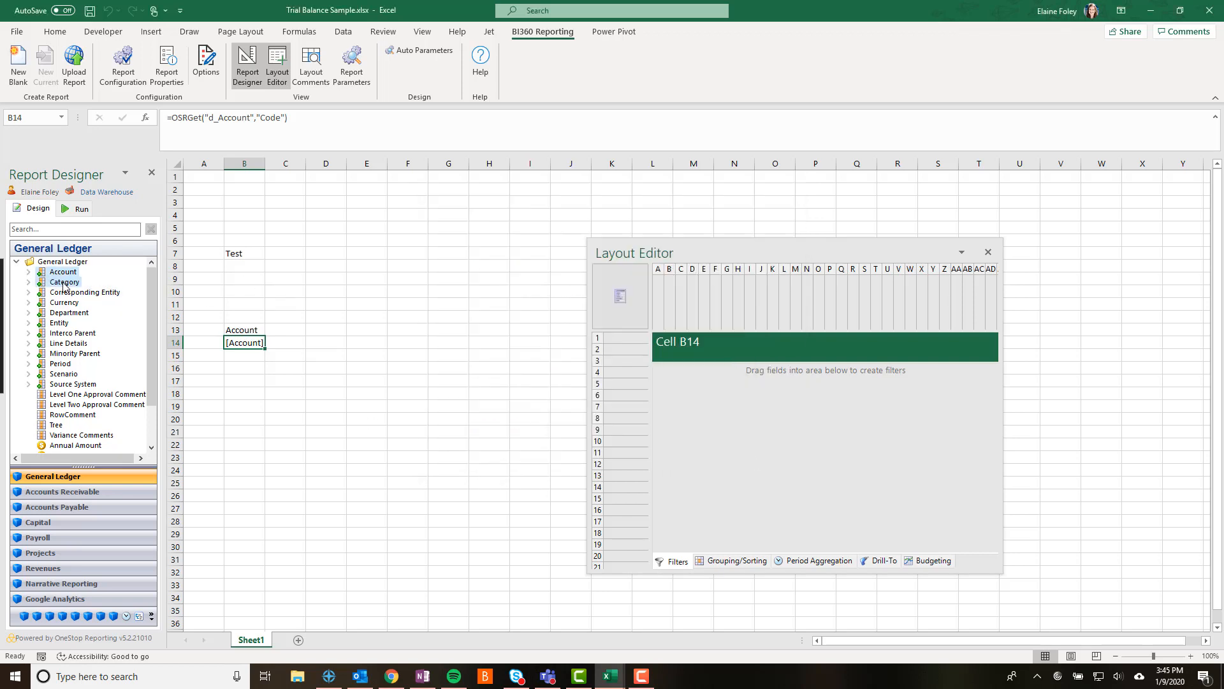
pyautogui.moveTo(64, 285); pyautogui.dragTo(243, 421)
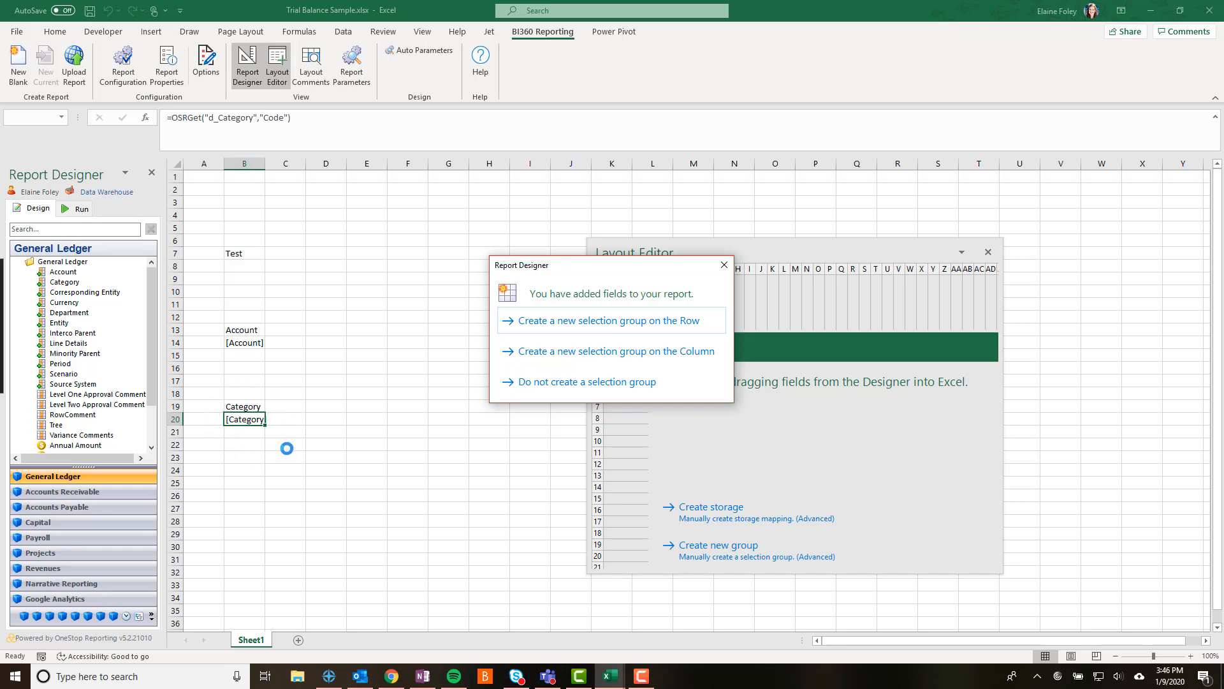
pyautogui.click(561, 384)
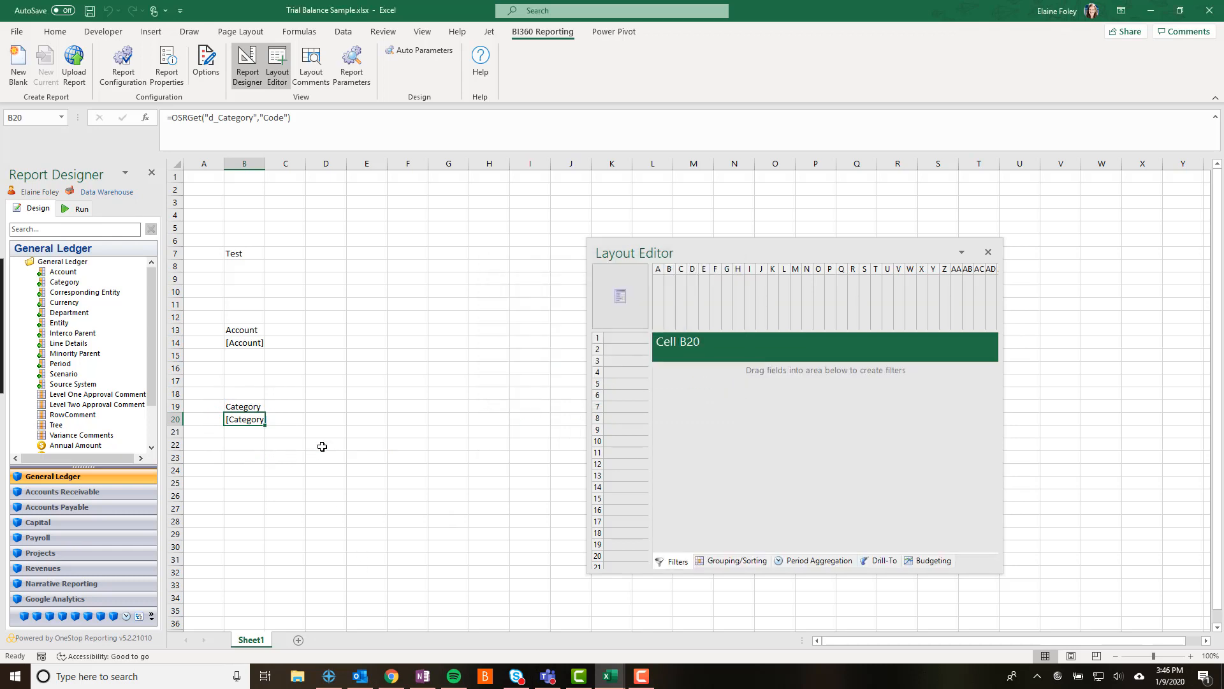
# - Try the On CTRL level for the Create Group Dialog prompt in the designer options, and return it to Conditionally
pyautogui.click(207, 73)
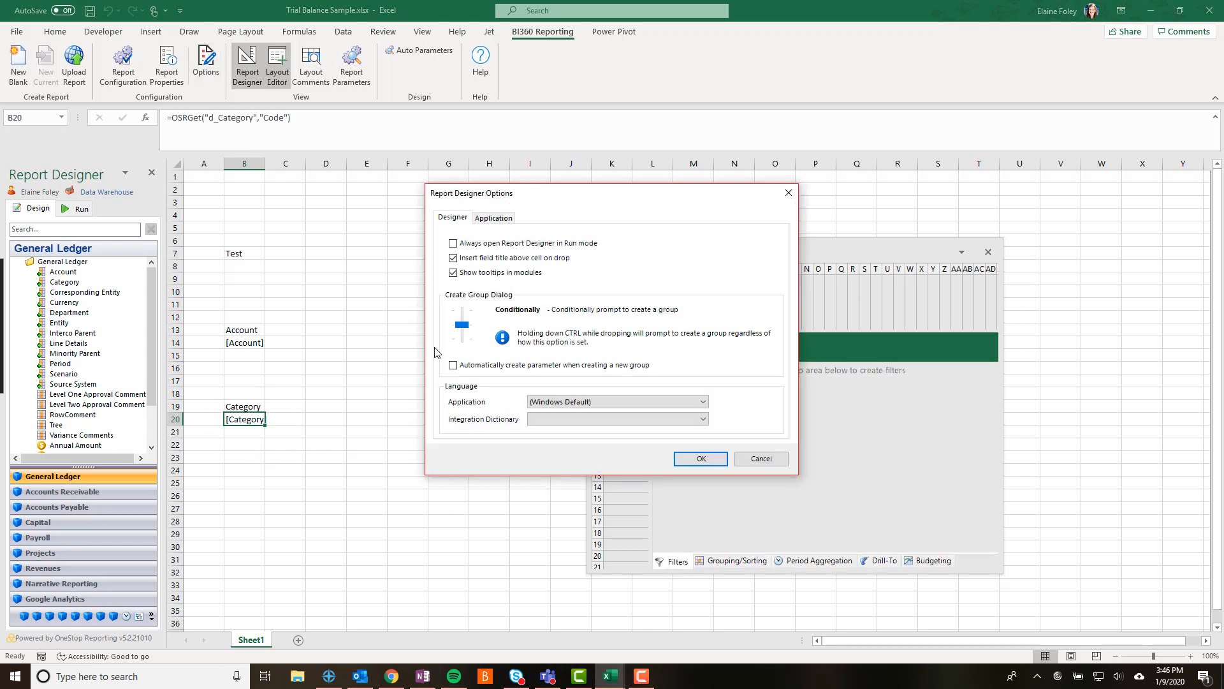
pyautogui.click(468, 329)
pyautogui.moveTo(463, 326)
pyautogui.mouseDown()
pyautogui.moveTo(468, 309)
pyautogui.moveTo(462, 338)
pyautogui.mouseUp()
pyautogui.click(462, 311)
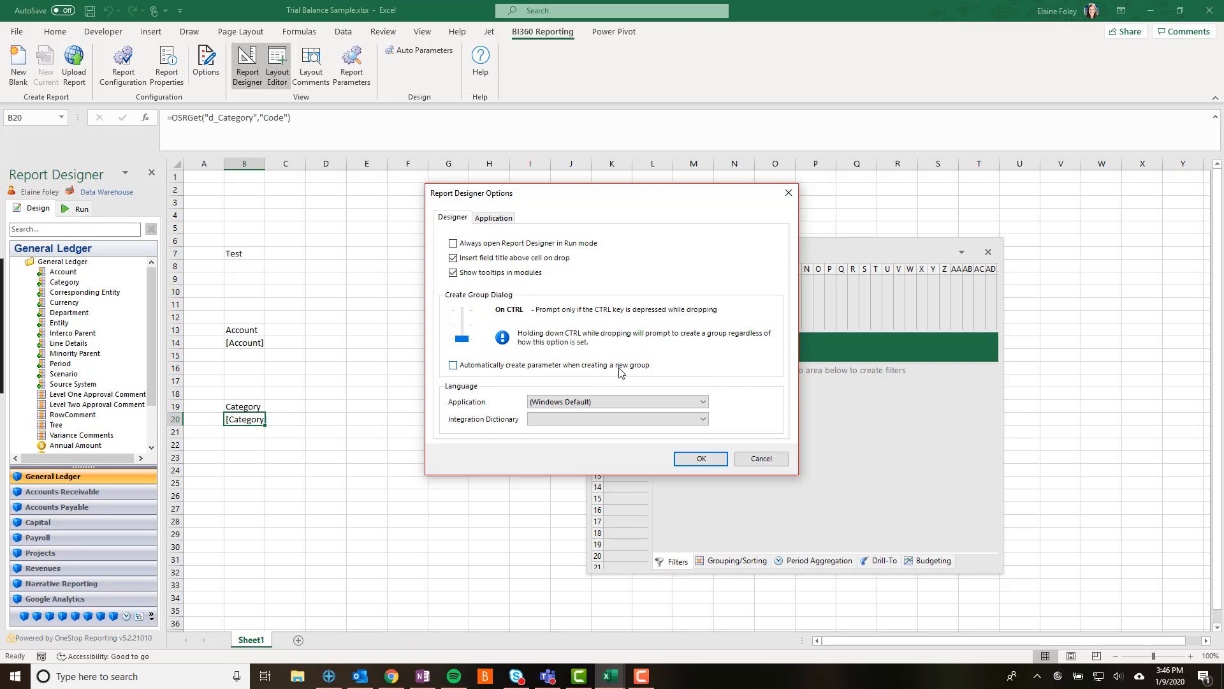
pyautogui.click(469, 334)
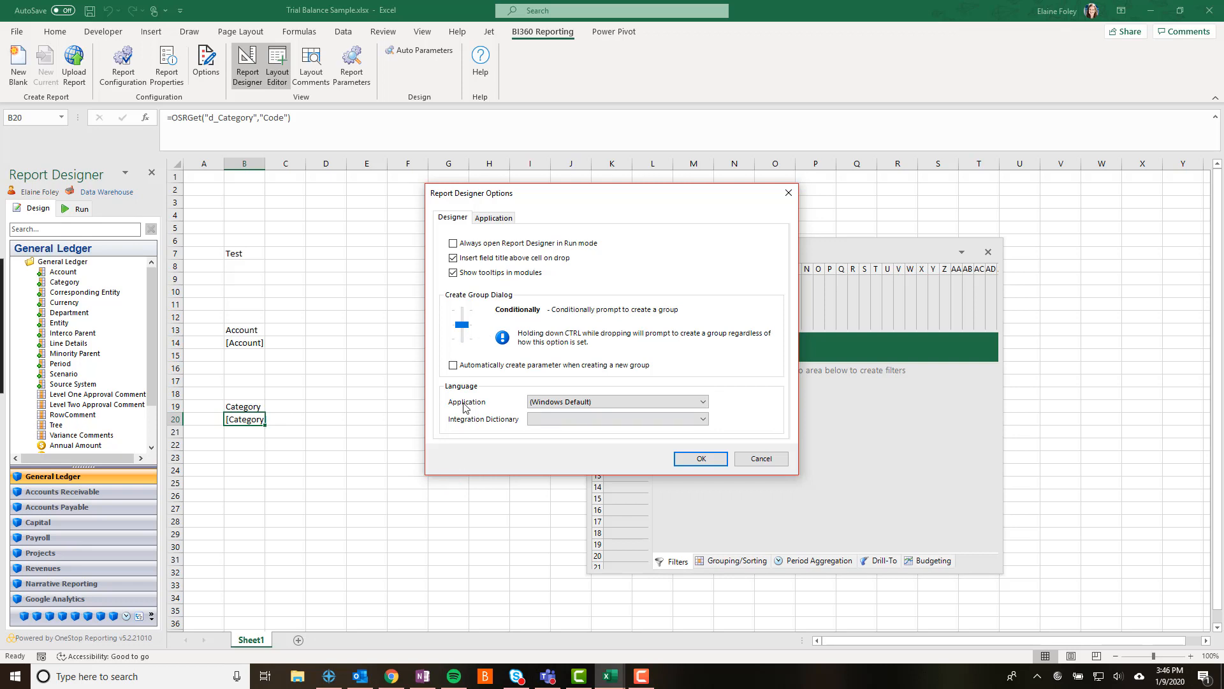
# - Review the application language choices and the application settings, including the portal URL and version information
pyautogui.click(633, 404)
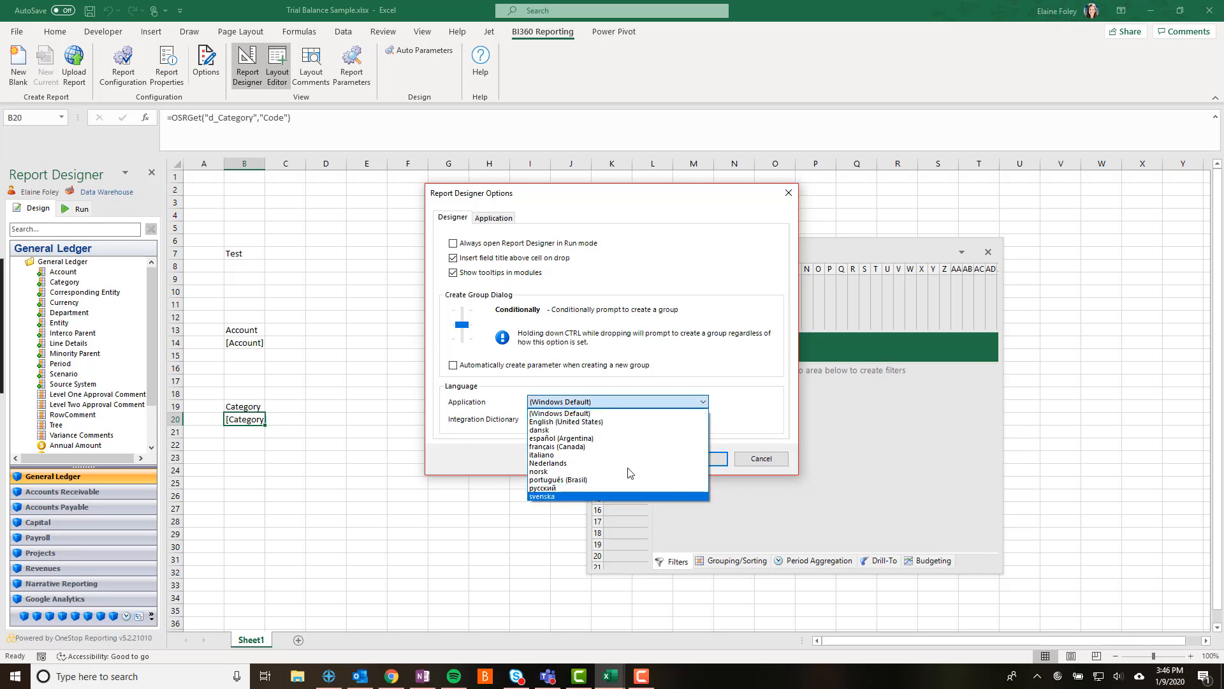
pyautogui.click(732, 381)
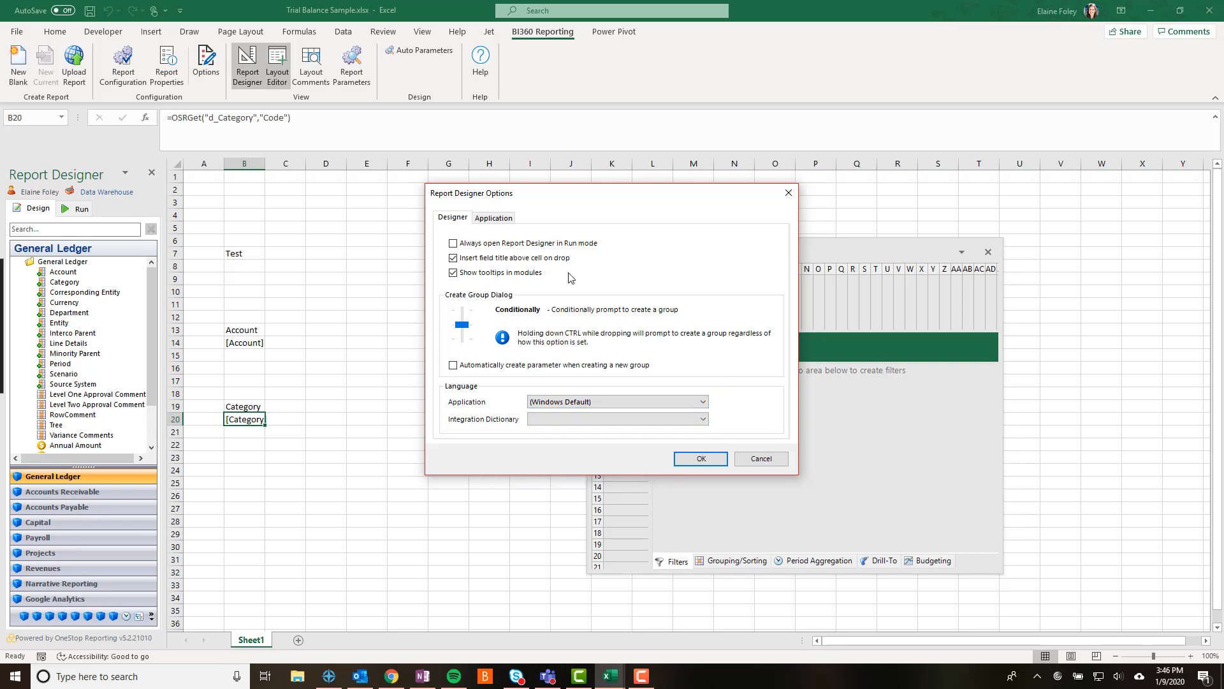
pyautogui.click(508, 220)
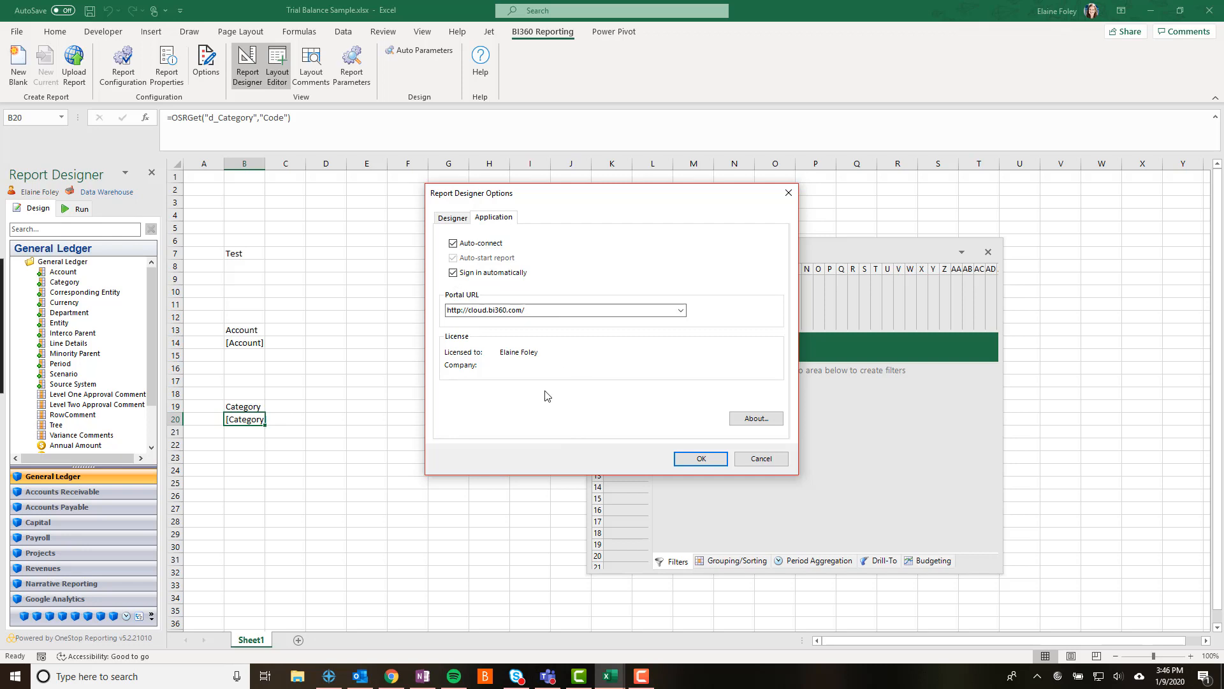
pyautogui.doubleClick(534, 310)
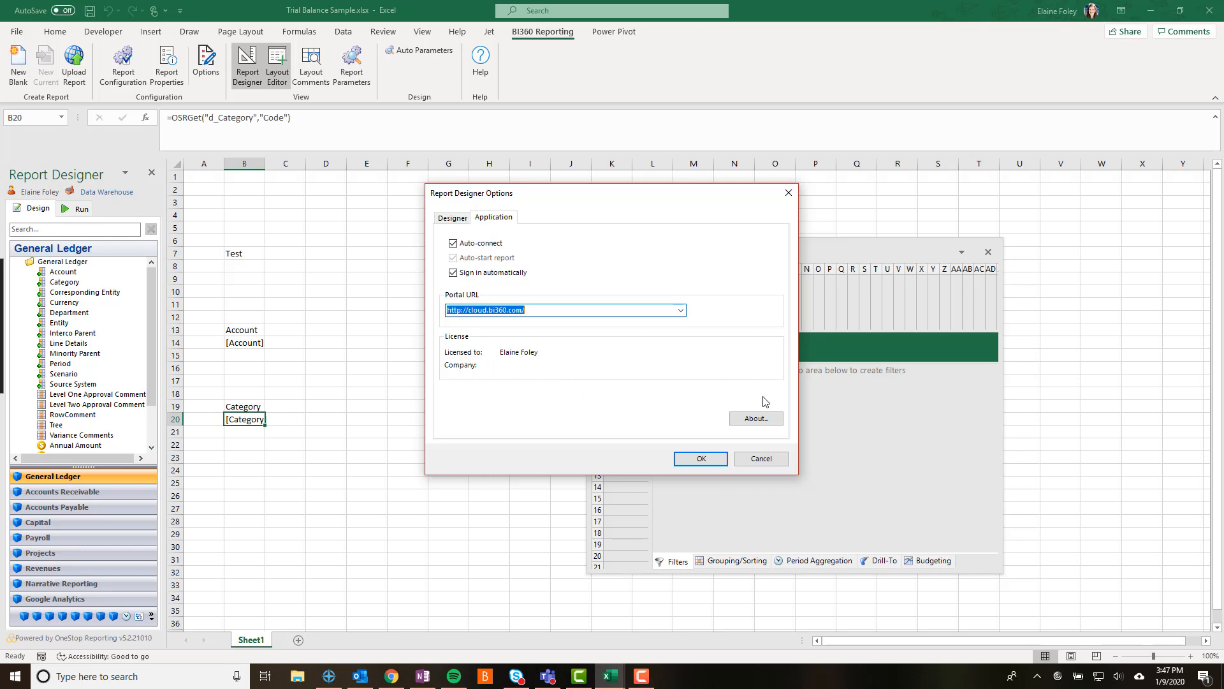
pyautogui.click(771, 418)
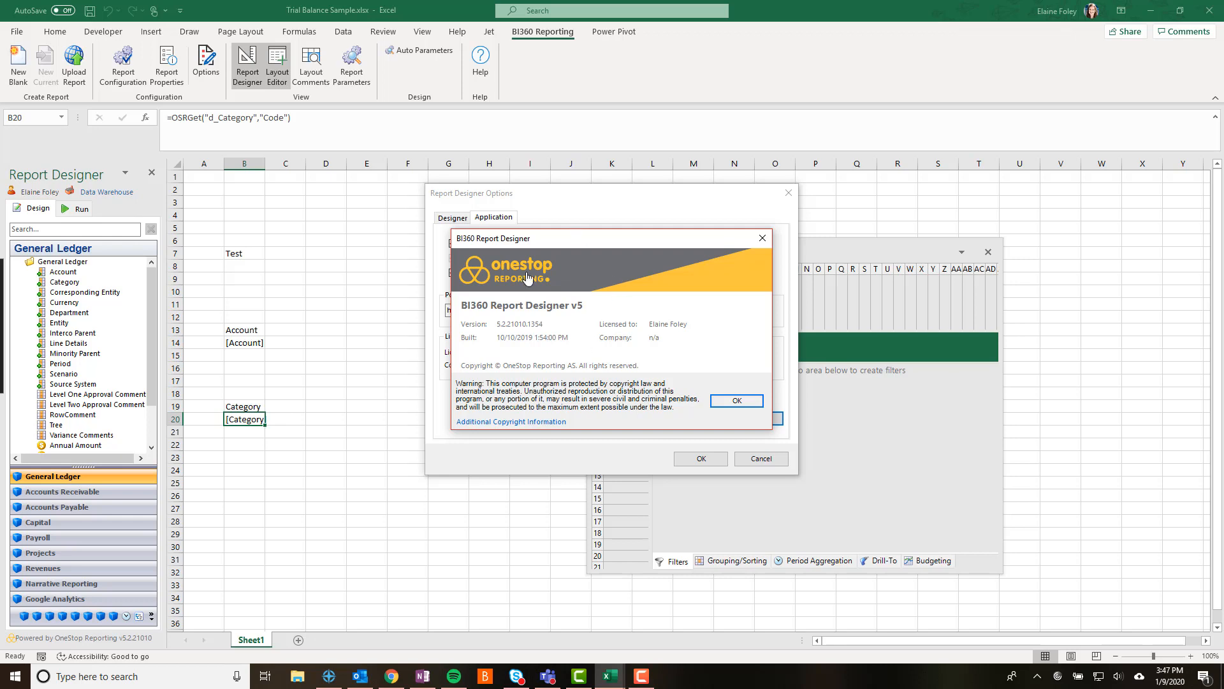
pyautogui.click(738, 400)
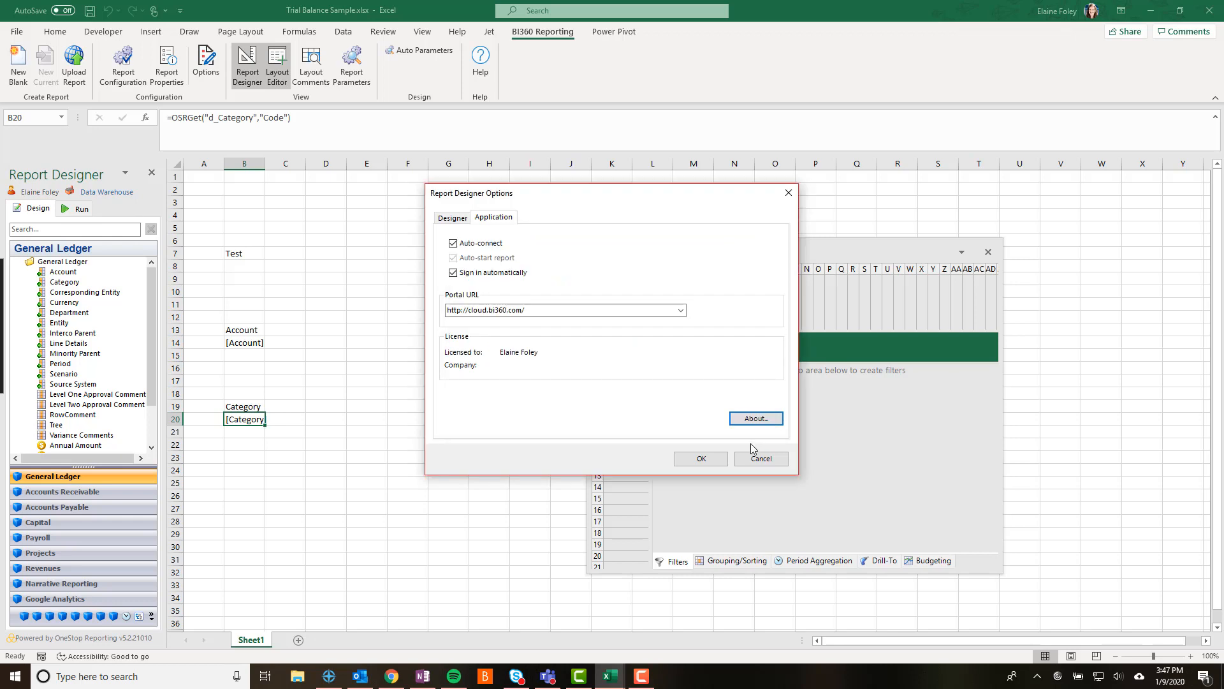
pyautogui.click(765, 459)
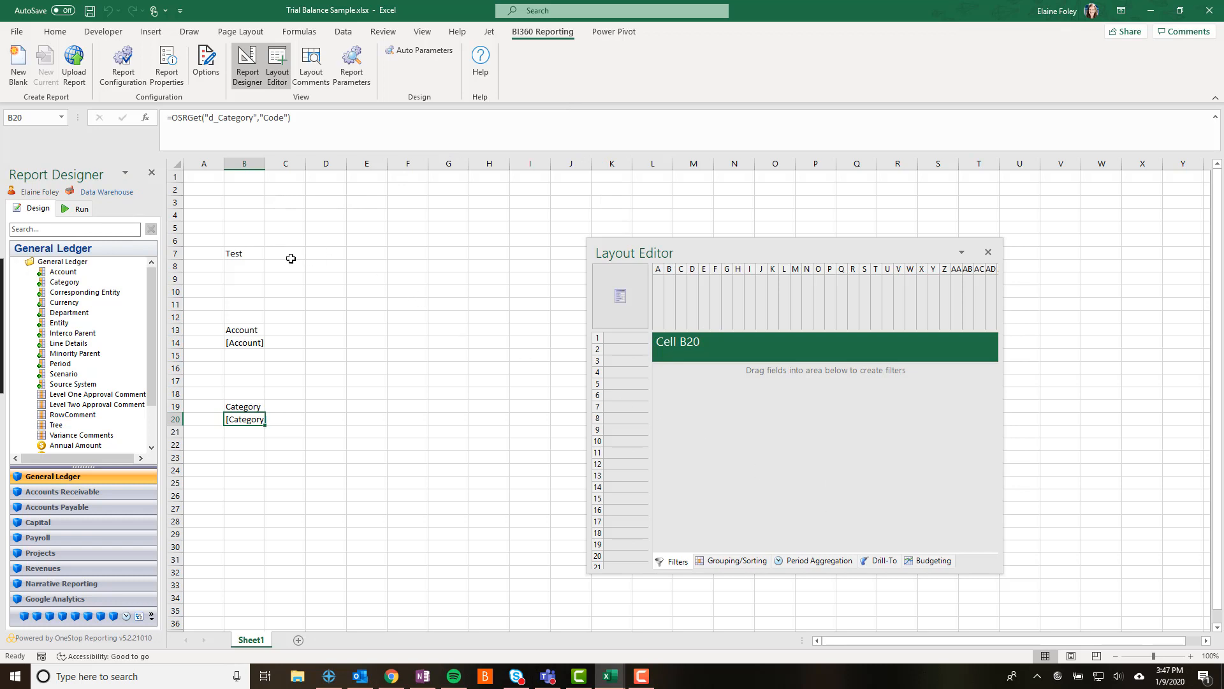
# - Close and reopen the Report Designer and Layout Editor panes, then leave only the Report Designer open
pyautogui.click(151, 173)
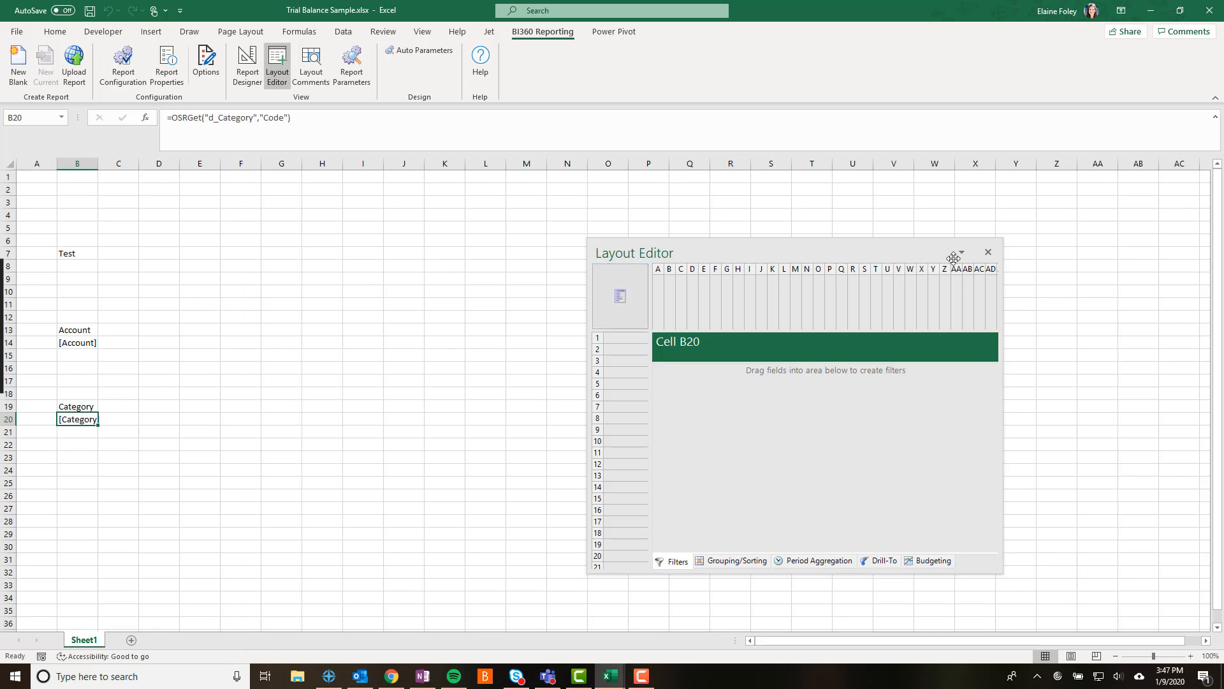
pyautogui.click(989, 252)
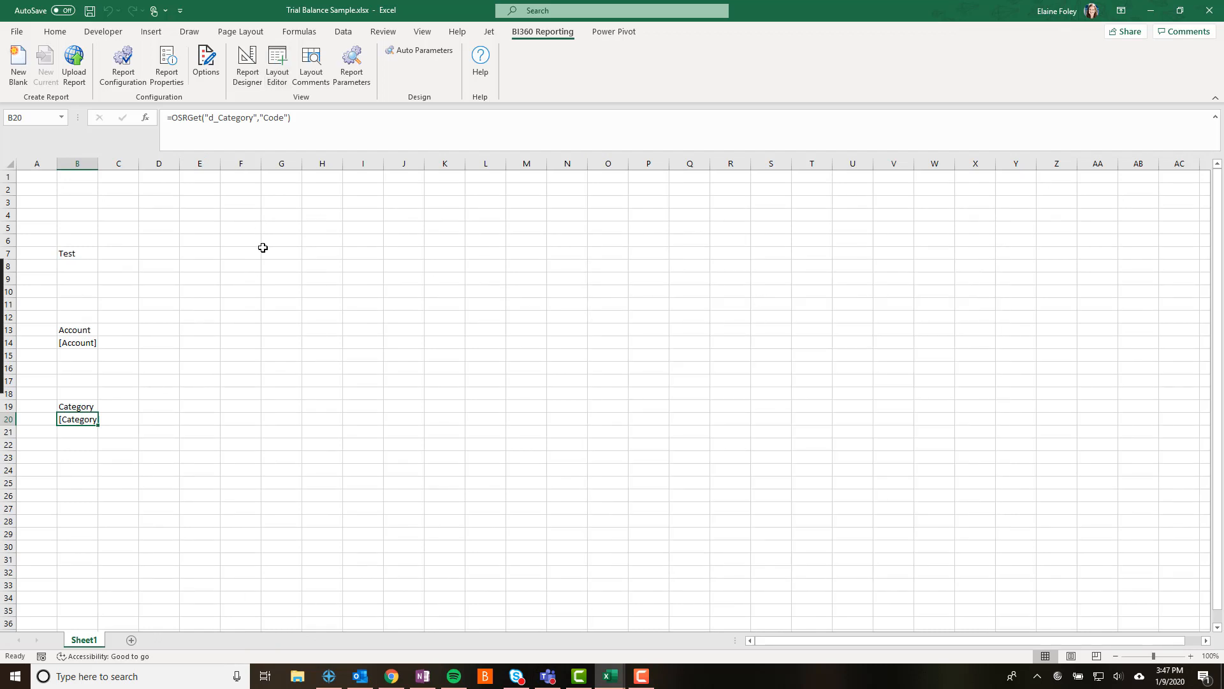
pyautogui.click(241, 82)
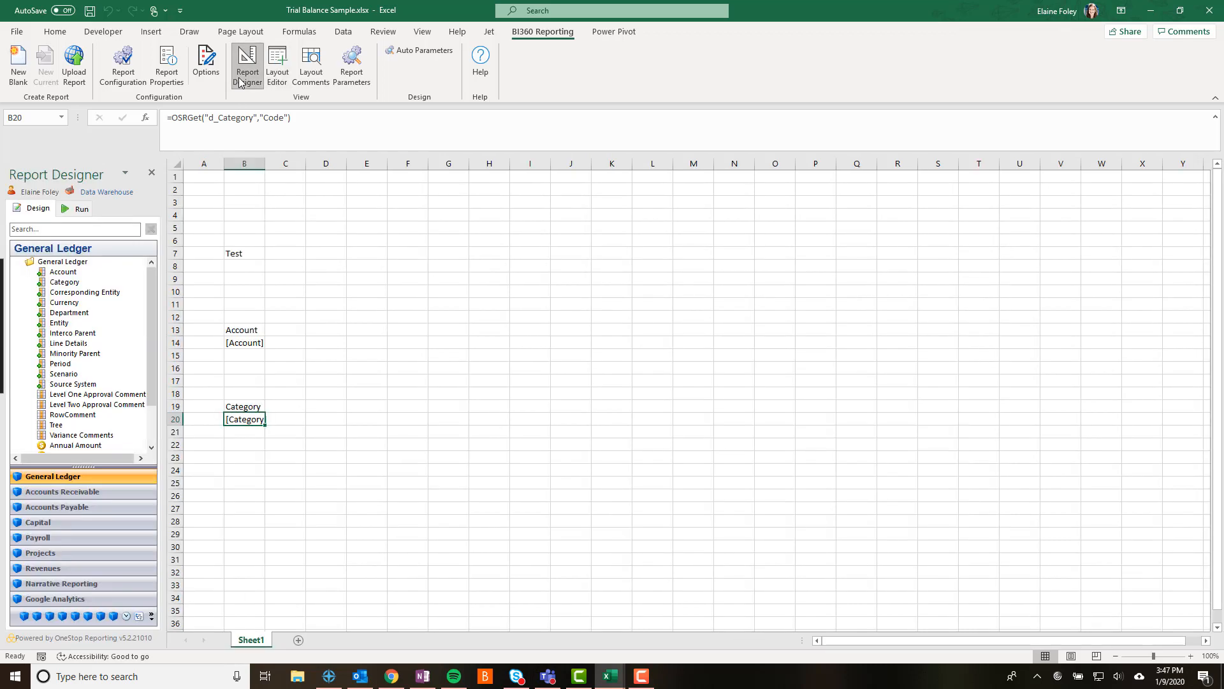
pyautogui.click(277, 75)
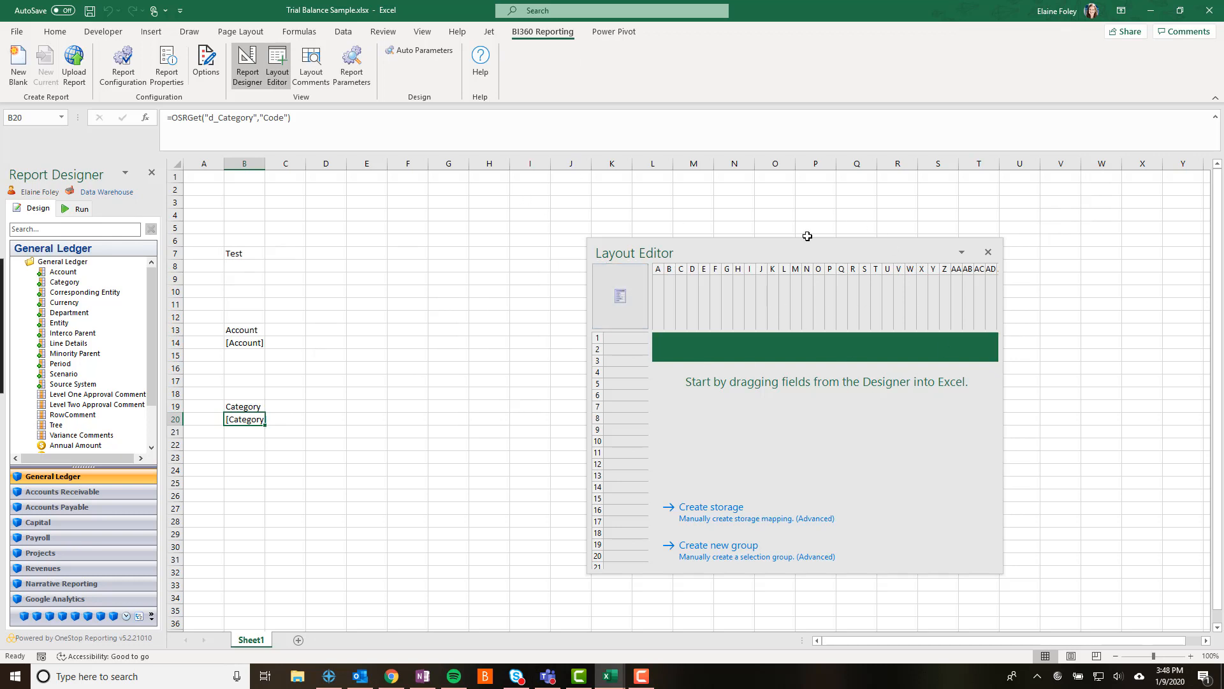
pyautogui.moveTo(767, 246); pyautogui.dragTo(634, 213)
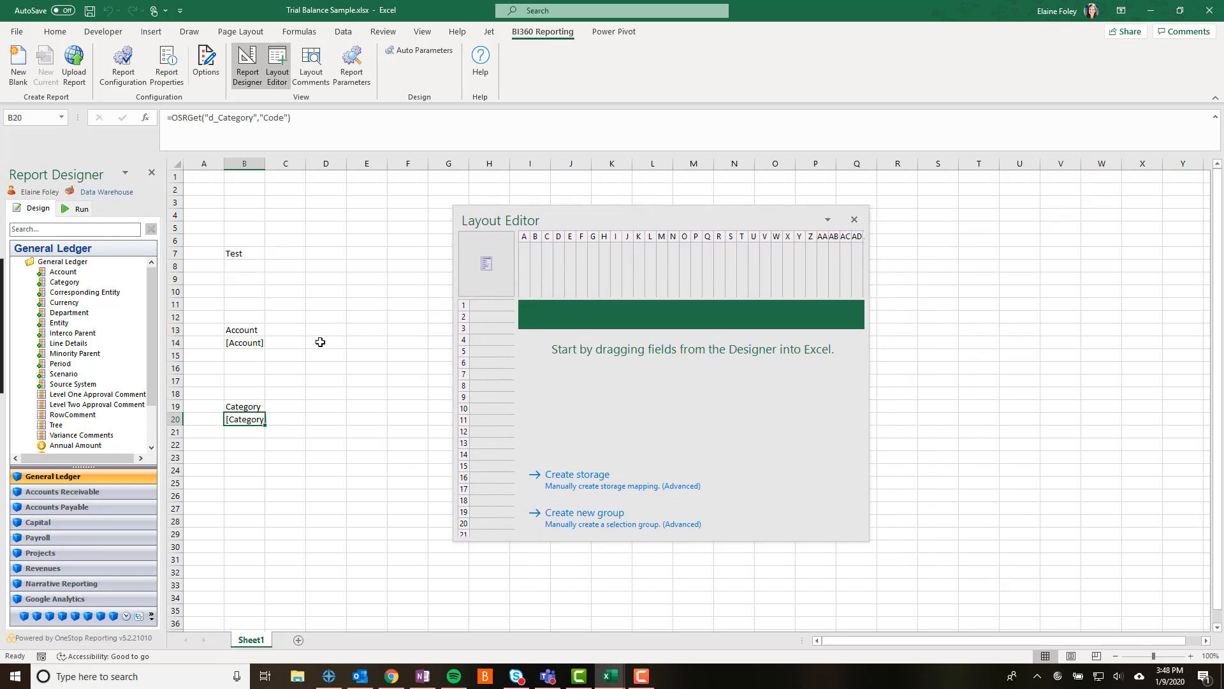
pyautogui.click(854, 220)
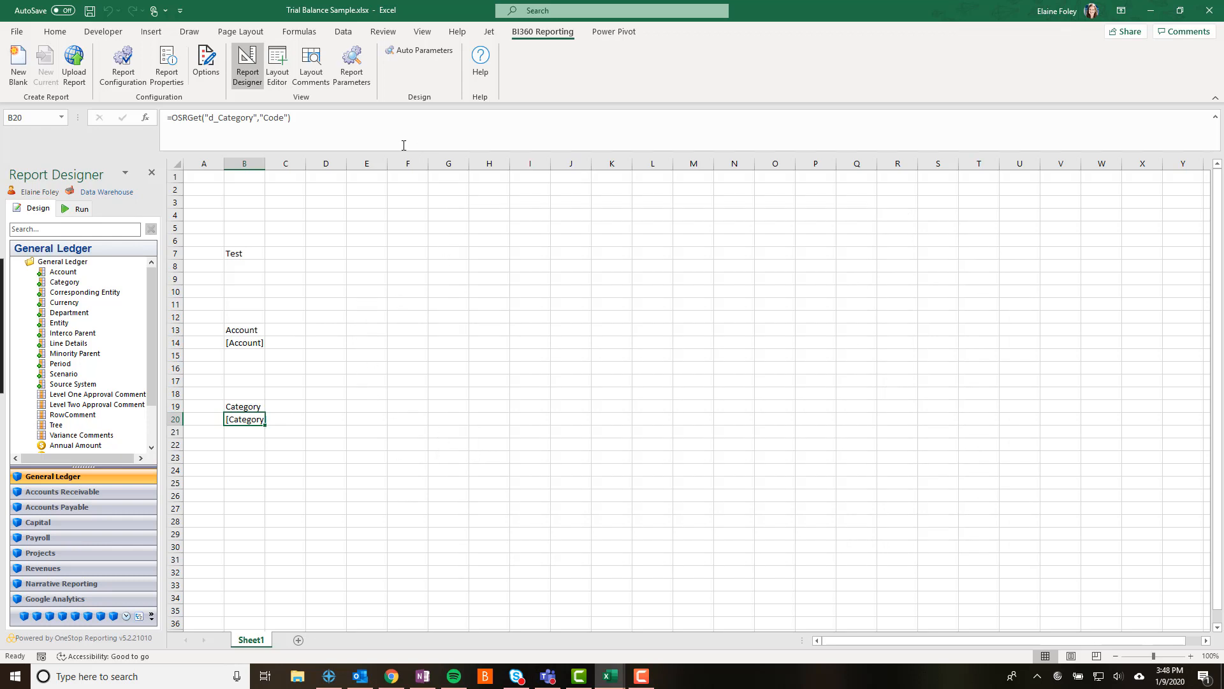
# - Turn on Layout Comments, look at column B with it, and turn it off again
pyautogui.click(302, 76)
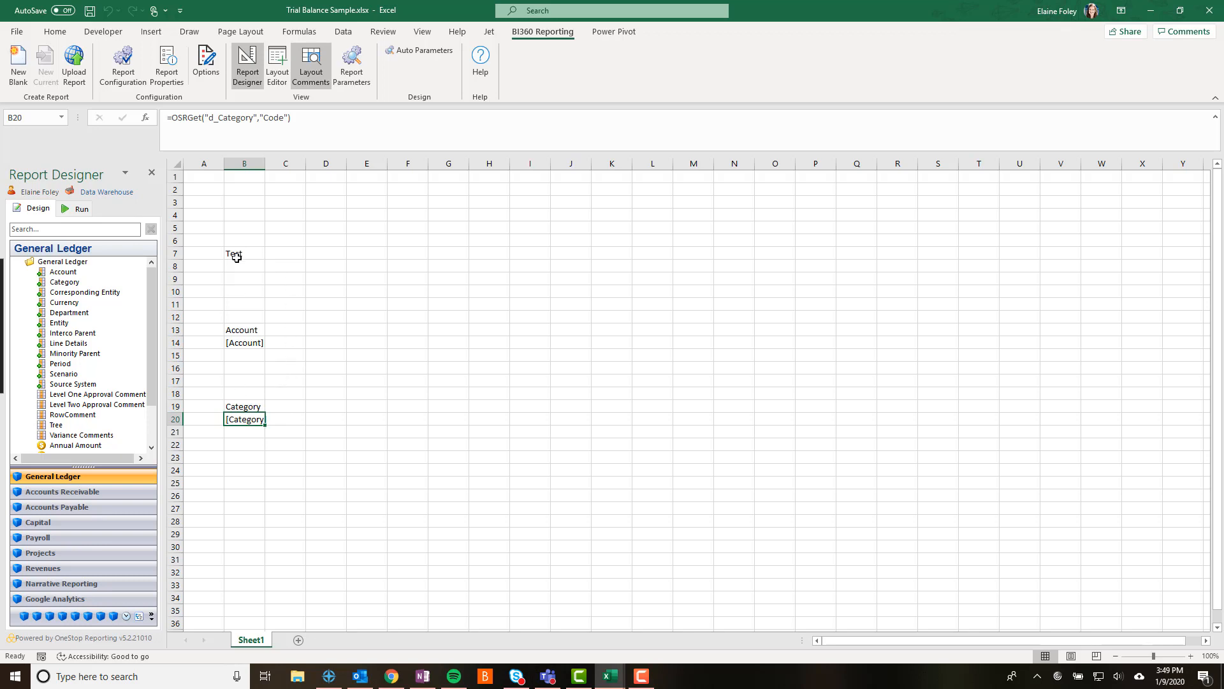
pyautogui.click(242, 162)
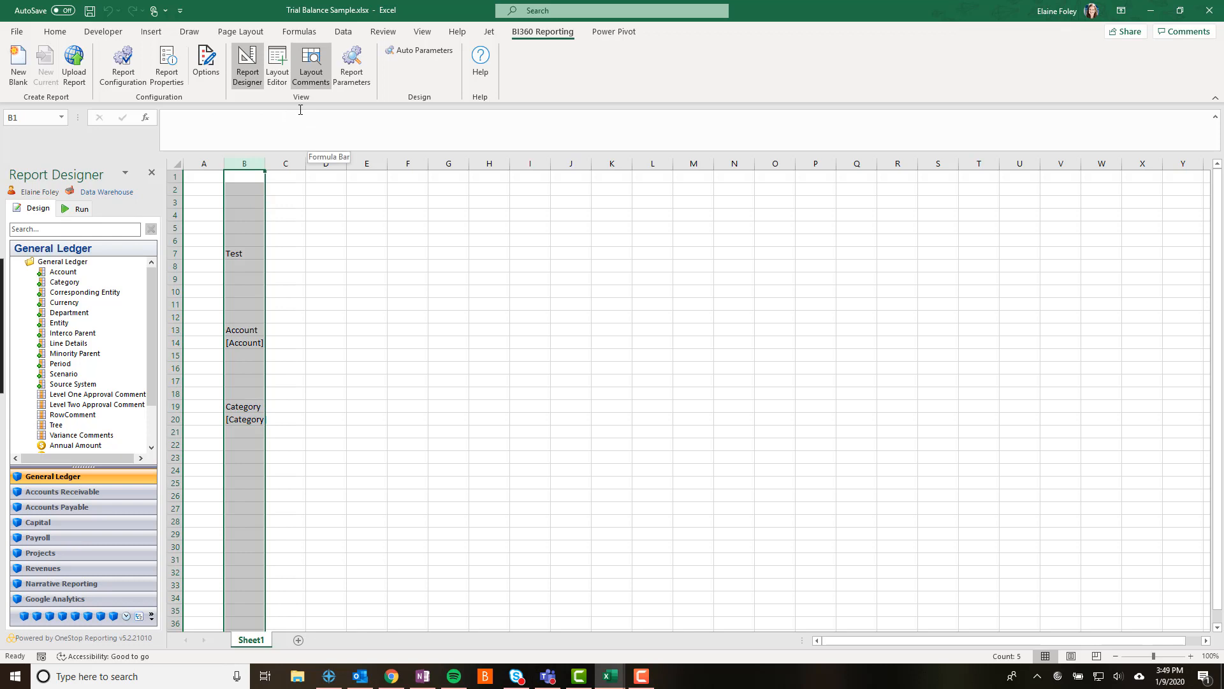
pyautogui.click(353, 445)
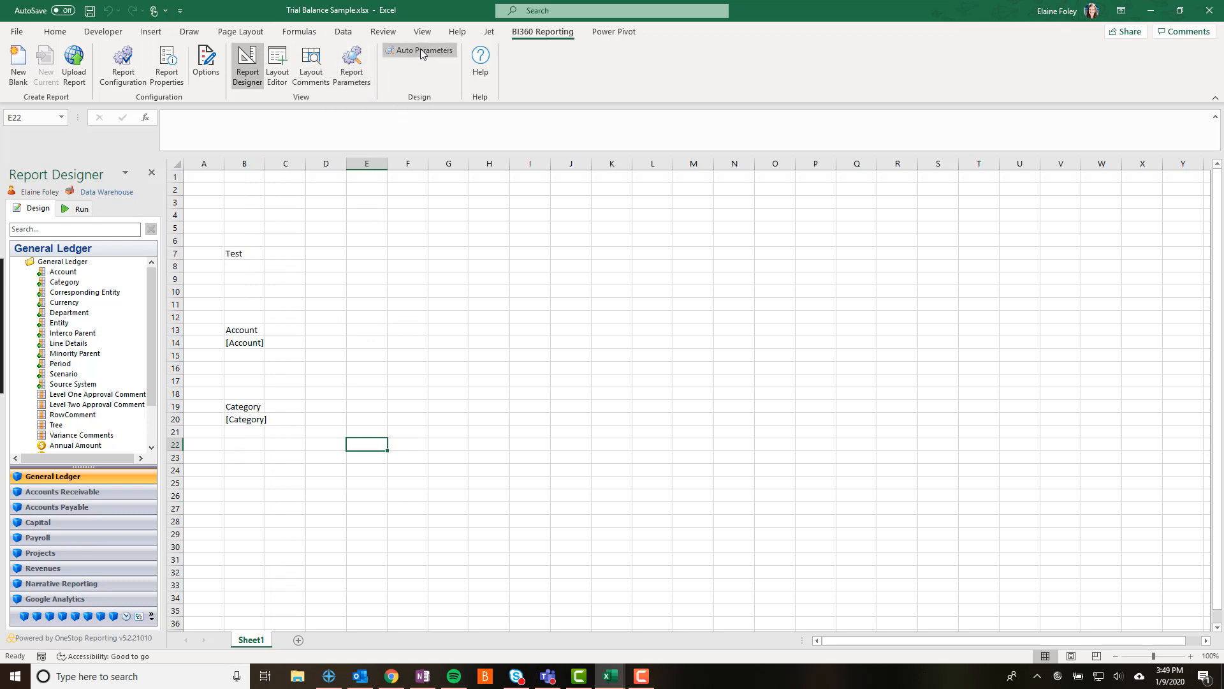
# - Show the Report Parameters pane and start a new parameter from the General Ledger Entity field
pyautogui.click(352, 67)
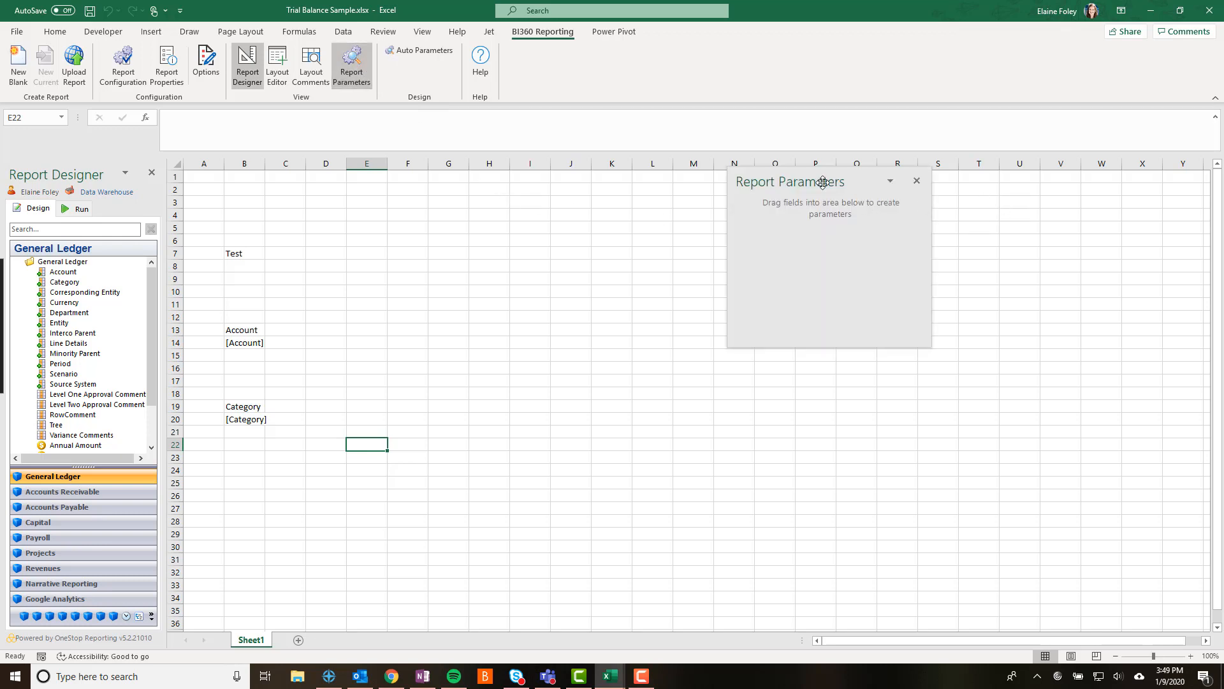
pyautogui.moveTo(820, 180); pyautogui.dragTo(612, 273)
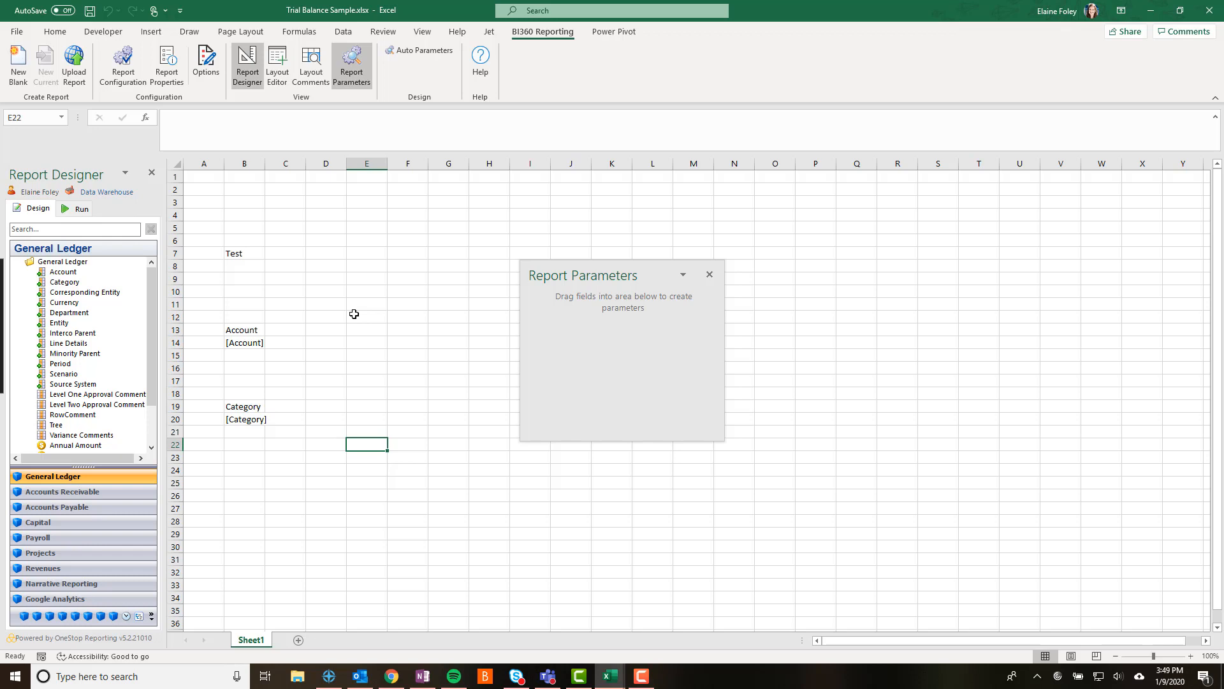
pyautogui.moveTo(60, 324); pyautogui.dragTo(574, 363)
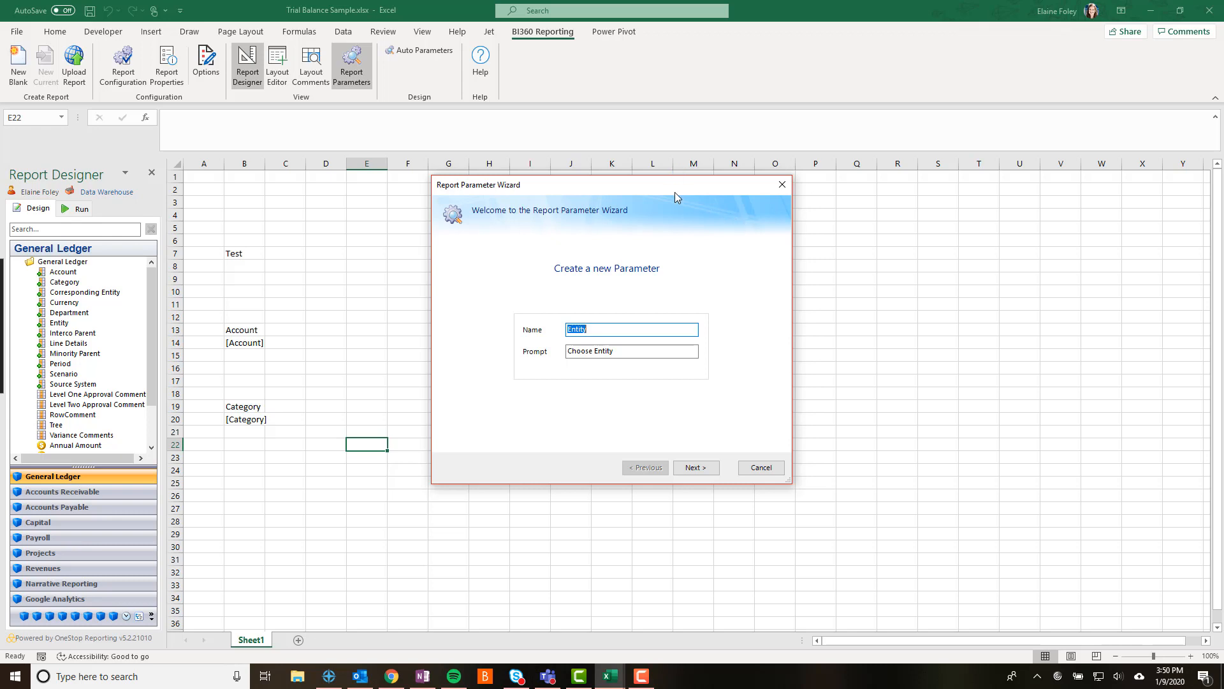
pyautogui.moveTo(662, 190); pyautogui.dragTo(505, 208)
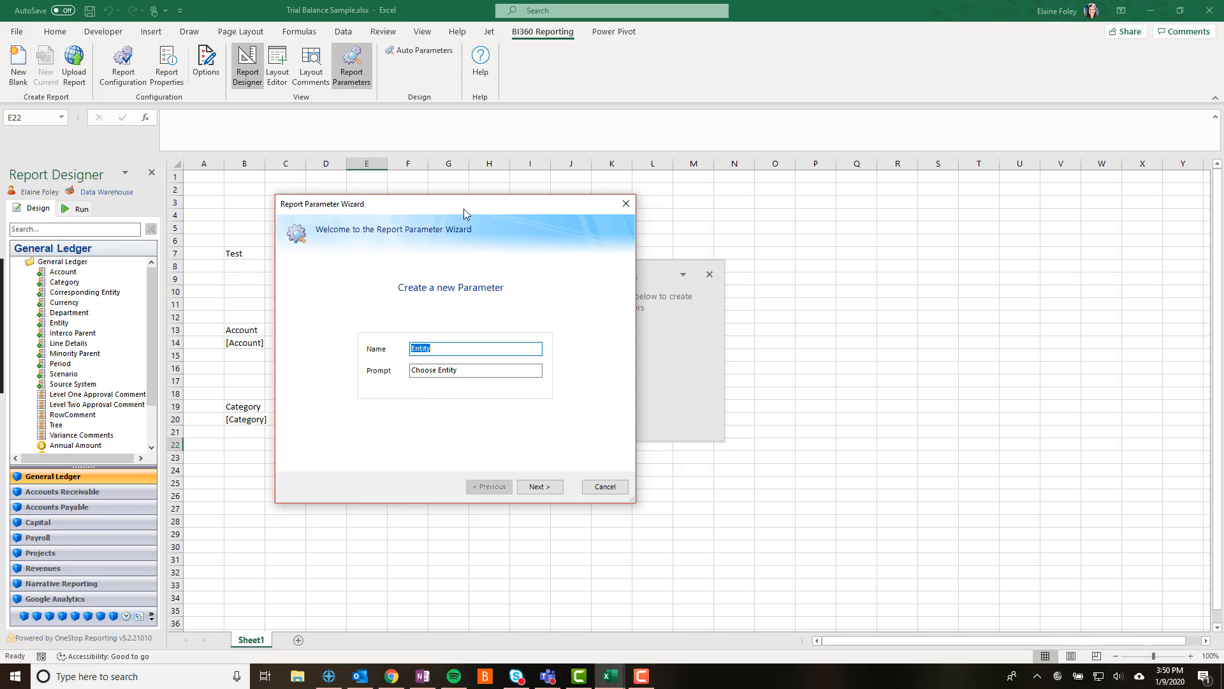
# - Keep the parameter name Entity and the prompt Choose Entity, and accept the Lookup Edit style
pyautogui.click(457, 348)
pyautogui.click(500, 369)
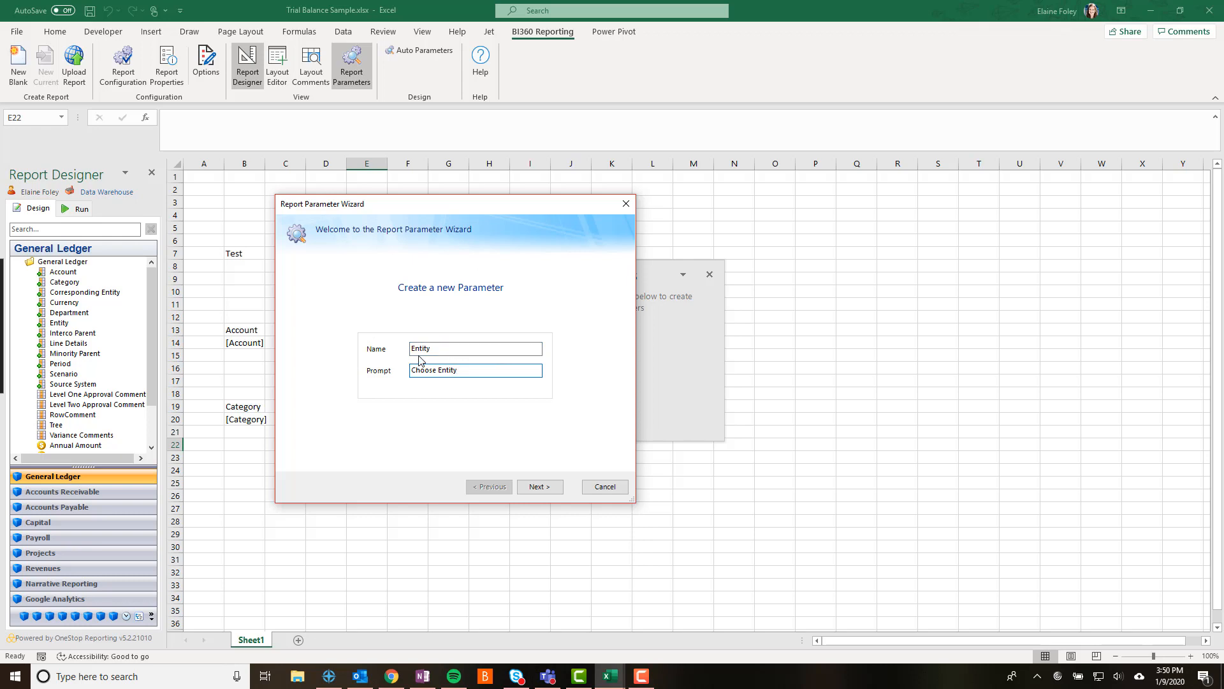
pyautogui.moveTo(464, 370); pyautogui.dragTo(399, 382)
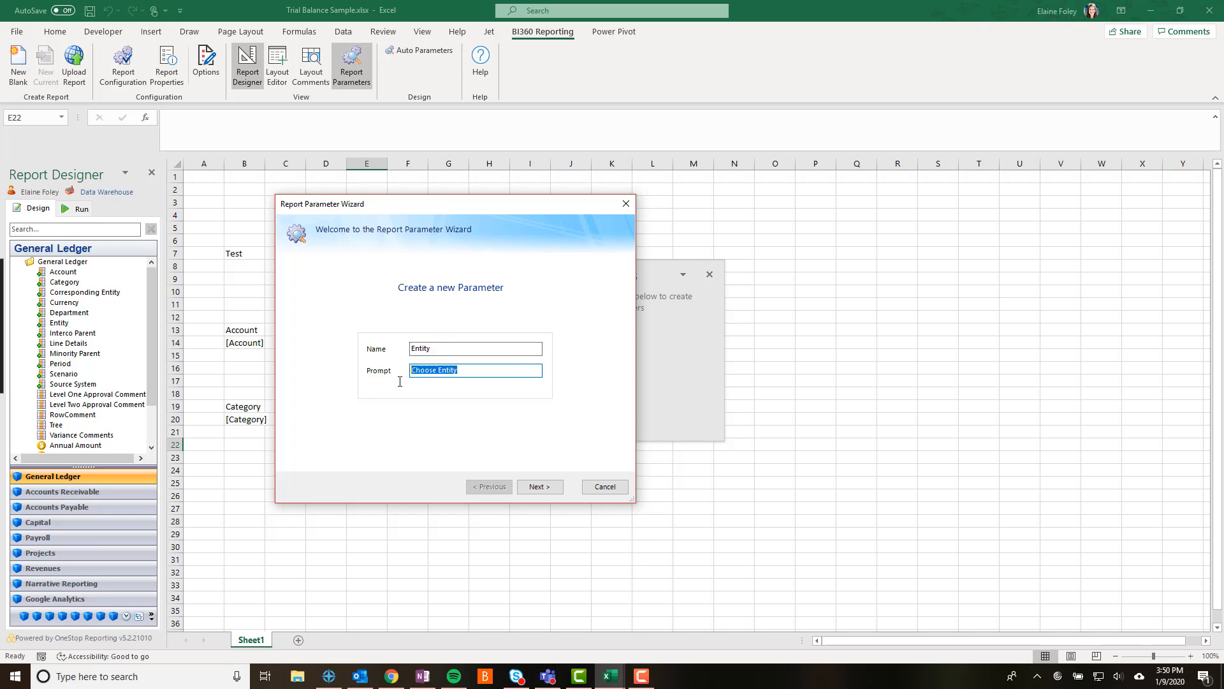
pyautogui.click(444, 349)
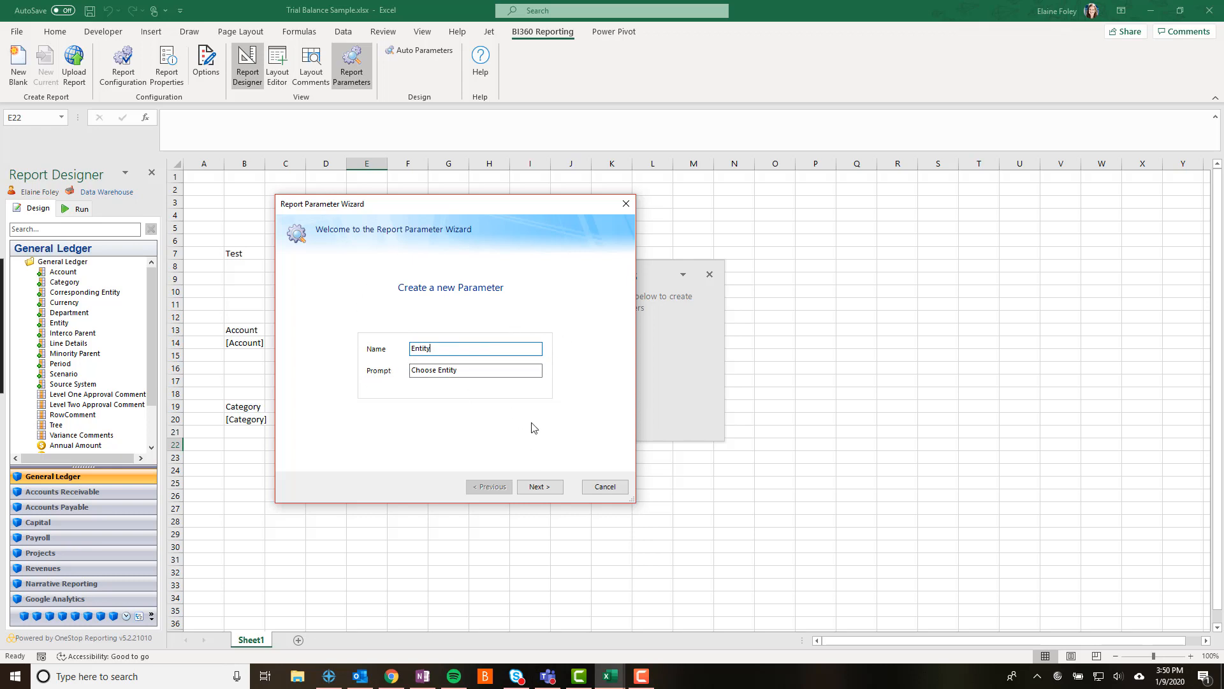
pyautogui.click(541, 491)
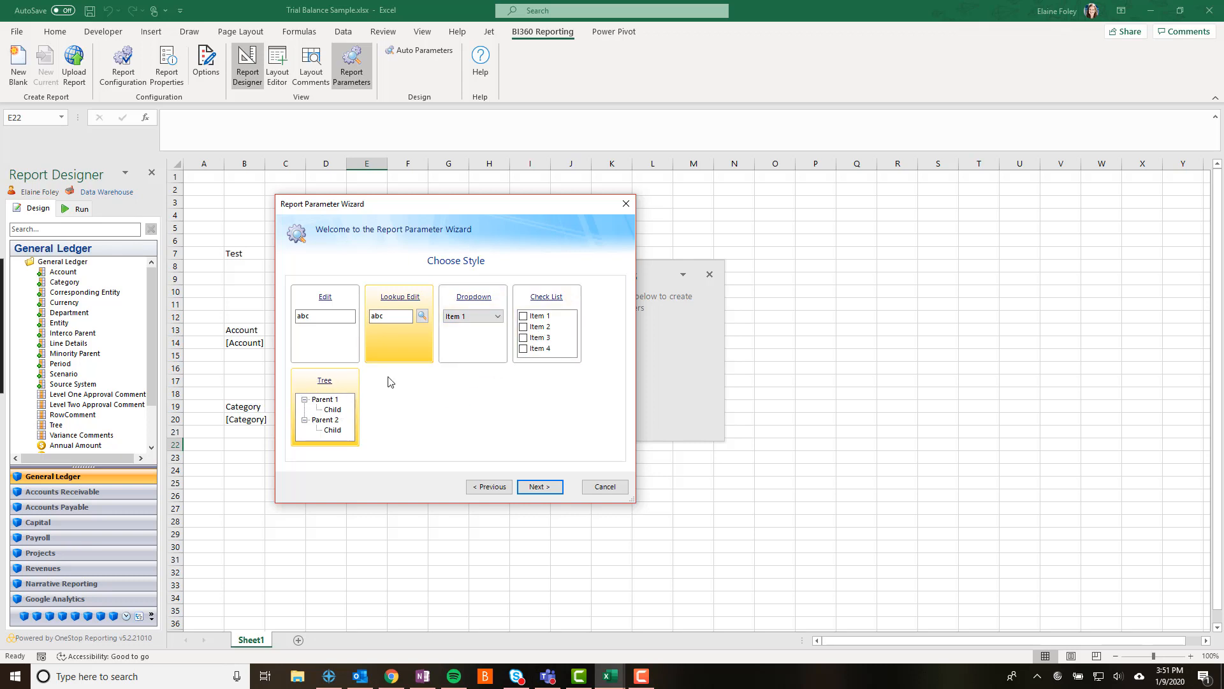
pyautogui.click(539, 496)
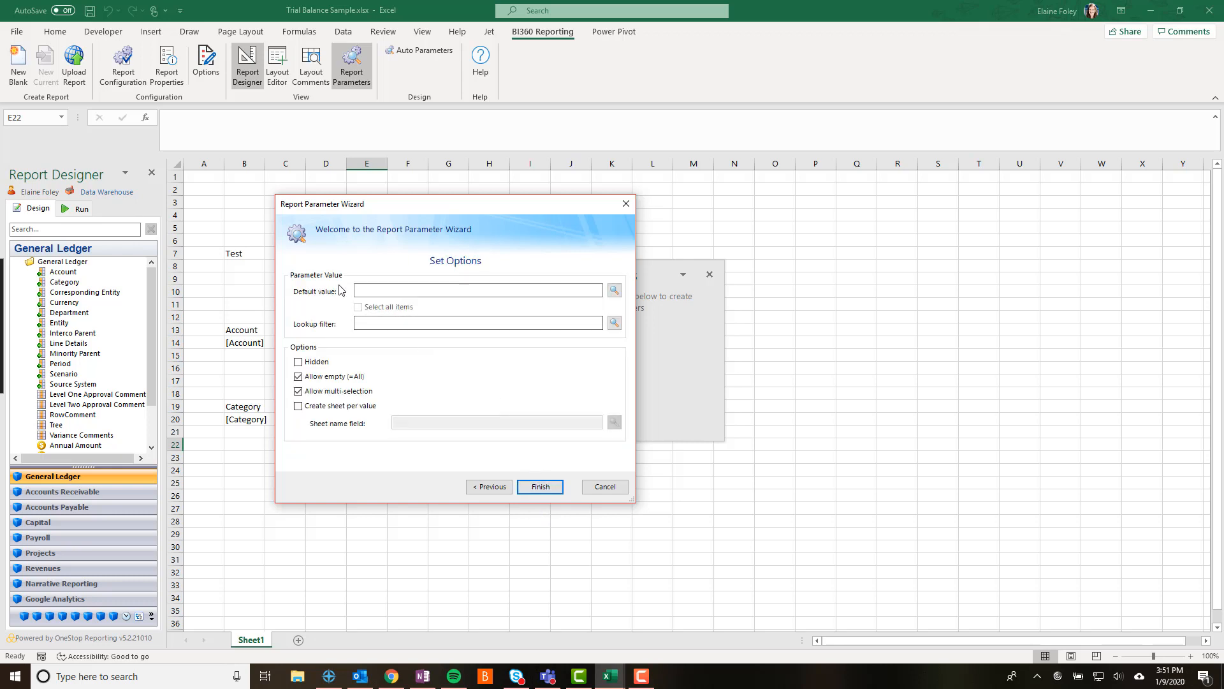
# - Set the Entity parameter's default value to SUS, Corporate US, from the entity lookup
pyautogui.click(379, 293)
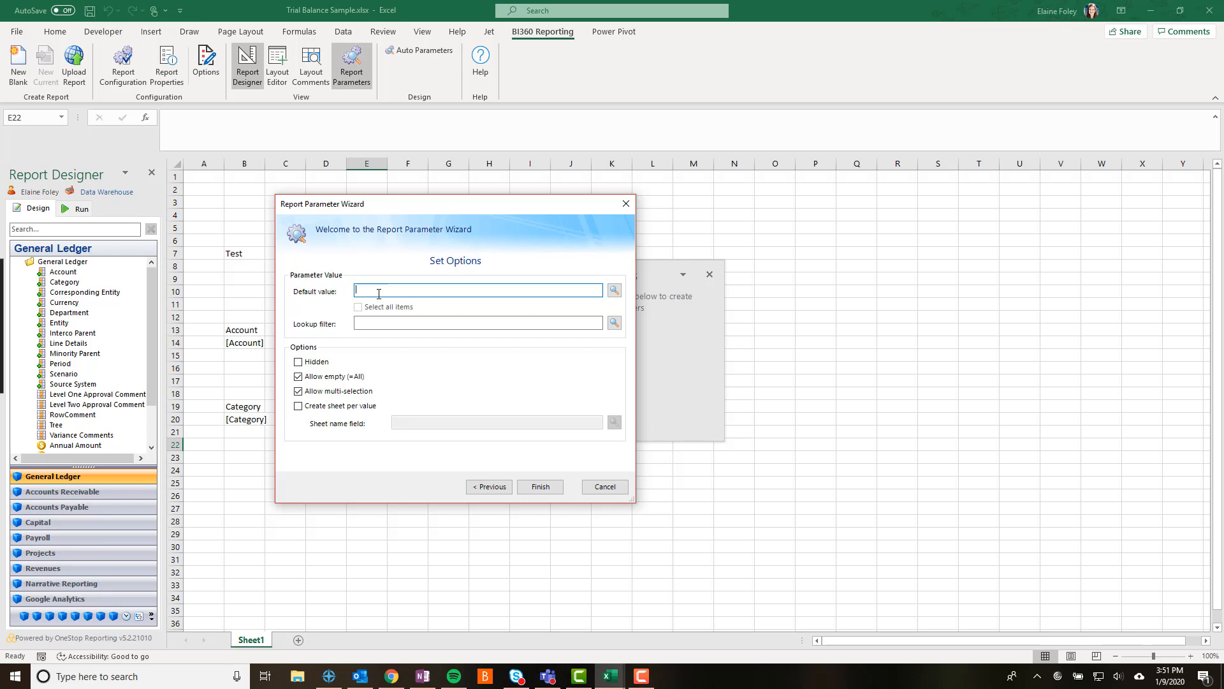
pyautogui.click(613, 290)
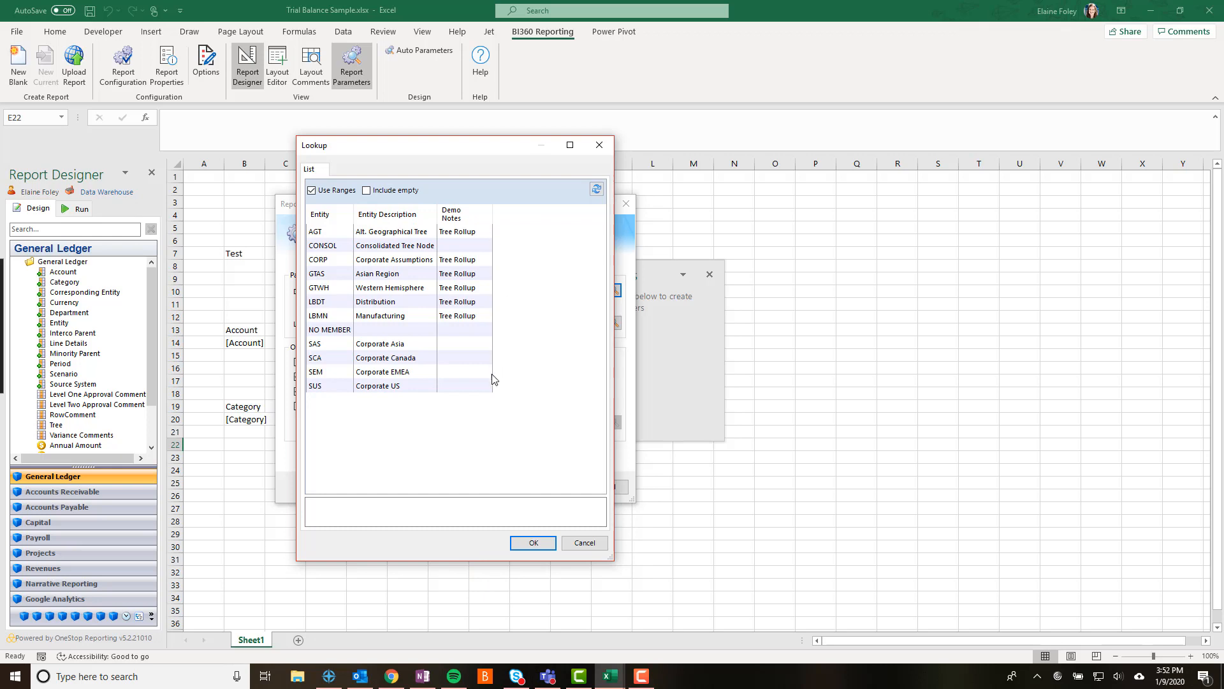
pyautogui.click(395, 387)
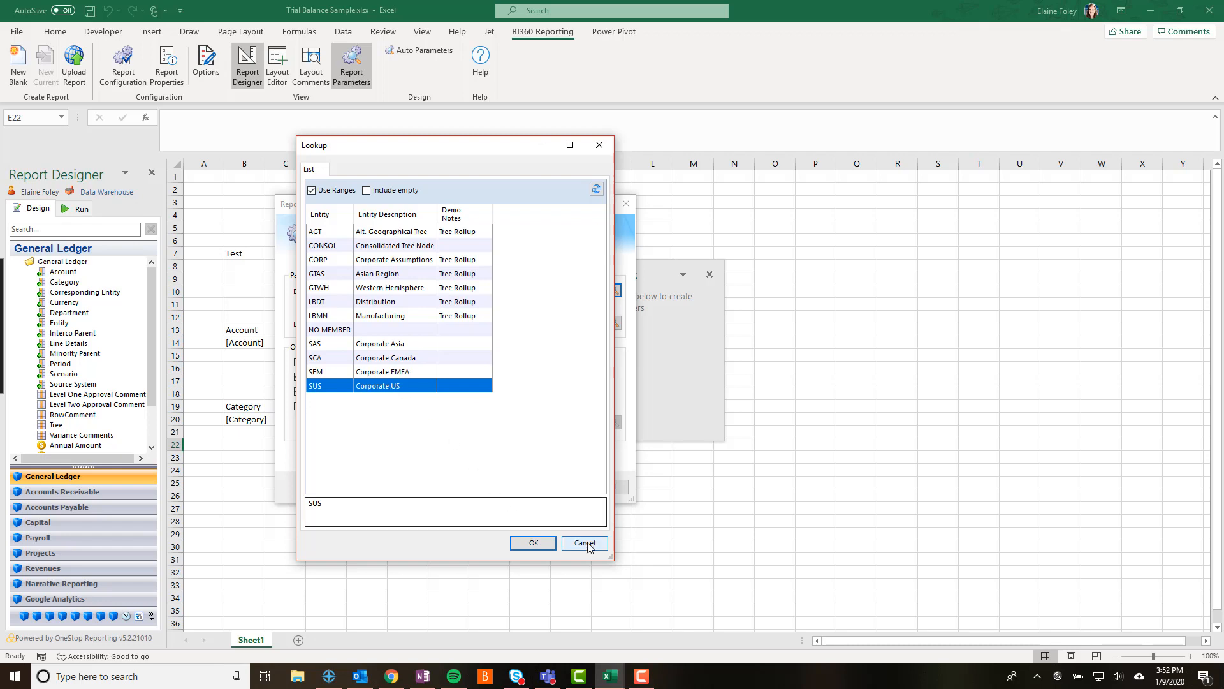
pyautogui.click(518, 544)
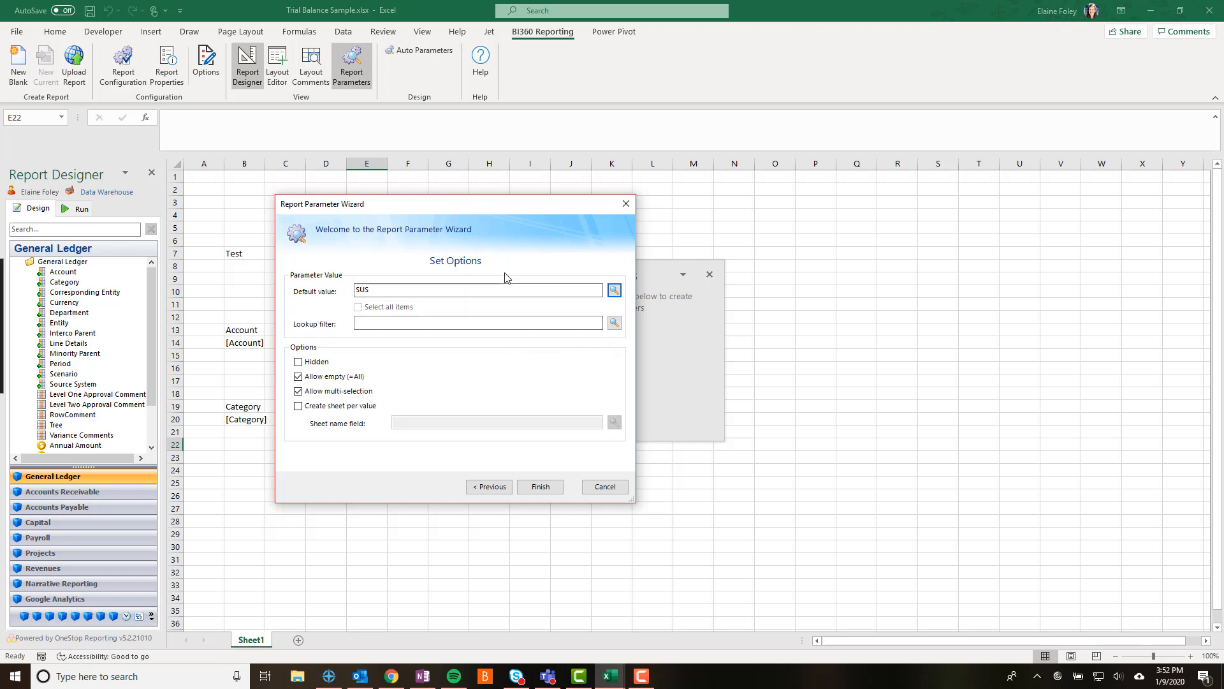
# - Limit the Entity parameter's lookup filter to the range SAS:SUS and finish creating the parameter
pyautogui.click(615, 324)
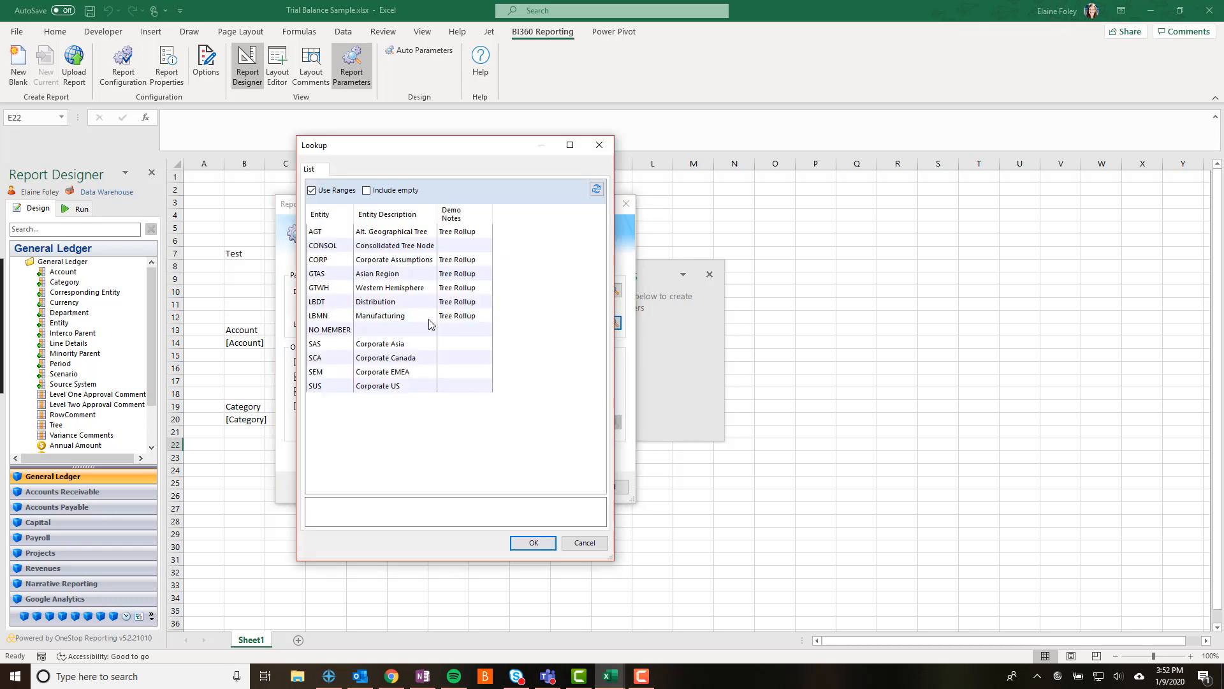
pyautogui.moveTo(405, 231); pyautogui.dragTo(387, 332)
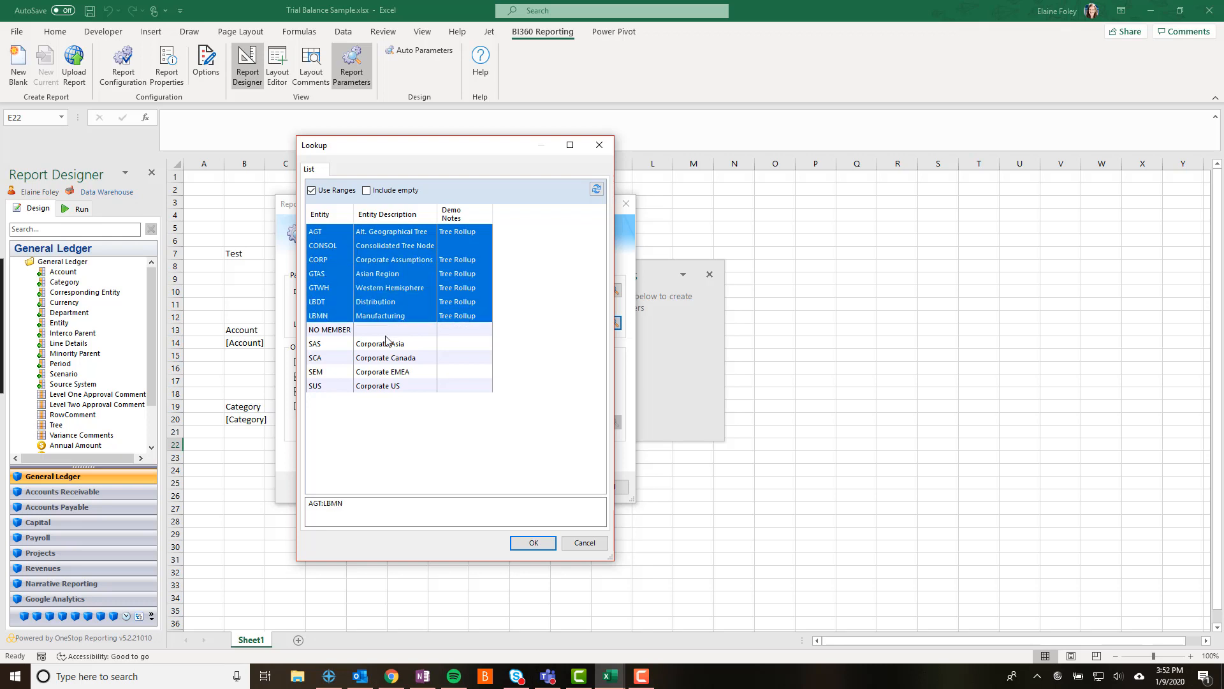
pyautogui.moveTo(396, 148); pyautogui.dragTo(558, 152)
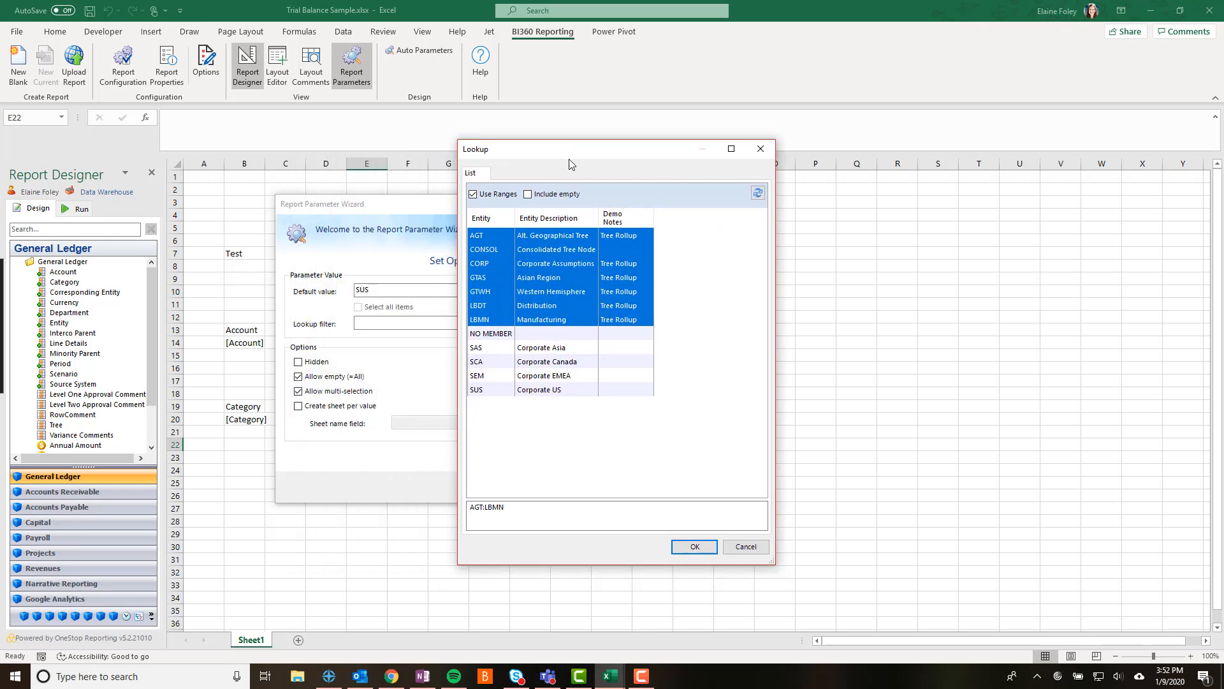
pyautogui.moveTo(536, 351); pyautogui.dragTo(532, 393)
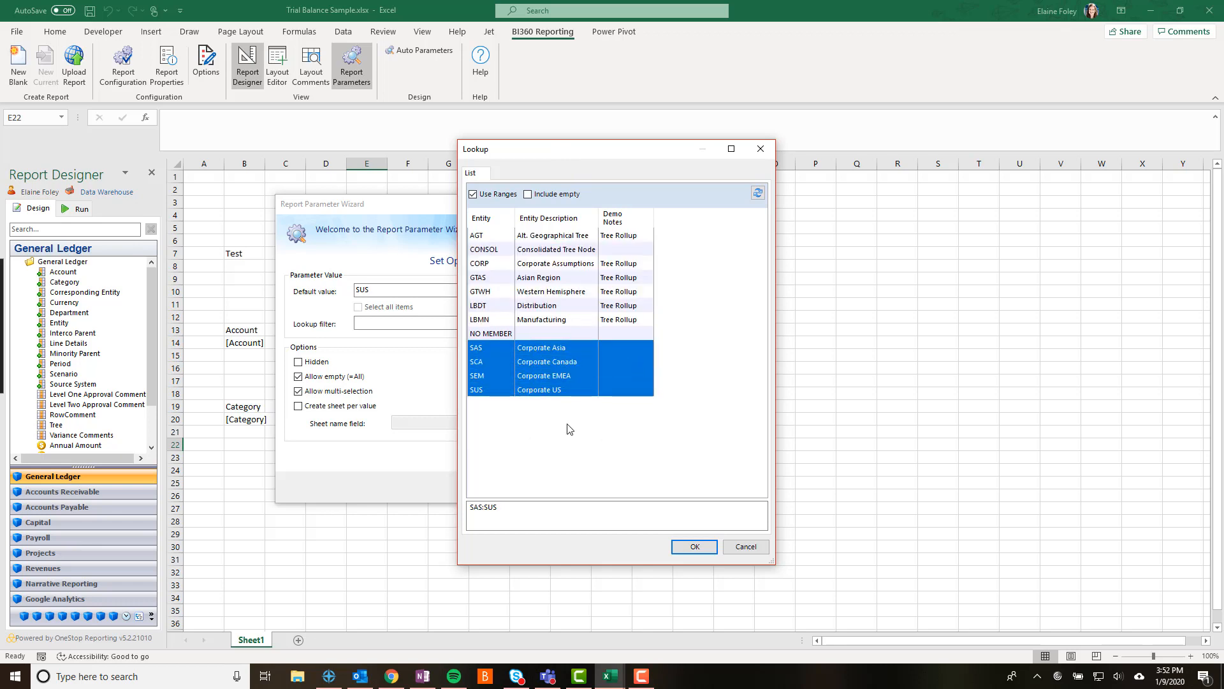
pyautogui.click(695, 546)
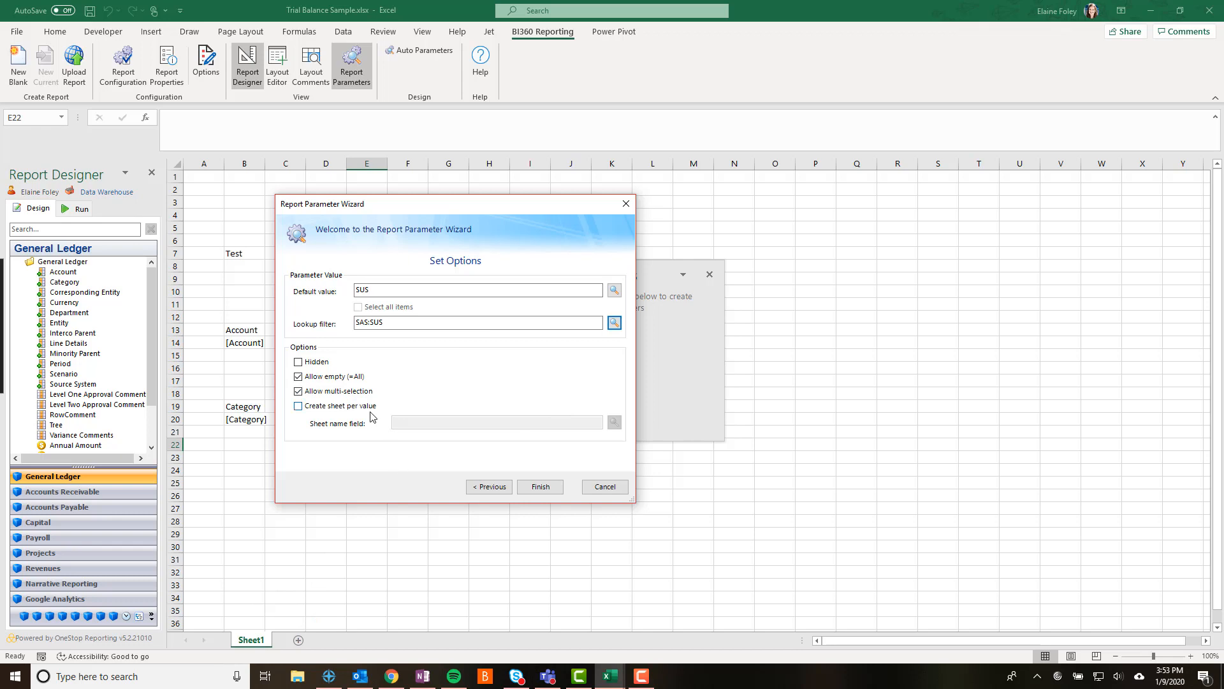
pyautogui.click(541, 487)
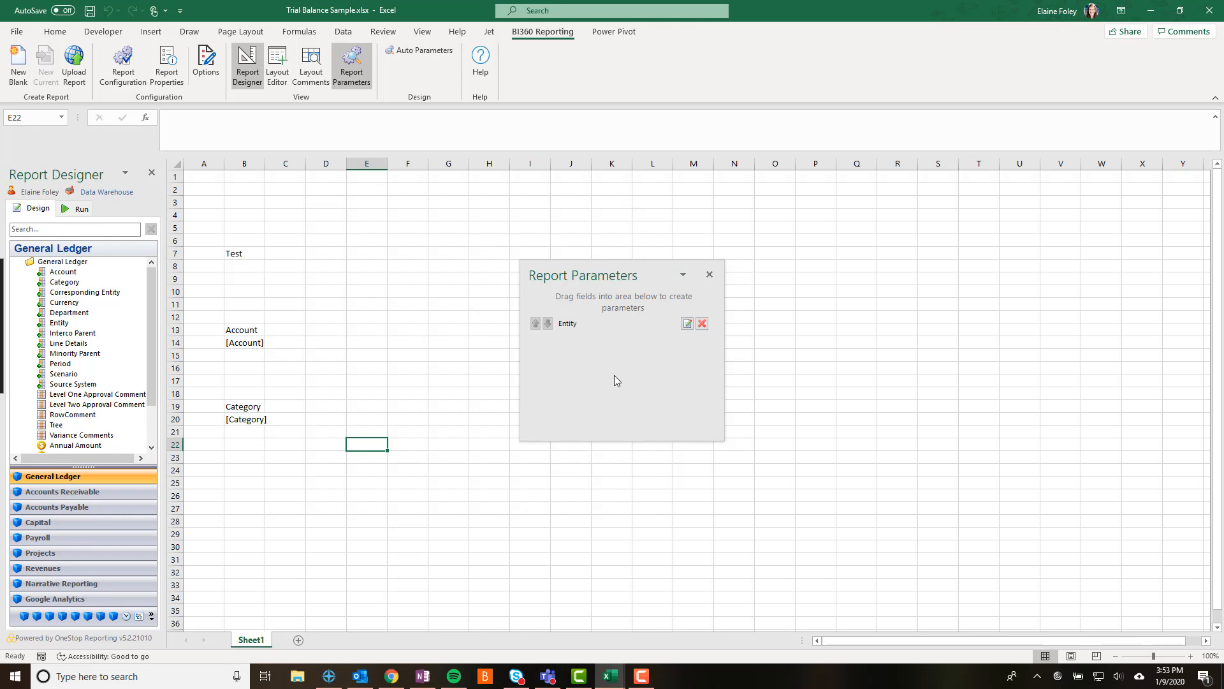
# - Reopen the Entity parameter for modification and review its prompt, style and options without changing them
pyautogui.click(687, 324)
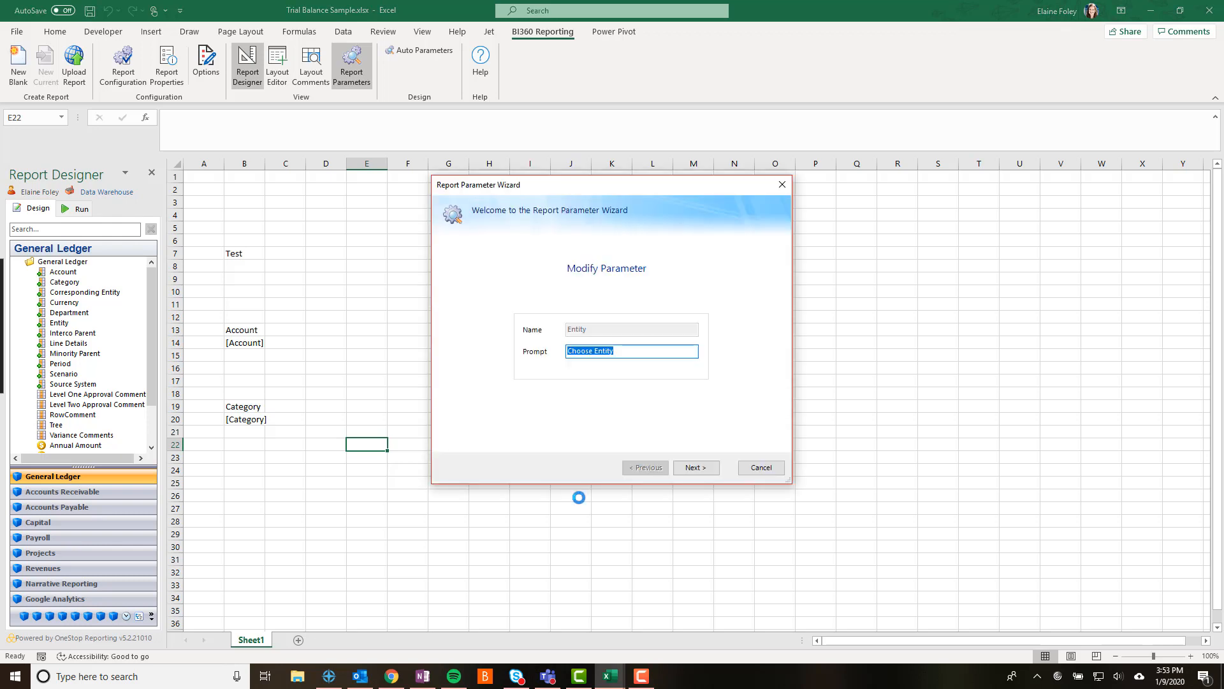
pyautogui.click(690, 470)
pyautogui.click(690, 469)
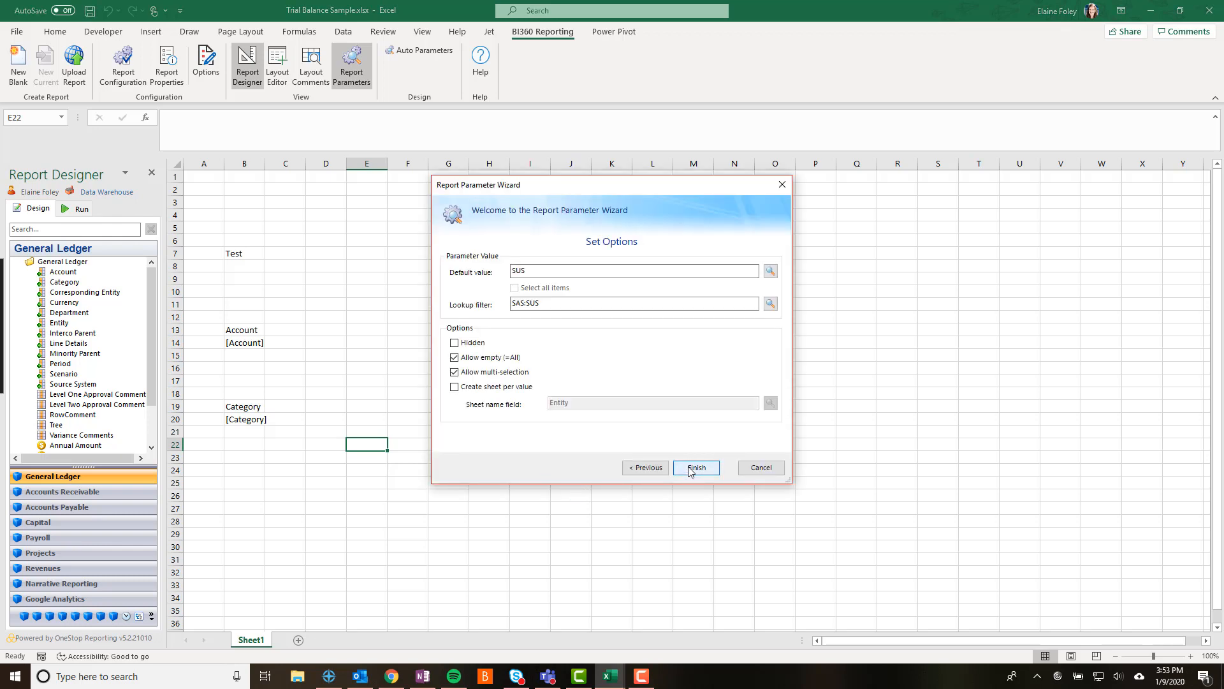
pyautogui.click(704, 475)
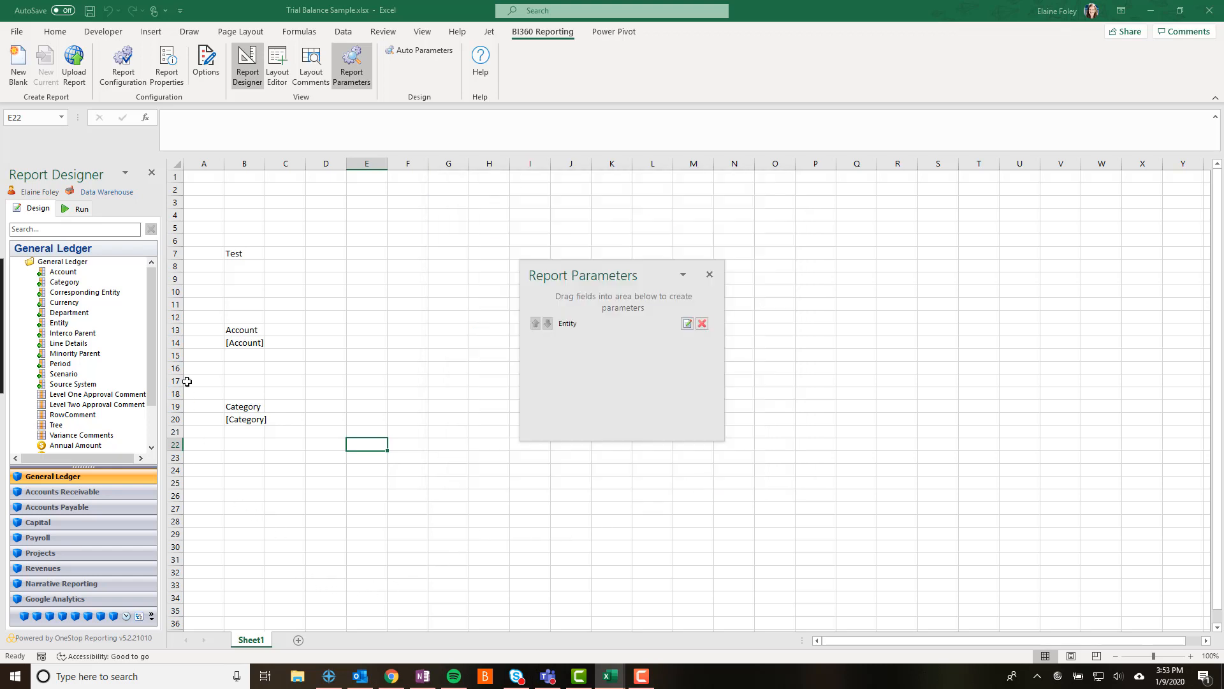
# - Delete the Entity parameter and close the Report Parameters pane
pyautogui.click(703, 324)
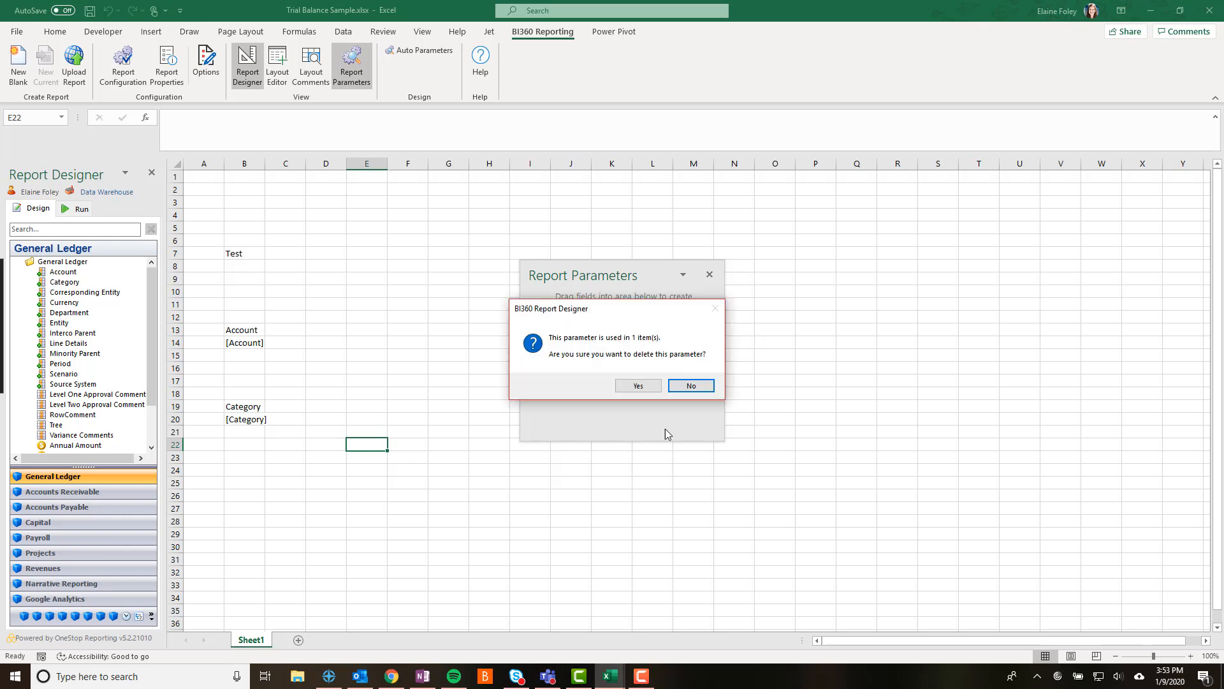
pyautogui.click(638, 386)
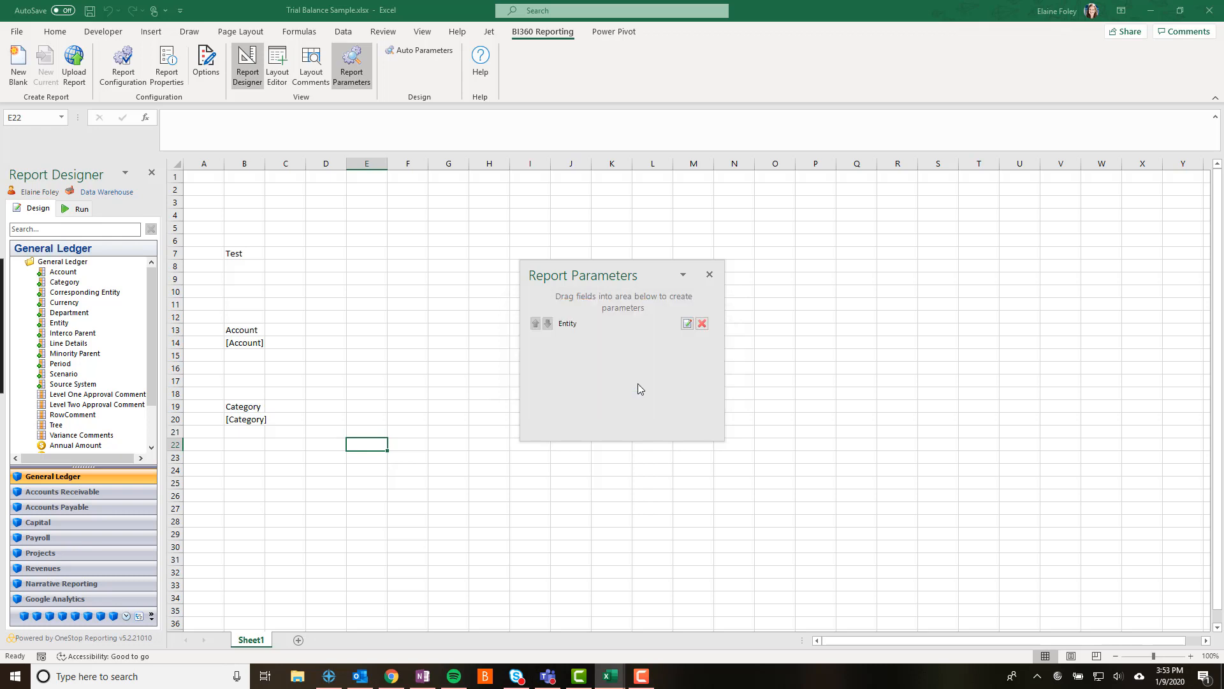
pyautogui.click(709, 274)
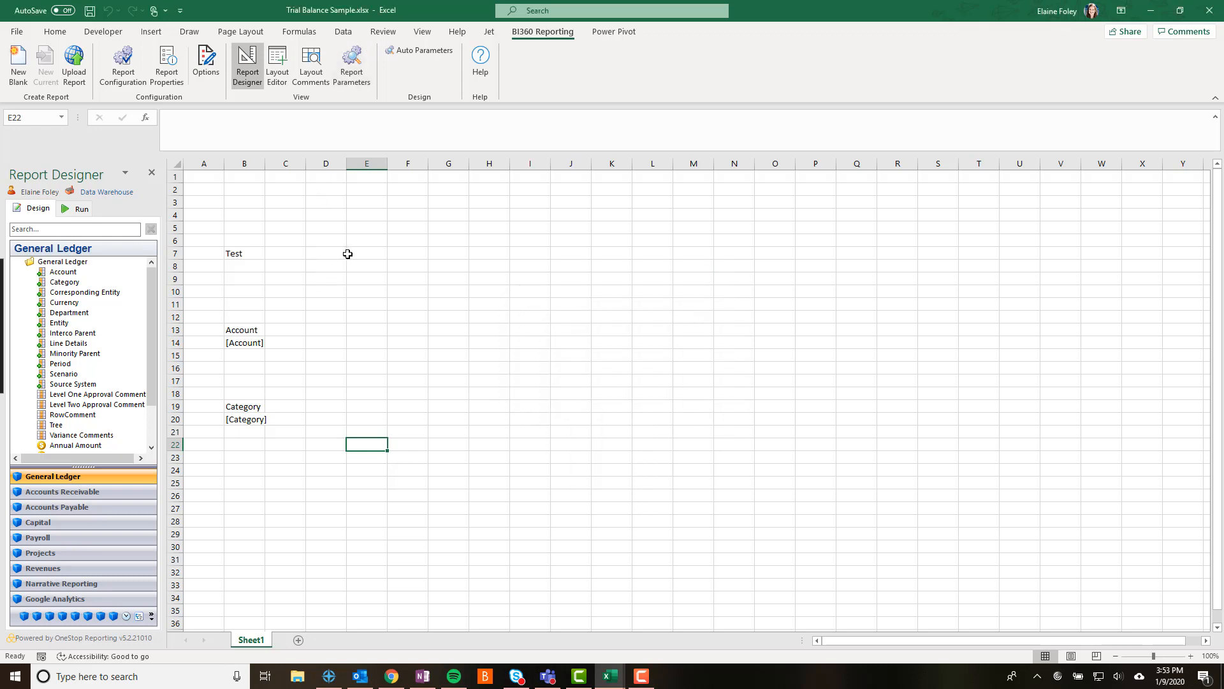
# - Open the online Report Designer help manual in the browser
pyautogui.click(485, 76)
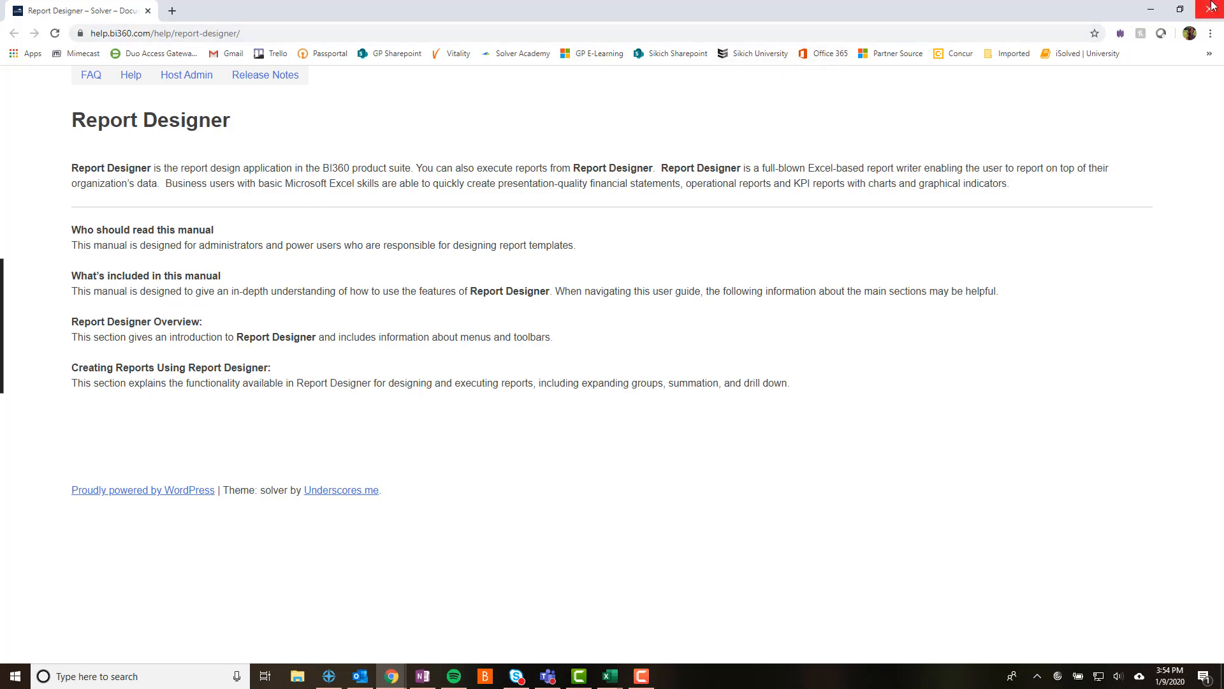
# - Close the online help, open the Layout Editor over the worksheet and collapse the General Ledger folder in the field tree
pyautogui.click(1214, 7)
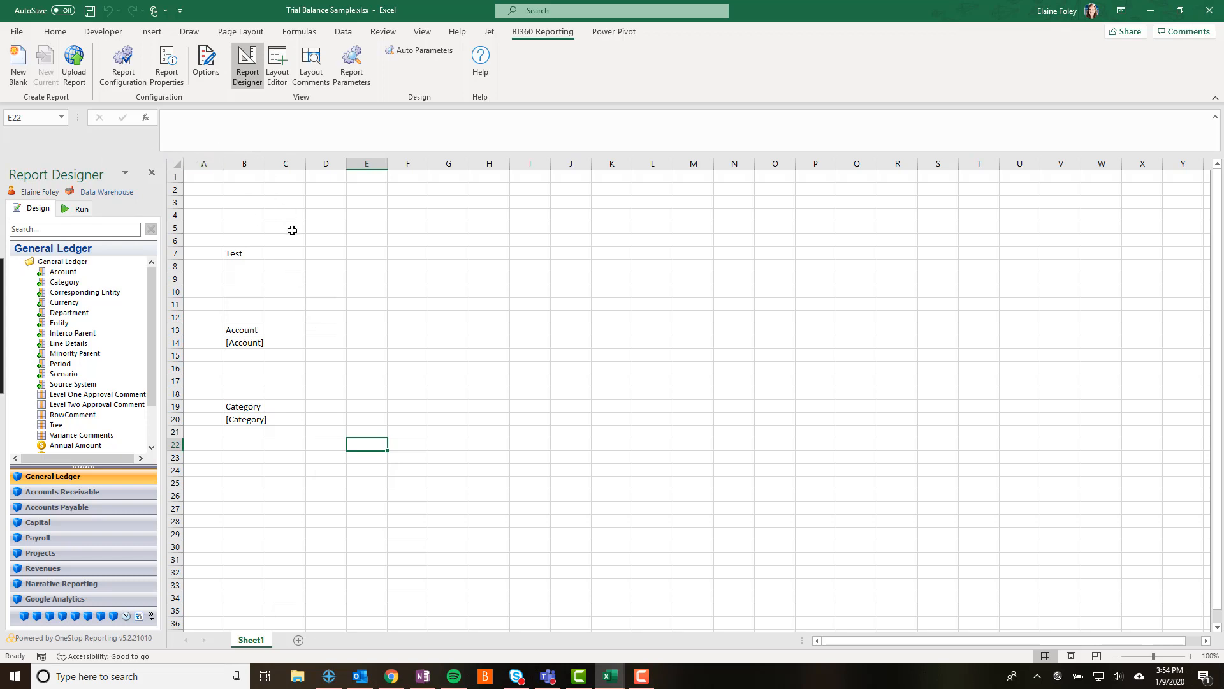
pyautogui.click(285, 76)
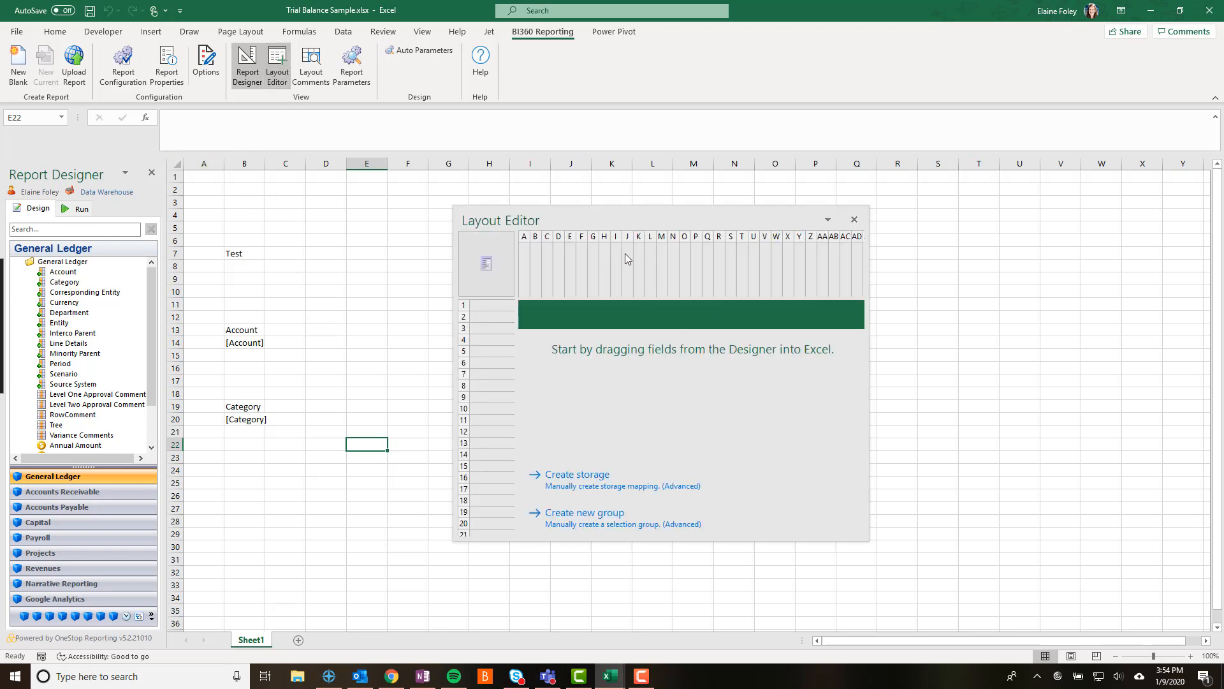
pyautogui.moveTo(636, 217); pyautogui.dragTo(674, 229)
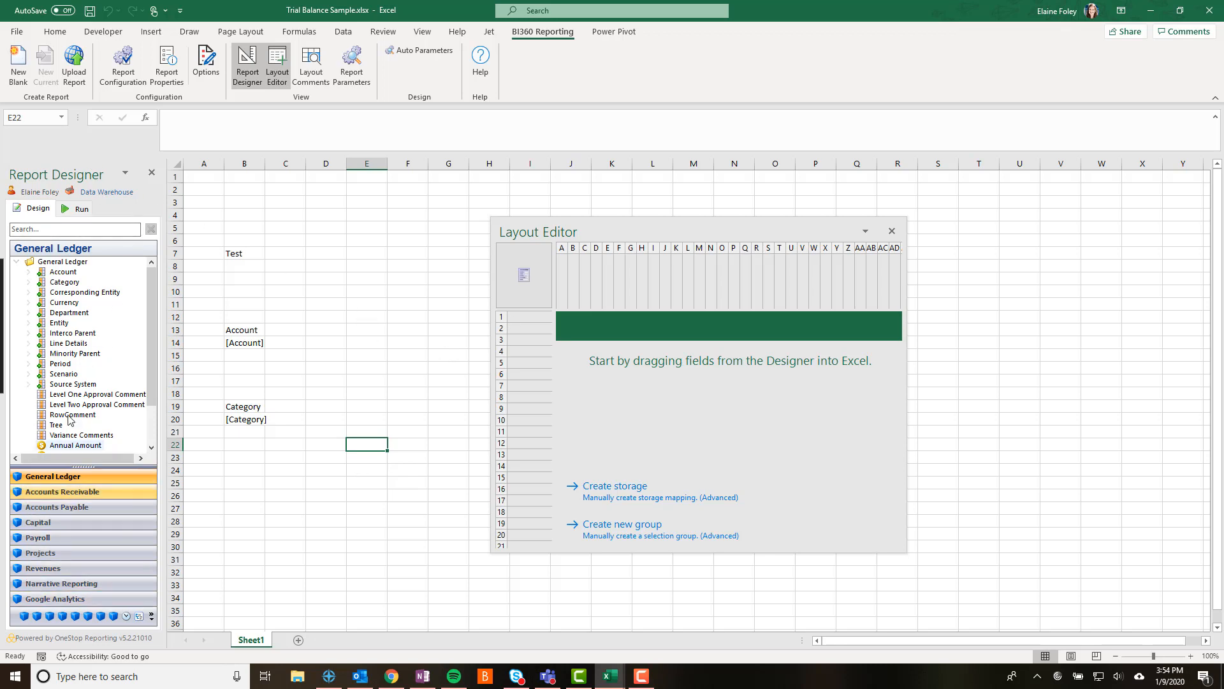
pyautogui.click(15, 261)
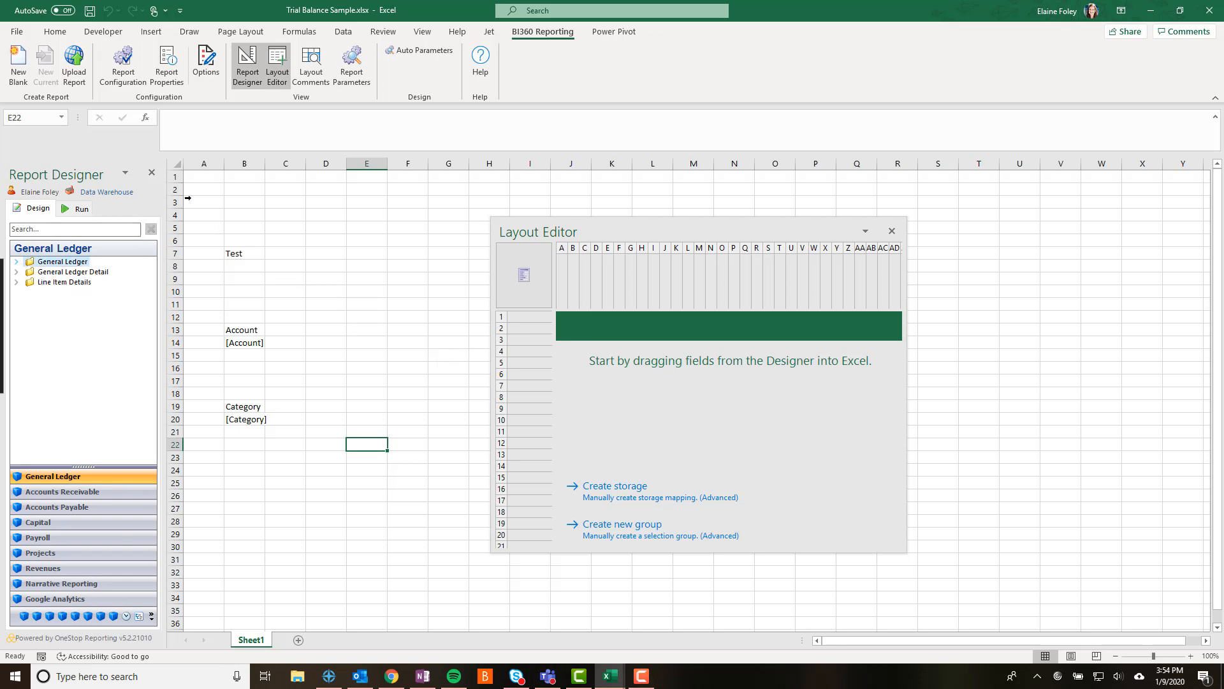
pyautogui.moveTo(206, 207); pyautogui.dragTo(447, 534)
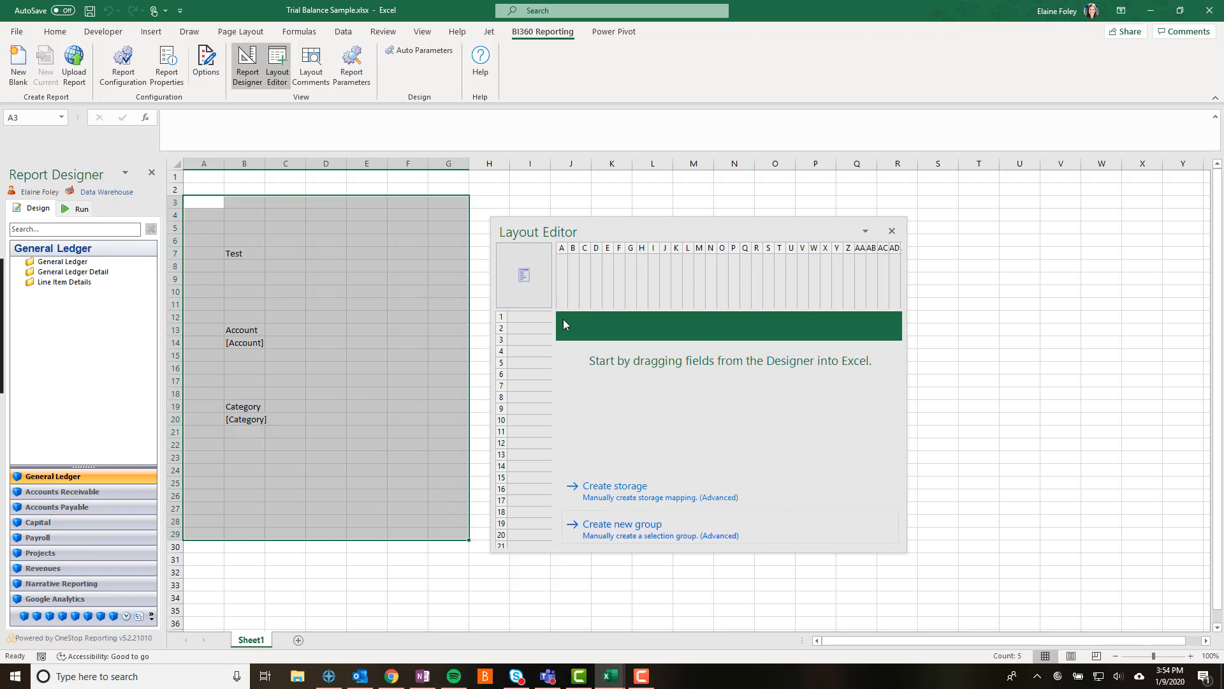
pyautogui.click(373, 380)
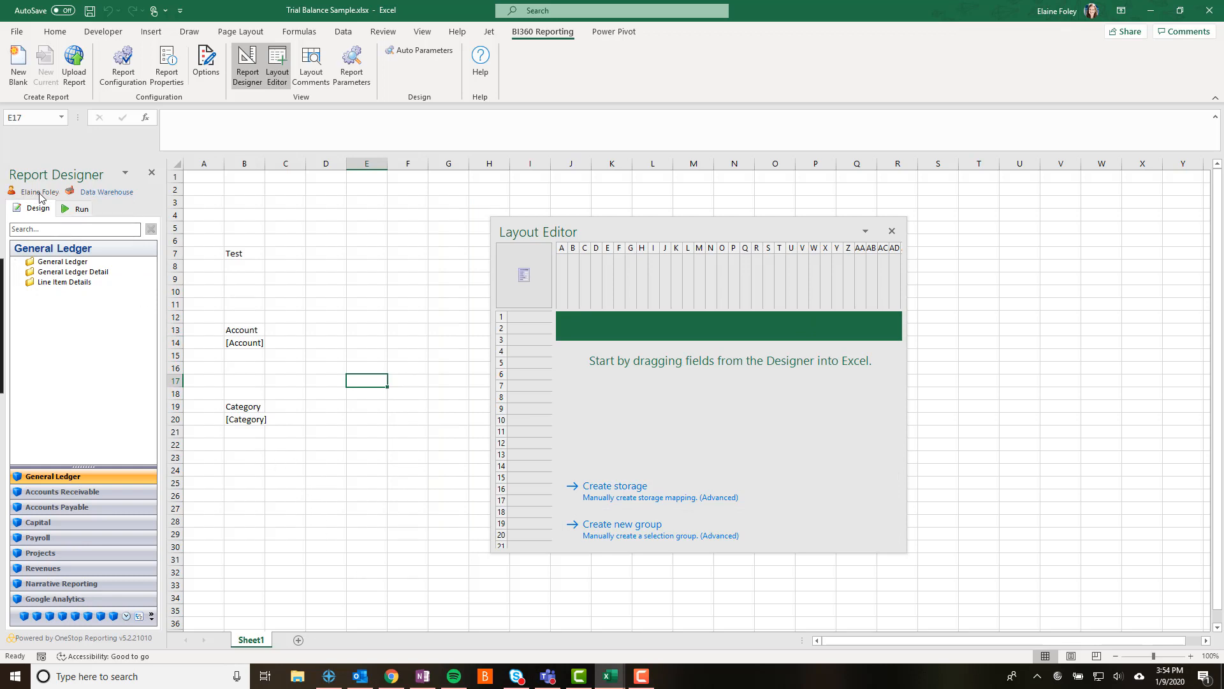
# - Run the report, widen column B to inspect the Account and Category output, and return to design mode
pyautogui.click(82, 215)
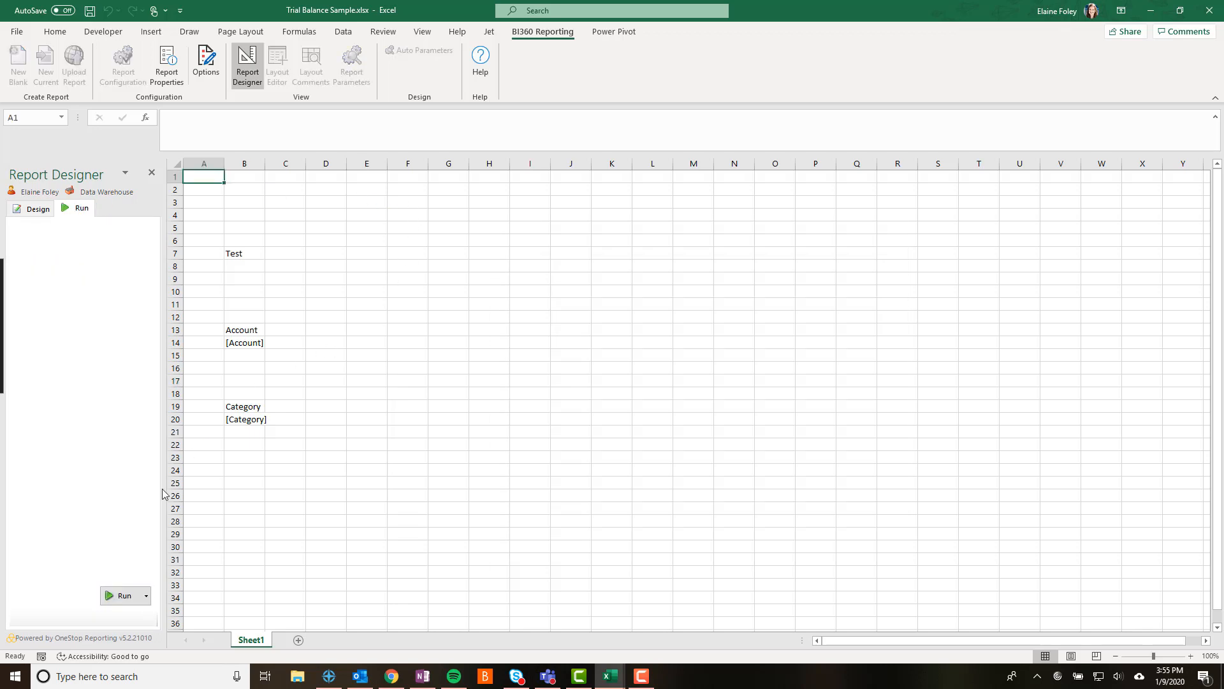
pyautogui.click(118, 601)
pyautogui.moveTo(265, 164); pyautogui.dragTo(302, 165)
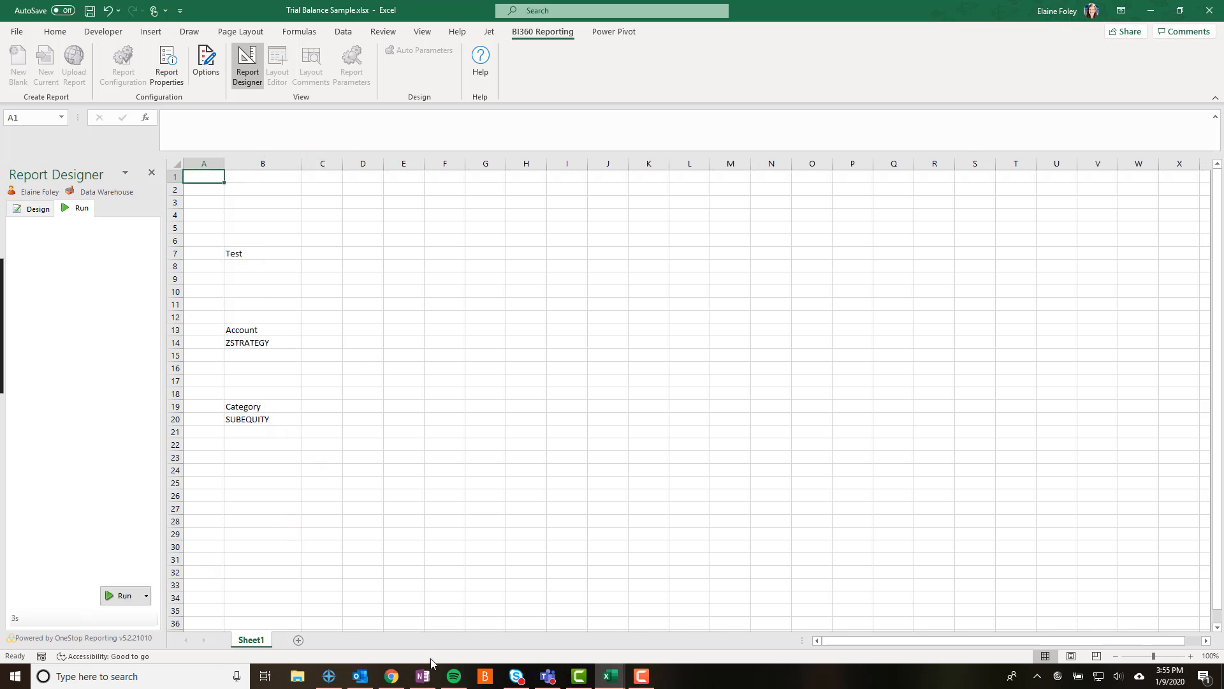
pyautogui.click(276, 419)
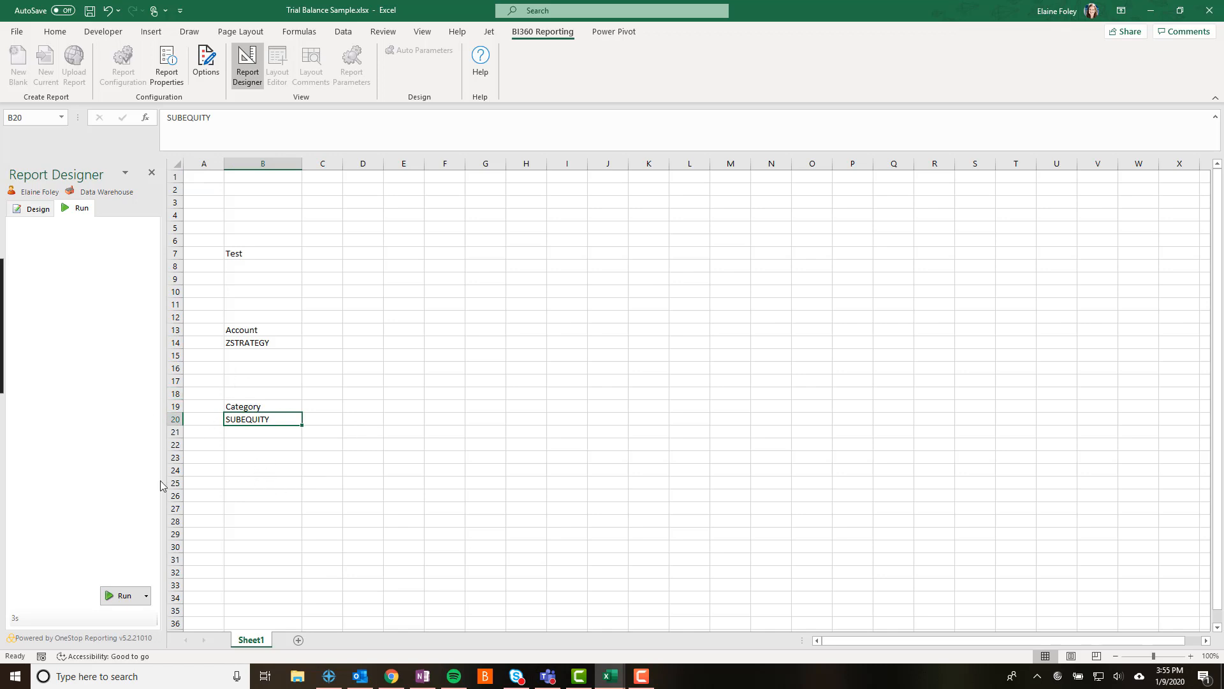
pyautogui.click(33, 211)
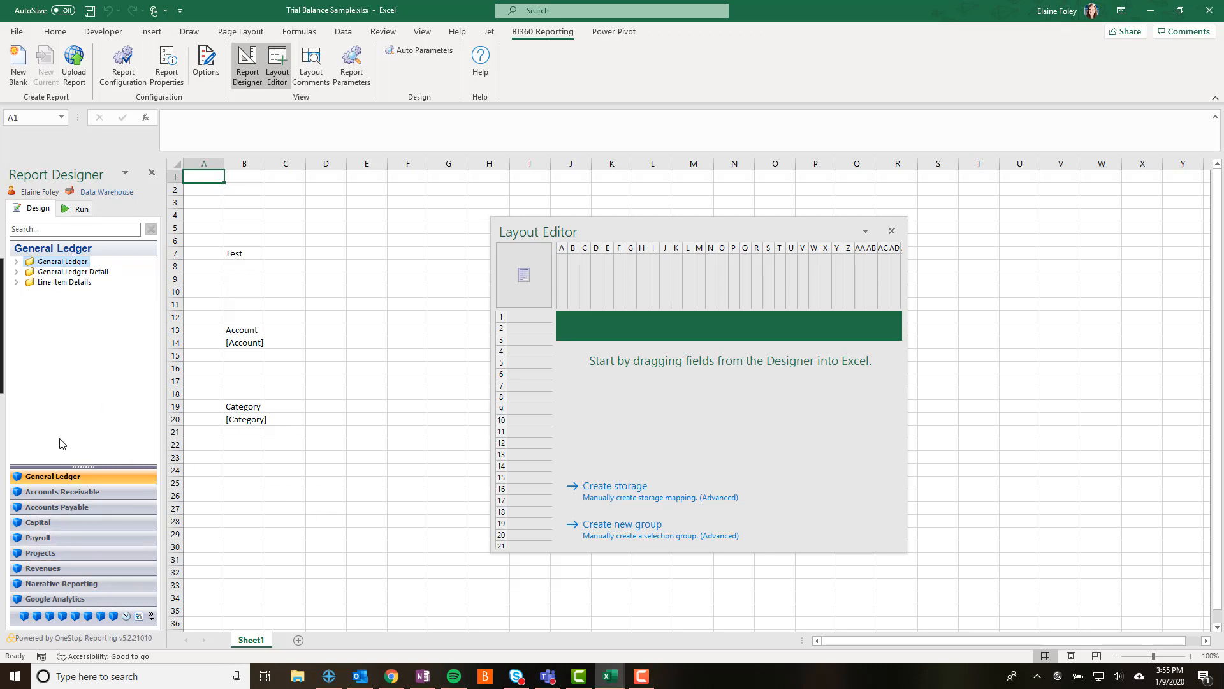
# - Open Period Functions in the Report Designer and review the full list of available period functions
pyautogui.moveTo(85, 467); pyautogui.dragTo(85, 313)
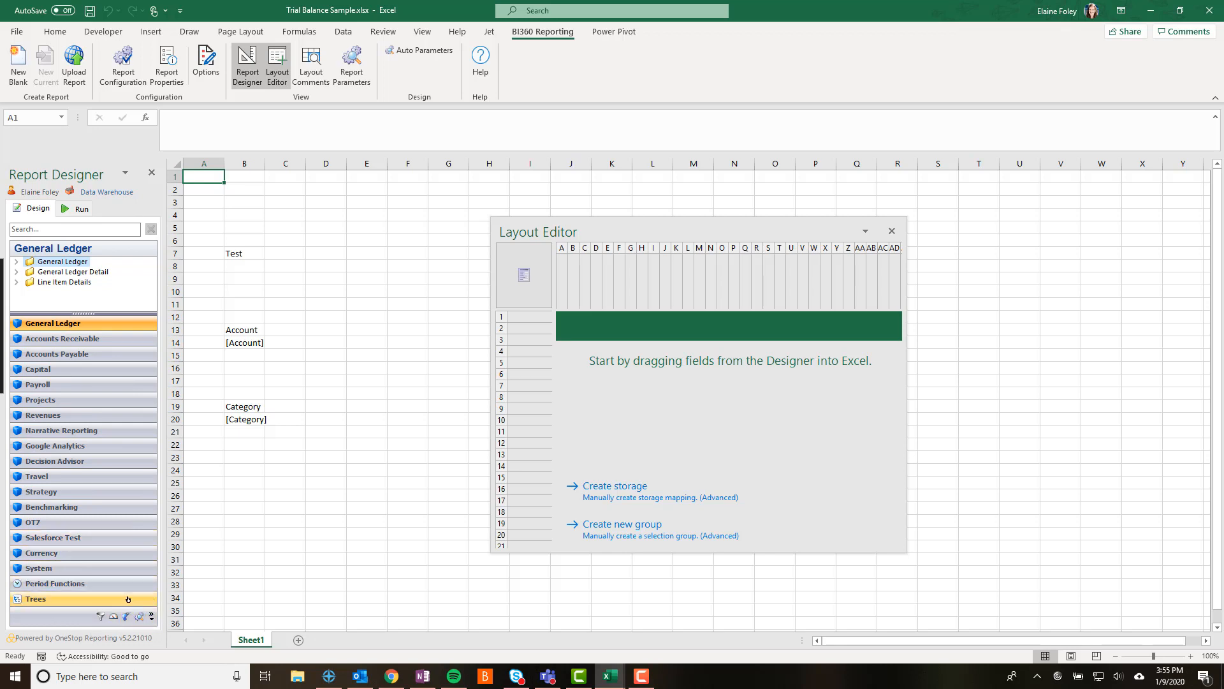
pyautogui.click(56, 584)
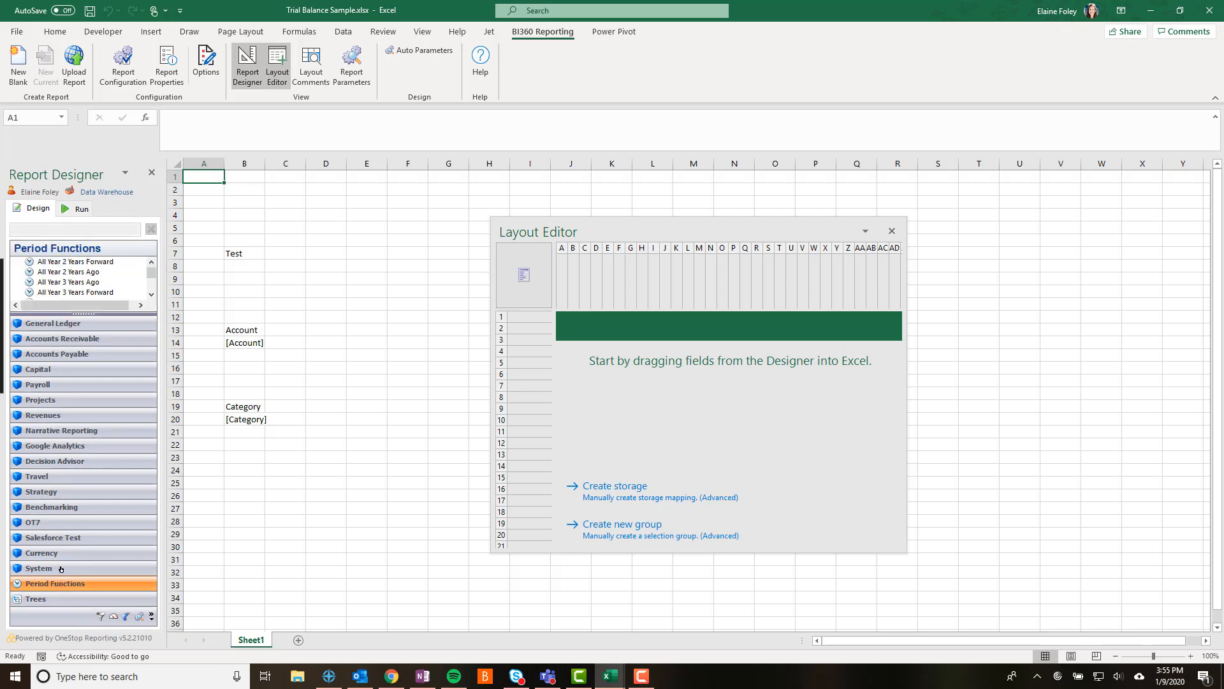
pyautogui.moveTo(78, 315); pyautogui.dragTo(89, 600)
pyautogui.moveTo(151, 312)
pyautogui.mouseDown()
pyautogui.moveTo(155, 430)
pyautogui.moveTo(152, 301)
pyautogui.mouseUp()
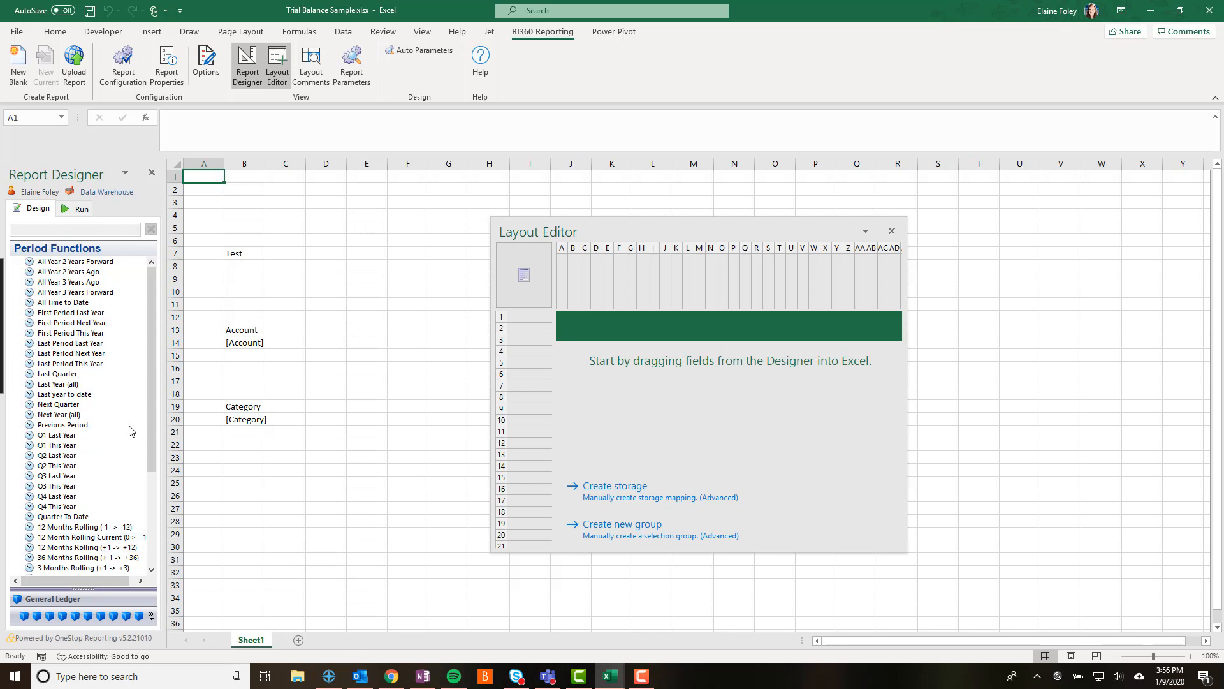
pyautogui.moveTo(152, 403); pyautogui.dragTo(152, 522)
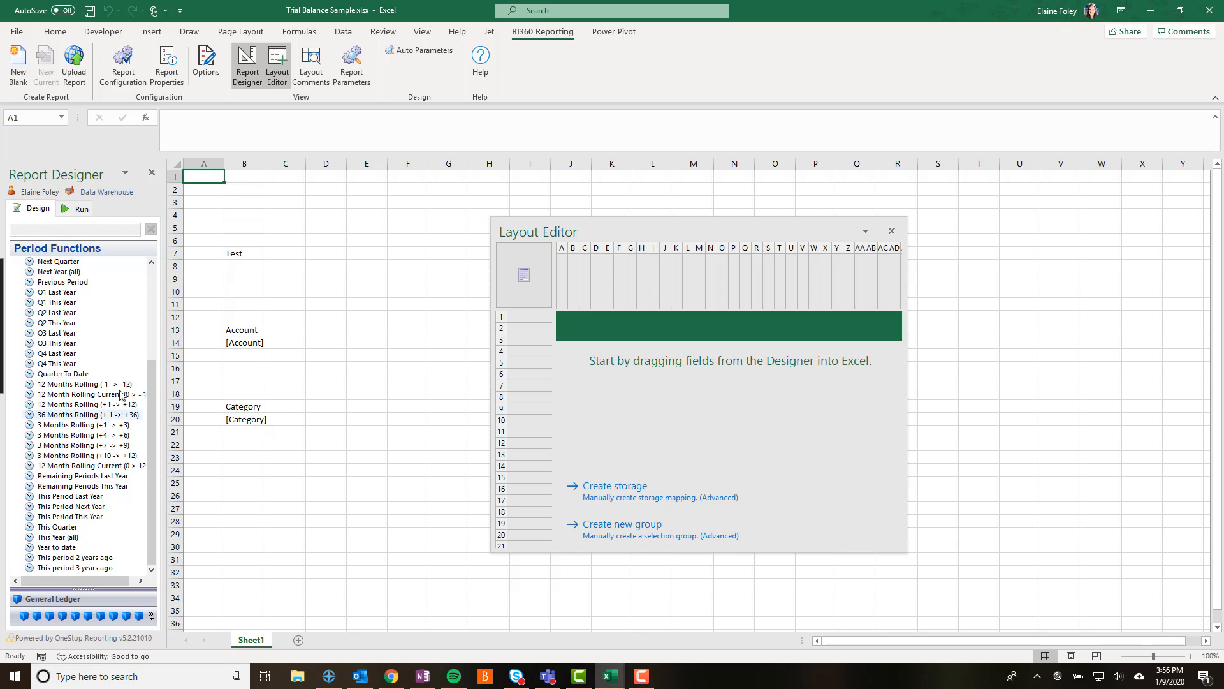
pyautogui.moveTo(152, 399); pyautogui.dragTo(167, 307)
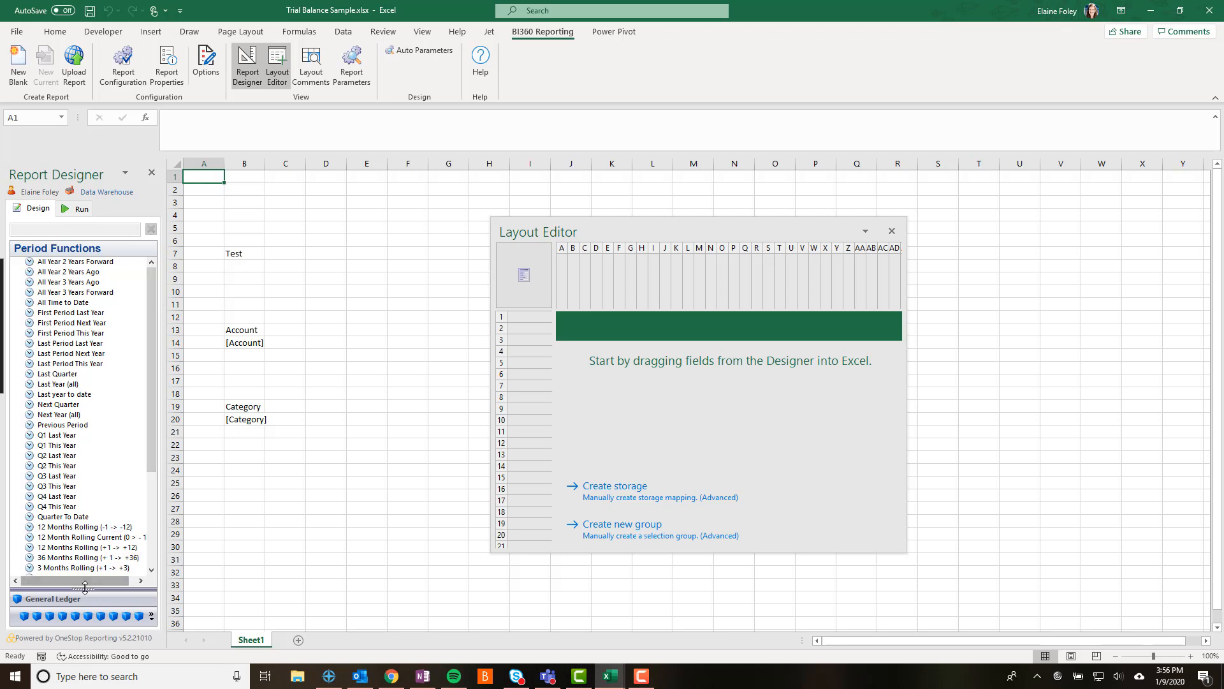
# - Review the Trees section and the A-Accounts entry in the Descriptions folder of Expressions
pyautogui.moveTo(91, 582); pyautogui.dragTo(104, 330)
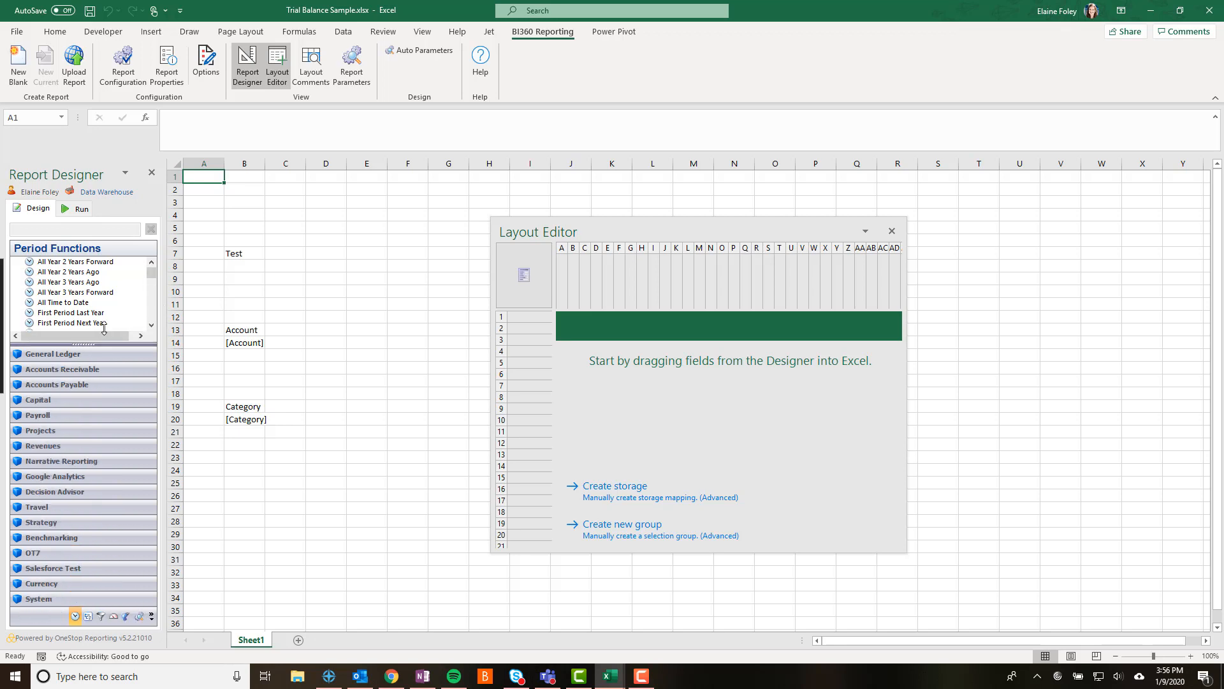
pyautogui.click(87, 616)
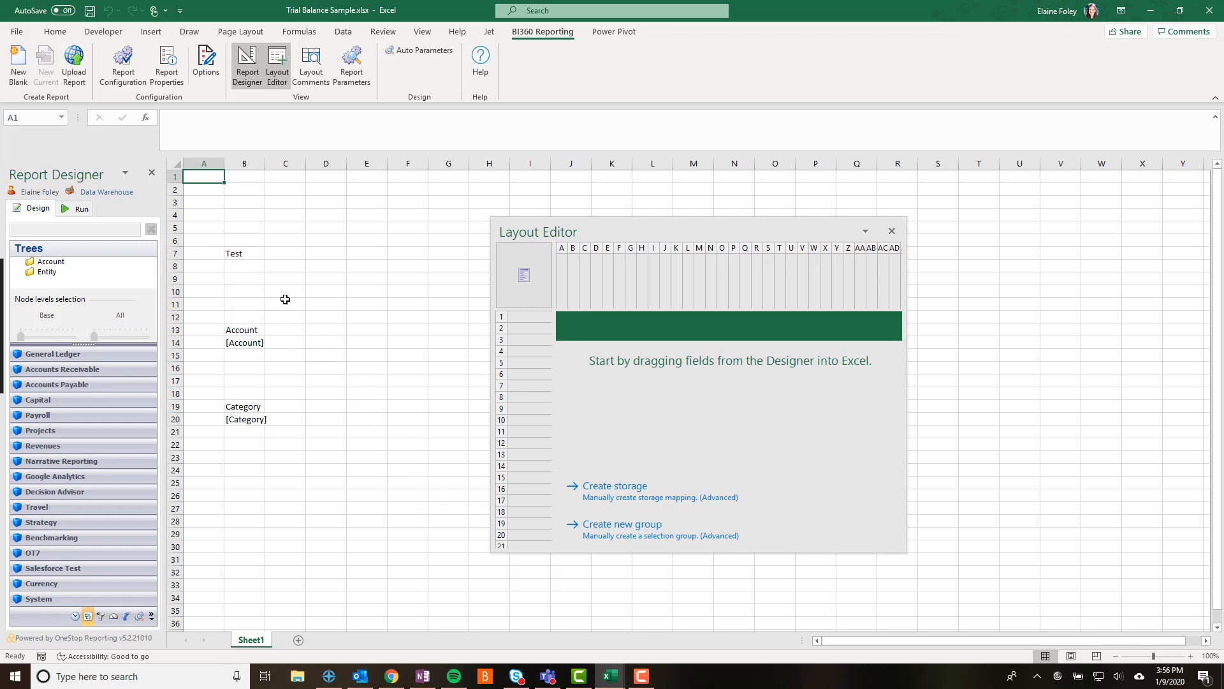
pyautogui.click(102, 616)
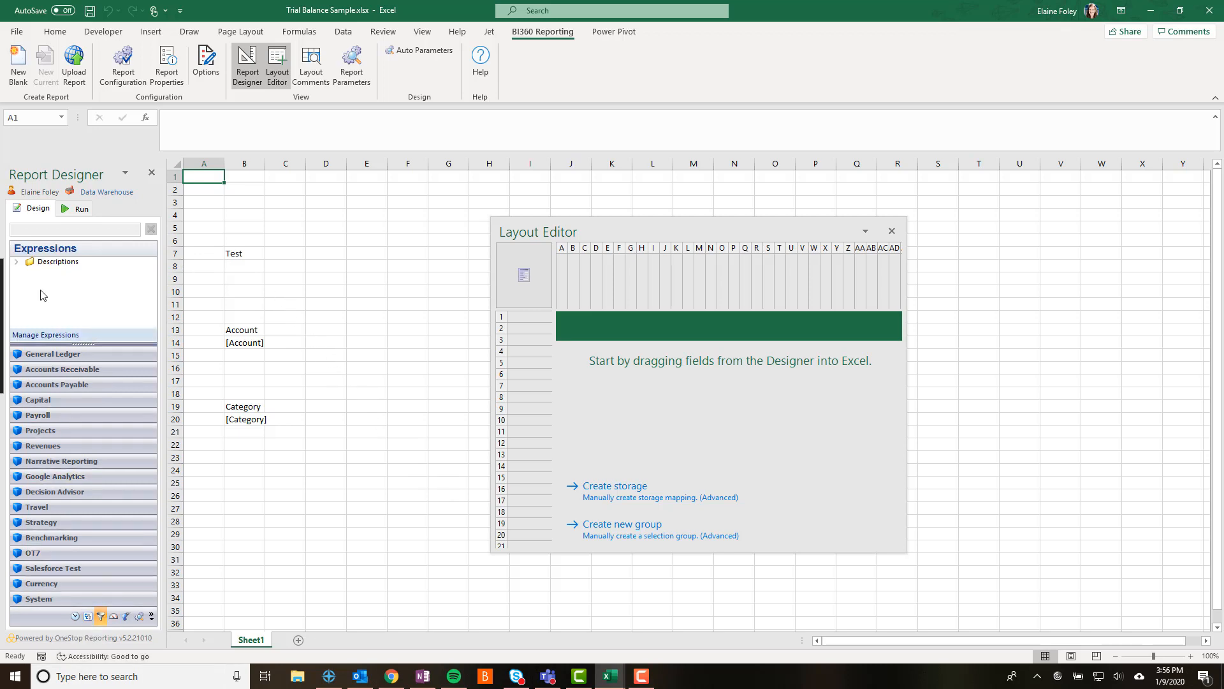
pyautogui.click(17, 262)
pyautogui.click(68, 294)
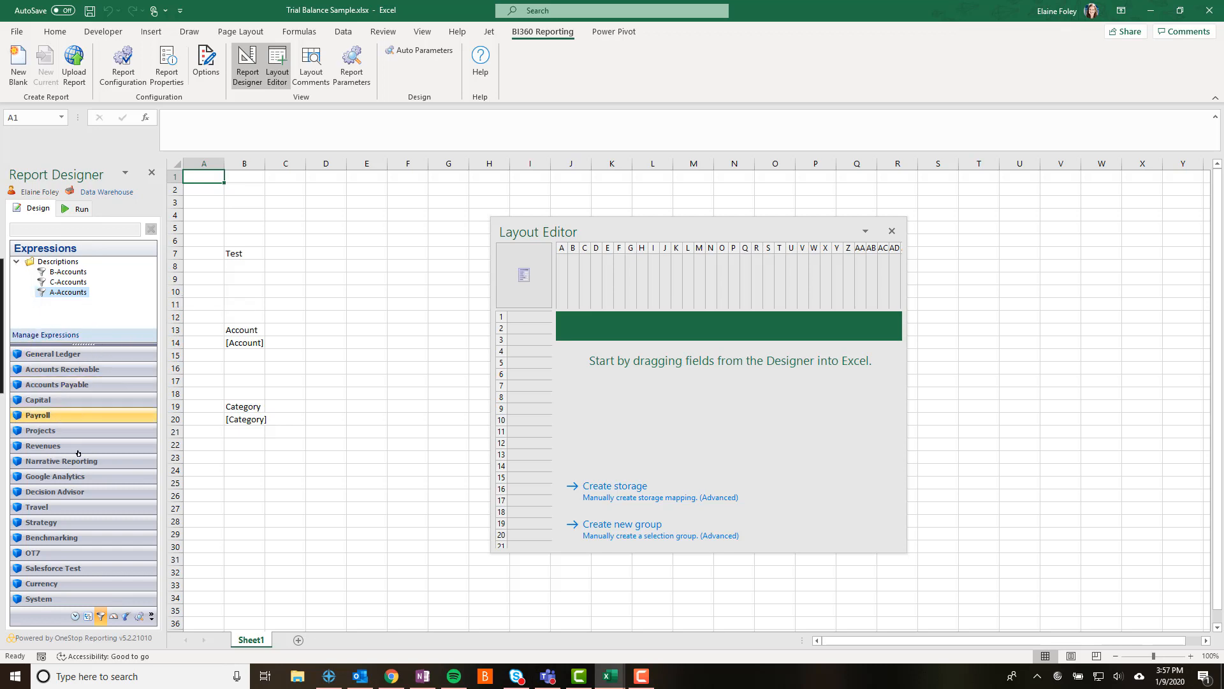
# - Review the KPIs, Drill-To Definitions and Report Parameters sections, including a brief look at the floating Report Parameters pane
pyautogui.click(114, 616)
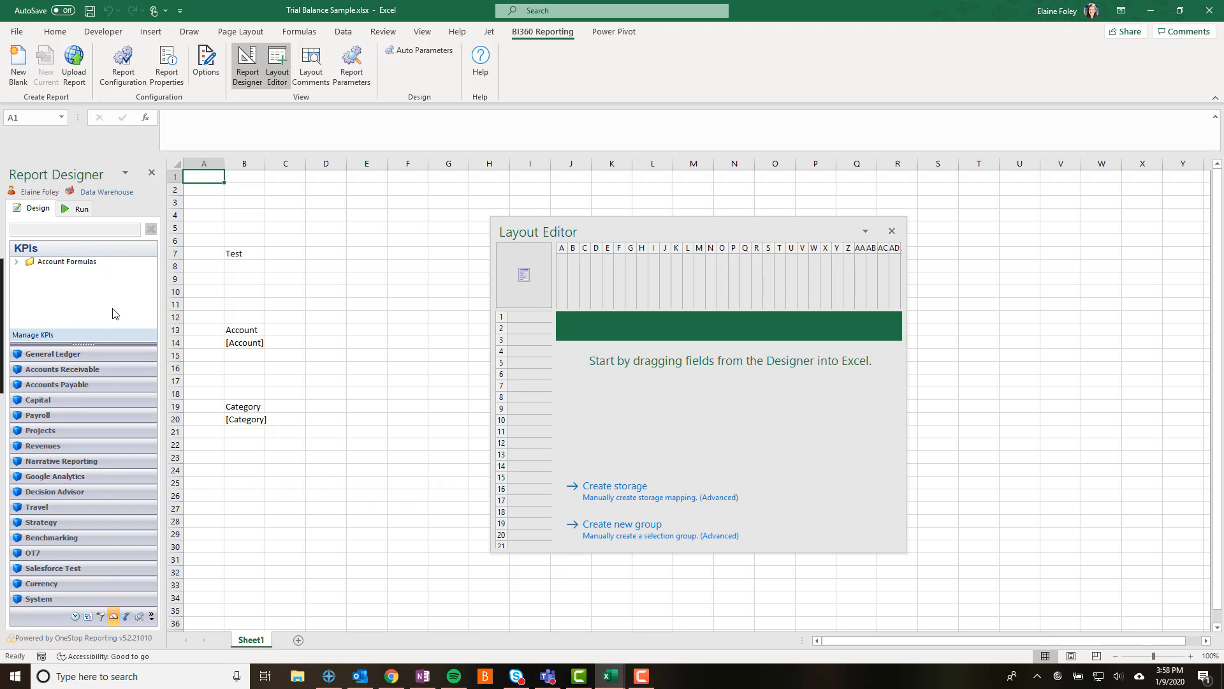
pyautogui.click(127, 616)
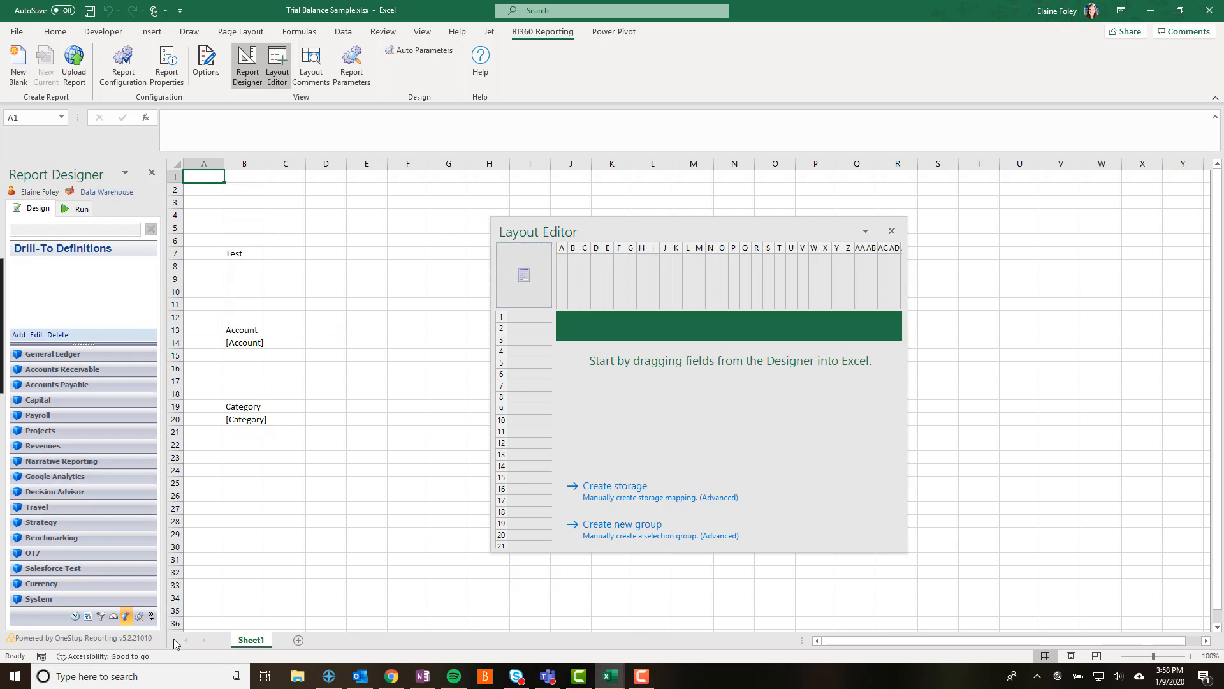
pyautogui.click(139, 615)
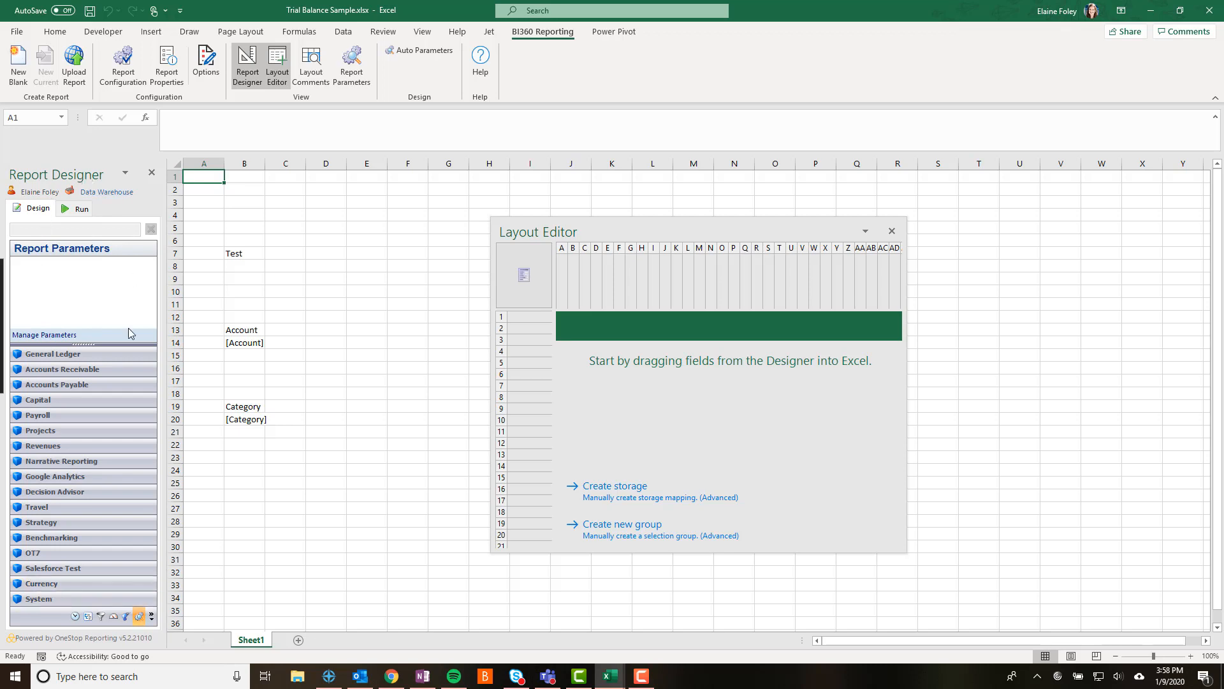
pyautogui.click(359, 80)
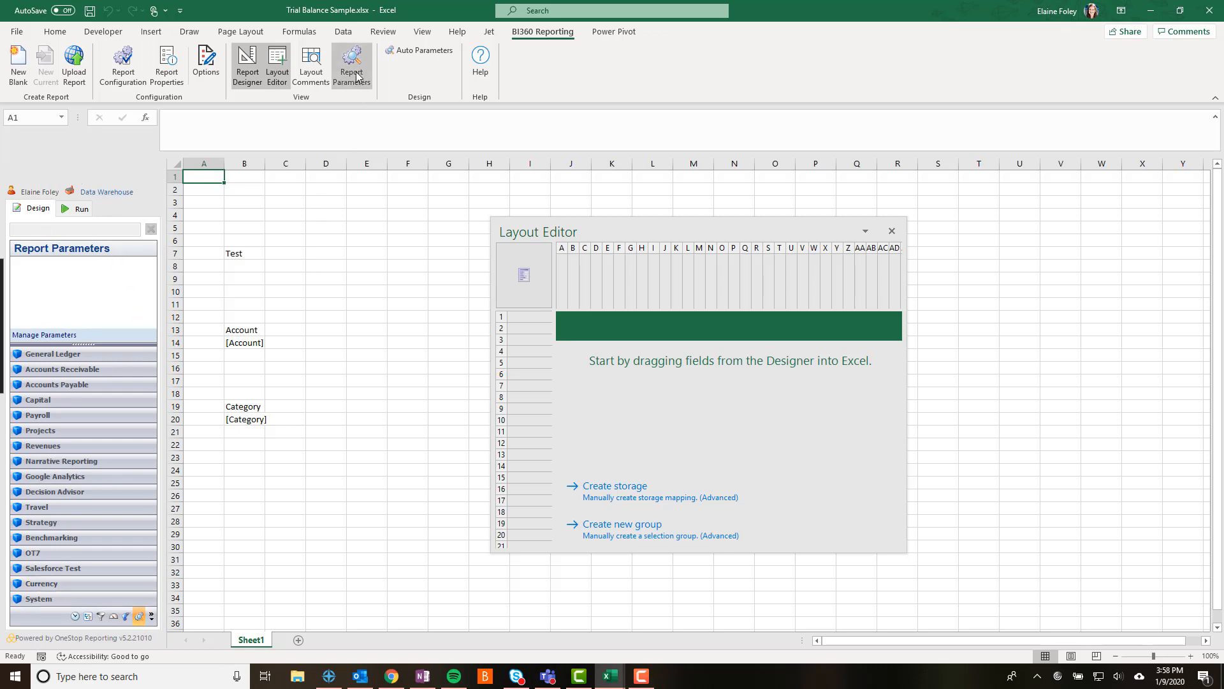
pyautogui.moveTo(517, 261); pyautogui.dragTo(298, 249)
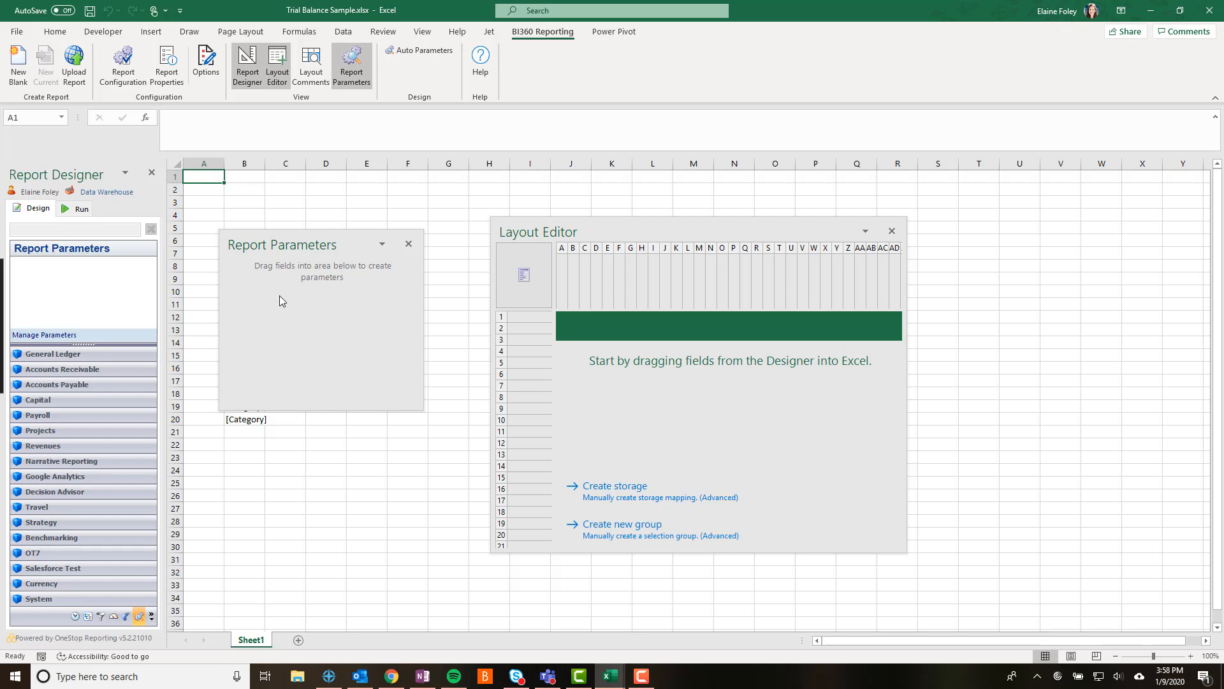
pyautogui.click(409, 244)
# - Remove the Strategy module from the Report Designer's navigation list and review which modules can be added or removed
pyautogui.click(151, 616)
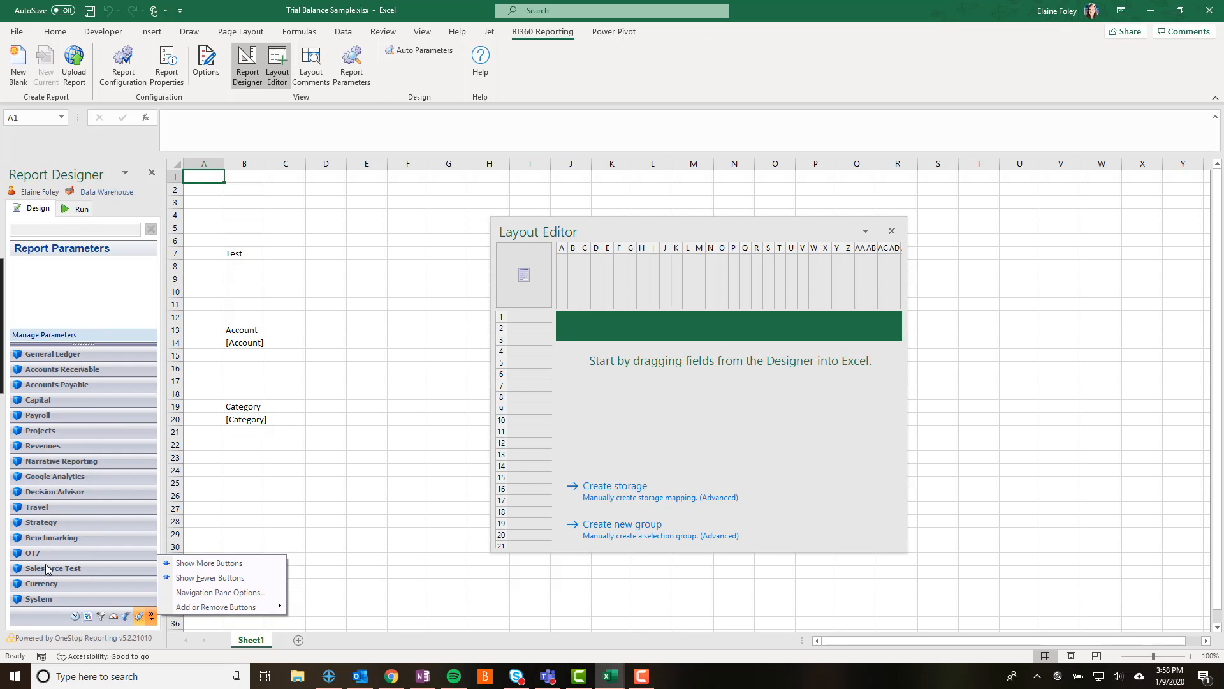
pyautogui.click(42, 524)
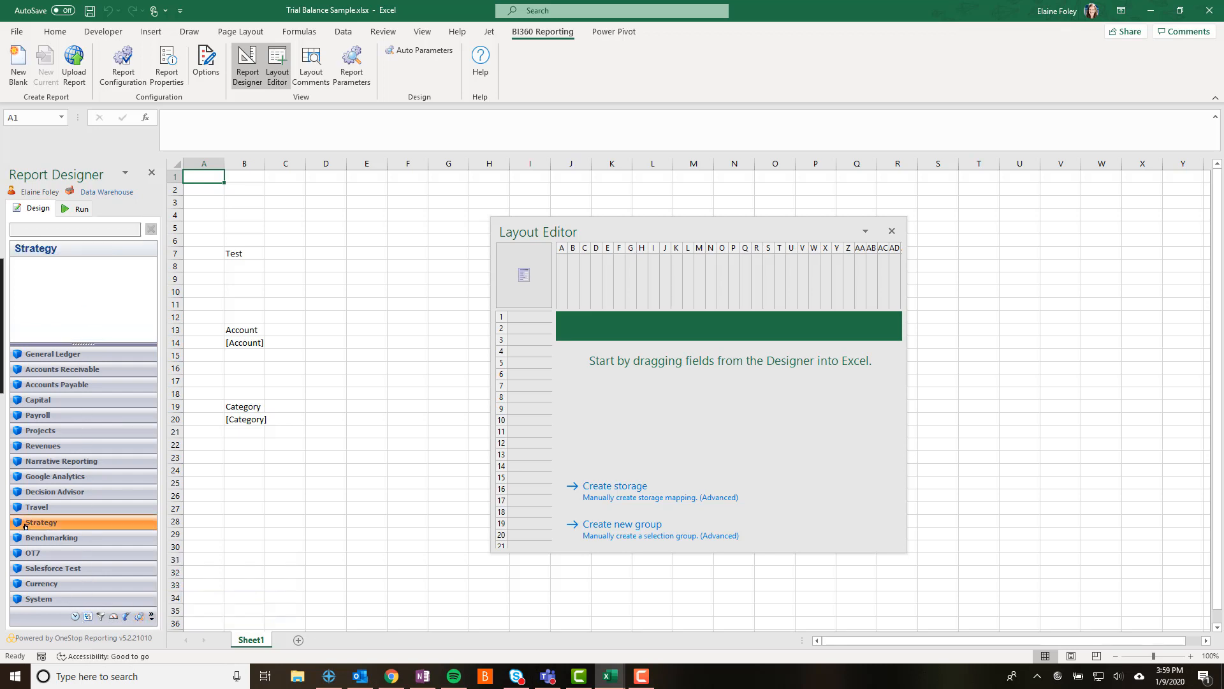
pyautogui.click(153, 621)
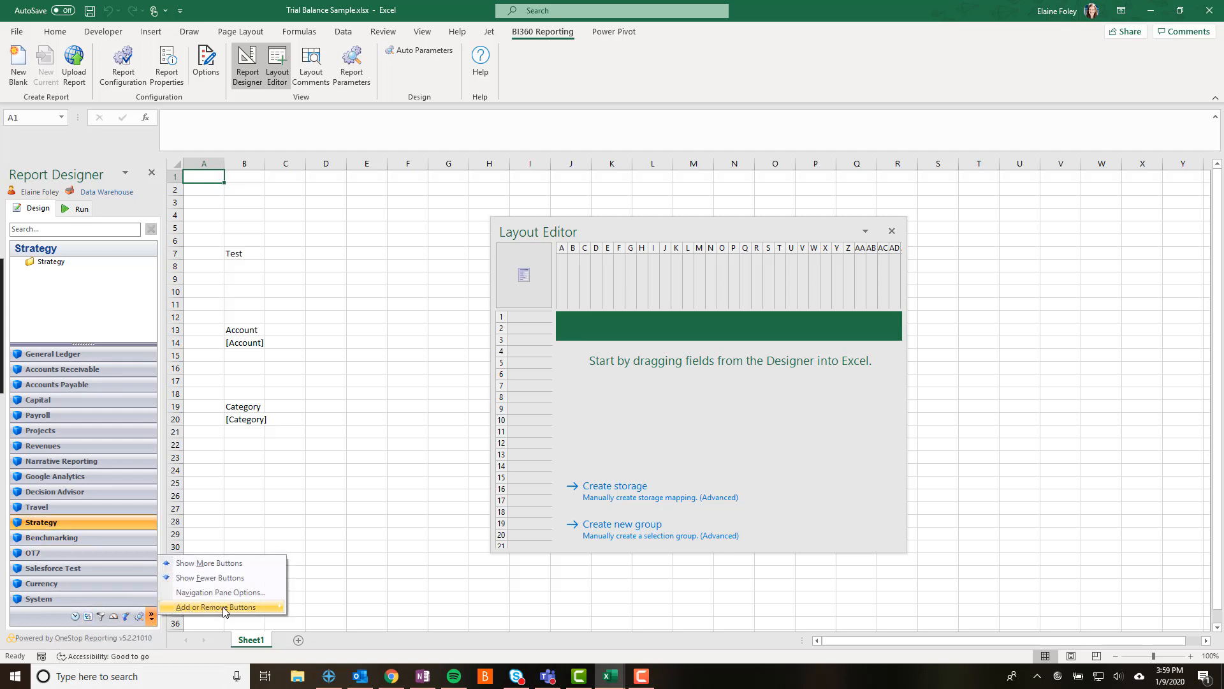
pyautogui.moveTo(224, 610)
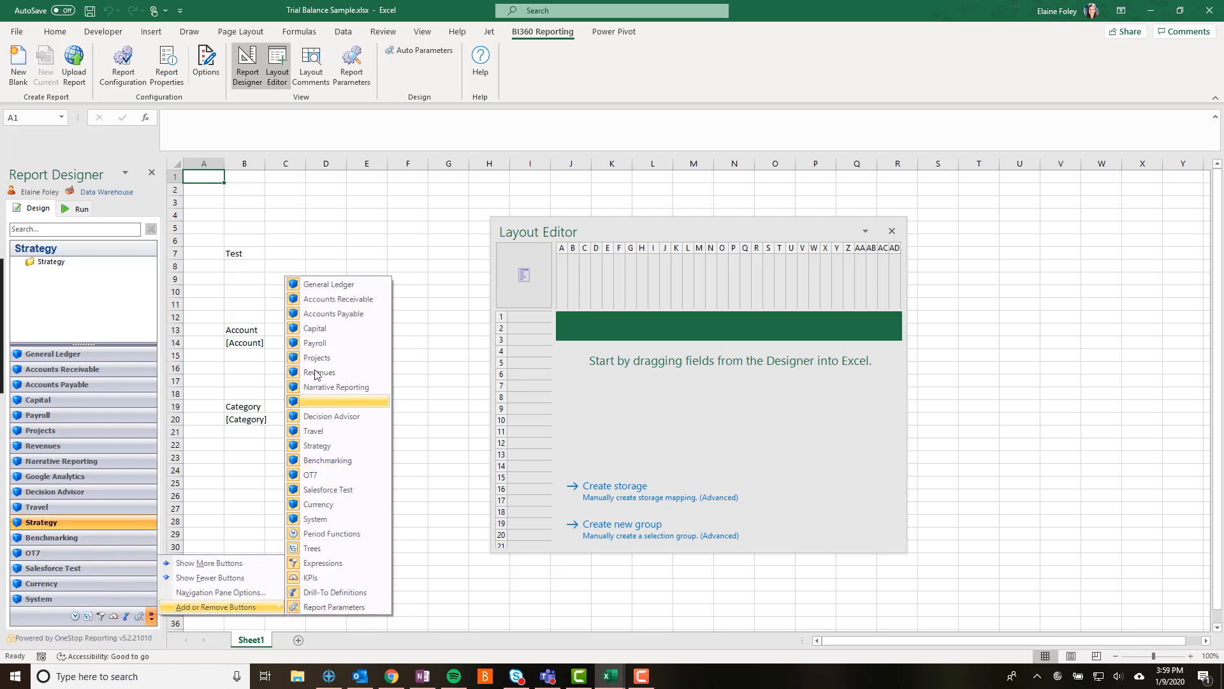
pyautogui.click(324, 447)
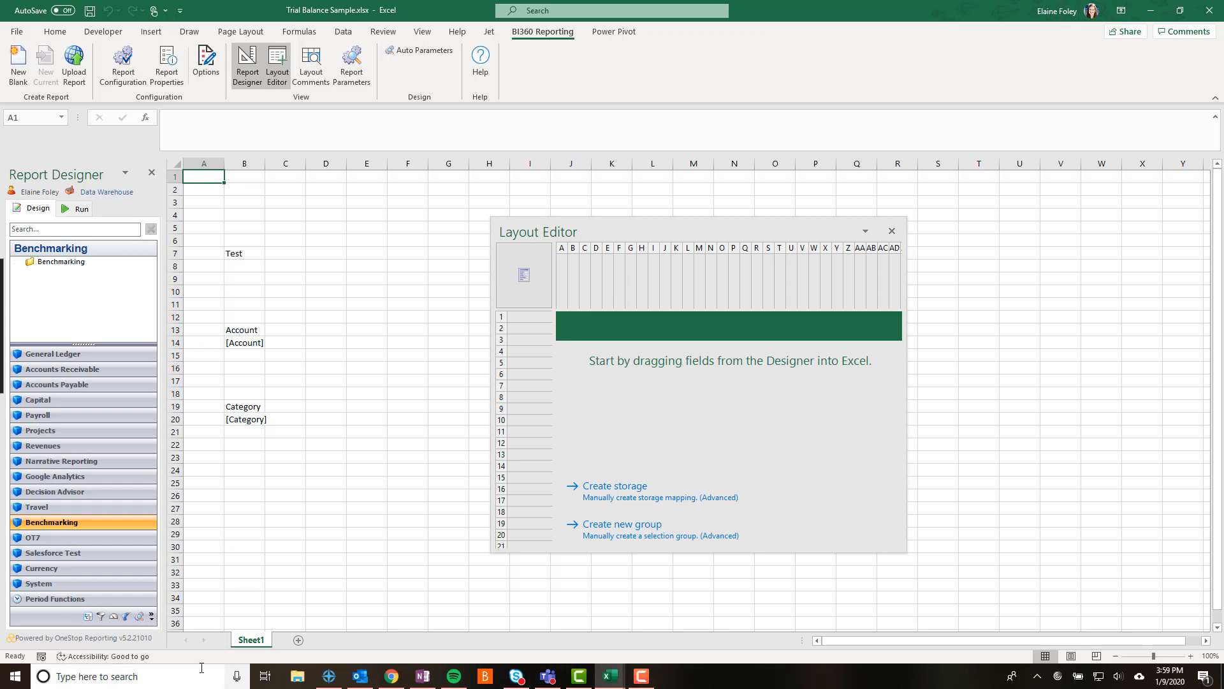
pyautogui.click(152, 615)
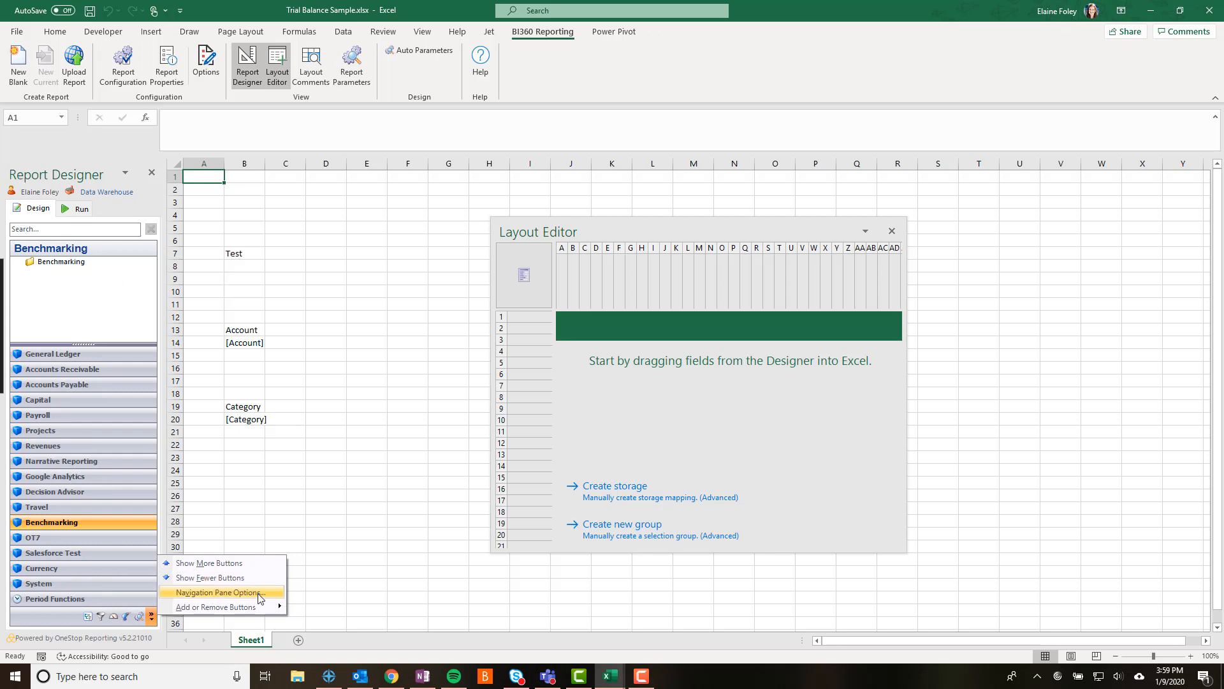
pyautogui.moveTo(262, 609)
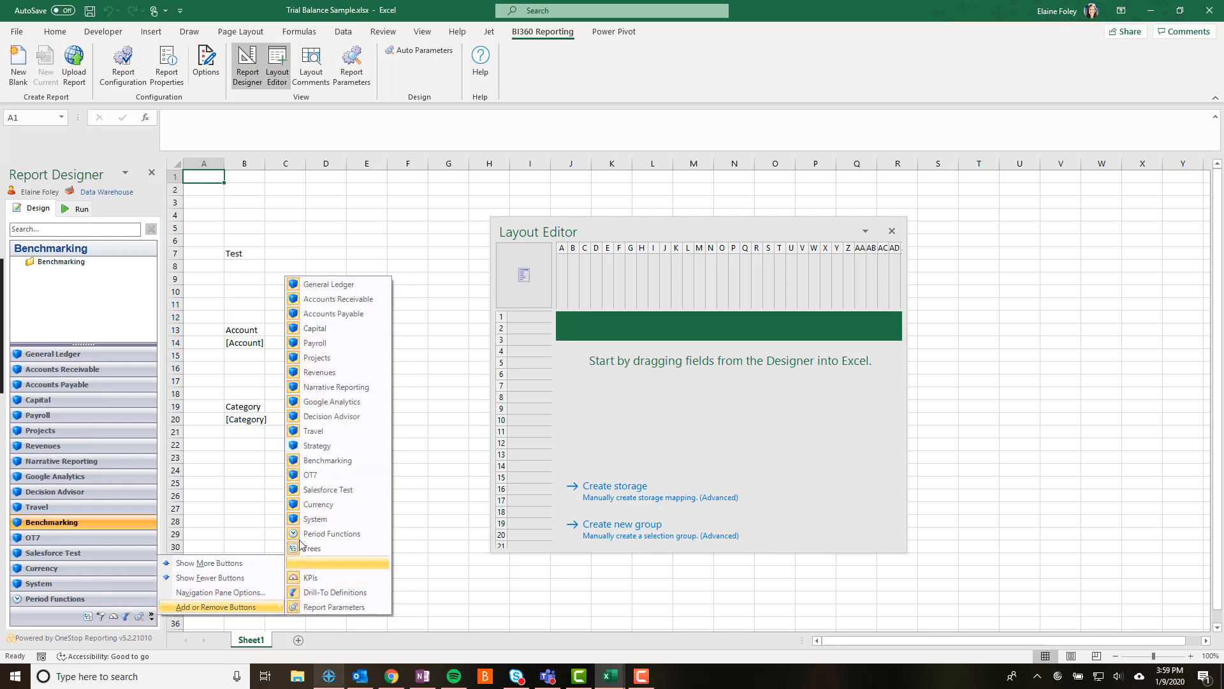
# - Show the General Ledger module, expand its General Ledger folder and resize the module list to show General Ledger through Payroll
pyautogui.click(35, 356)
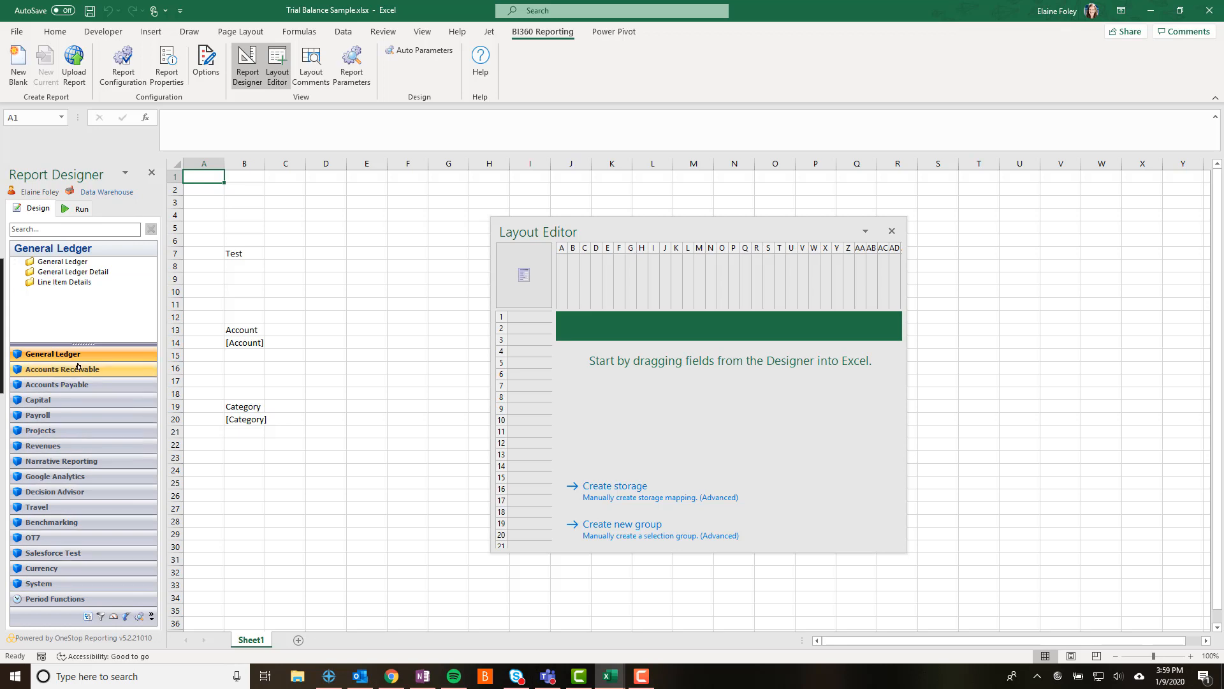
pyautogui.moveTo(85, 343); pyautogui.dragTo(88, 599)
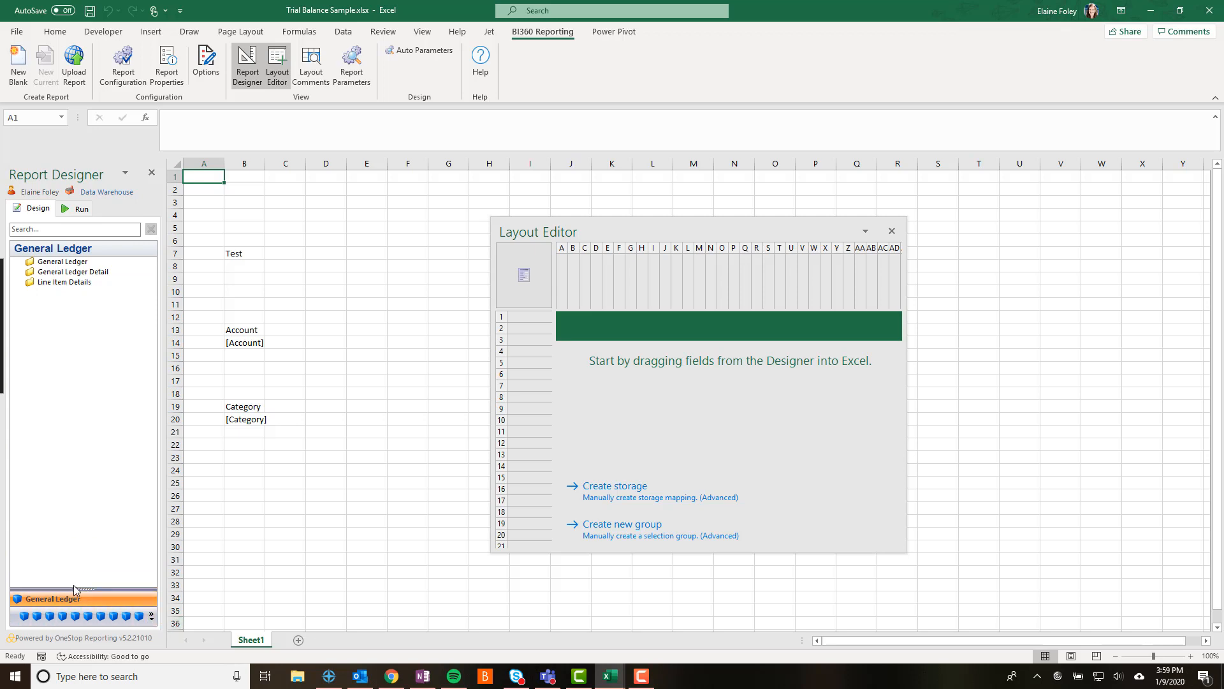
pyautogui.click(16, 262)
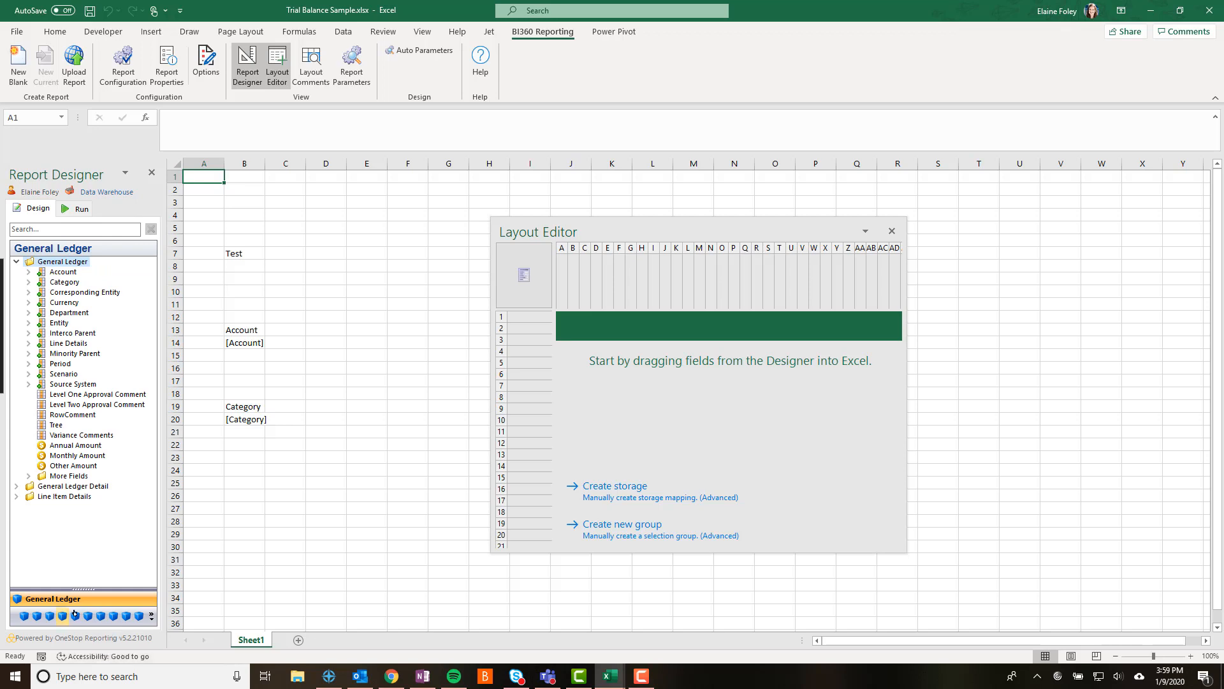
pyautogui.moveTo(89, 586); pyautogui.dragTo(92, 517)
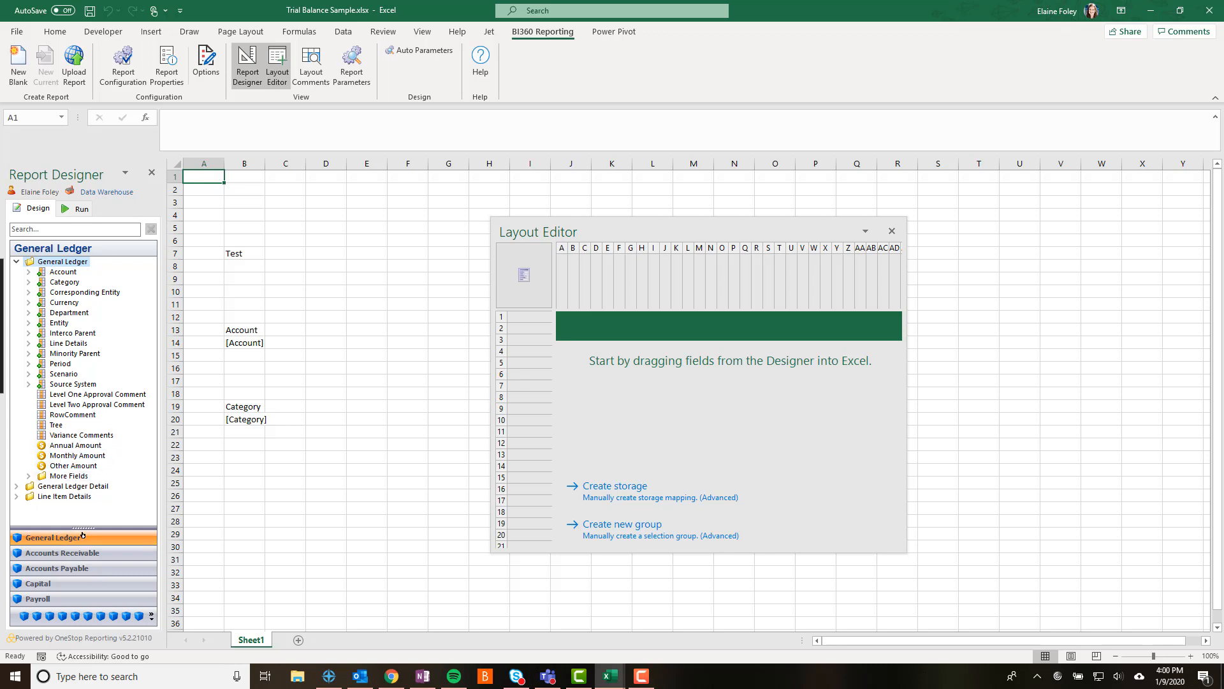
# - Review the fields nested under the Account and Category entries of the General Ledger folder
pyautogui.click(28, 271)
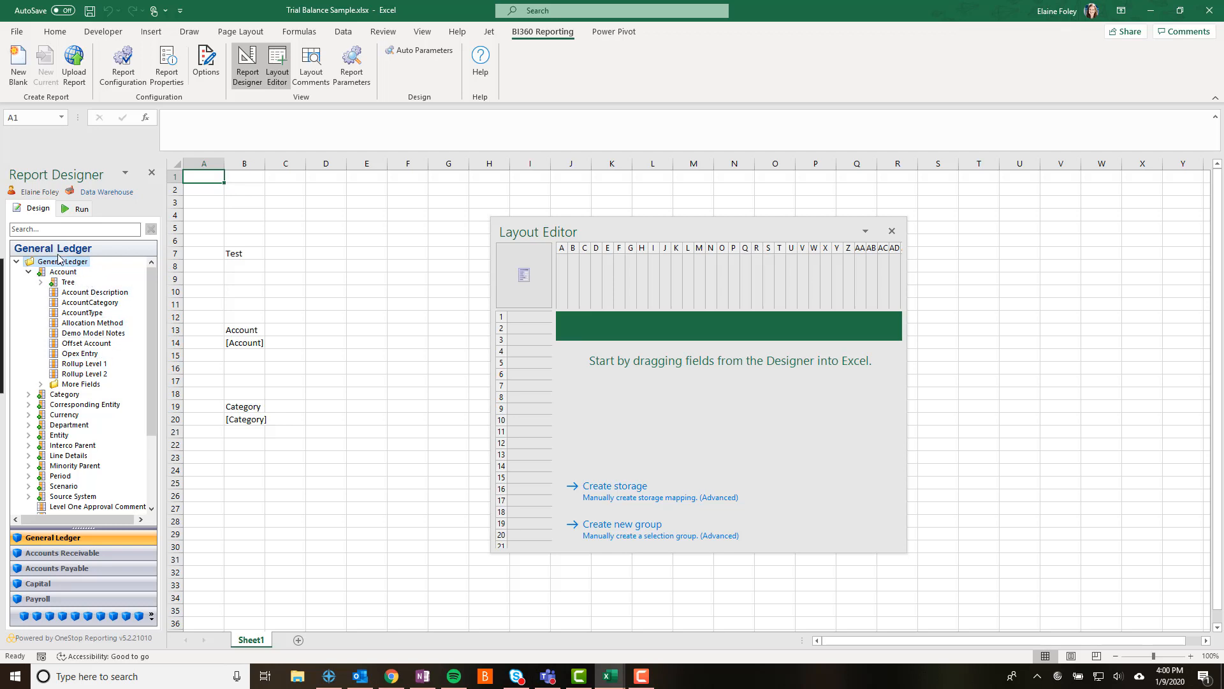
pyautogui.click(28, 271)
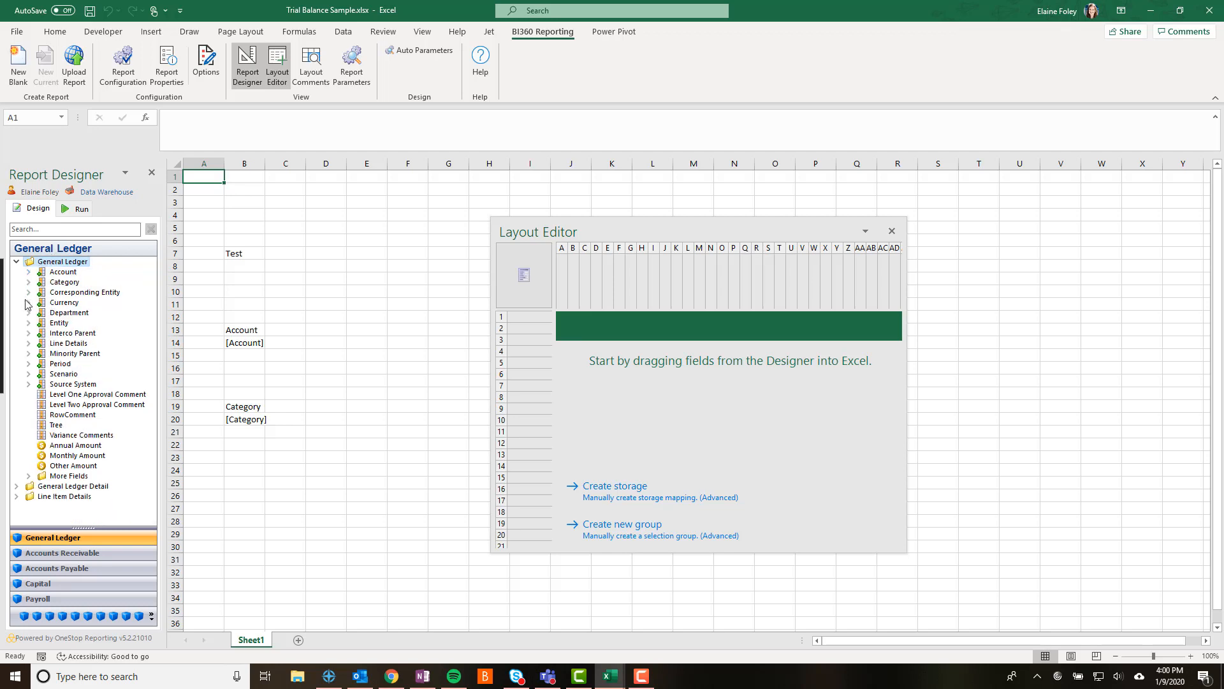
pyautogui.click(28, 282)
pyautogui.click(29, 282)
# - Reposition the floating Layout Editor and view Sheet1's sheet-level filters
pyautogui.moveTo(551, 236); pyautogui.dragTo(569, 263)
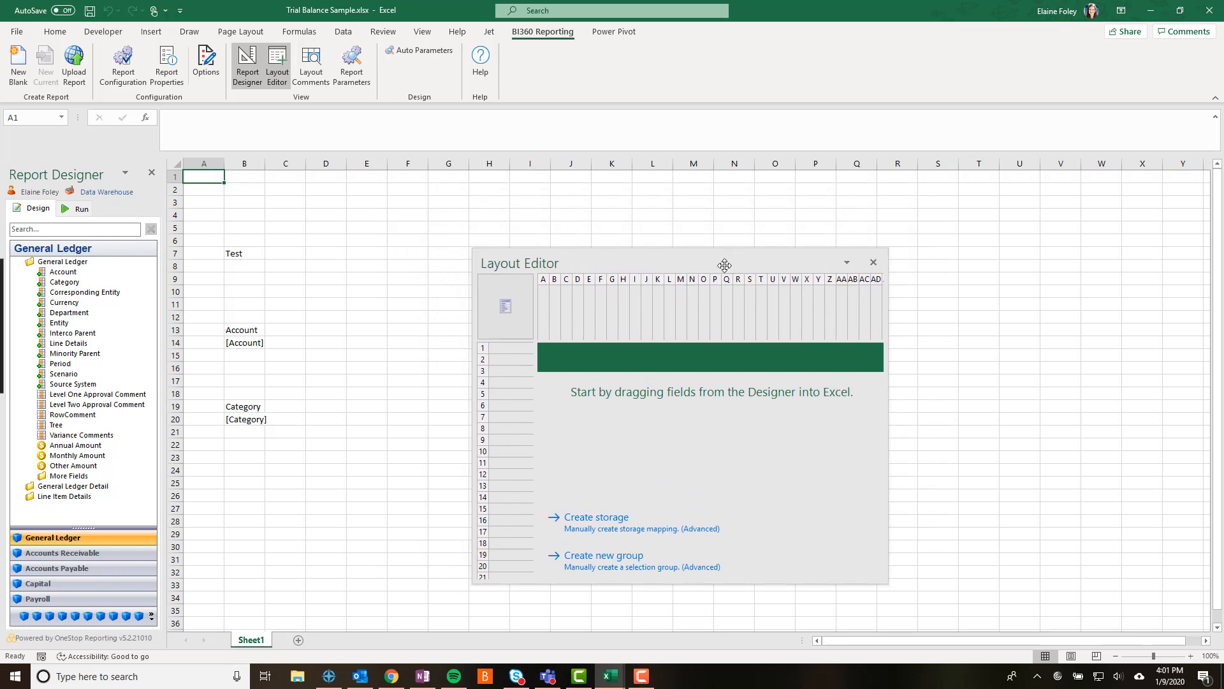
pyautogui.moveTo(643, 261); pyautogui.dragTo(725, 236)
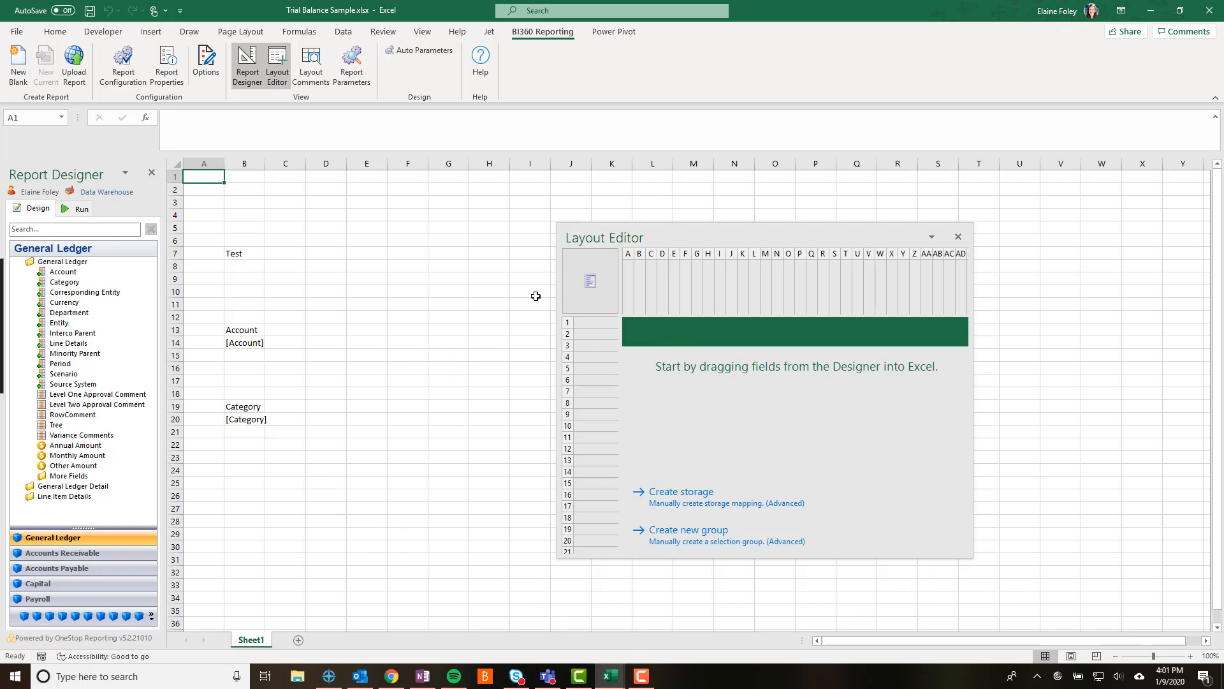
pyautogui.click(587, 276)
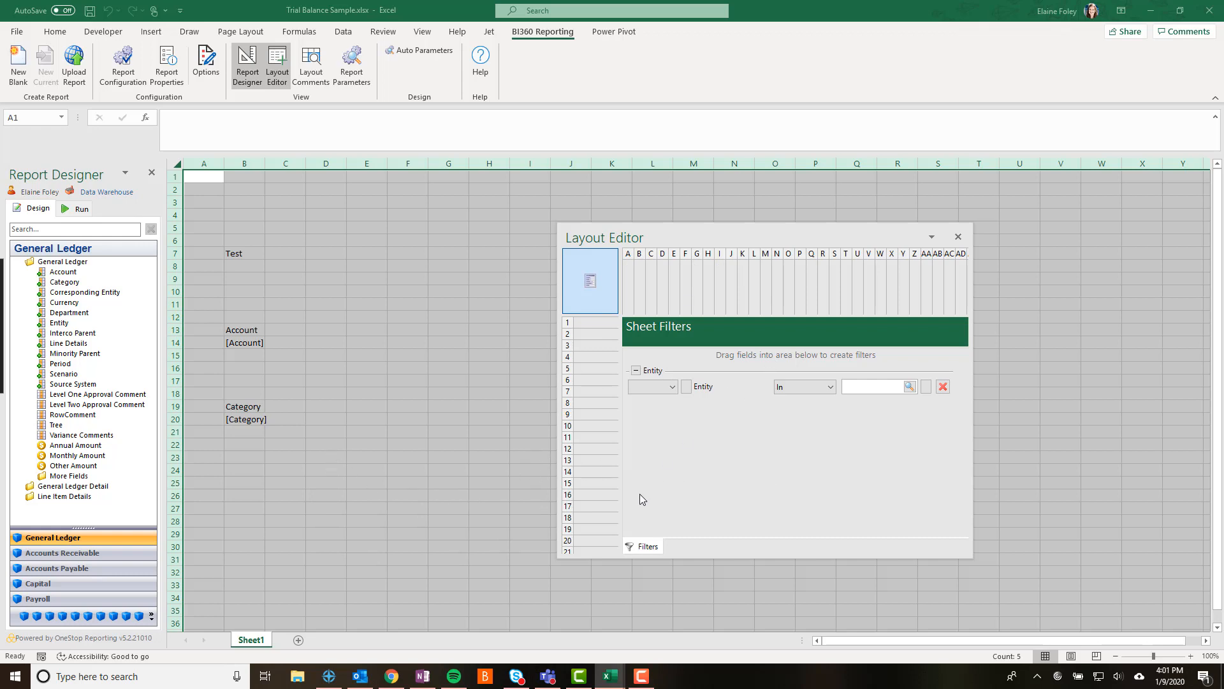
pyautogui.click(325, 457)
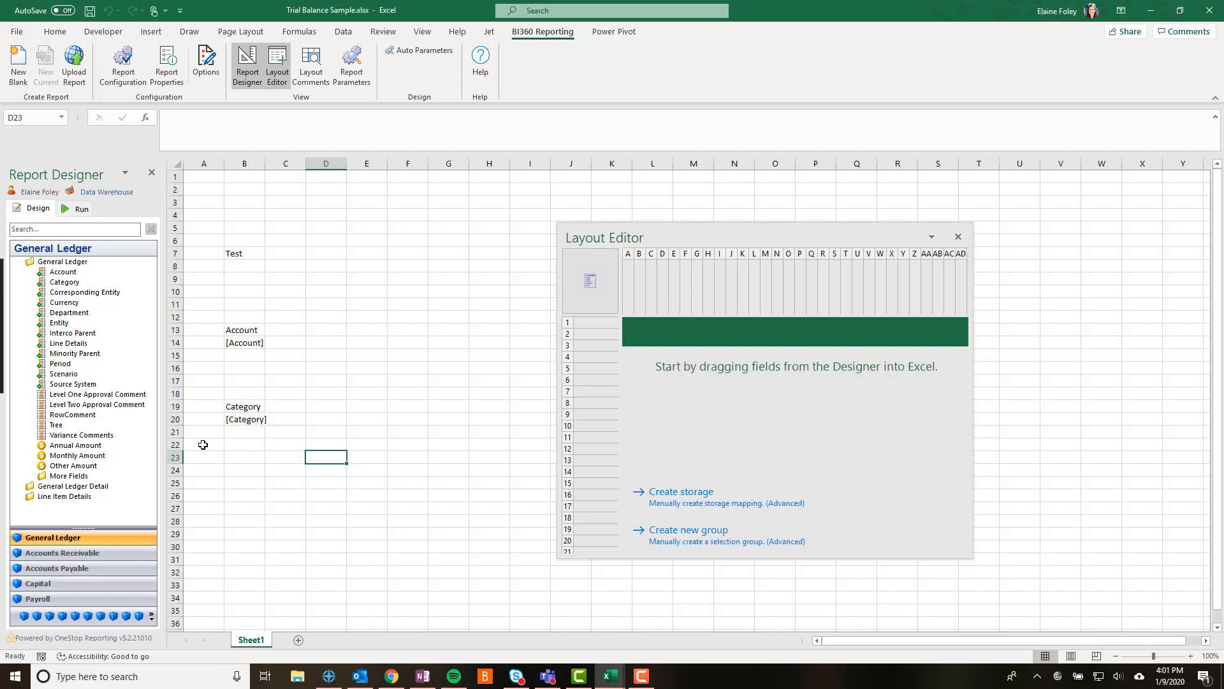
# - Compare the row, column and whole-sheet levels by selecting row 21, columns D and F, and the Layout Editor's sheet area
pyautogui.click(171, 432)
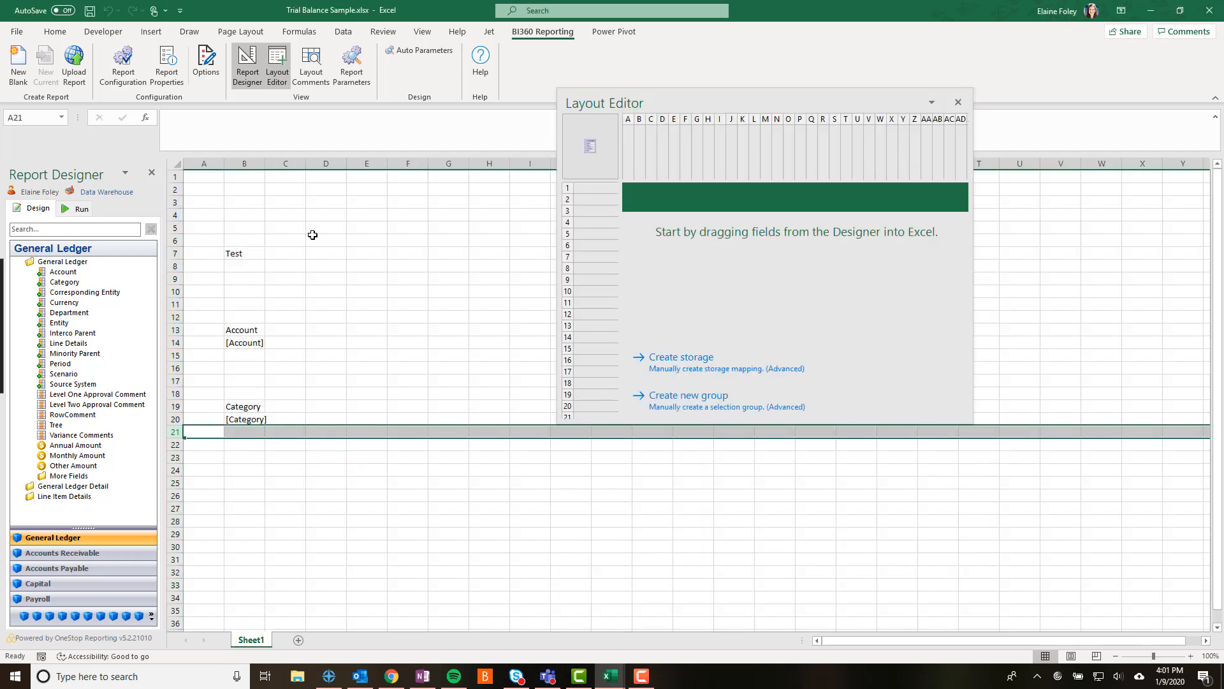
pyautogui.click(331, 161)
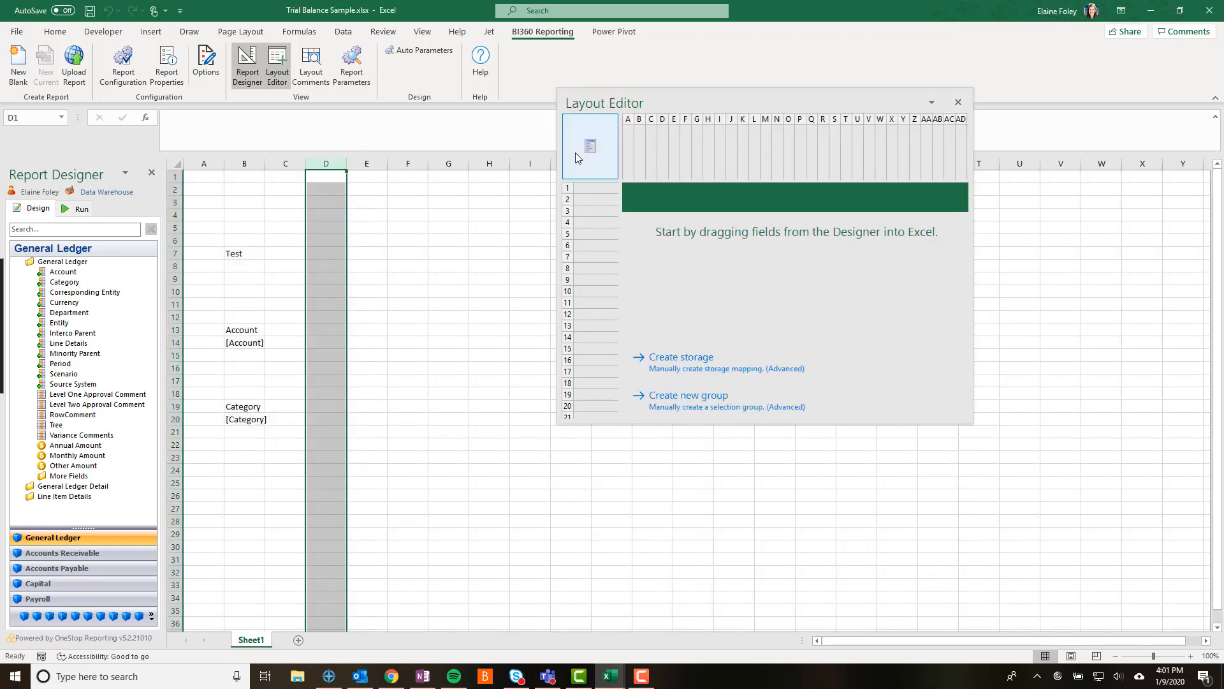
pyautogui.click(577, 153)
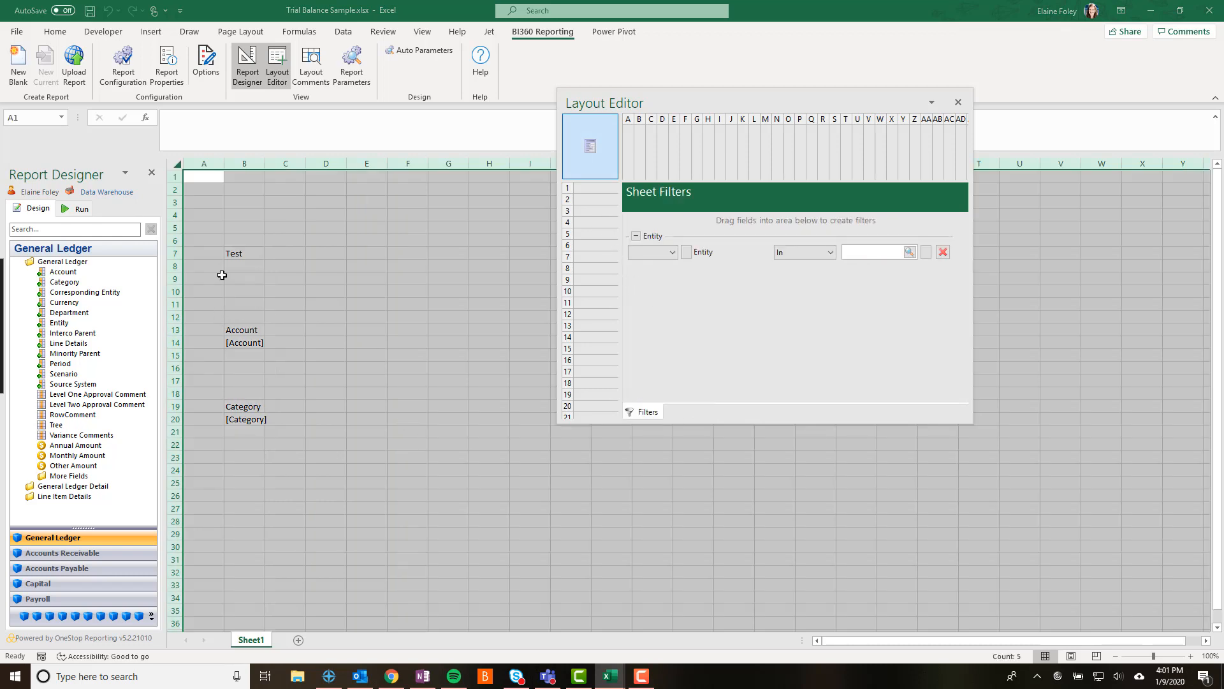
pyautogui.click(518, 483)
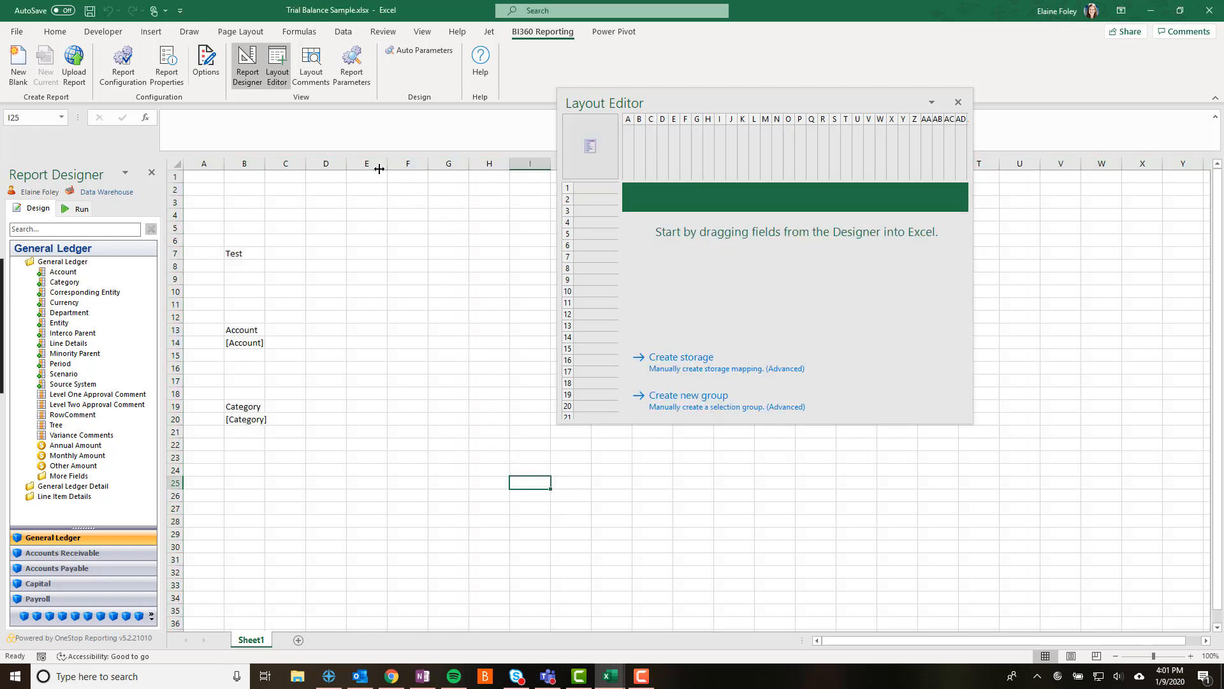
pyautogui.click(408, 162)
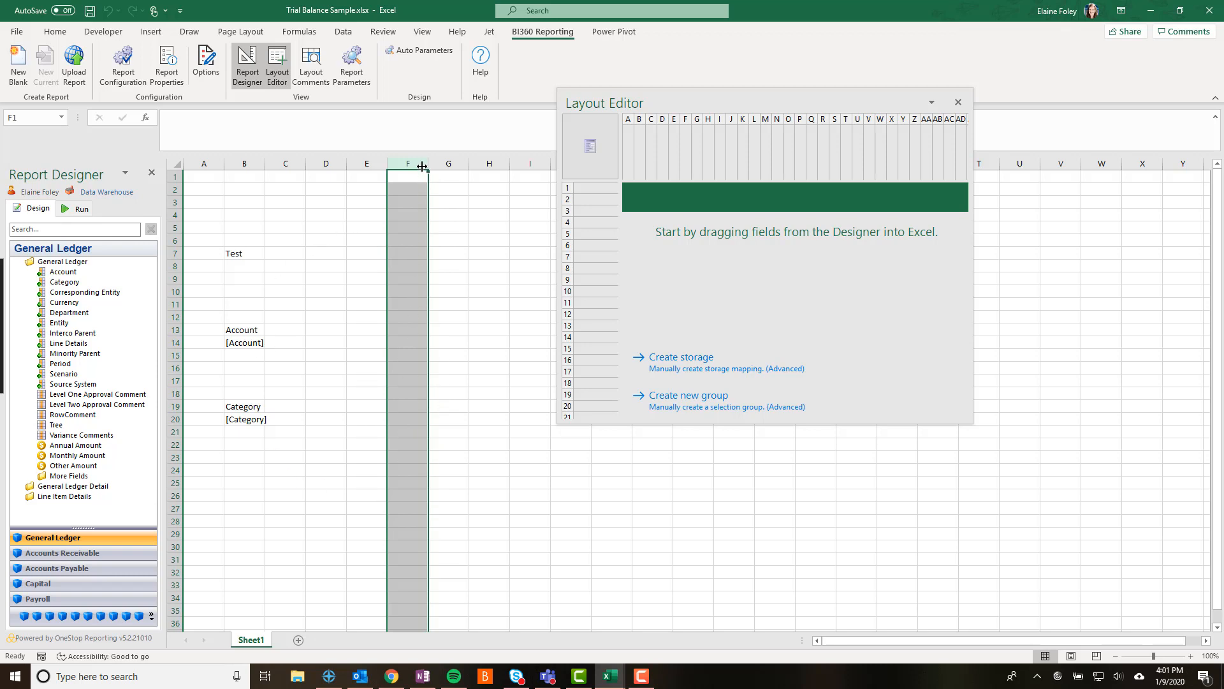
pyautogui.click(506, 380)
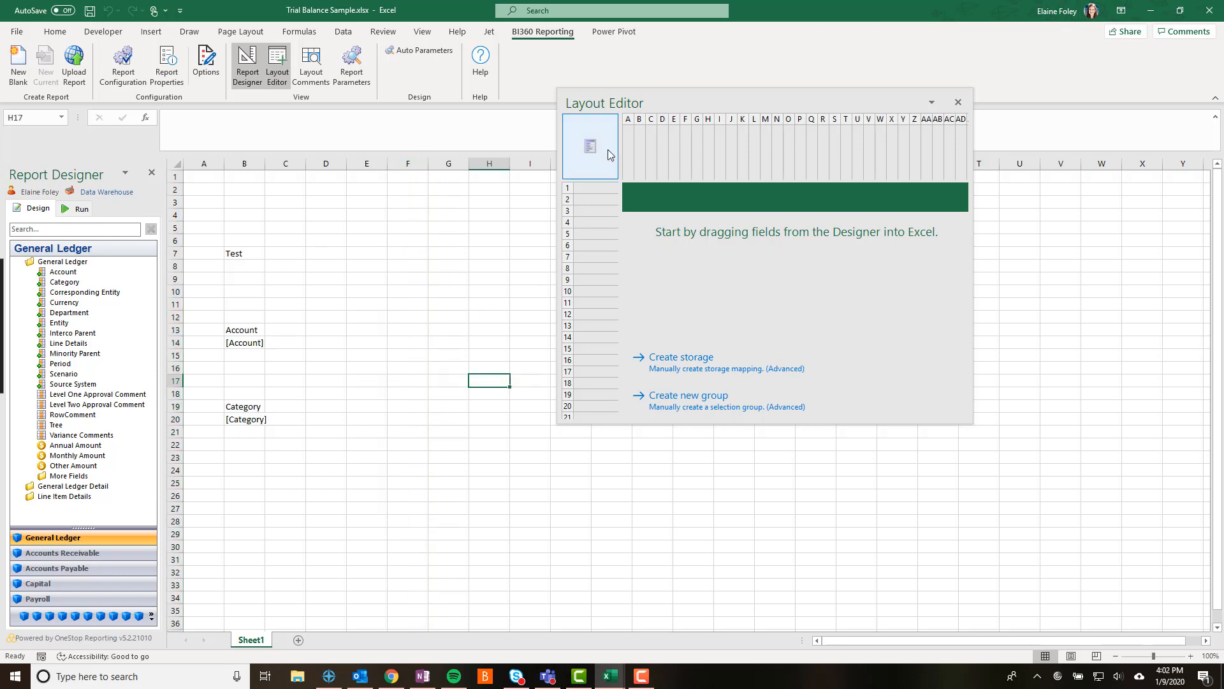
# - Remove the Entity filter from Sheet1's sheet filters in the Layout Editor
pyautogui.moveTo(687, 102); pyautogui.dragTo(592, 190)
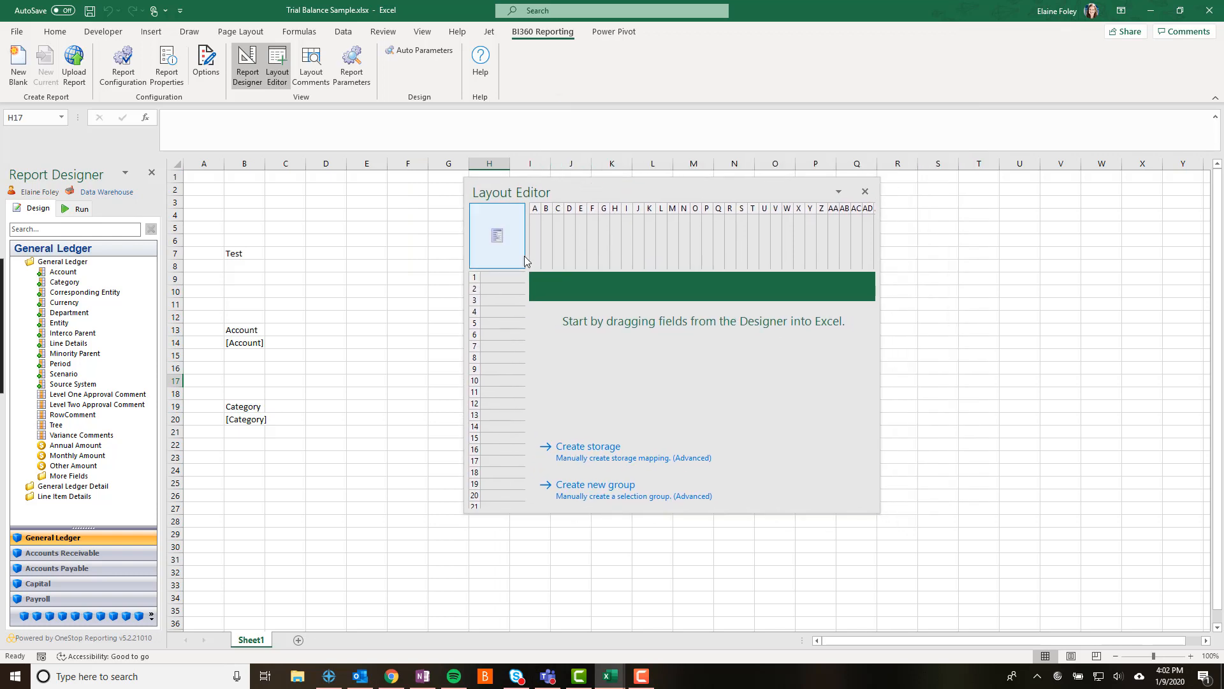
pyautogui.click(513, 251)
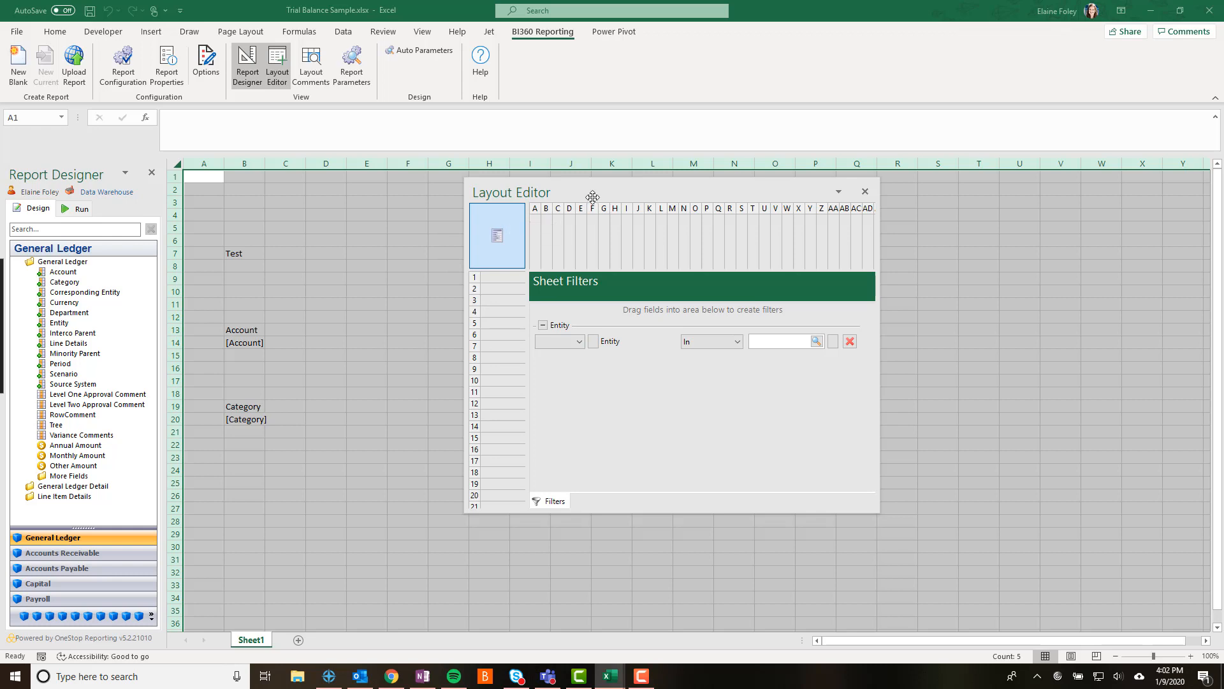
pyautogui.click(850, 342)
pyautogui.moveTo(732, 193); pyautogui.dragTo(829, 199)
pyautogui.click(440, 332)
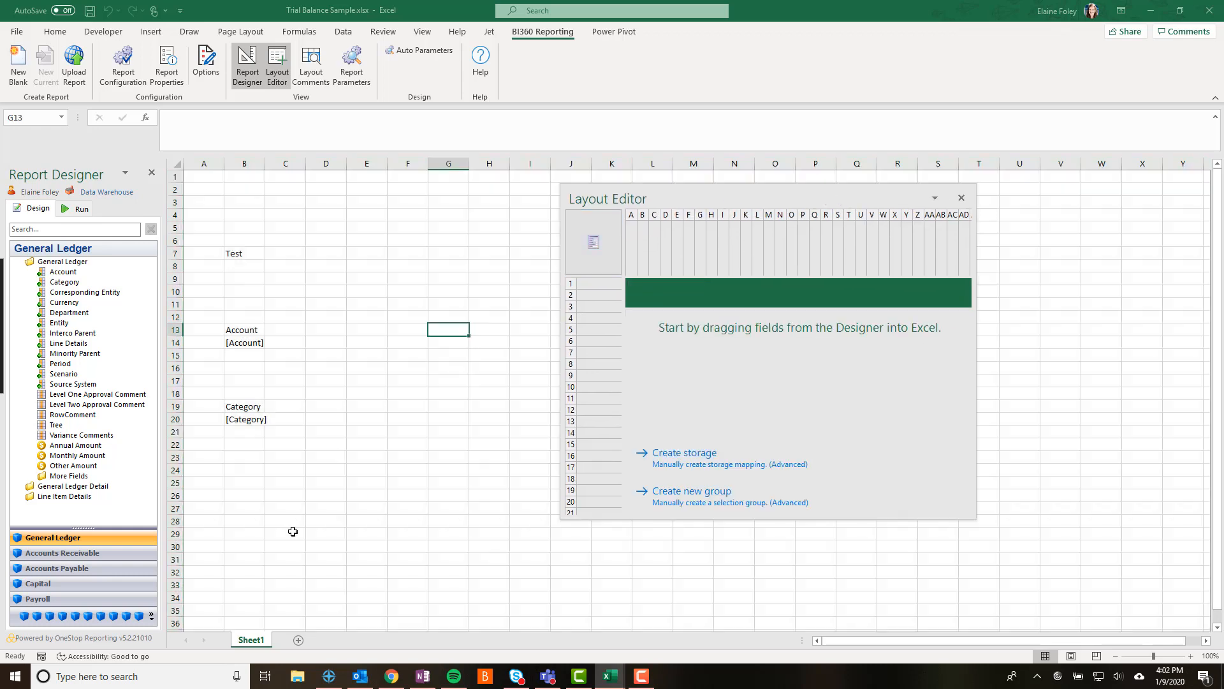
# - Add a new worksheet and enter the title "Trial Balance" in cell B2
pyautogui.click(297, 640)
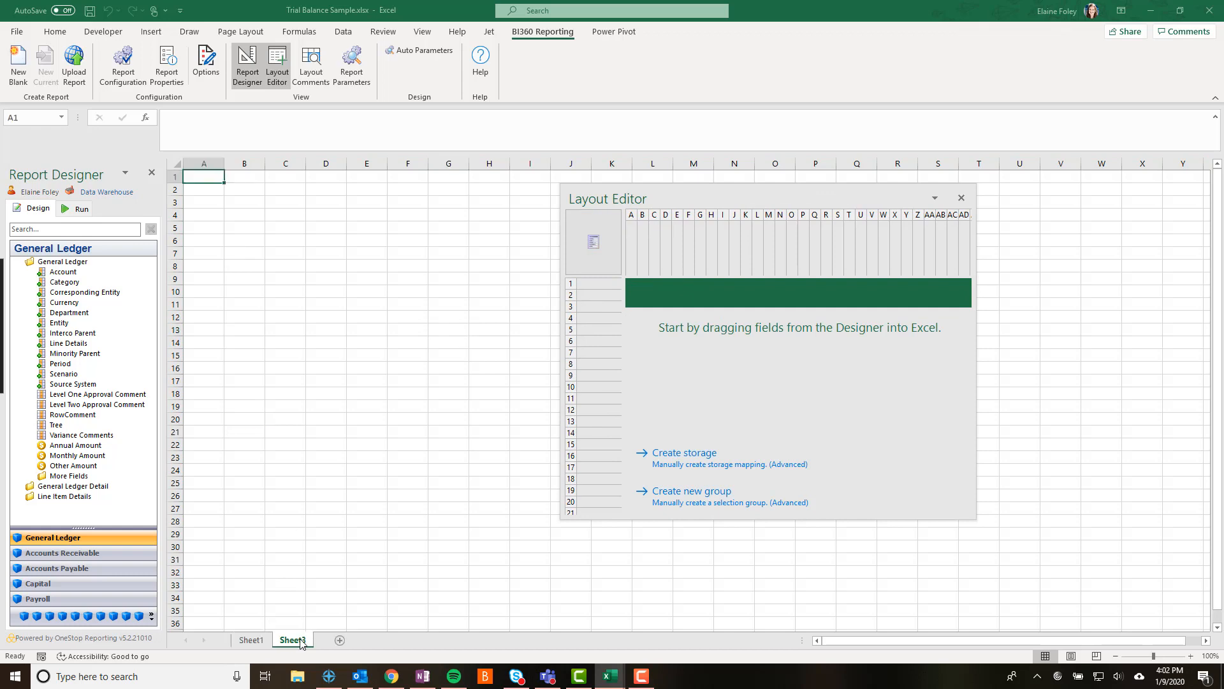
pyautogui.click(233, 192)
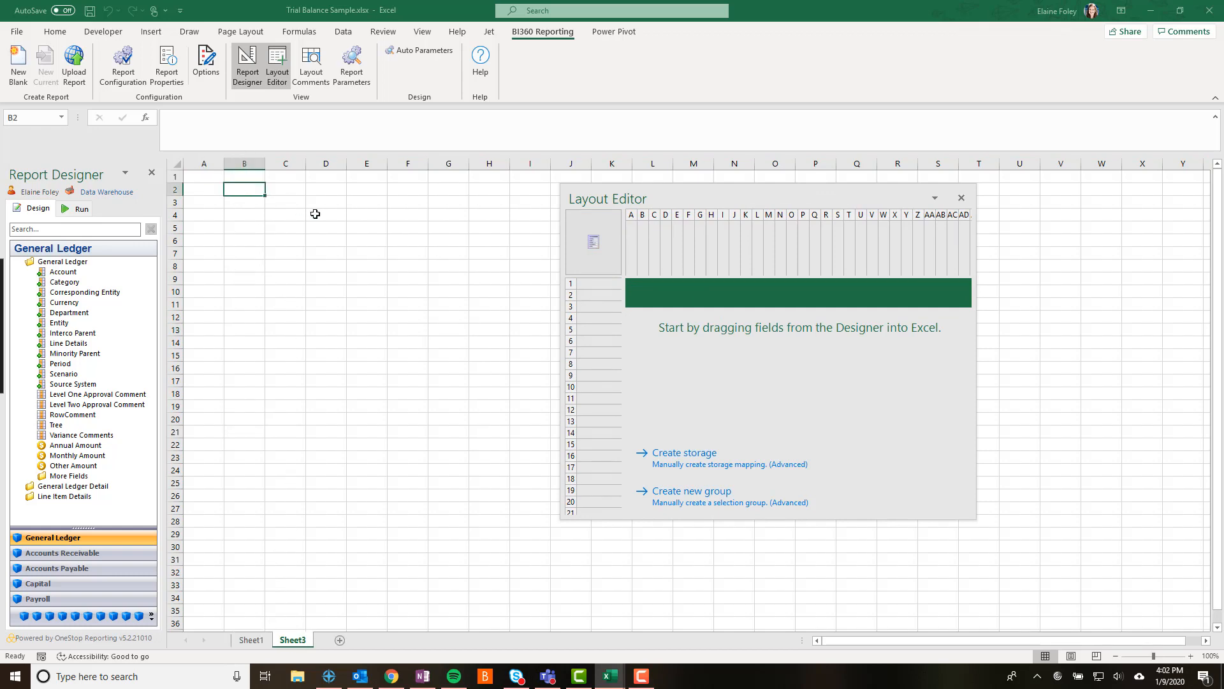
pyautogui.write('Trial Ba')
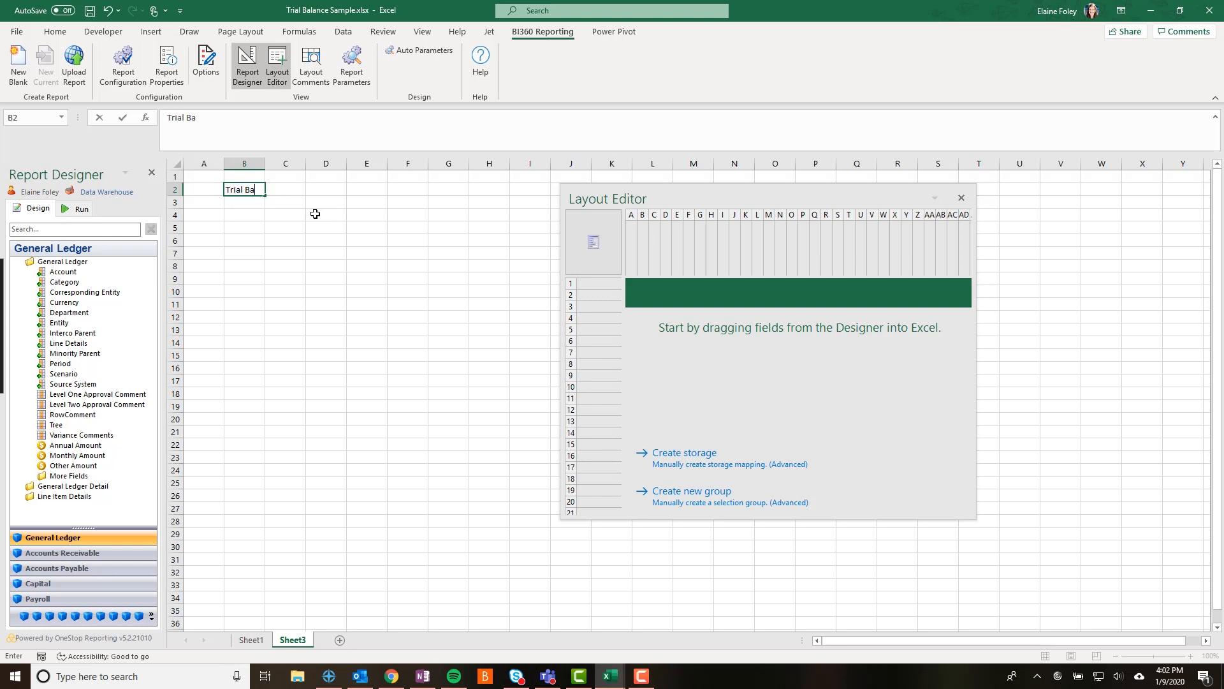
pyautogui.write('lance')
pyautogui.press('Return')
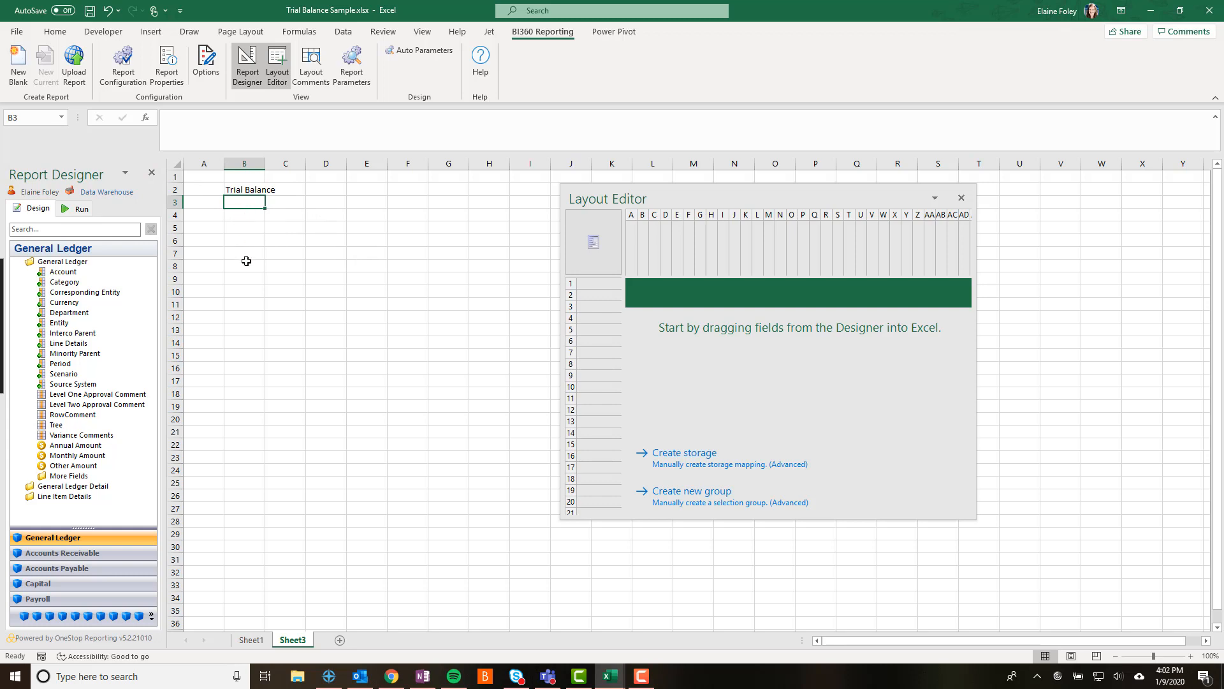
# - Narrow column A and fill column A and row 1 of the new sheet with yellow
pyautogui.moveTo(225, 158); pyautogui.dragTo(206, 159)
pyautogui.click(195, 162)
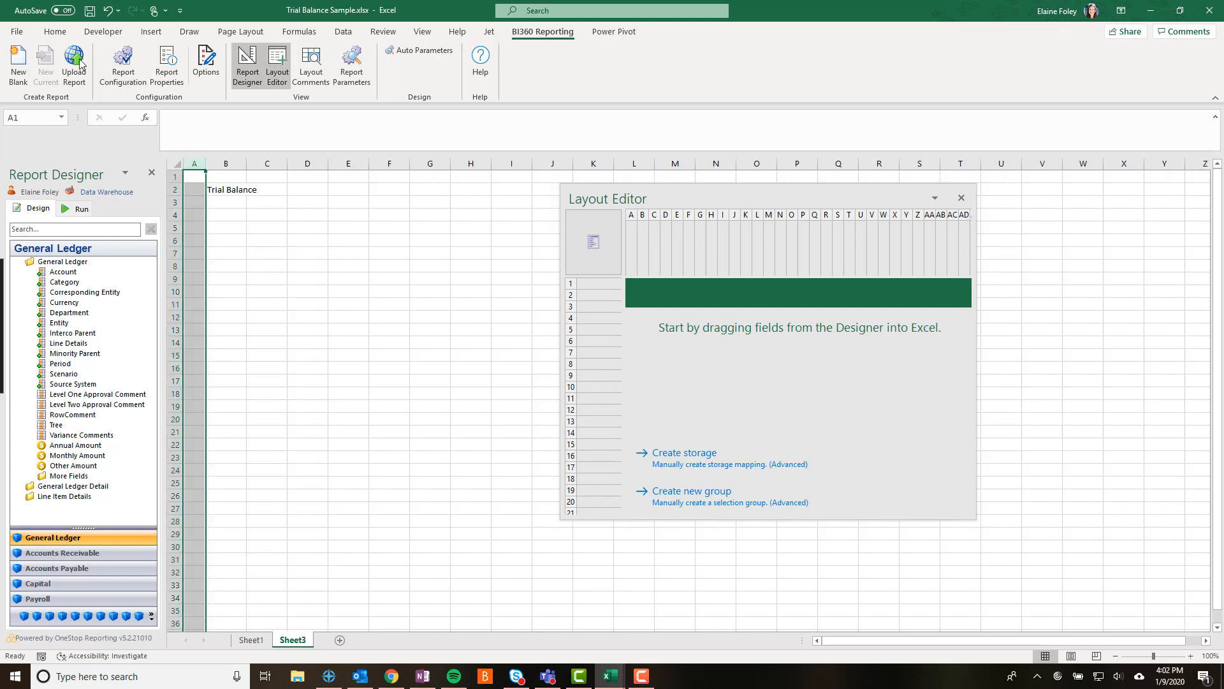
pyautogui.click(55, 31)
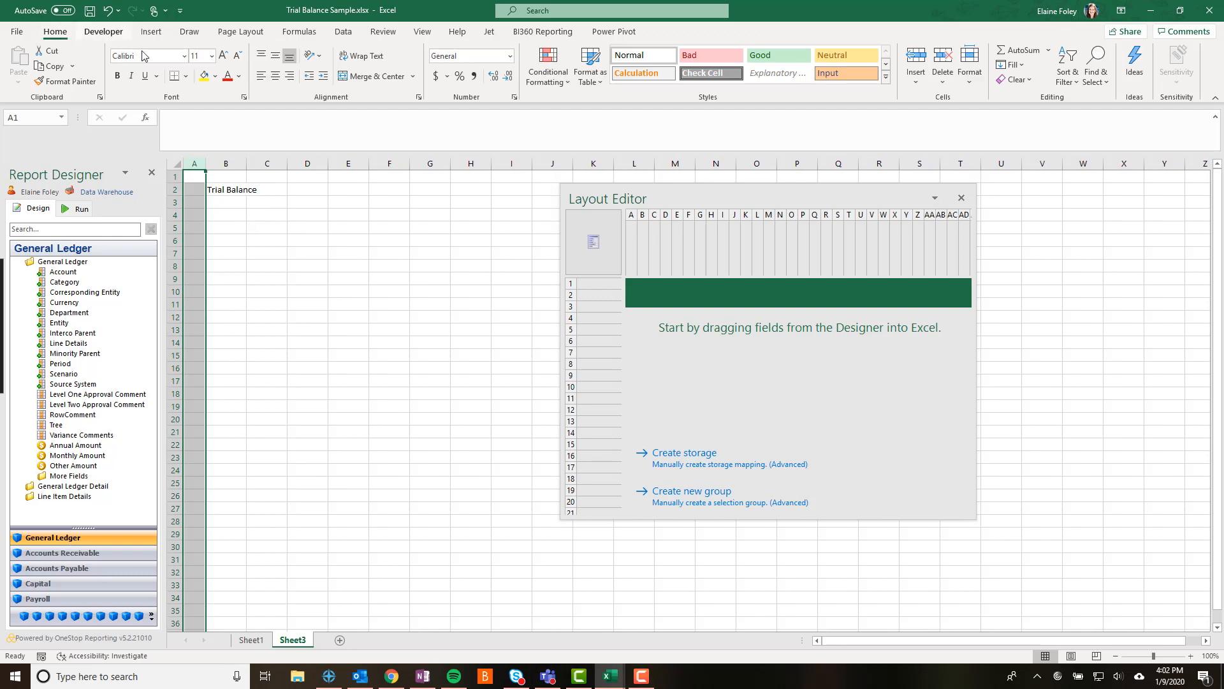
pyautogui.click(205, 76)
pyautogui.click(224, 228)
pyautogui.click(172, 176)
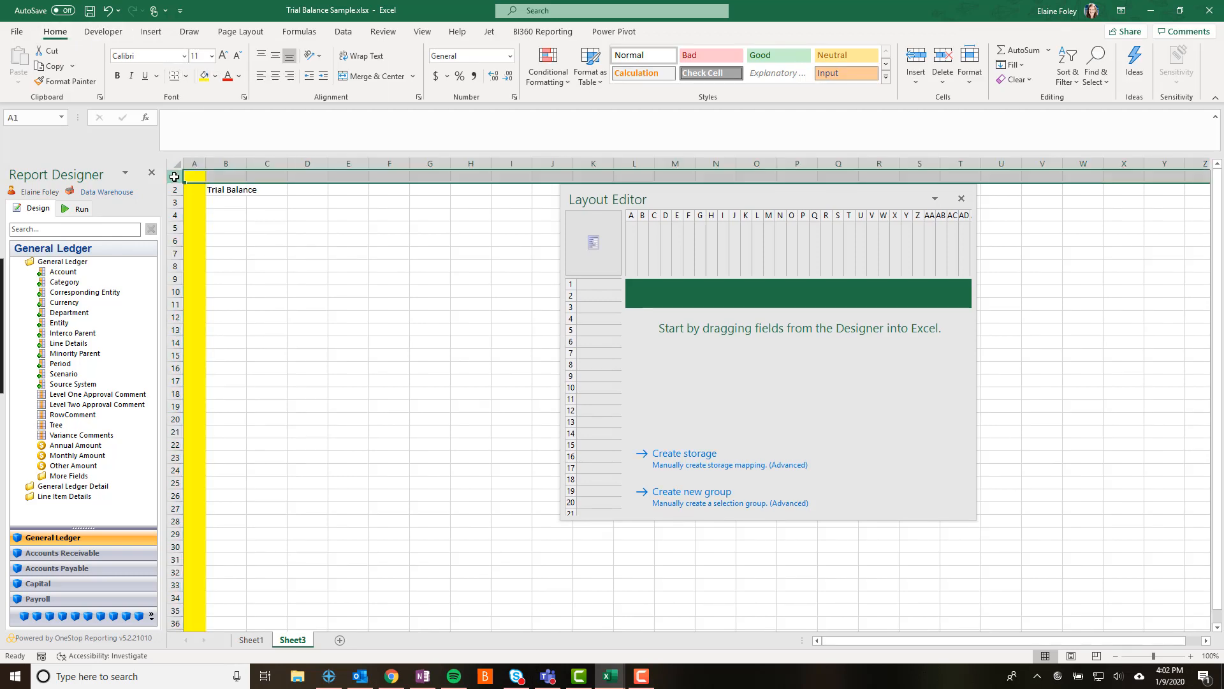
pyautogui.click(206, 76)
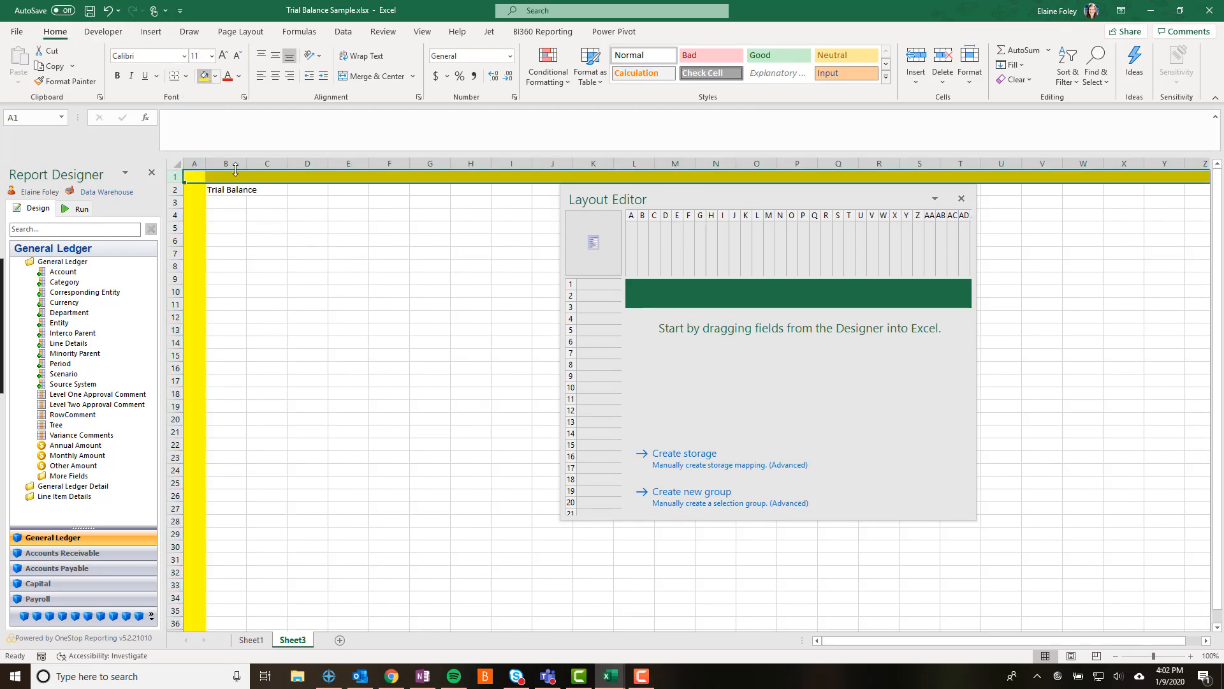
pyautogui.click(266, 317)
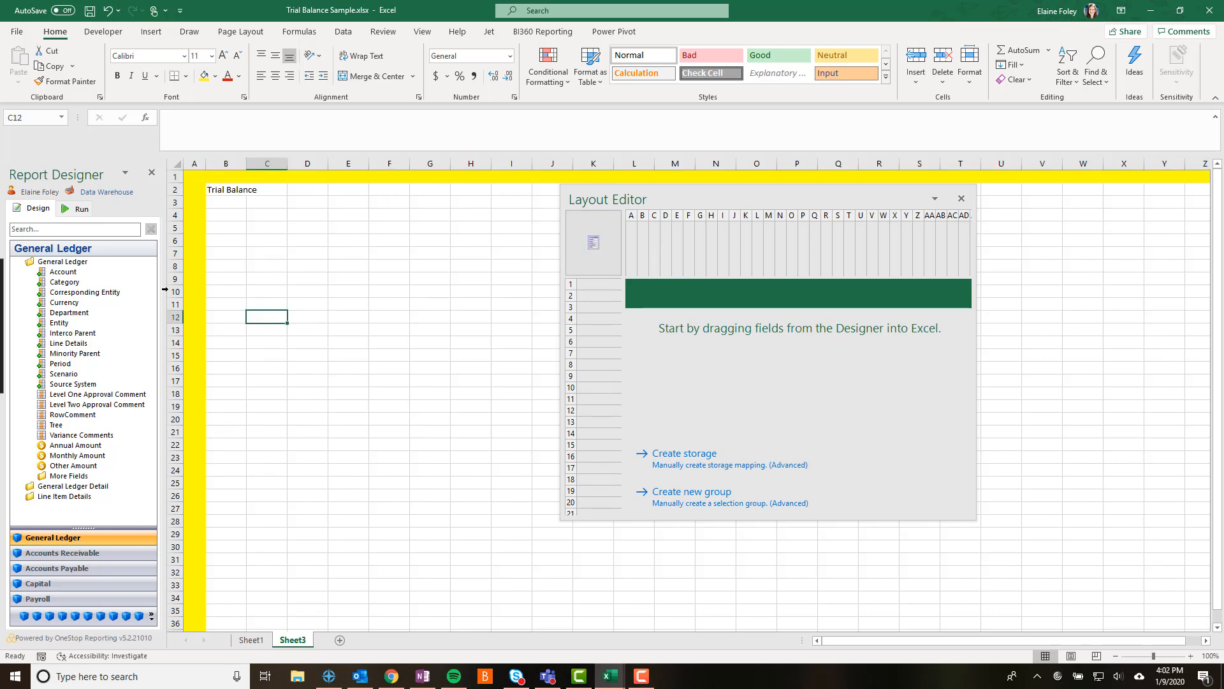
# - Shift the Layout Editor slightly lower and set the Trial Balance title in B2 to font size 14
pyautogui.click(507, 384)
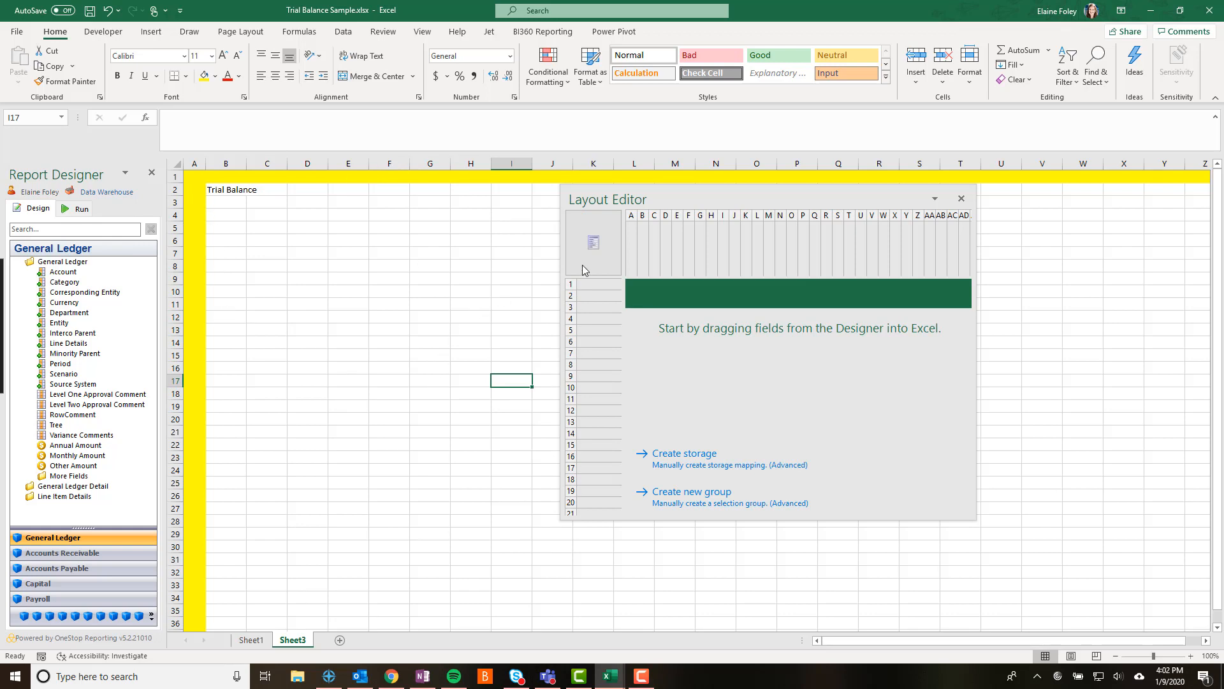
pyautogui.moveTo(685, 203); pyautogui.dragTo(694, 229)
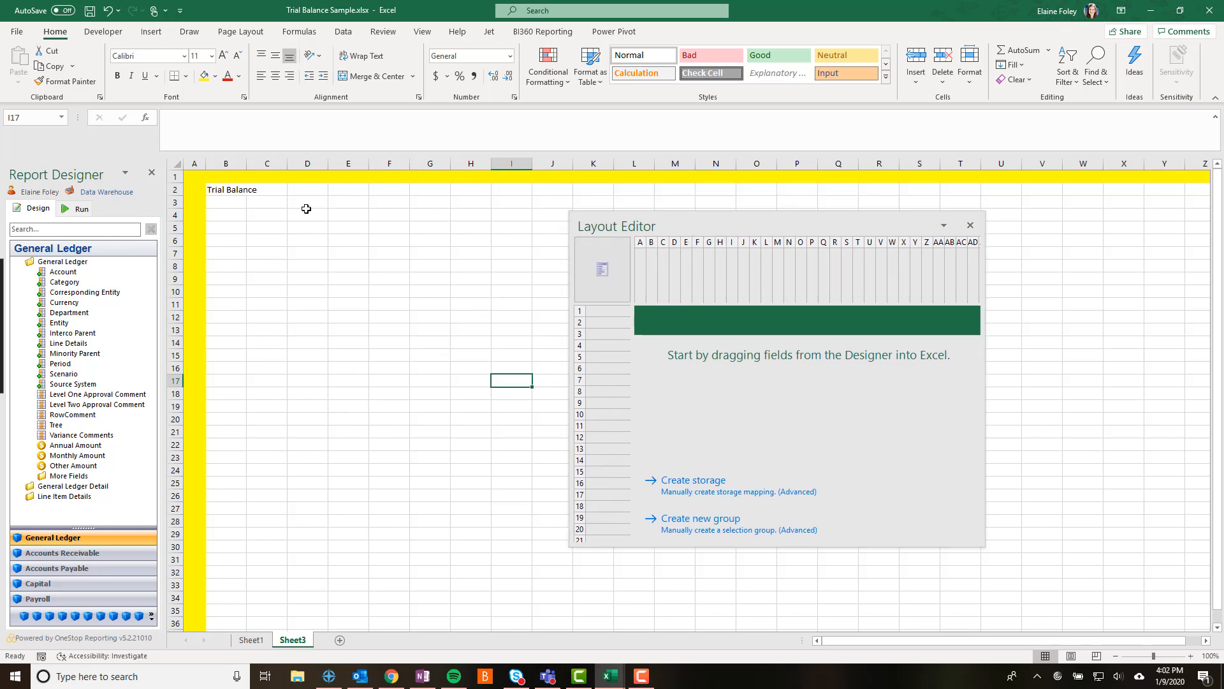
pyautogui.click(233, 190)
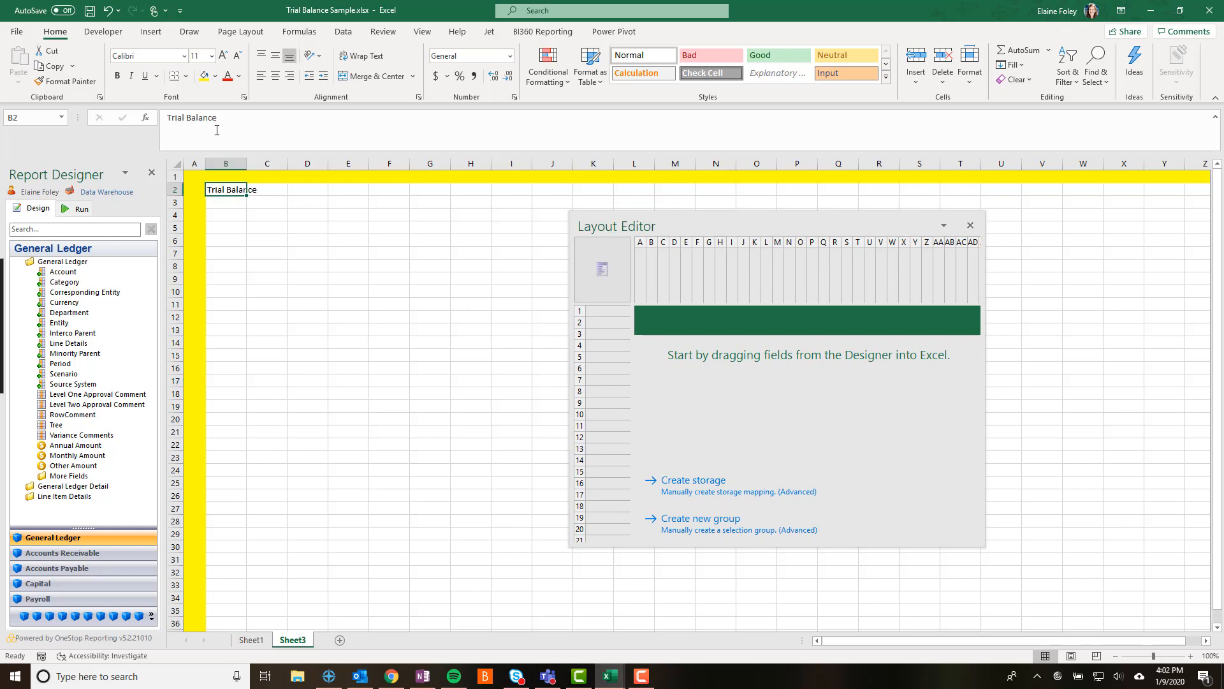
pyautogui.click(224, 56)
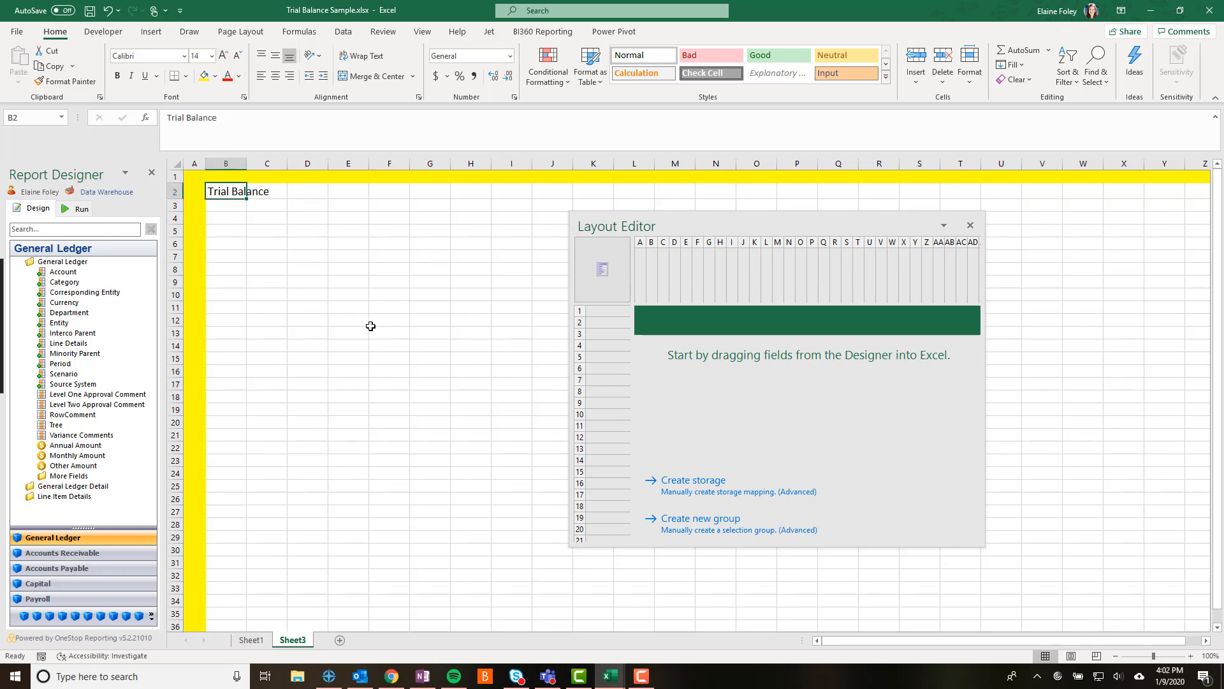
pyautogui.click(335, 306)
# - Widen column B to fit the Trial Balance title, and widen yellow column A
pyautogui.moveTo(246, 163); pyautogui.dragTo(284, 162)
pyautogui.click(294, 337)
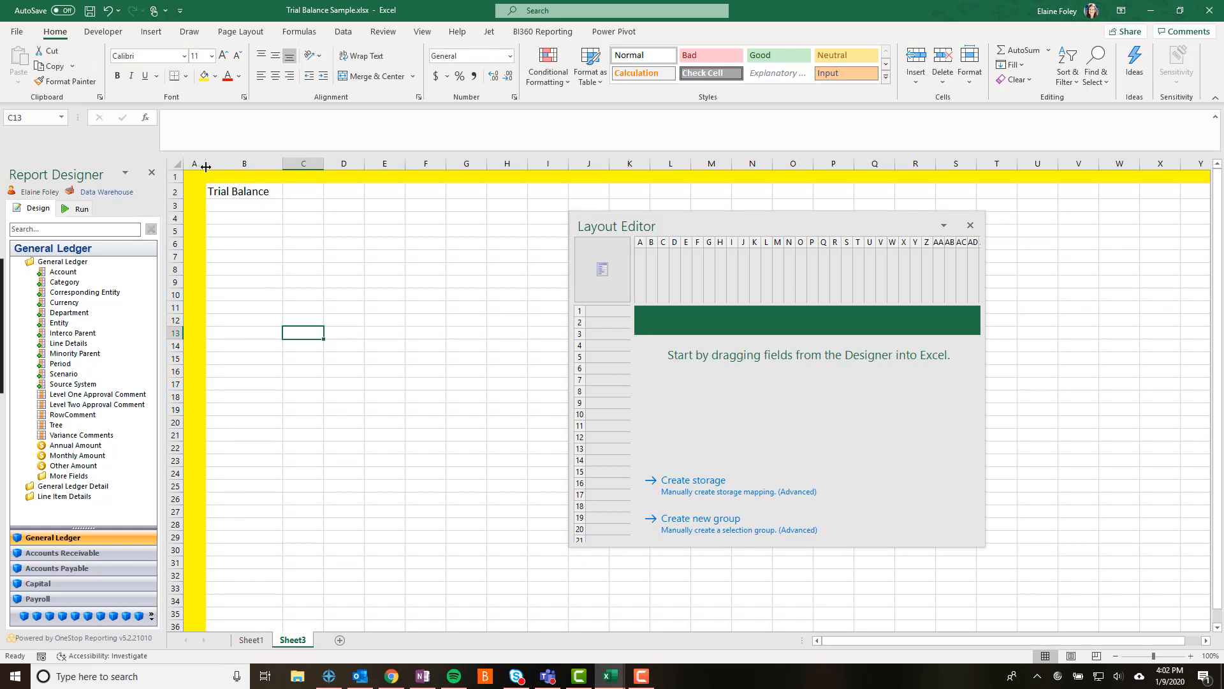
pyautogui.moveTo(205, 165); pyautogui.dragTo(227, 166)
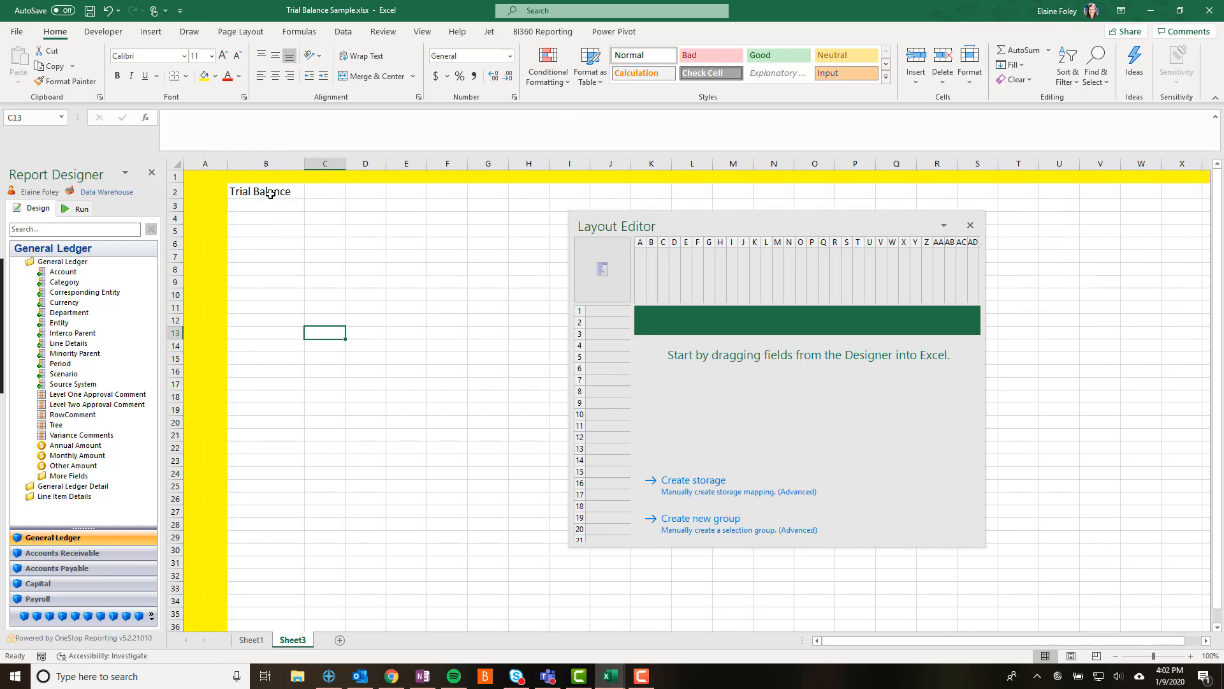
pyautogui.click(296, 191)
pyautogui.click(250, 219)
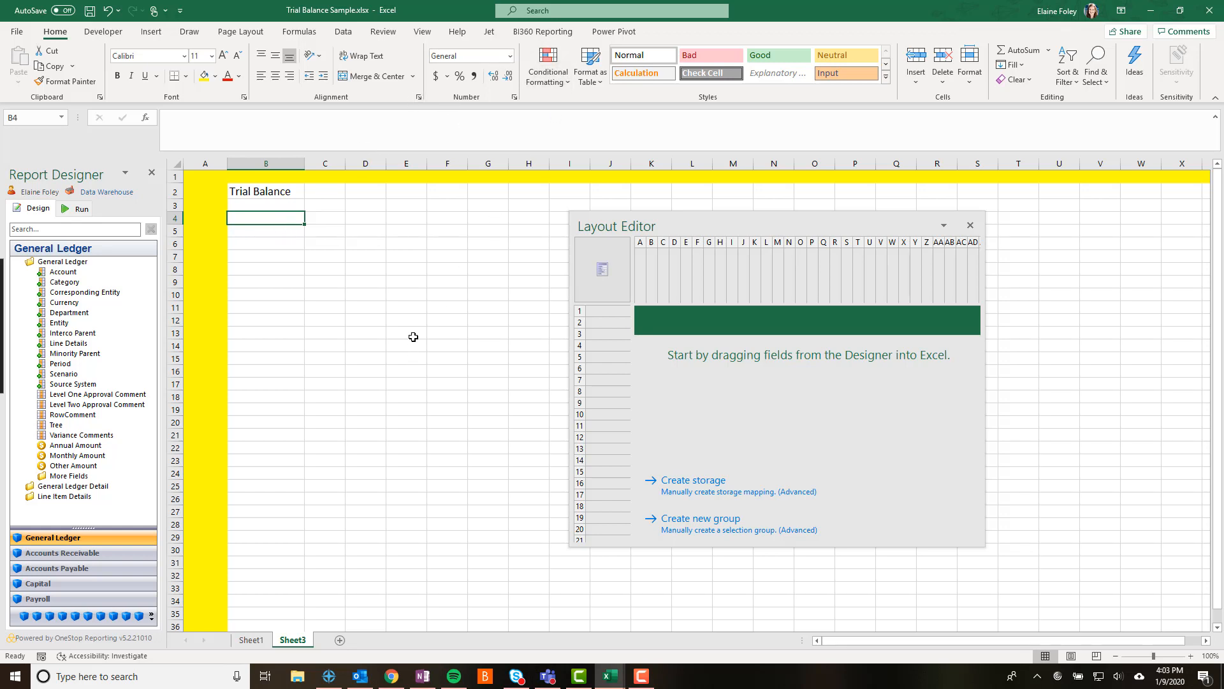
# - Show the BI360 Reporting commands and narrow column B so the Trial Balance title overlaps column C
pyautogui.click(524, 33)
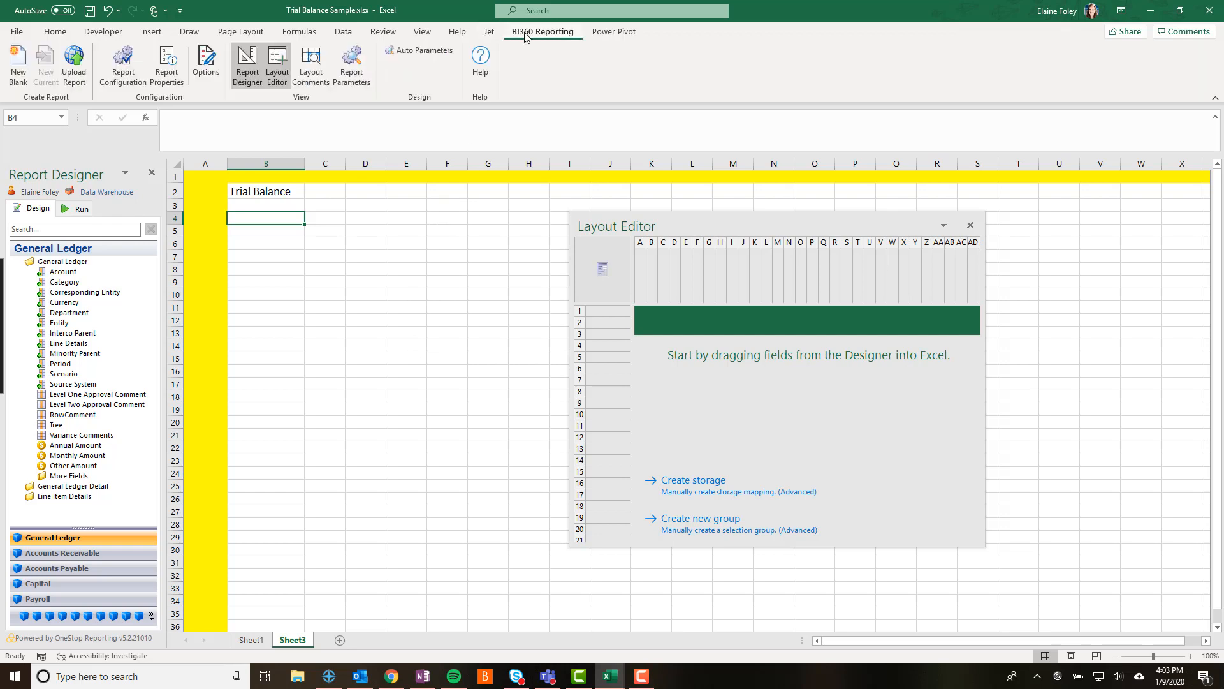
pyautogui.click(283, 274)
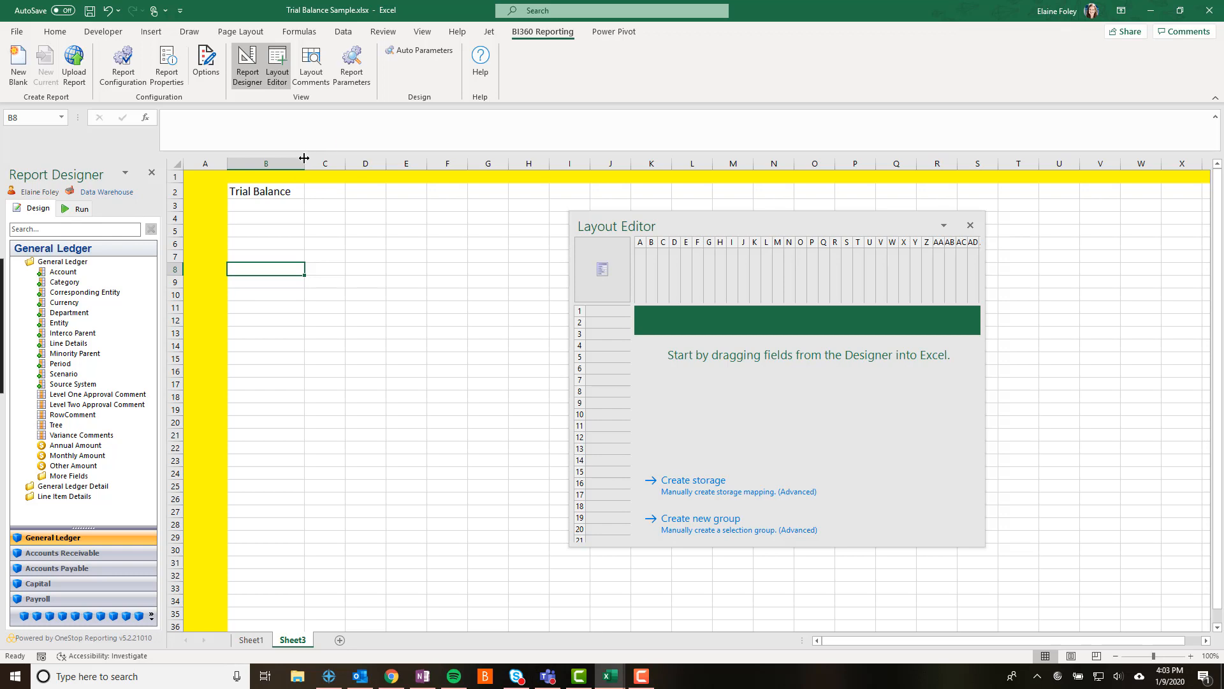
pyautogui.moveTo(305, 159); pyautogui.dragTo(276, 160)
pyautogui.click(306, 242)
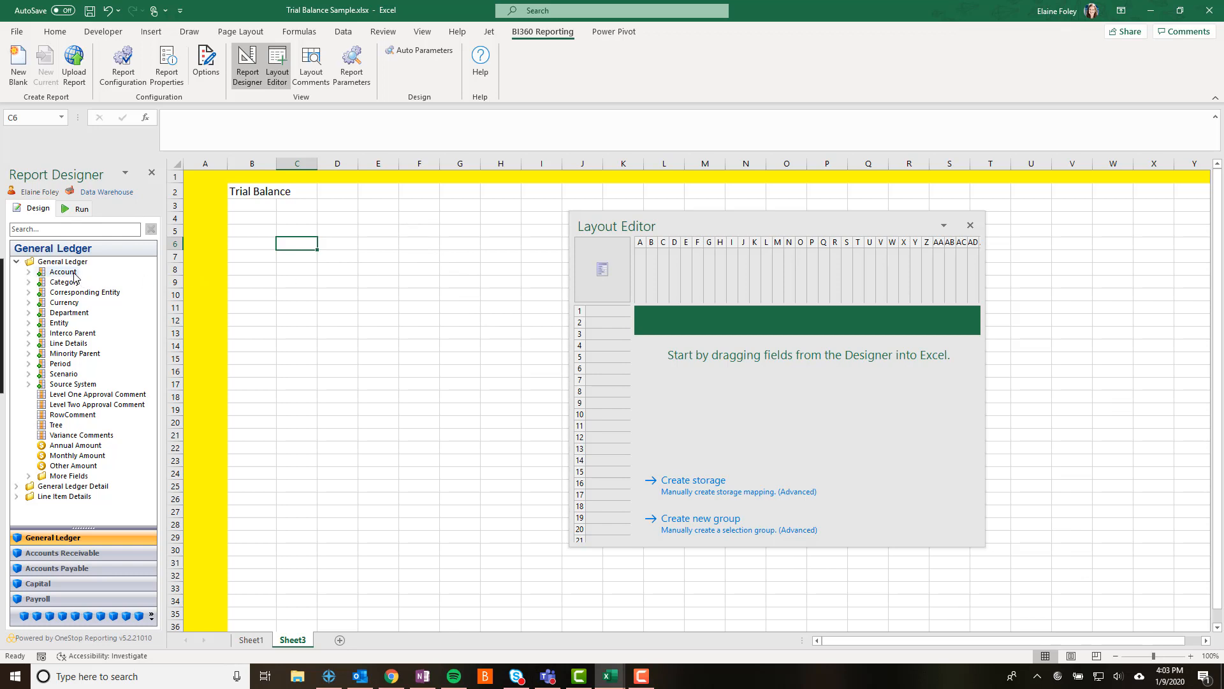
# - Place the General Ledger Account field in B7 as a new row selection group and filter it to accounts 10100:89000
pyautogui.moveTo(63, 274); pyautogui.dragTo(258, 259)
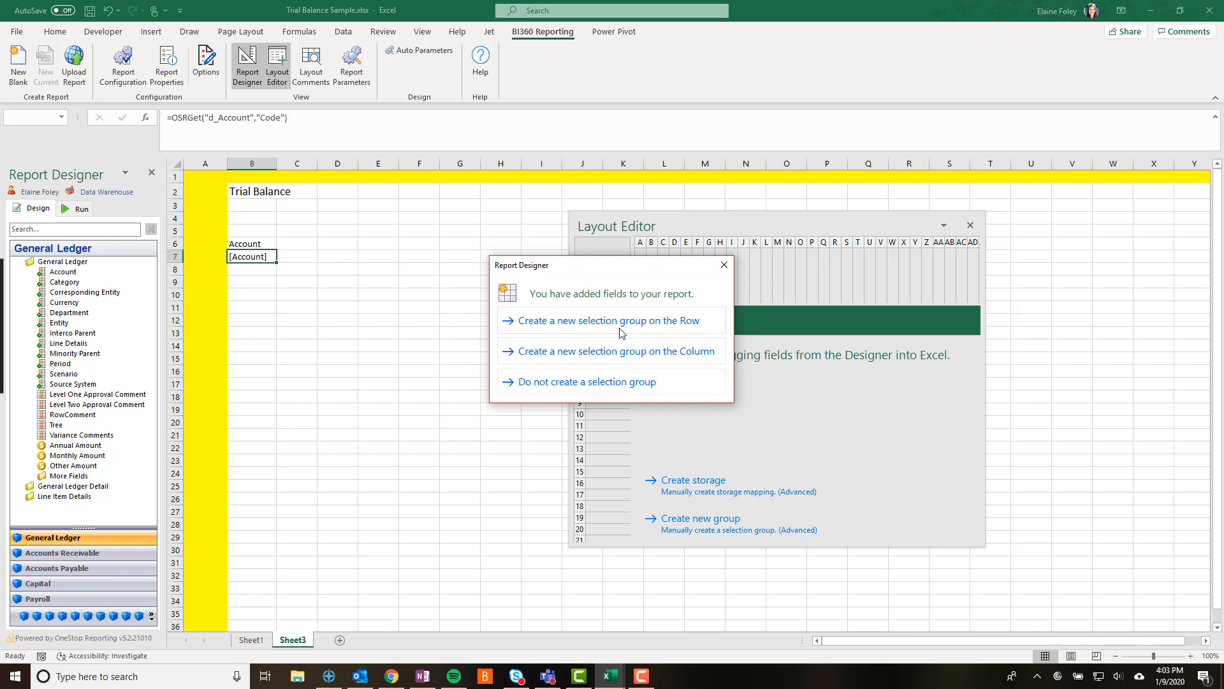
pyautogui.click(535, 321)
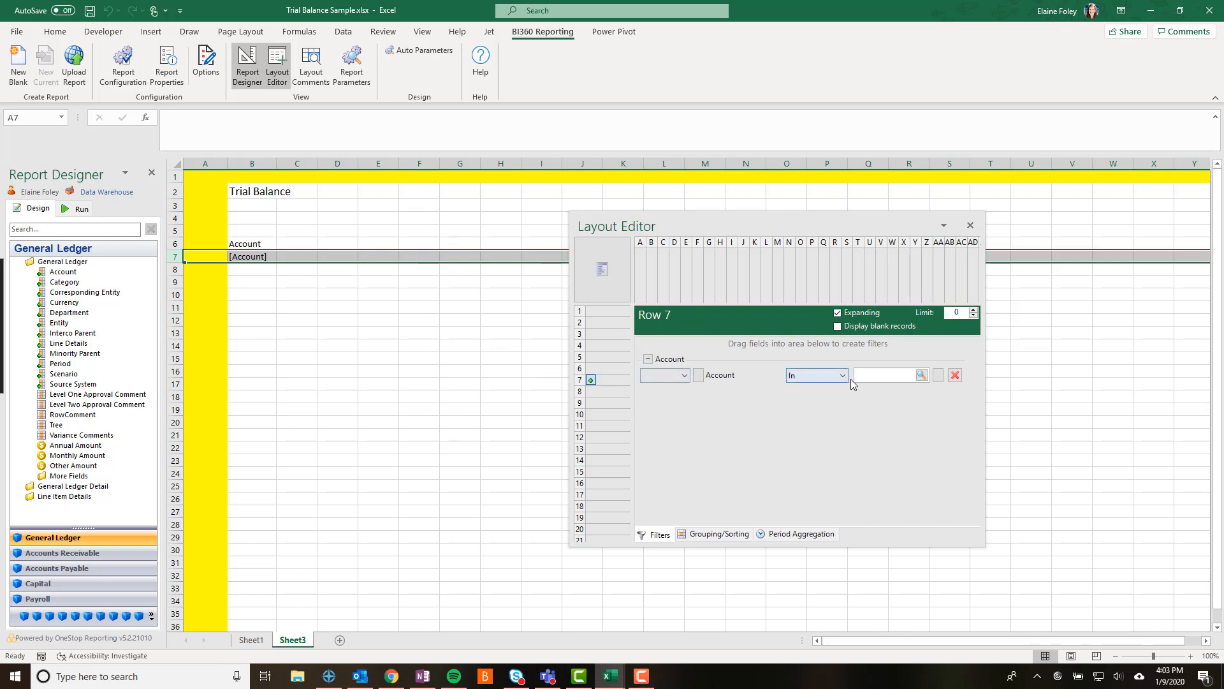
pyautogui.click(922, 376)
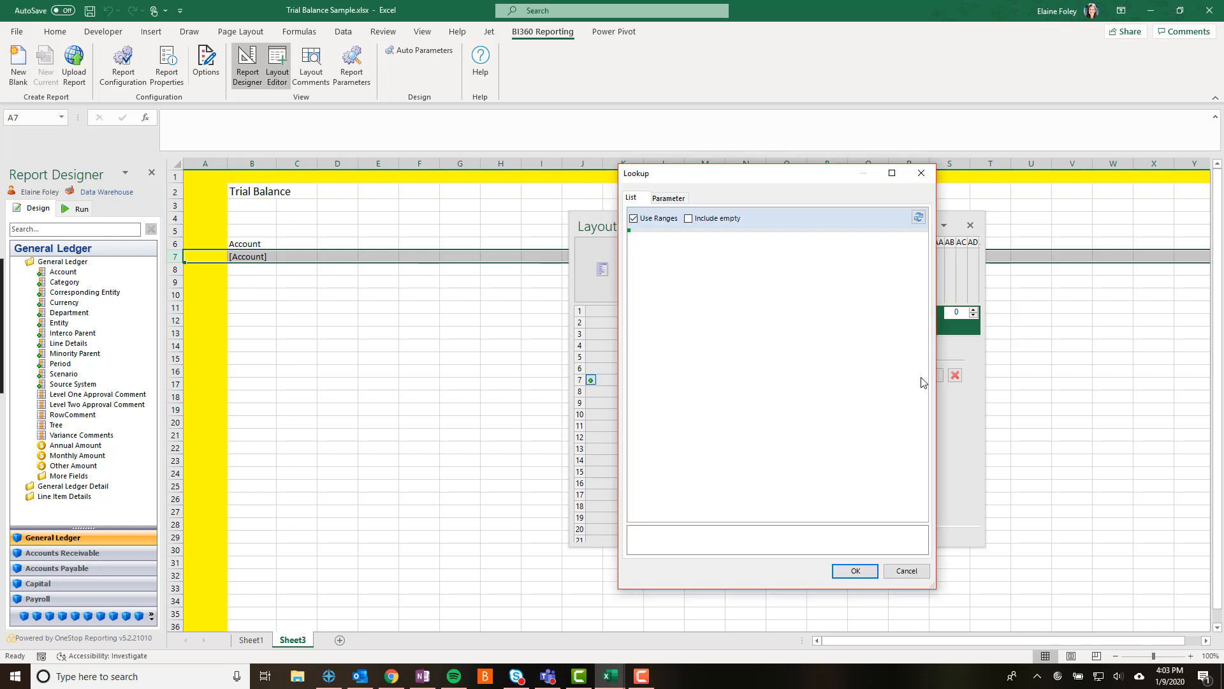
pyautogui.moveTo(659, 264); pyautogui.dragTo(672, 437)
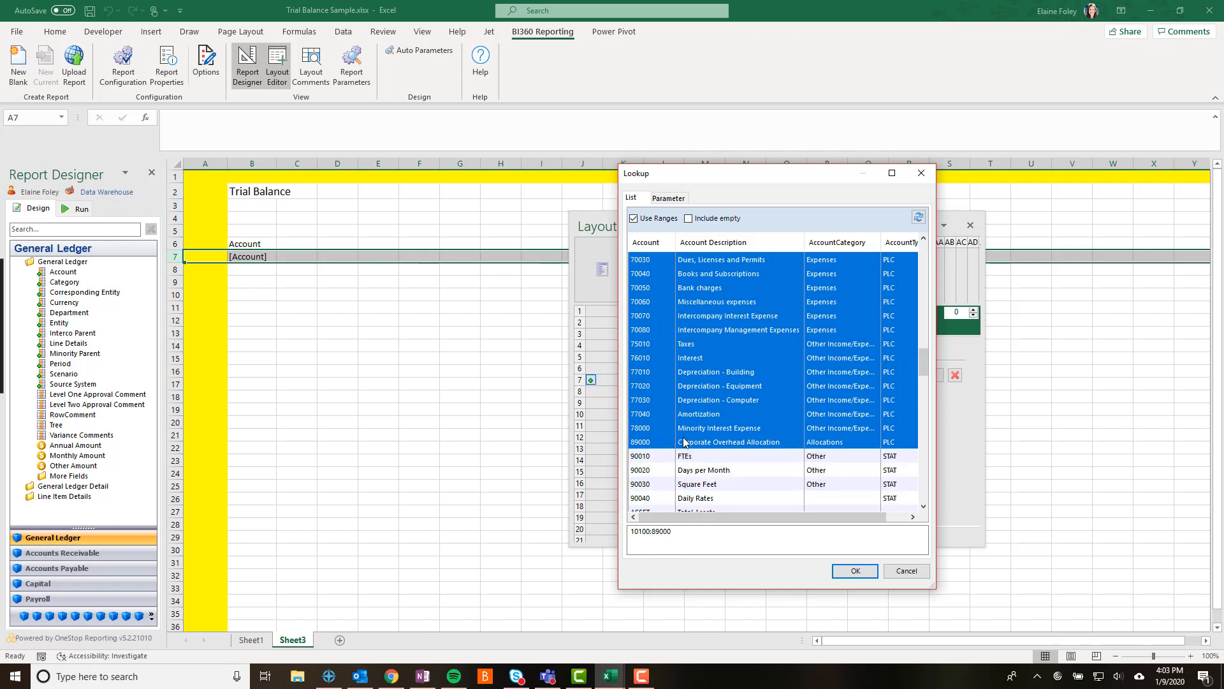
pyautogui.click(855, 571)
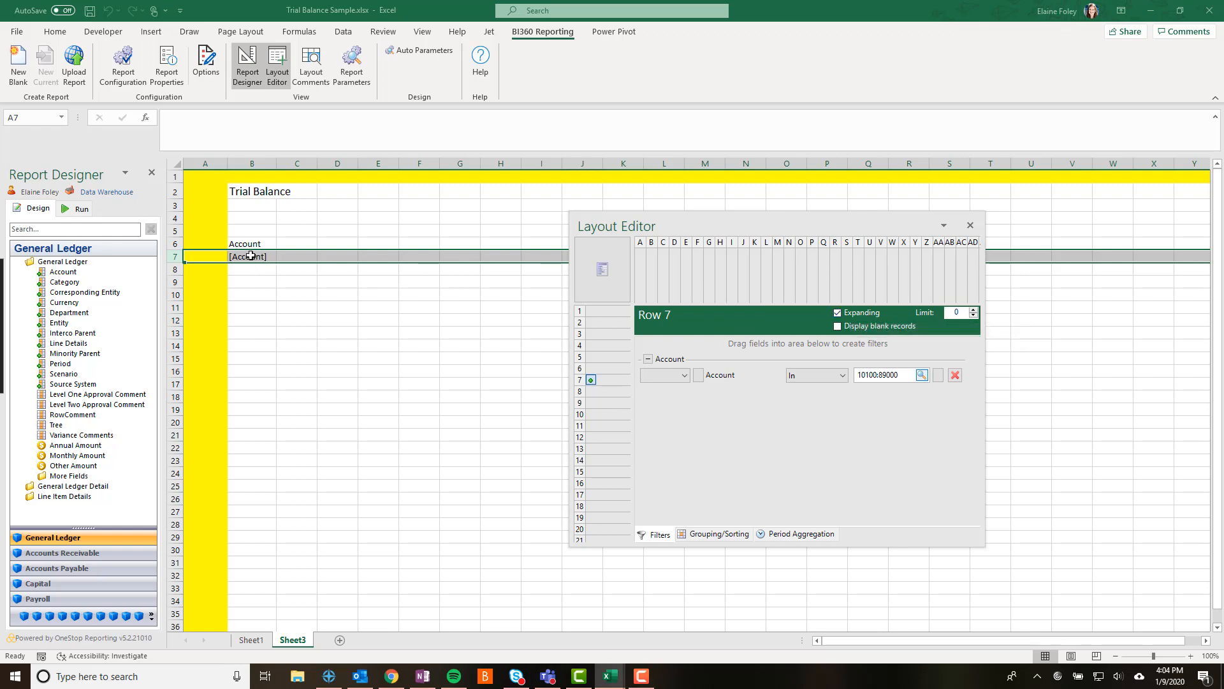
# - Run the report to examine the expanded list of accounts in column B, and return to design mode
pyautogui.moveTo(254, 261); pyautogui.dragTo(272, 598)
pyautogui.click(332, 435)
pyautogui.click(251, 258)
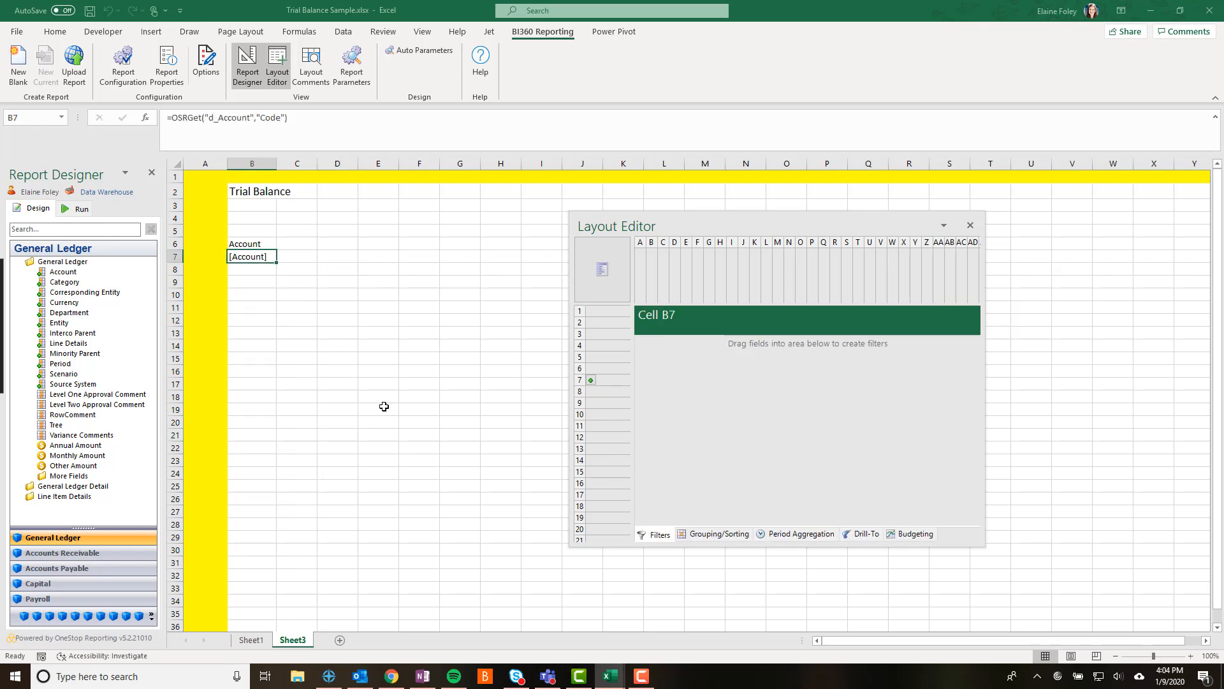
pyautogui.click(84, 208)
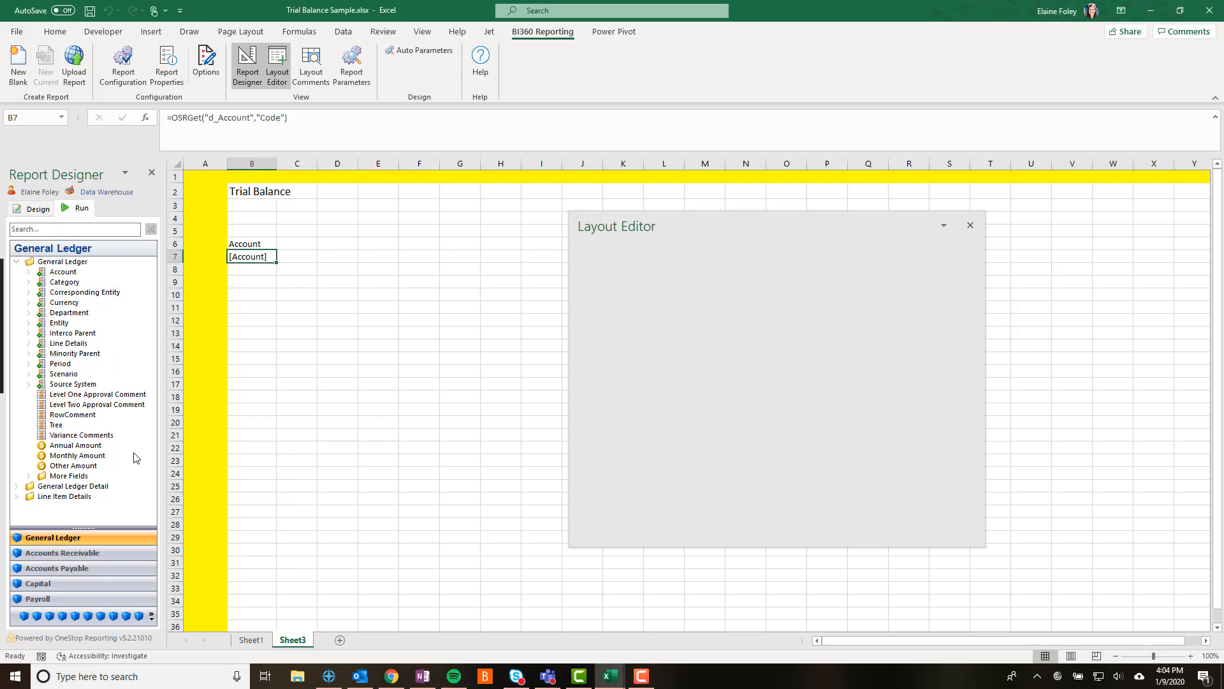
pyautogui.click(121, 595)
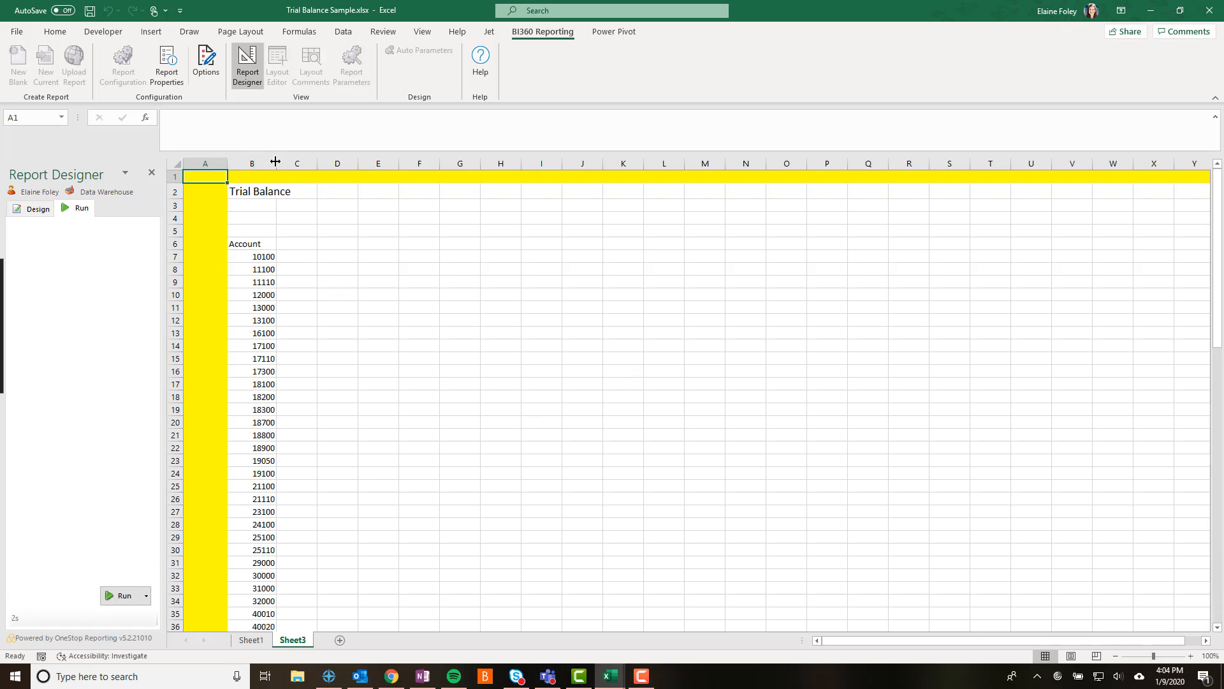
pyautogui.scroll(-5, 292, 315)
pyautogui.scroll(5, 292, 315)
pyautogui.click(38, 209)
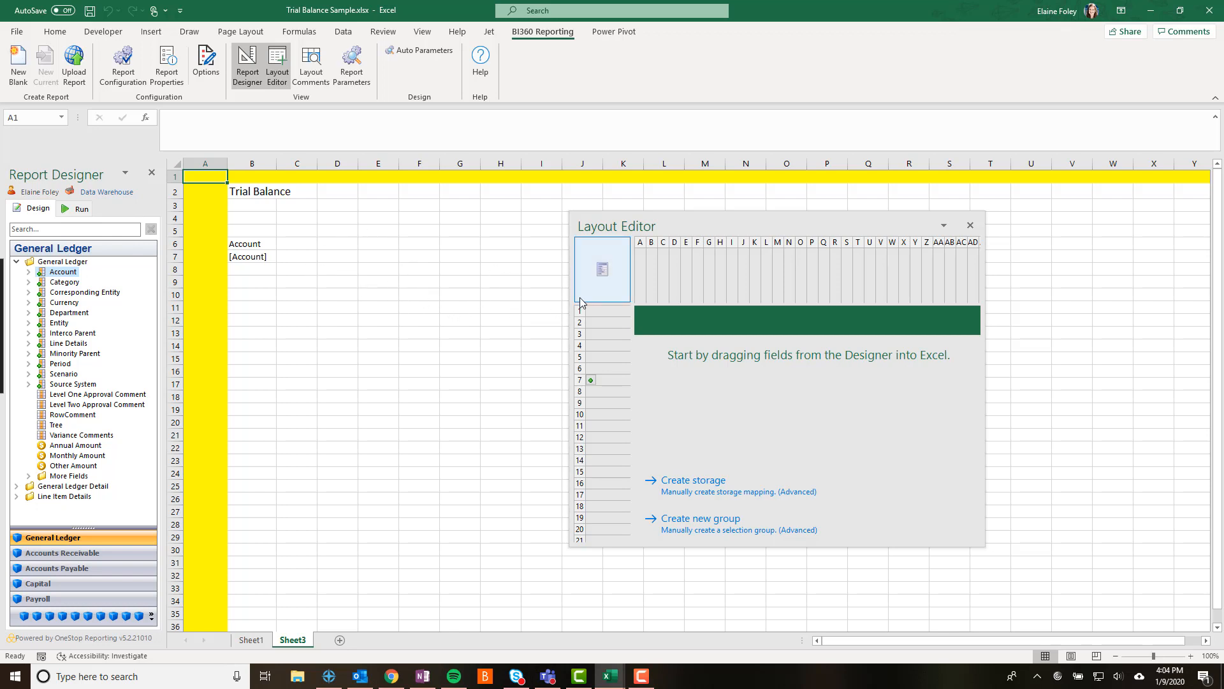
# - Inspect the row 7 Account filter and move the Layout Editor farther from the report columns
pyautogui.click(591, 381)
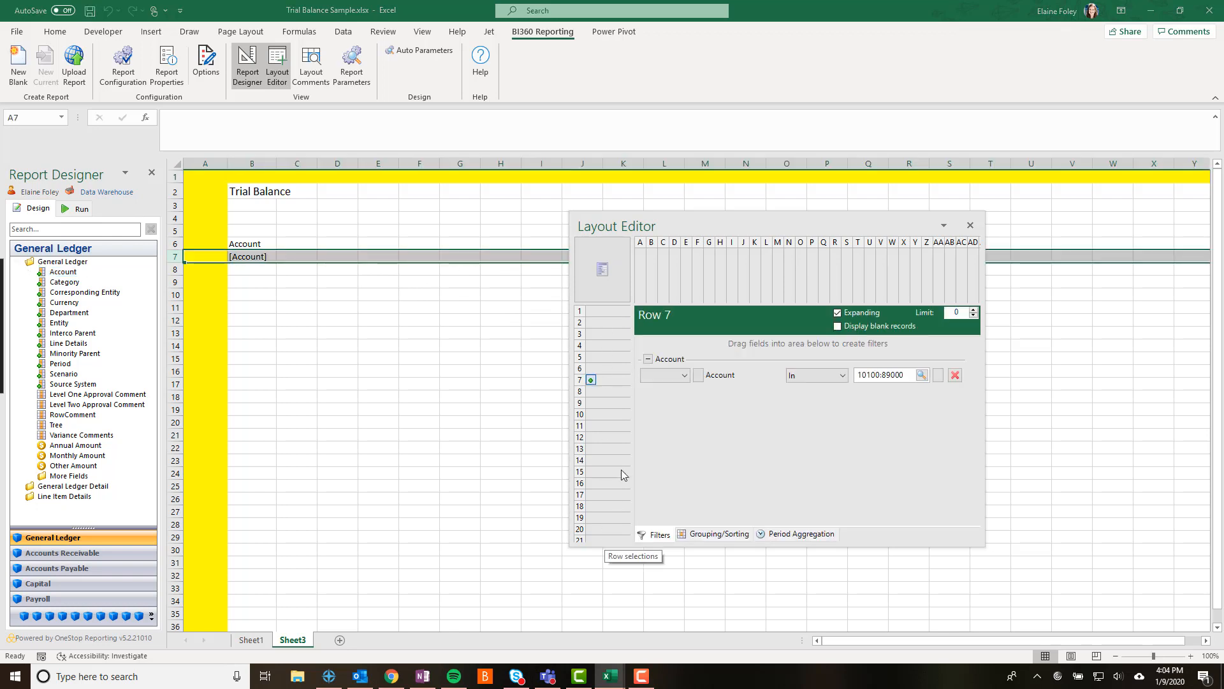
pyautogui.moveTo(726, 223); pyautogui.dragTo(793, 221)
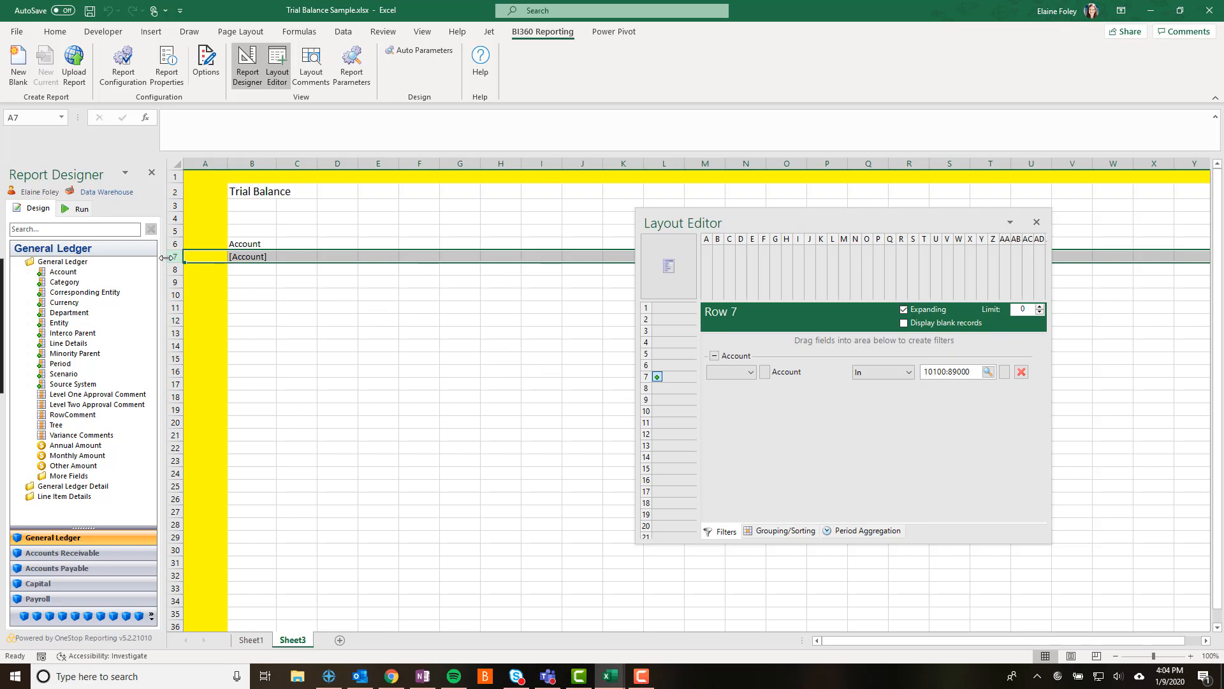
pyautogui.click(236, 257)
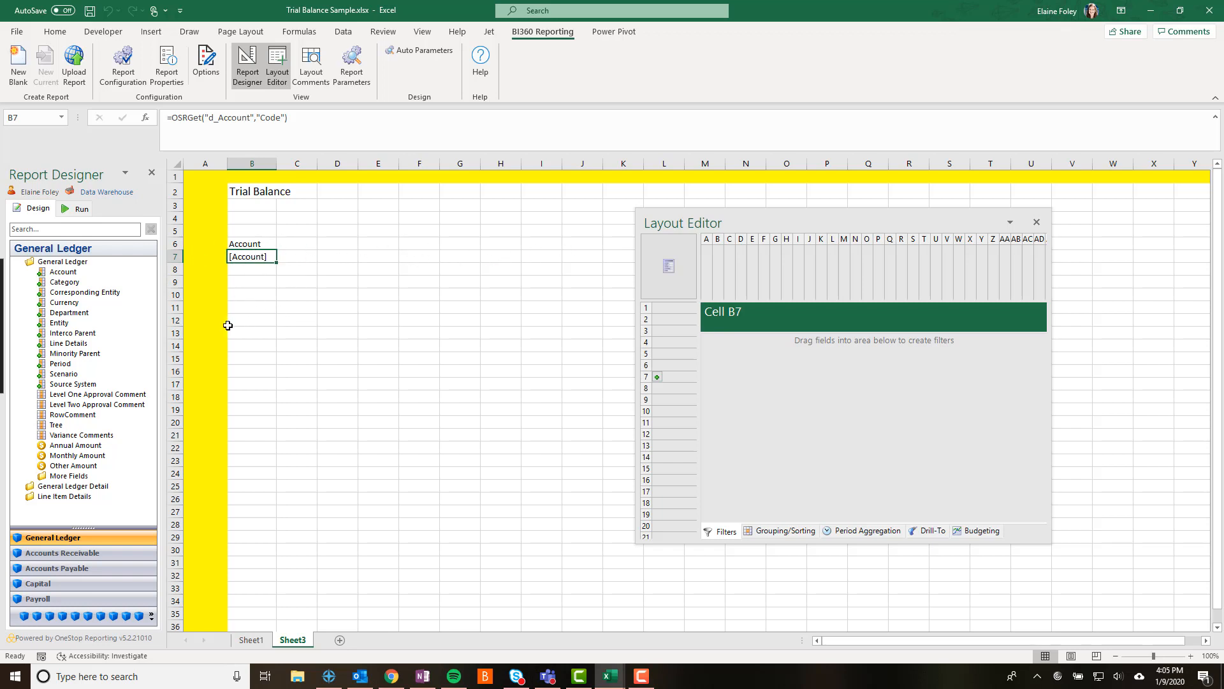
# - Place the Account Description field from the Account dimension in C7 and widen column C to fit it
pyautogui.click(29, 273)
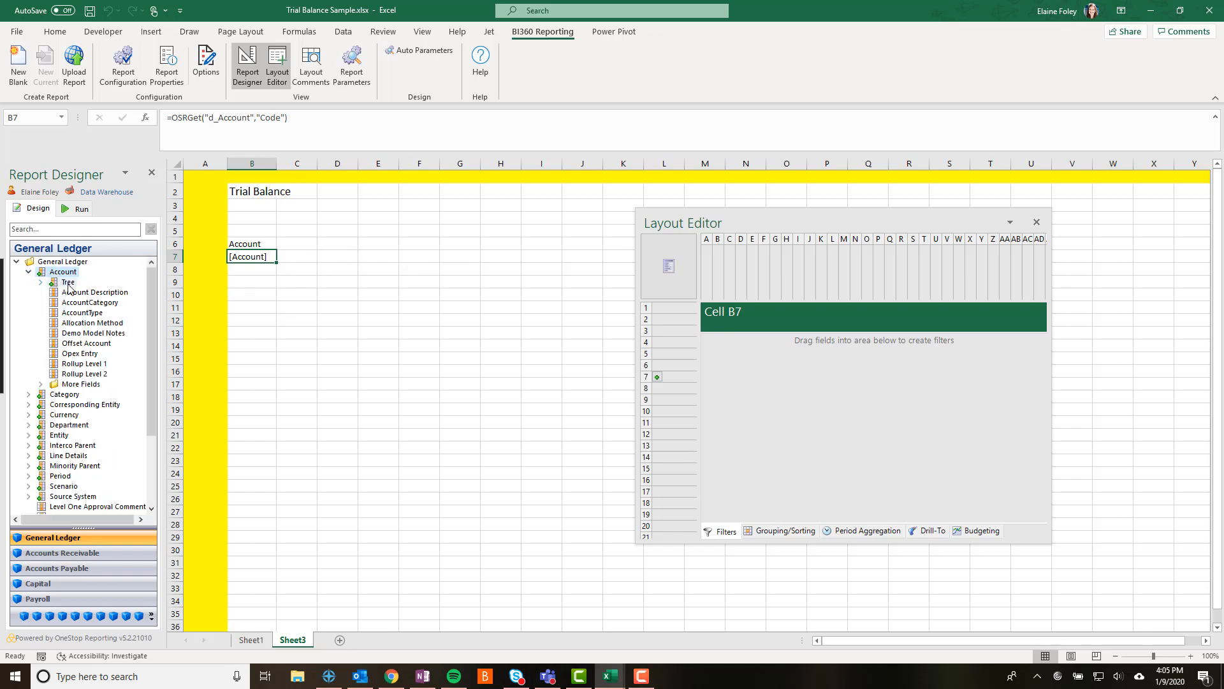
pyautogui.moveTo(81, 293); pyautogui.dragTo(293, 255)
pyautogui.moveTo(315, 167); pyautogui.dragTo(389, 166)
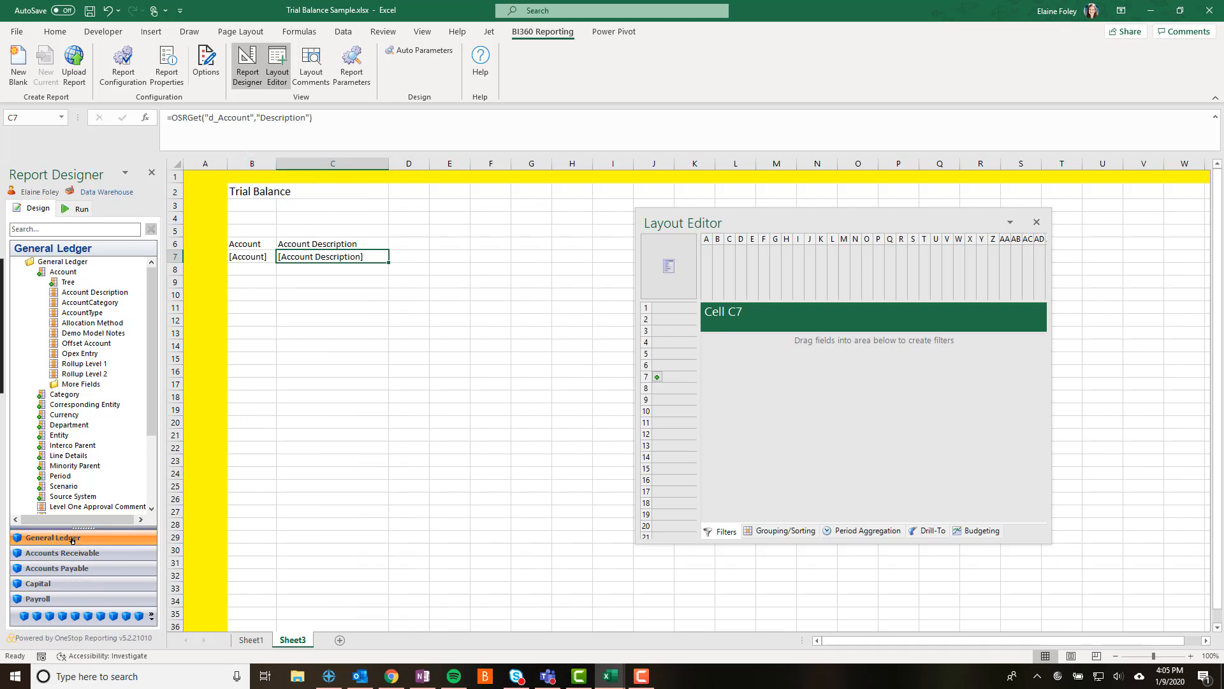
# - Place the Monthly Amount field in D7, widen column D, and apply the comma number style to the cell
pyautogui.click(29, 273)
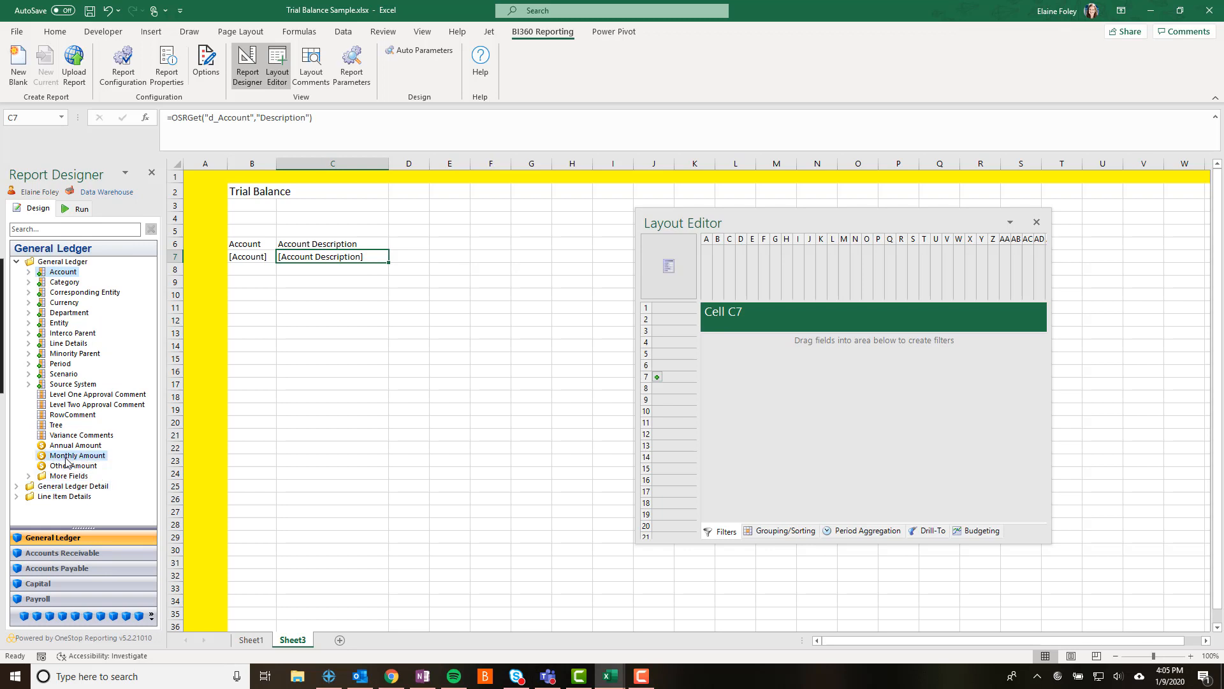
pyautogui.moveTo(77, 455); pyautogui.dragTo(411, 262)
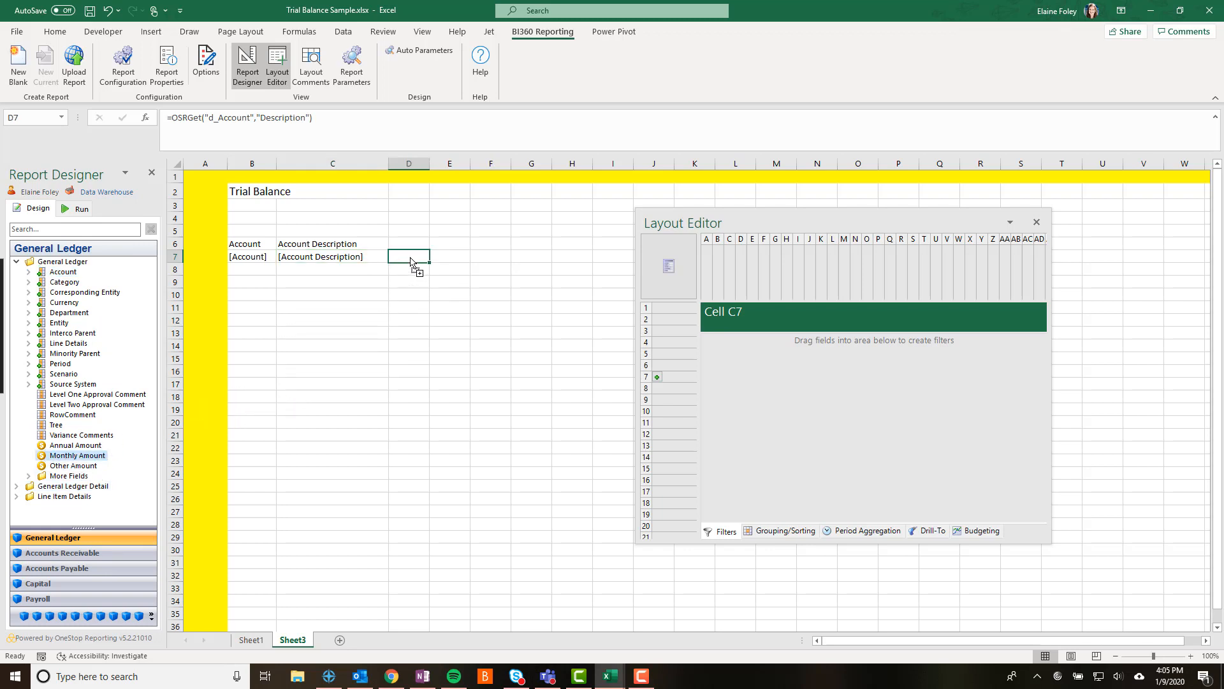
pyautogui.moveTo(427, 164); pyautogui.dragTo(457, 165)
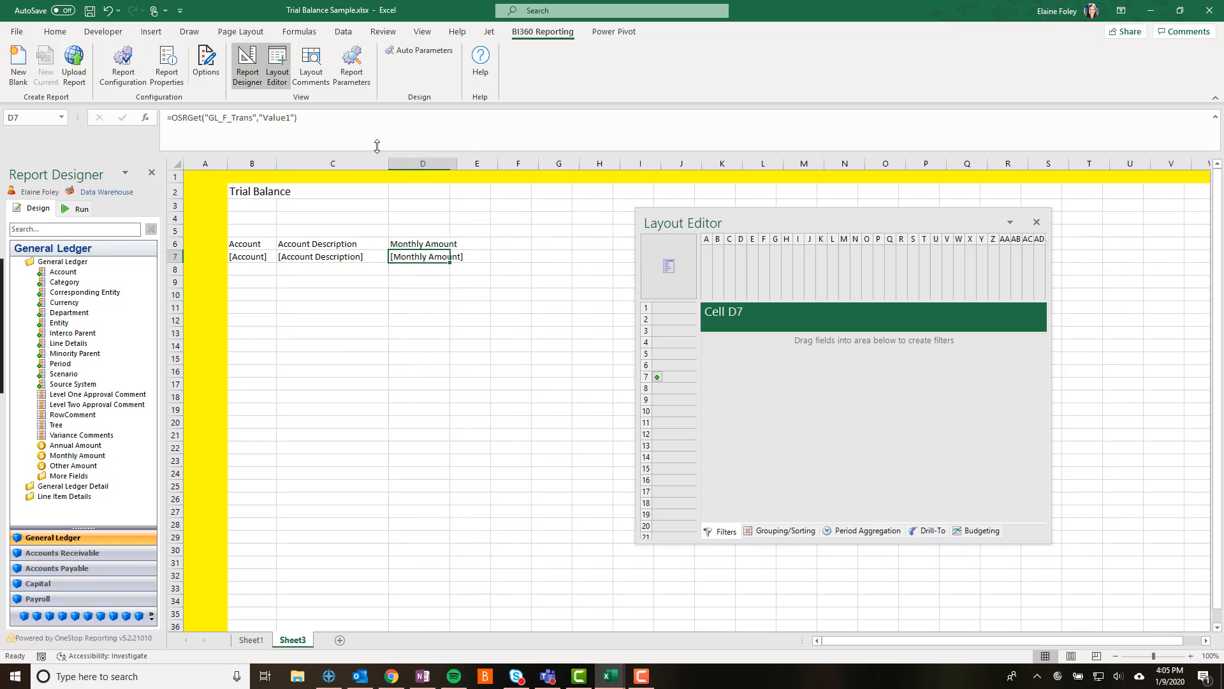
pyautogui.click(55, 31)
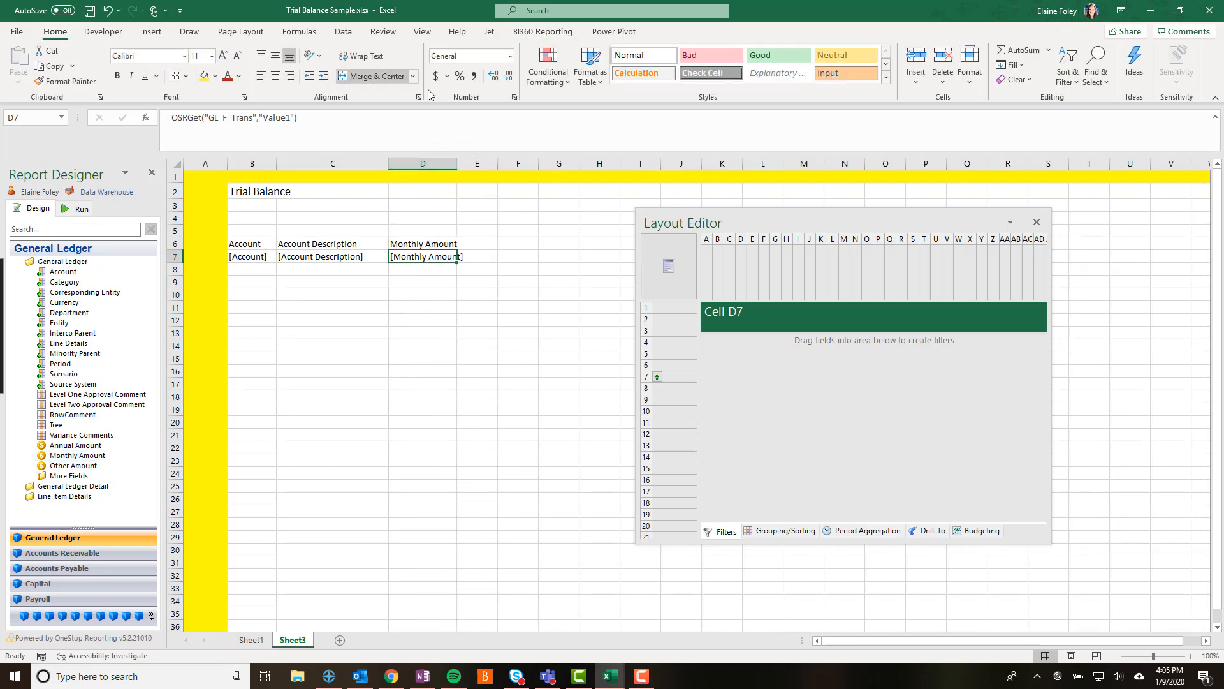
pyautogui.click(474, 76)
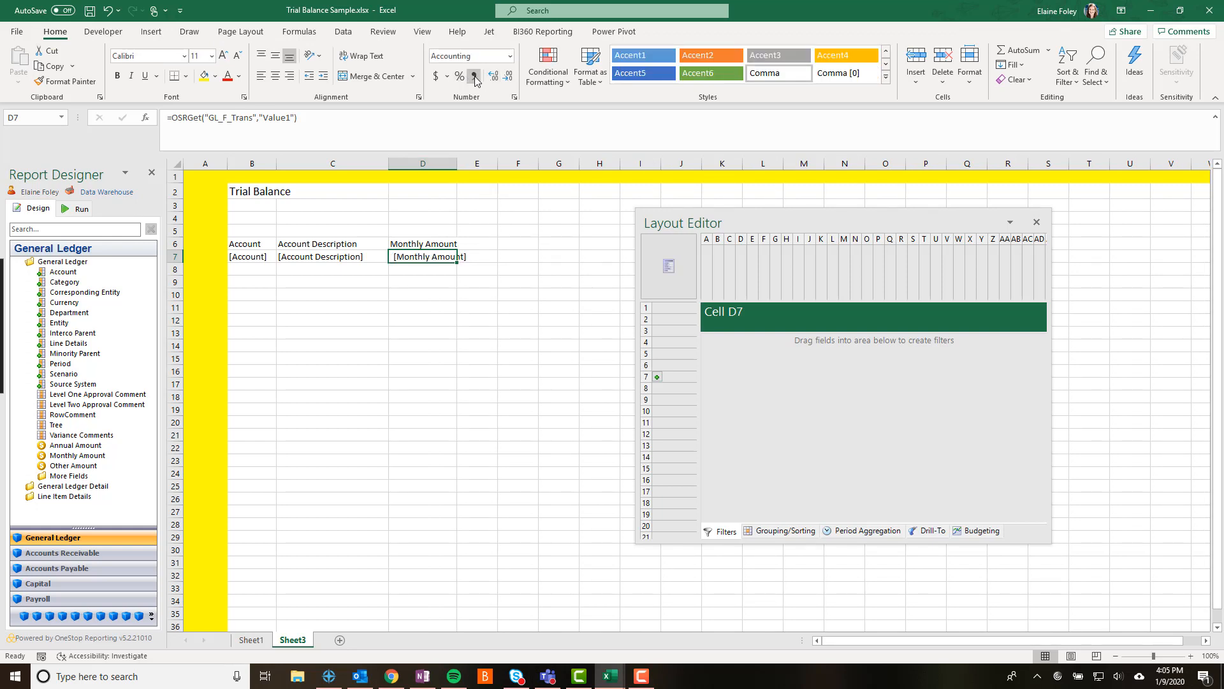
# - Shorten the column heading in D6 to "Amount"
pyautogui.click(406, 241)
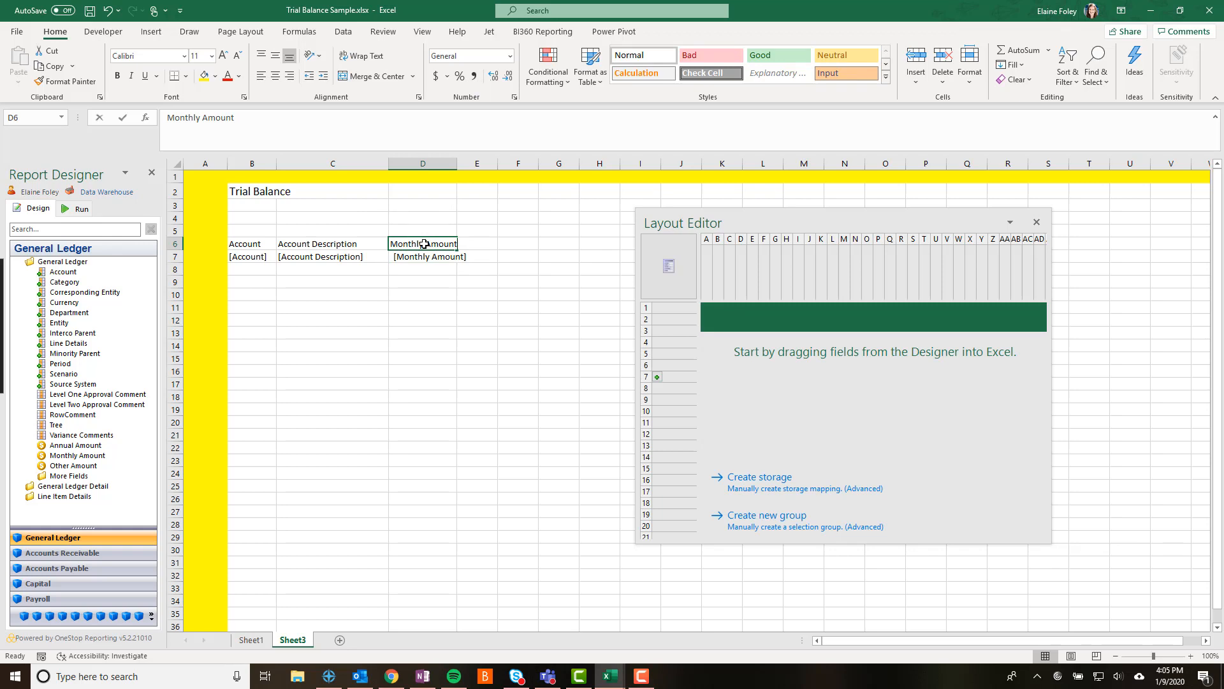
pyautogui.doubleClick(424, 243)
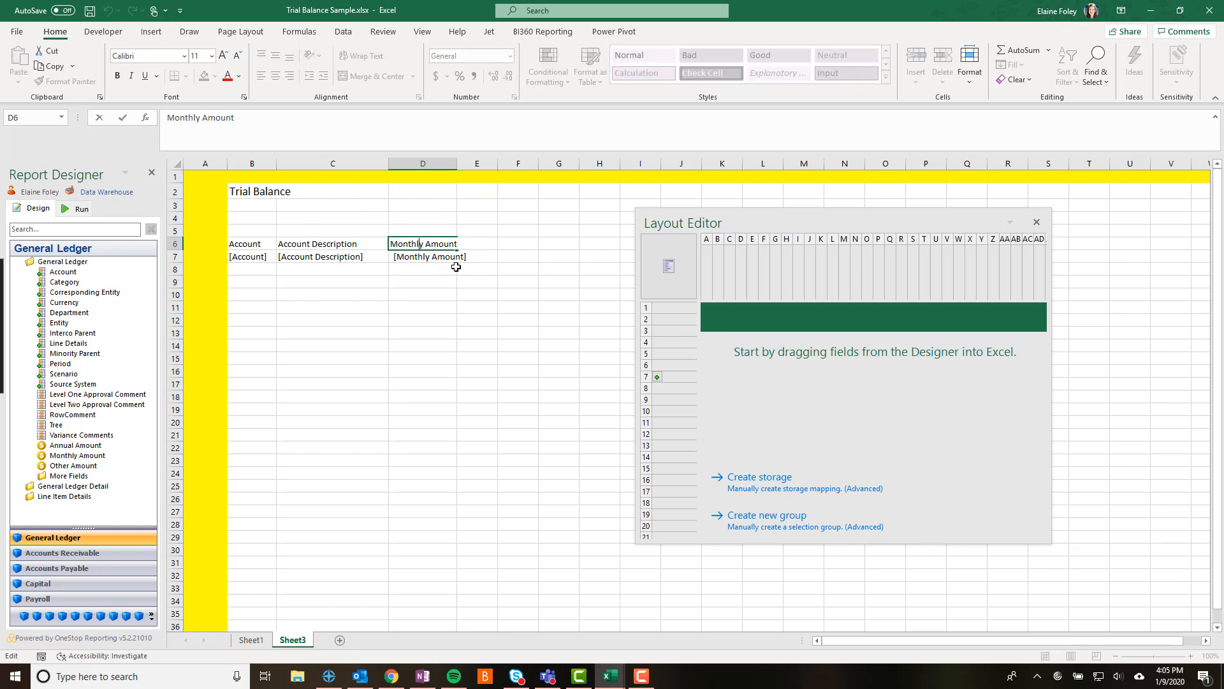
pyautogui.press('Delete')
pyautogui.press('Delete')
pyautogui.press('BackSpace')
pyautogui.press('BackSpace')
pyautogui.press('BackSpace')
pyautogui.press('BackSpace')
pyautogui.press('BackSpace')
pyautogui.press('BackSpace')
pyautogui.press('Return')
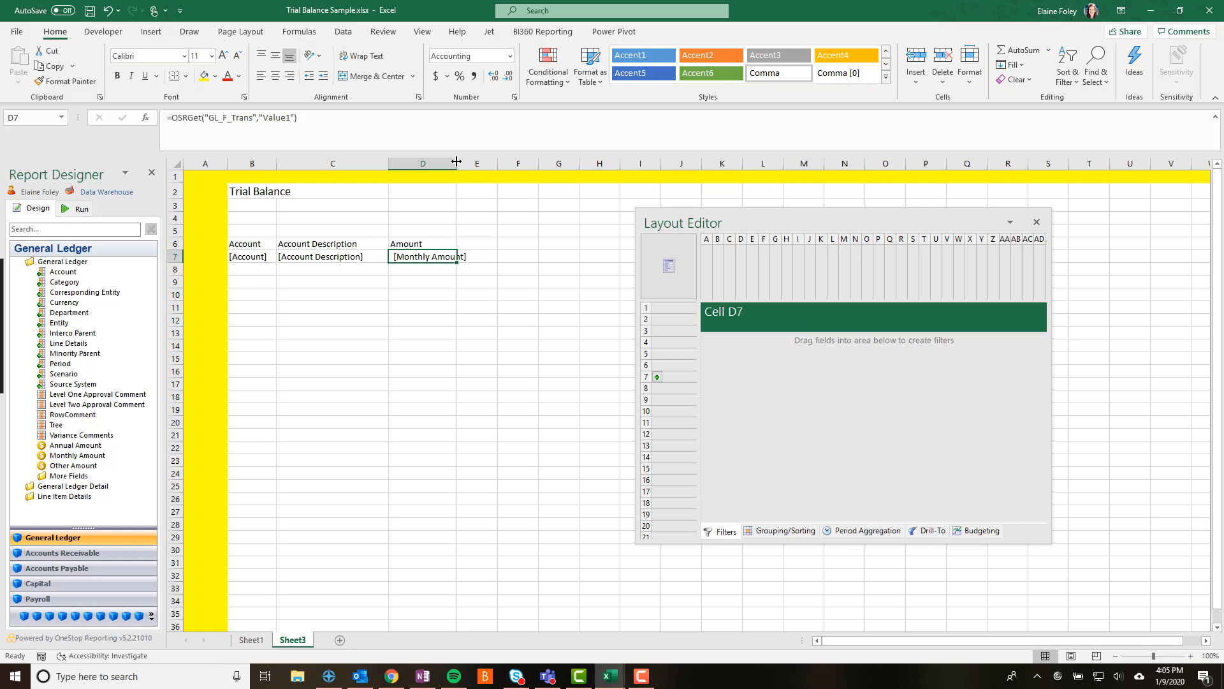
# - Widen column D to fit the Monthly Amount field, and widen column C slightly
pyautogui.moveTo(457, 164); pyautogui.dragTo(467, 165)
pyautogui.click(435, 333)
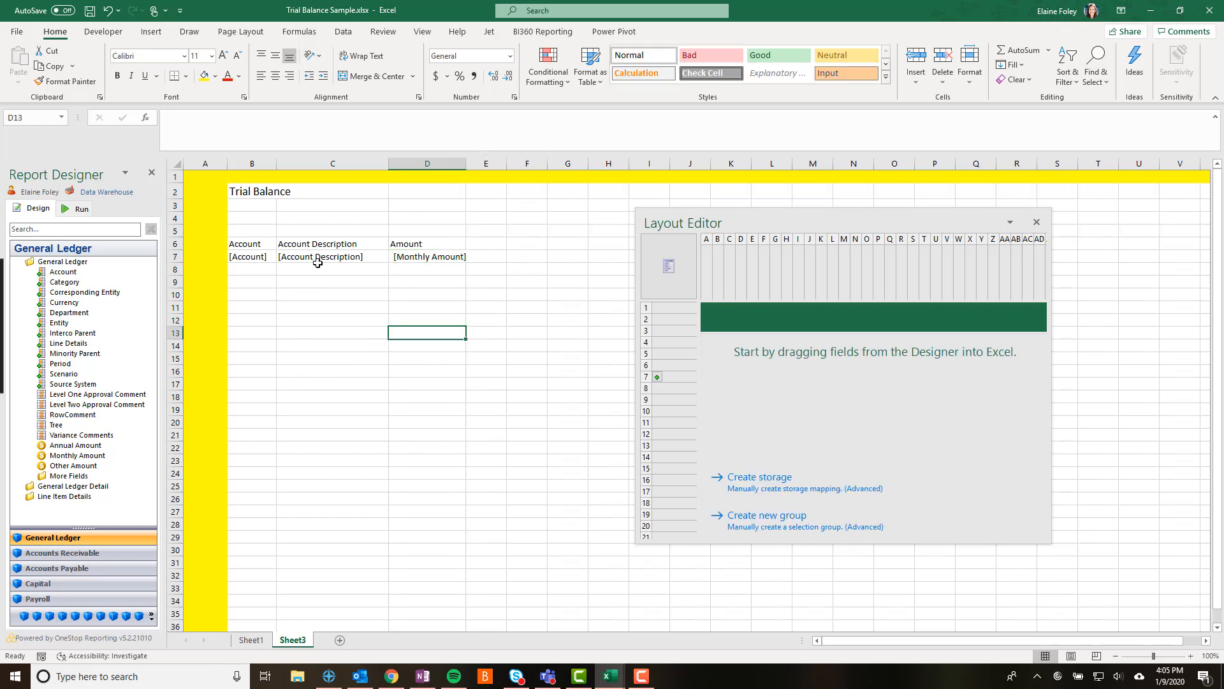
pyautogui.moveTo(389, 165); pyautogui.dragTo(405, 165)
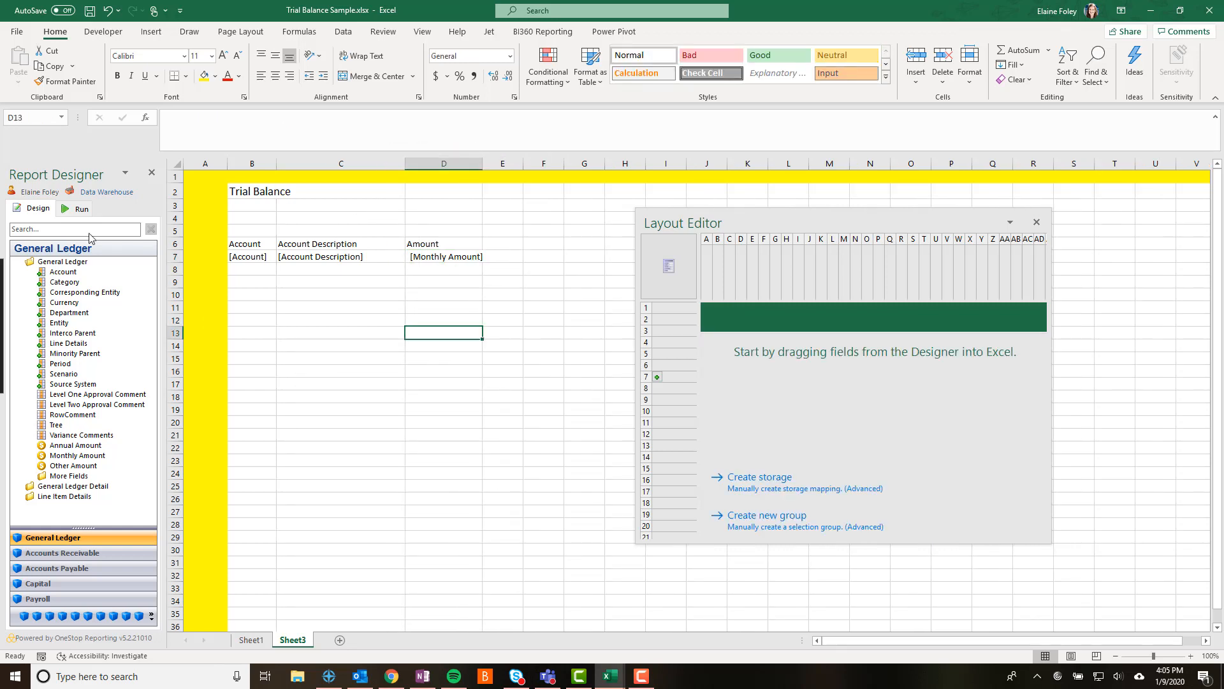
# - Run the report to review the account descriptions and amounts, and switch back to the report design
pyautogui.click(75, 209)
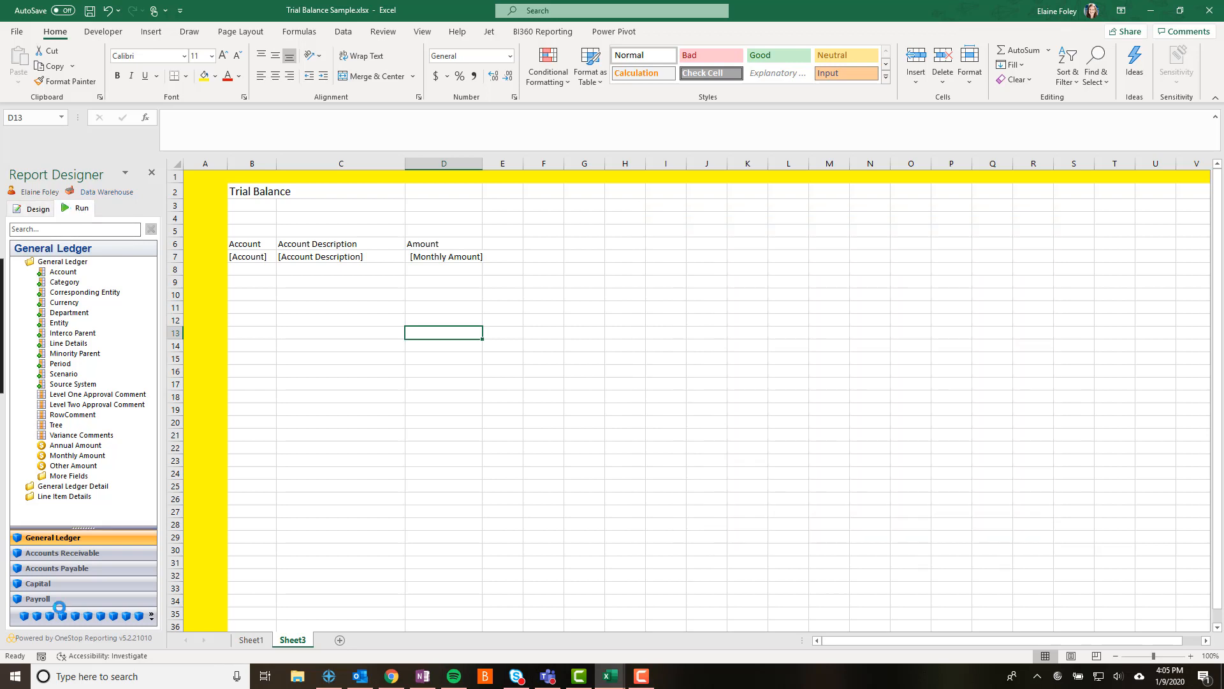
pyautogui.click(115, 596)
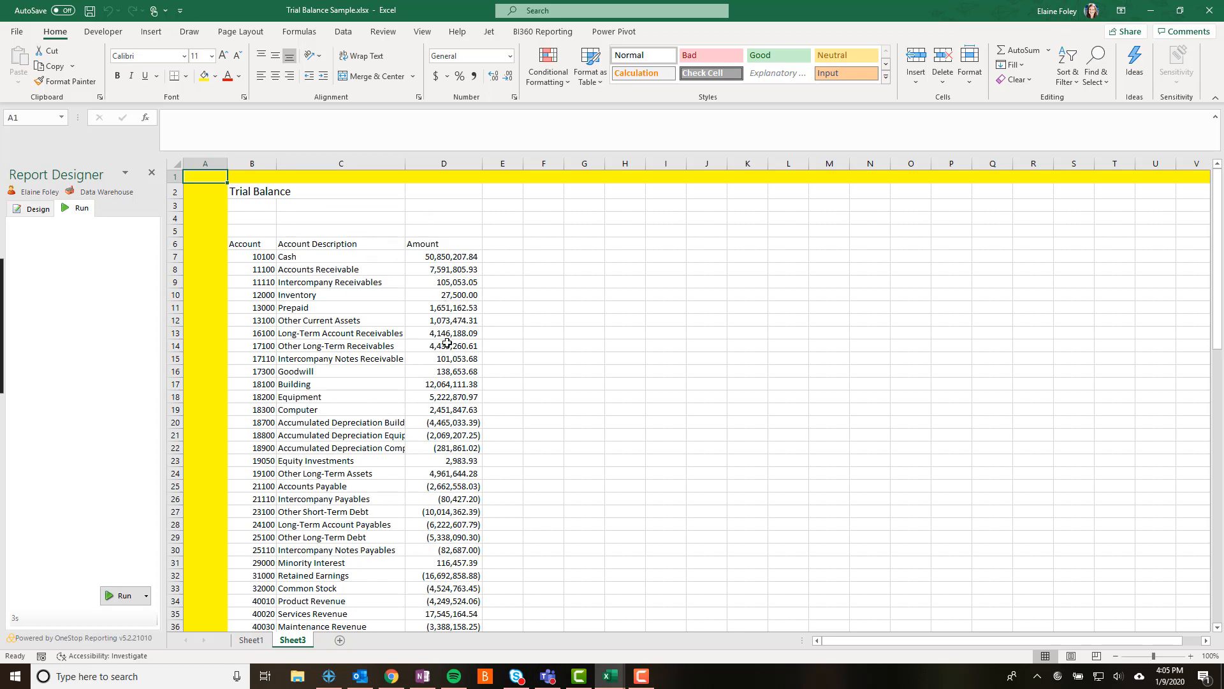
pyautogui.scroll(-5, 447, 345)
pyautogui.scroll(5, 448, 347)
pyautogui.click(32, 210)
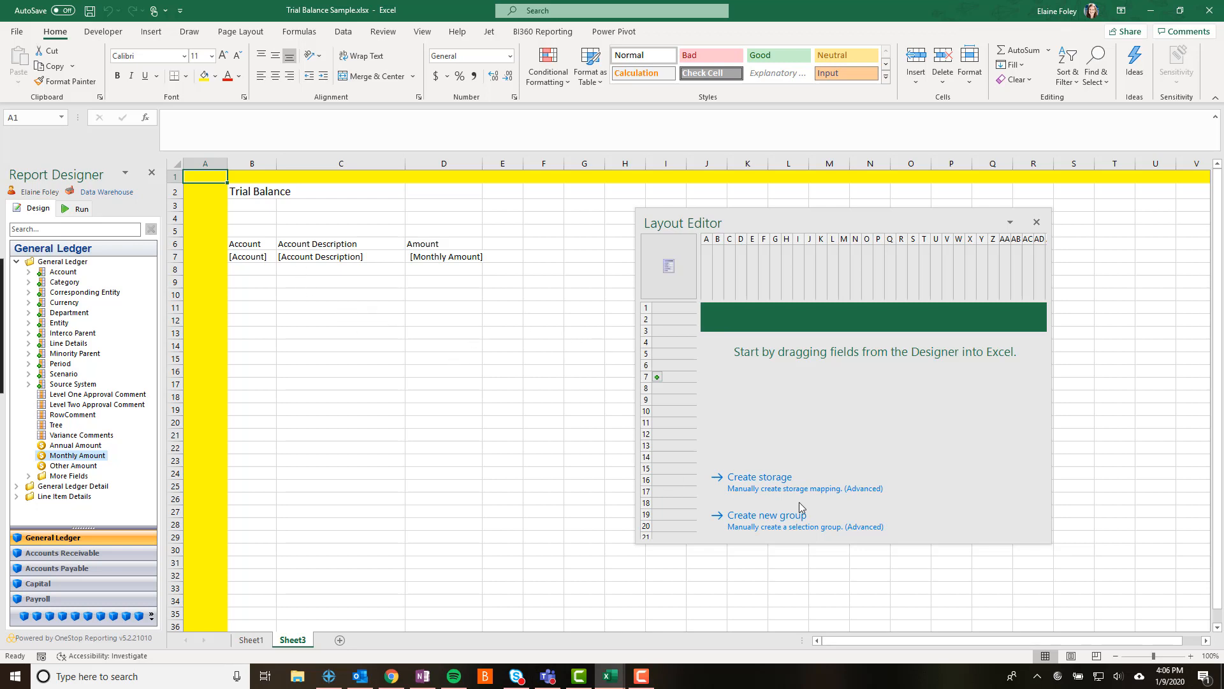
# - Add the General Ledger Period field as a sheet-level filter in the Layout Editor
pyautogui.click(687, 278)
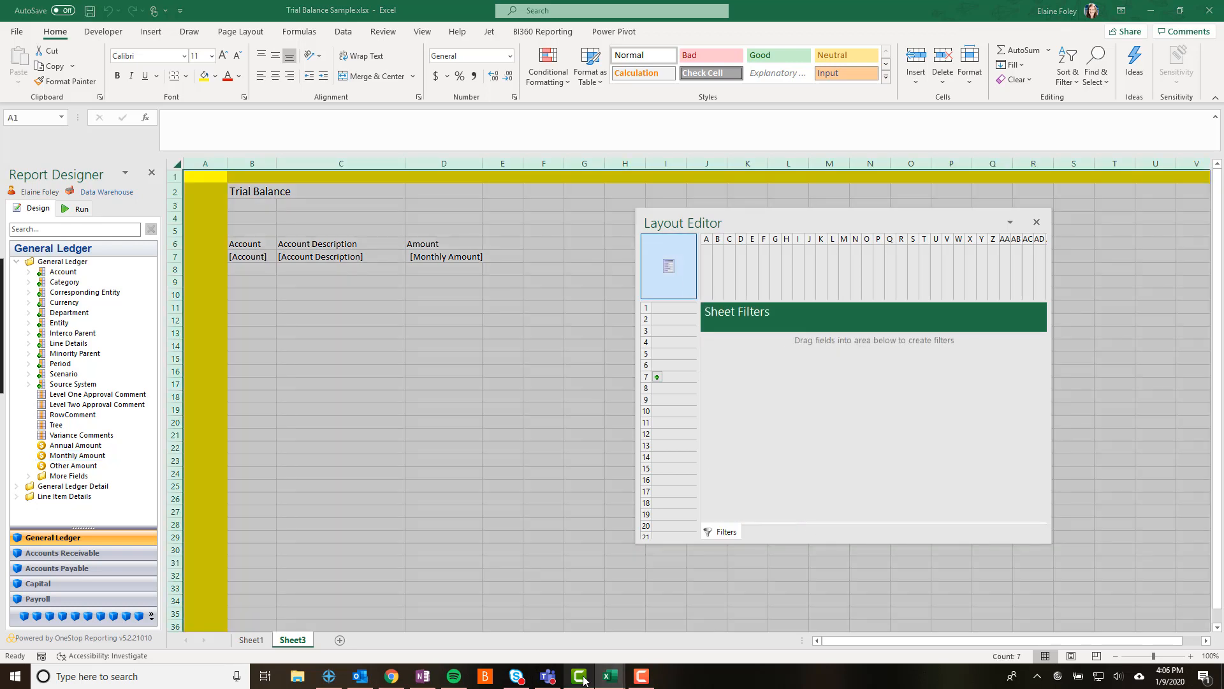
pyautogui.moveTo(579, 674)
pyautogui.moveTo(56, 364); pyautogui.dragTo(842, 425)
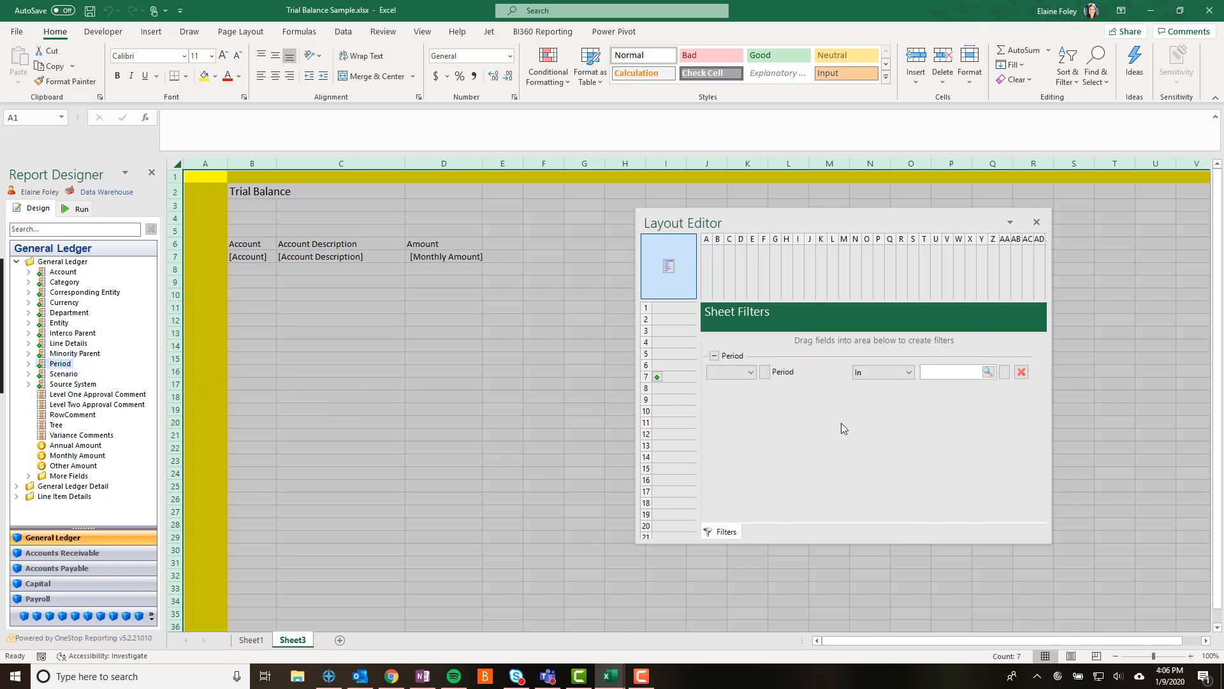
# - Create a new lookup-style parameter named Period with the prompt "Choose Period" for the Period sheet filter
pyautogui.click(989, 372)
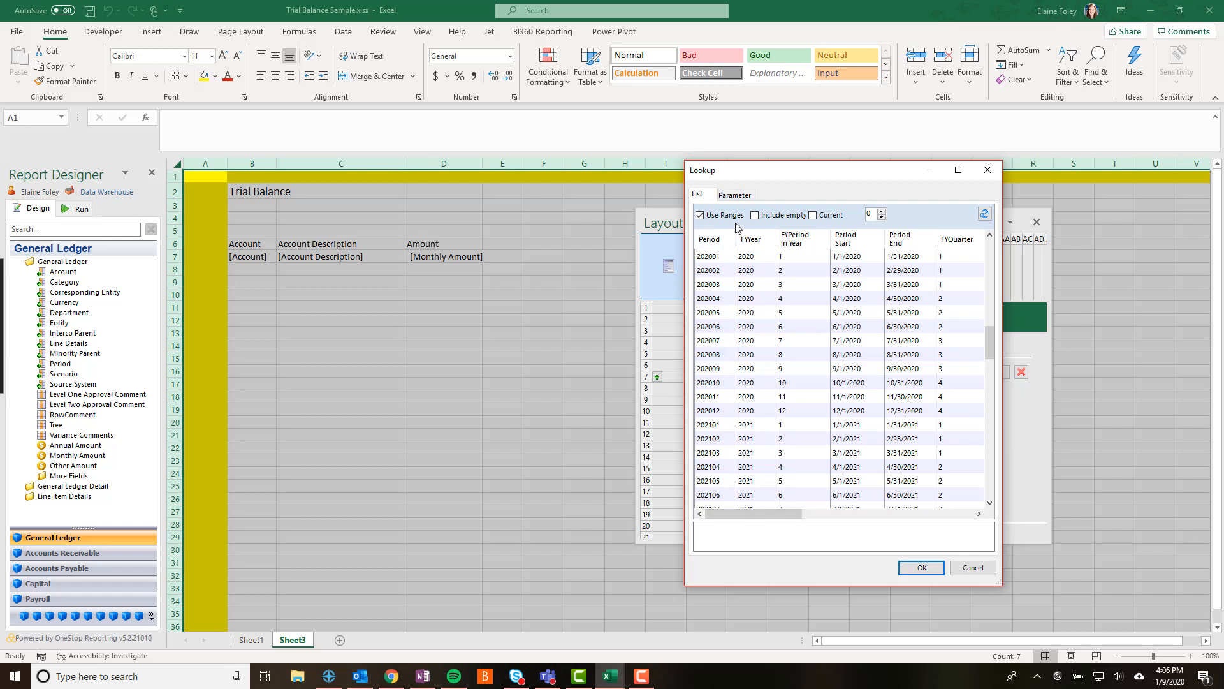
pyautogui.moveTo(761, 177); pyautogui.dragTo(625, 163)
pyautogui.click(599, 182)
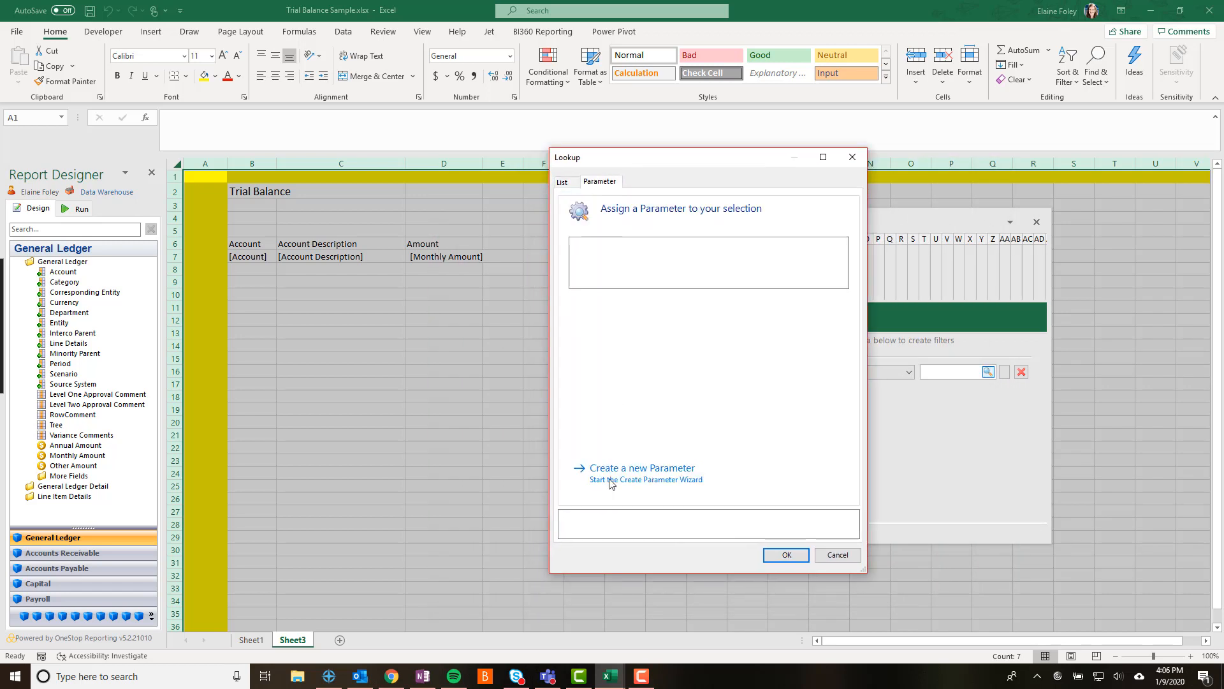
pyautogui.click(647, 479)
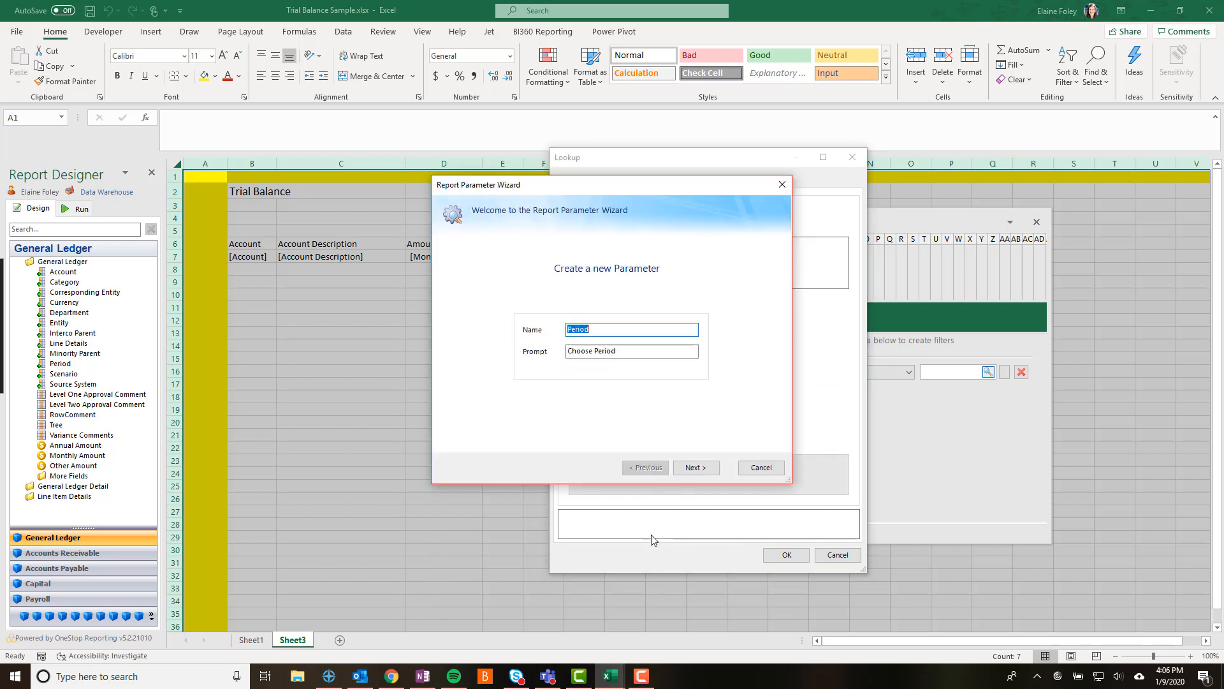
pyautogui.click(696, 468)
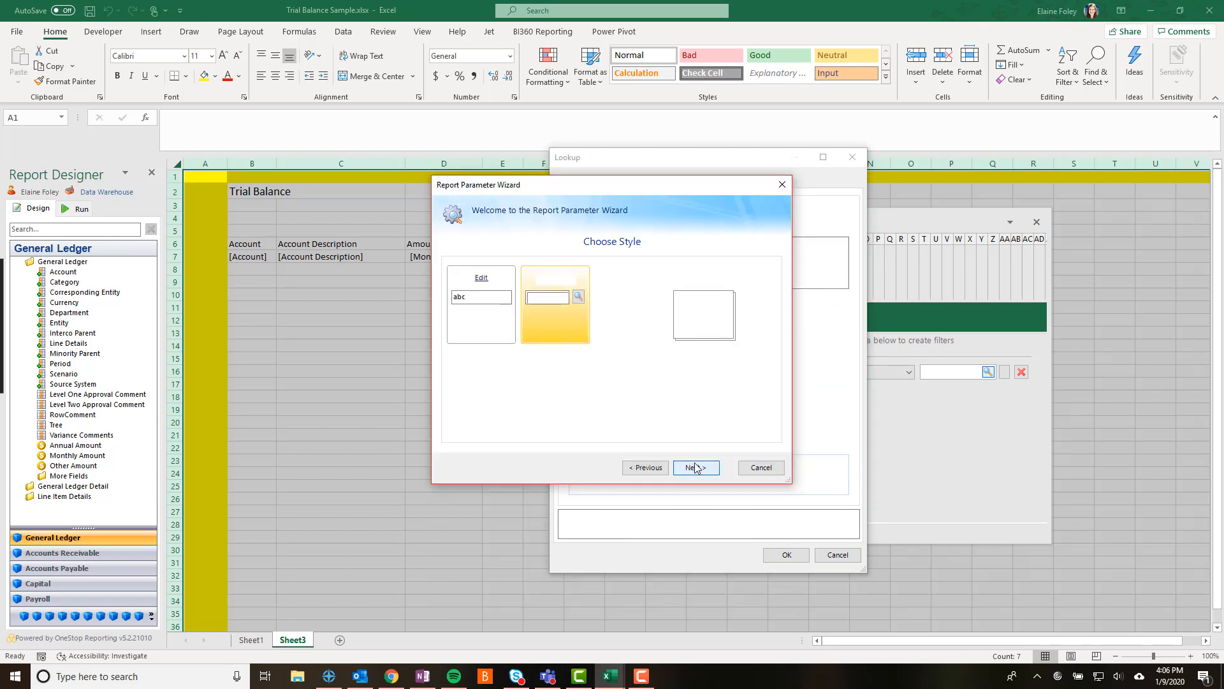
pyautogui.click(691, 468)
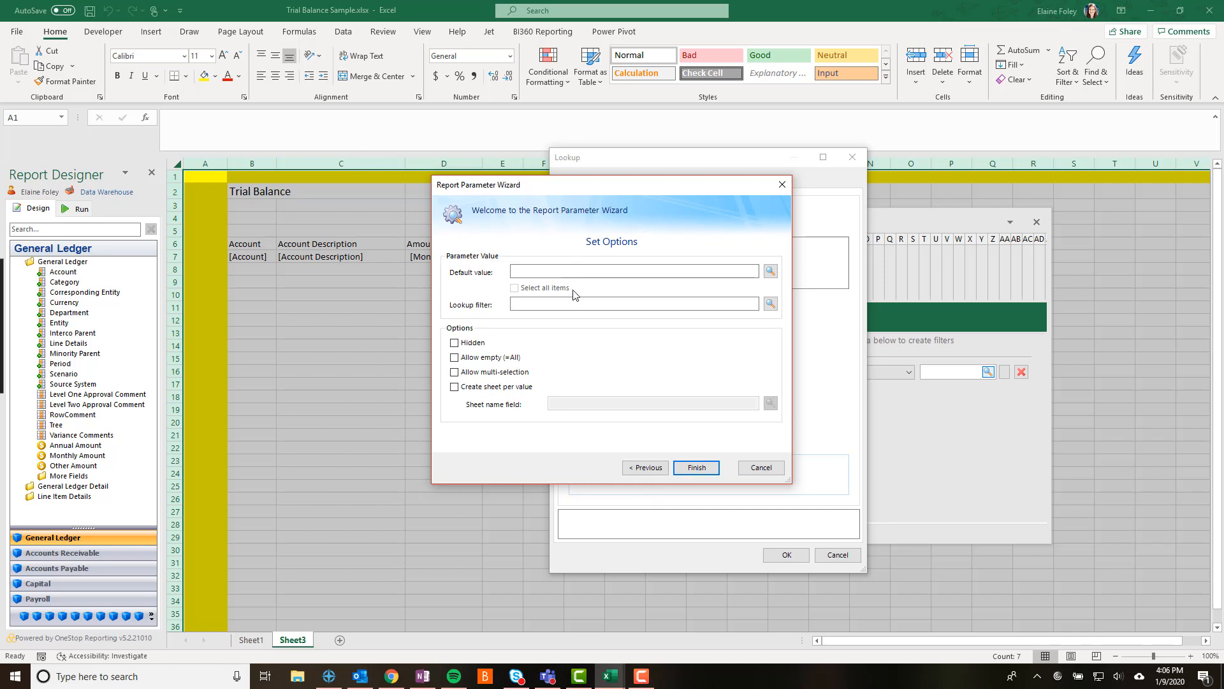
pyautogui.click(454, 357)
pyautogui.click(454, 372)
pyautogui.click(697, 467)
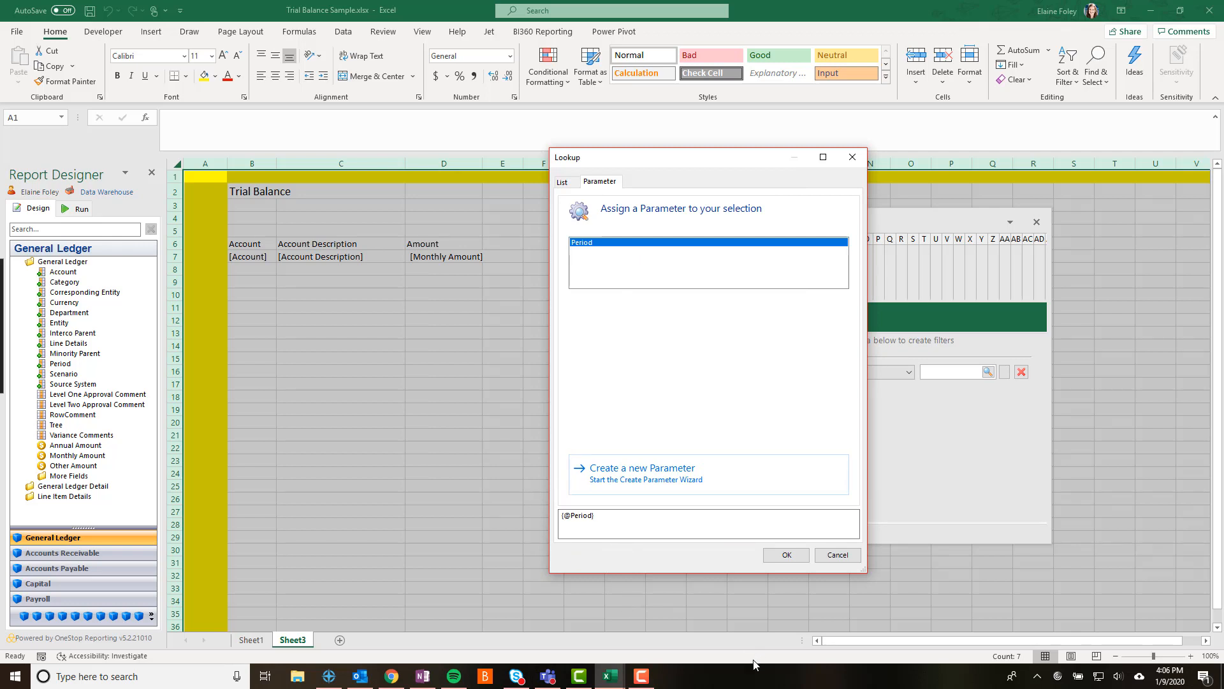
pyautogui.click(784, 556)
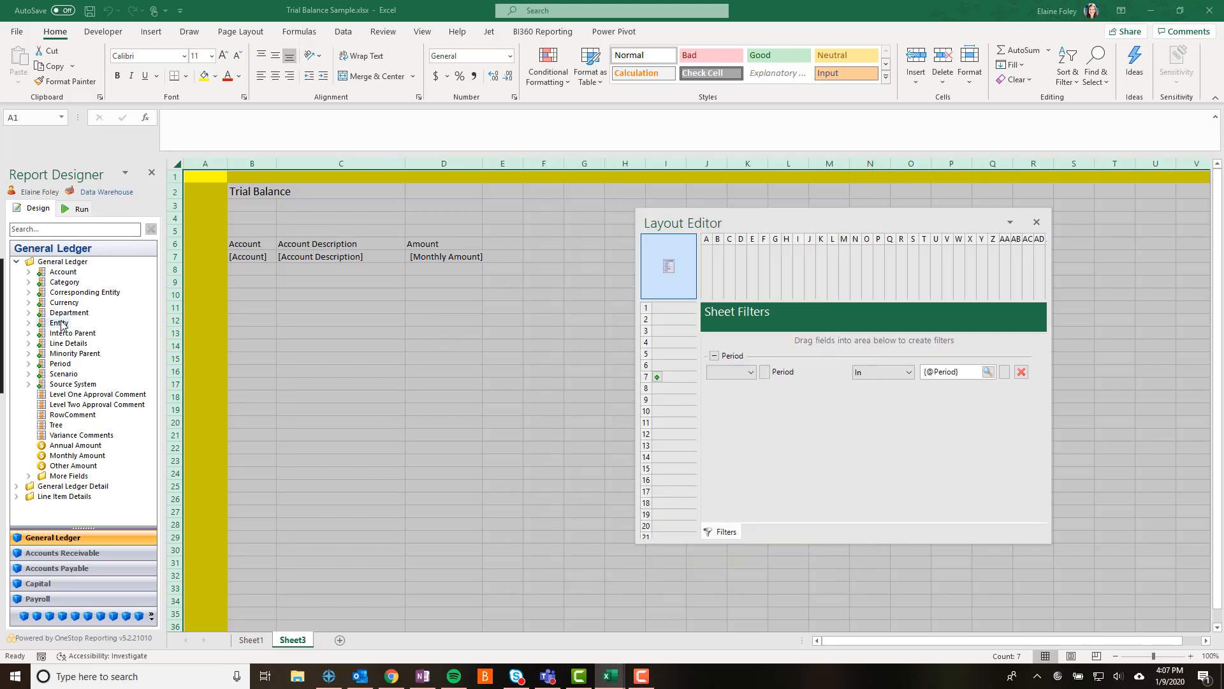
# - Add the General Ledger Entity field as a sheet filter and set it to SUS (Corporate US)
pyautogui.moveTo(61, 326); pyautogui.dragTo(818, 434)
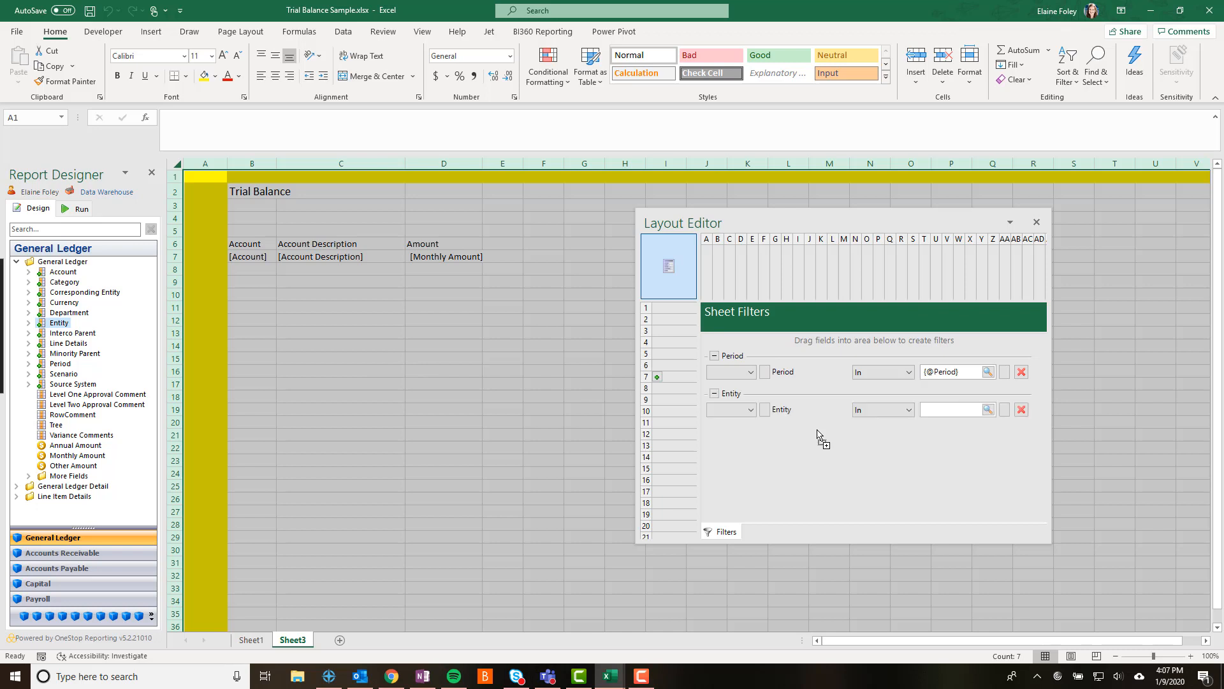
pyautogui.click(988, 410)
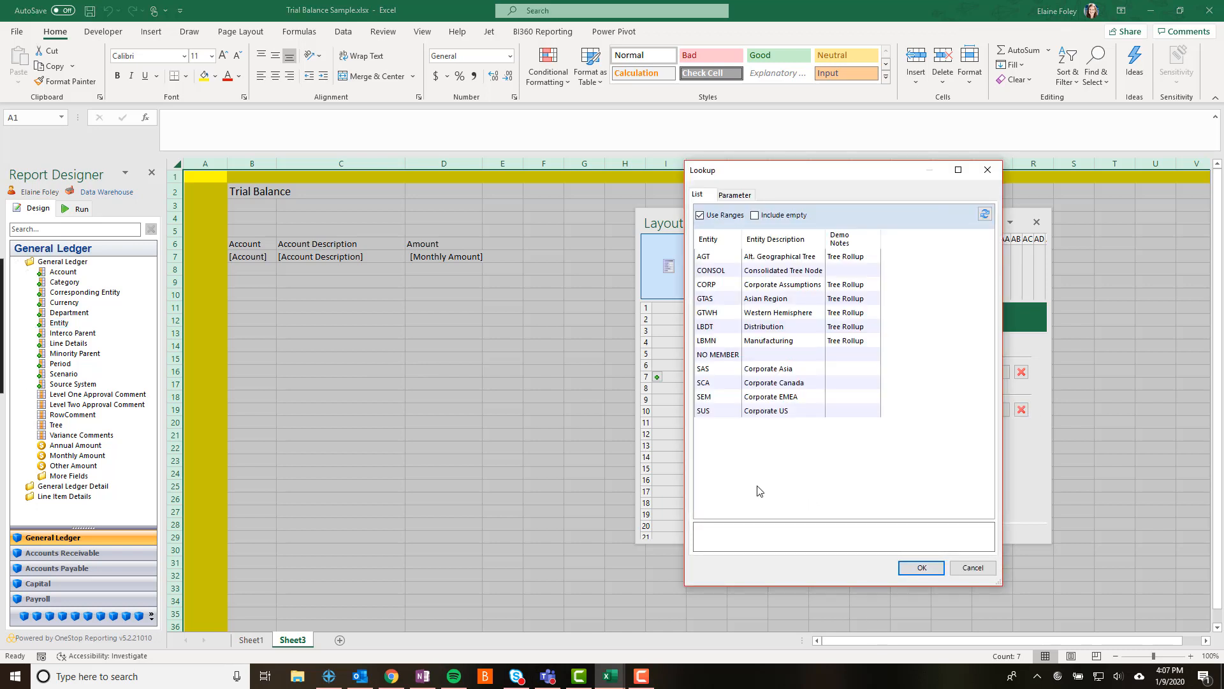
pyautogui.click(765, 412)
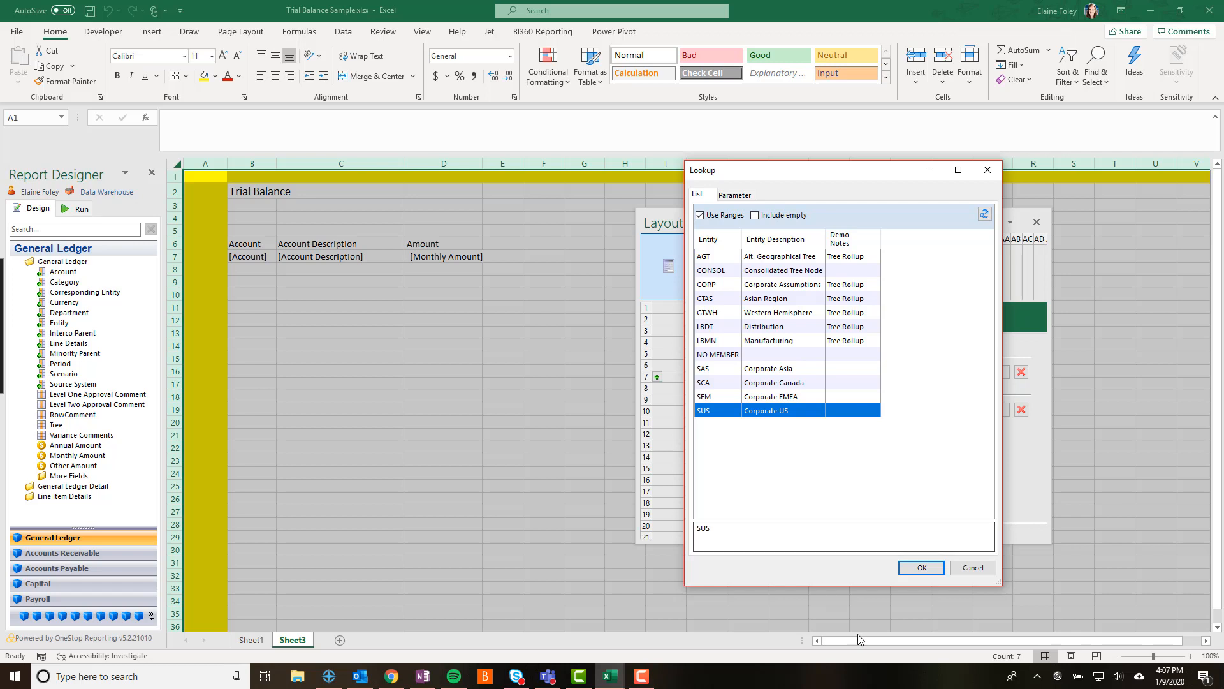
pyautogui.click(921, 568)
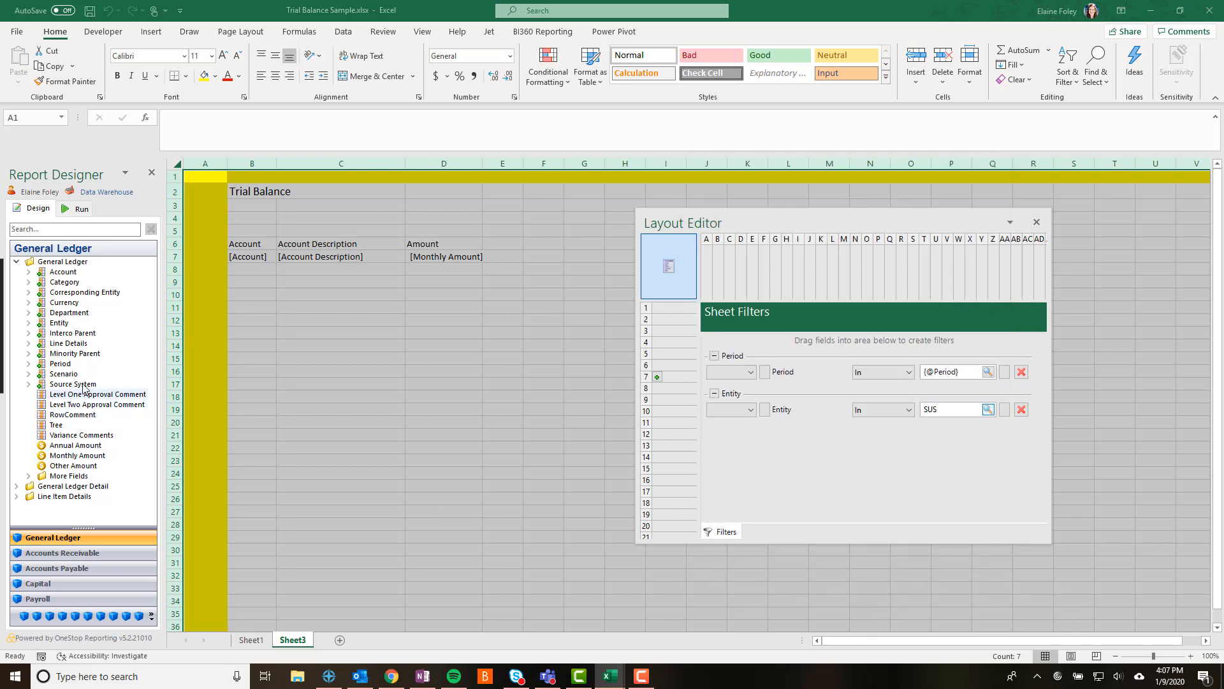
# - Add the General Ledger Category field as a sheet filter and set it to MAIN (Main Transactions)
pyautogui.moveTo(62, 284); pyautogui.dragTo(998, 444)
pyautogui.click(988, 448)
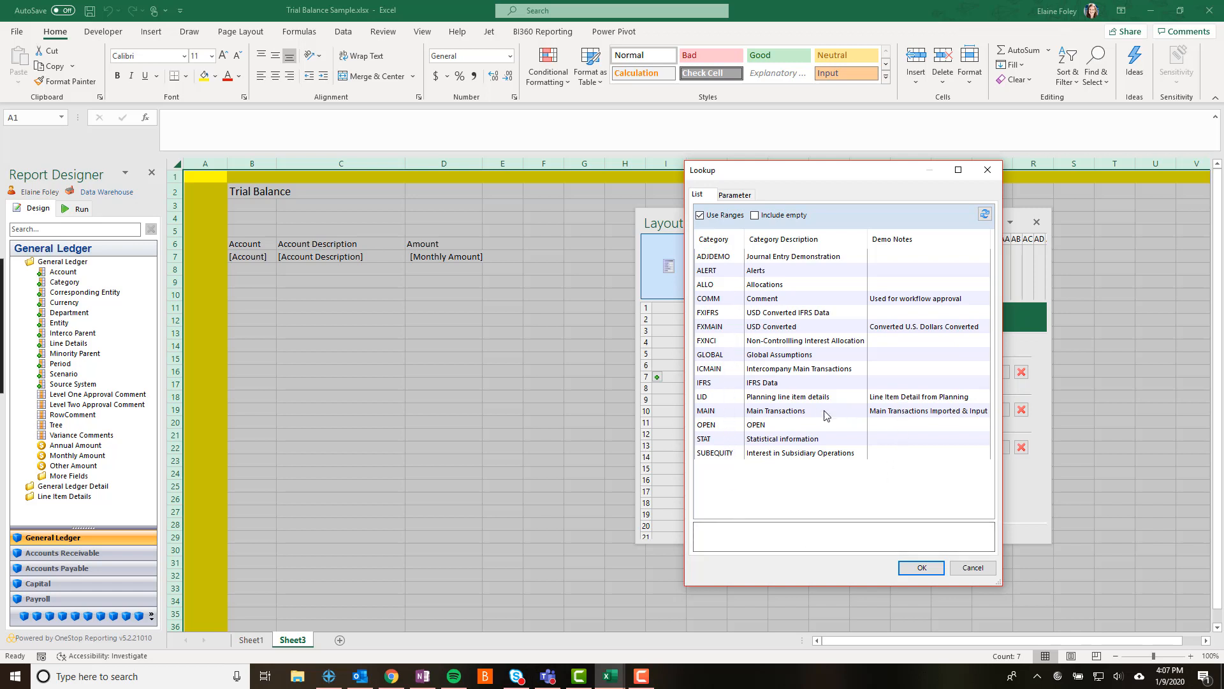
pyautogui.click(769, 411)
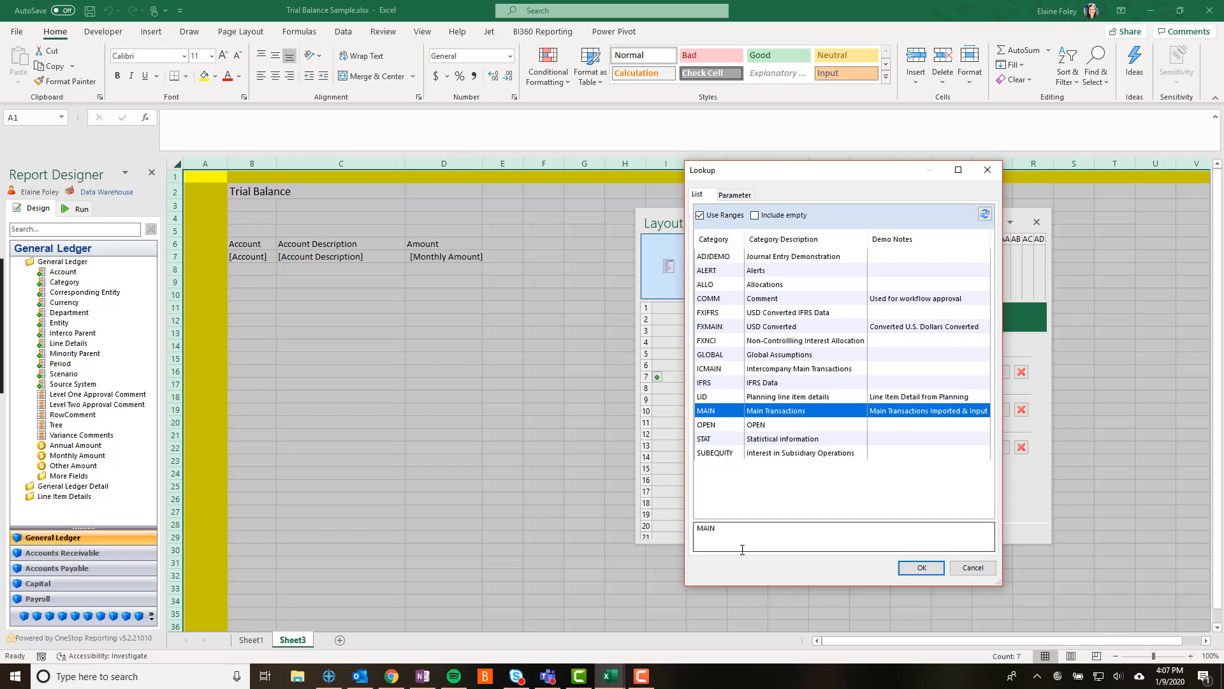
pyautogui.click(921, 568)
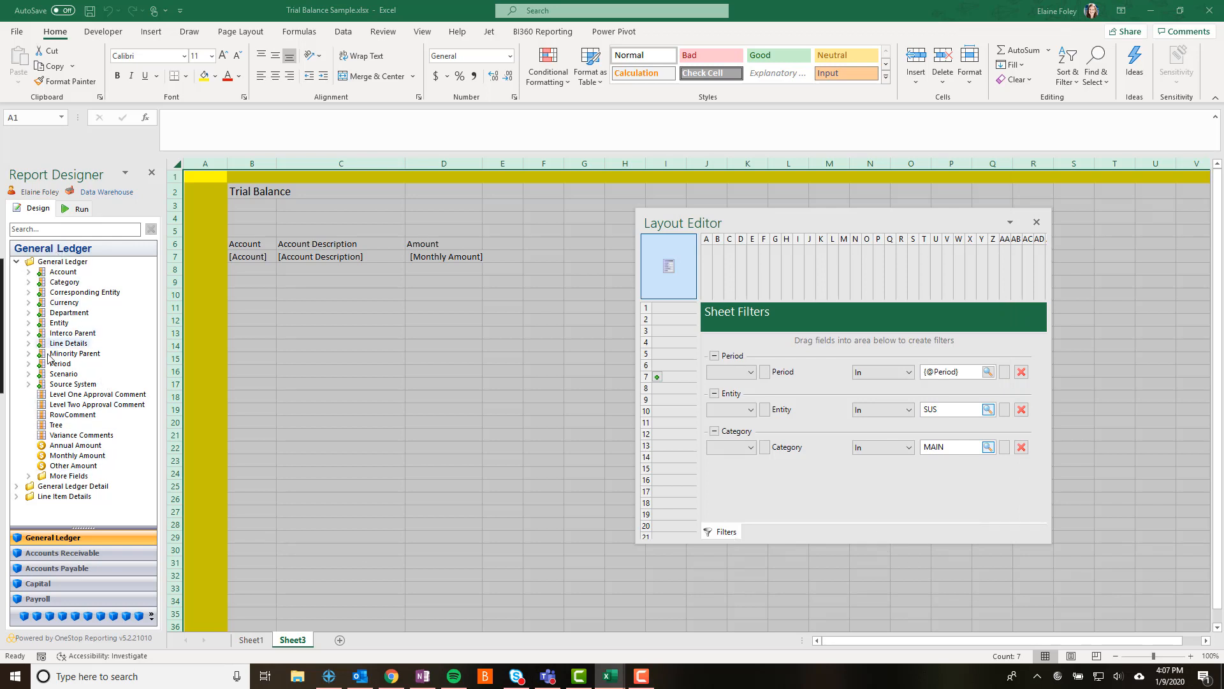
# - Add the General Ledger Scenario field as a sheet filter and set it to ACT (Actual)
pyautogui.moveTo(58, 376); pyautogui.dragTo(852, 497)
pyautogui.click(988, 484)
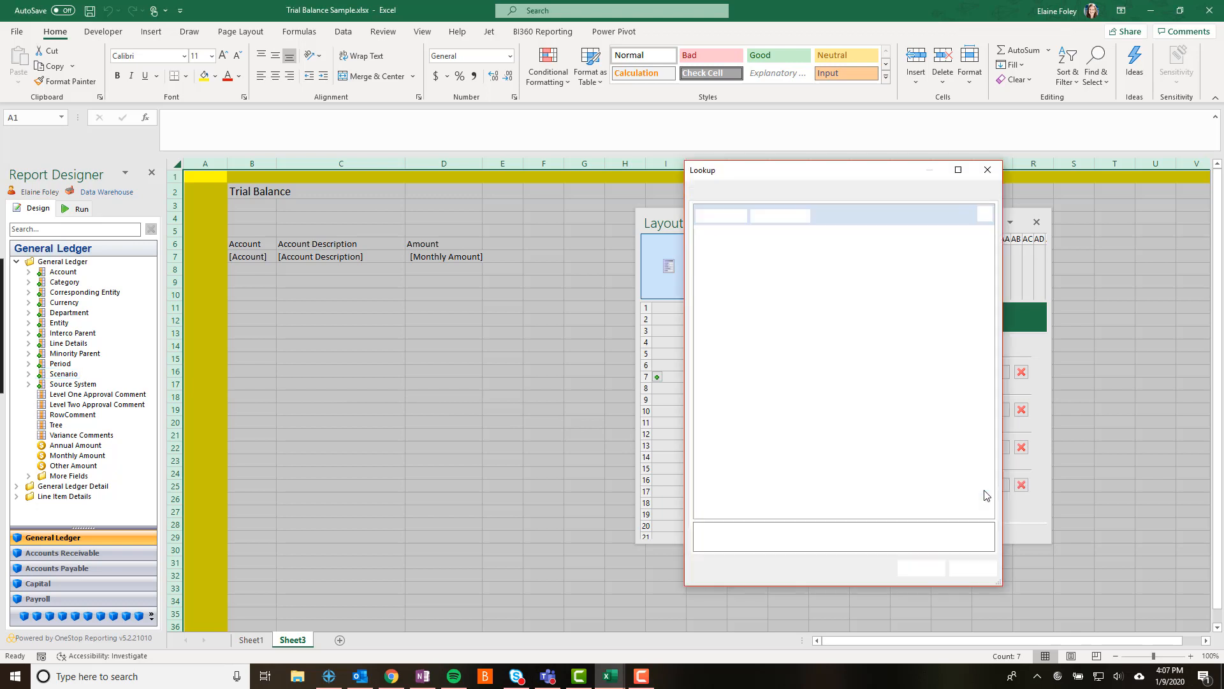
pyautogui.click(753, 262)
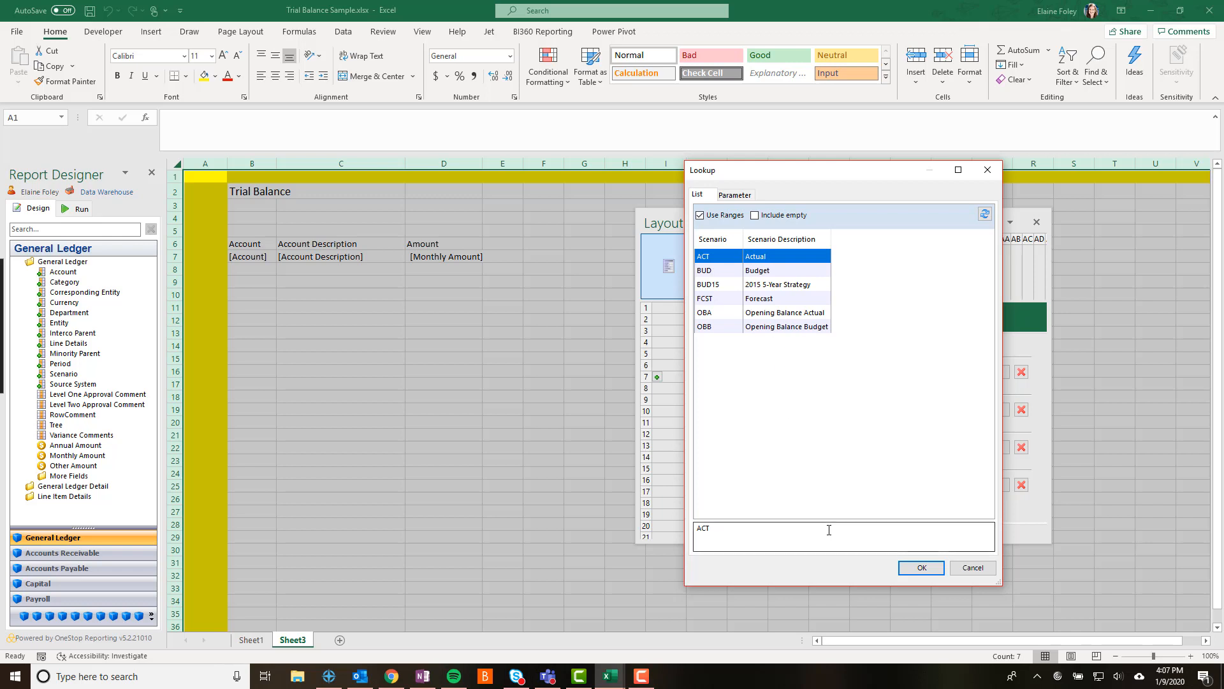
pyautogui.click(922, 568)
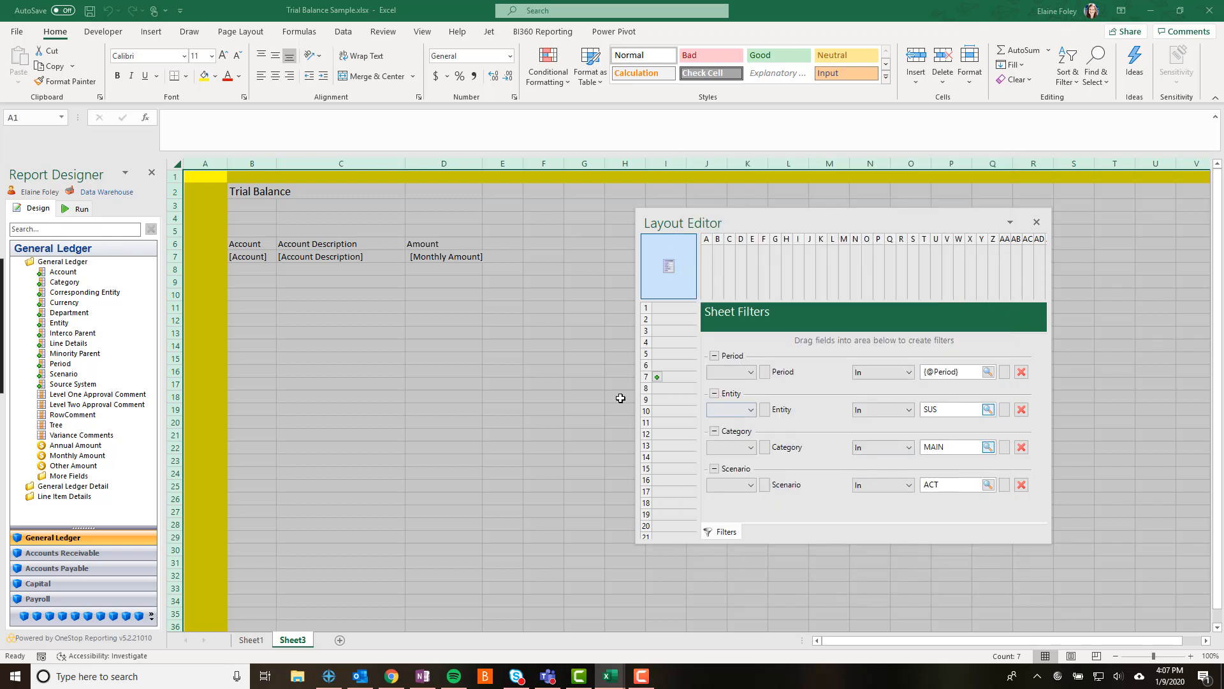
# - Make the column headings in B6:D6 bold
pyautogui.click(449, 333)
pyautogui.moveTo(253, 242); pyautogui.dragTo(473, 243)
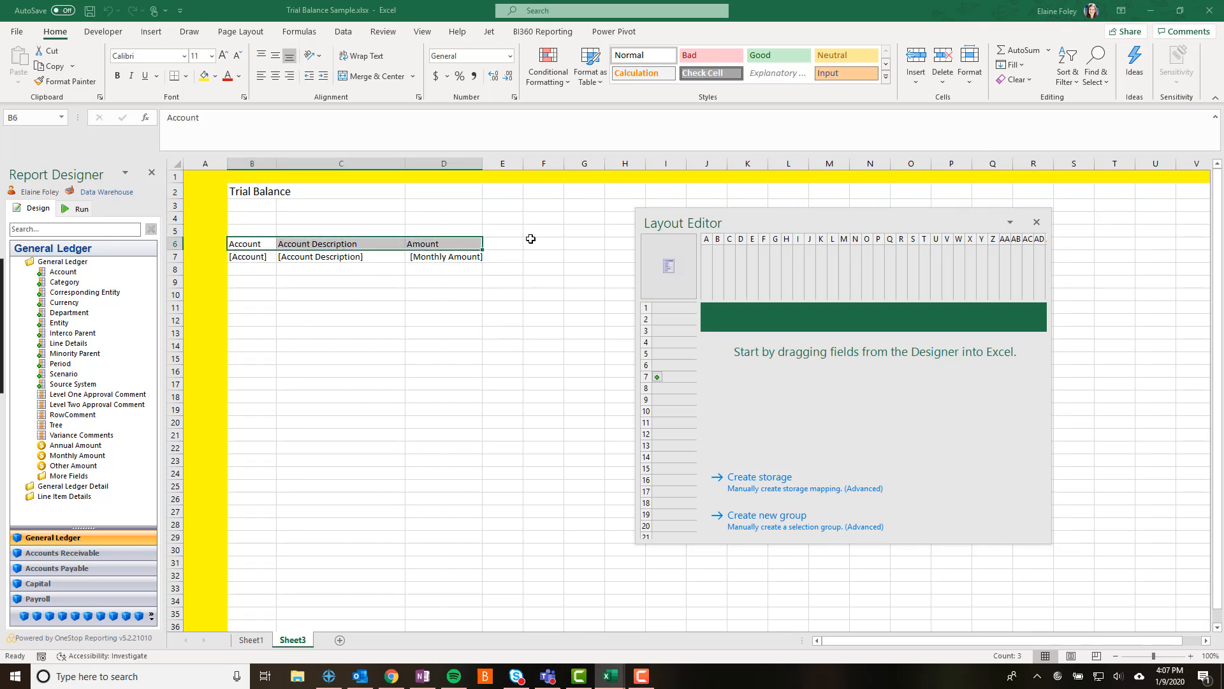
pyautogui.hotkey('ctrl', 'b')
pyautogui.click(444, 342)
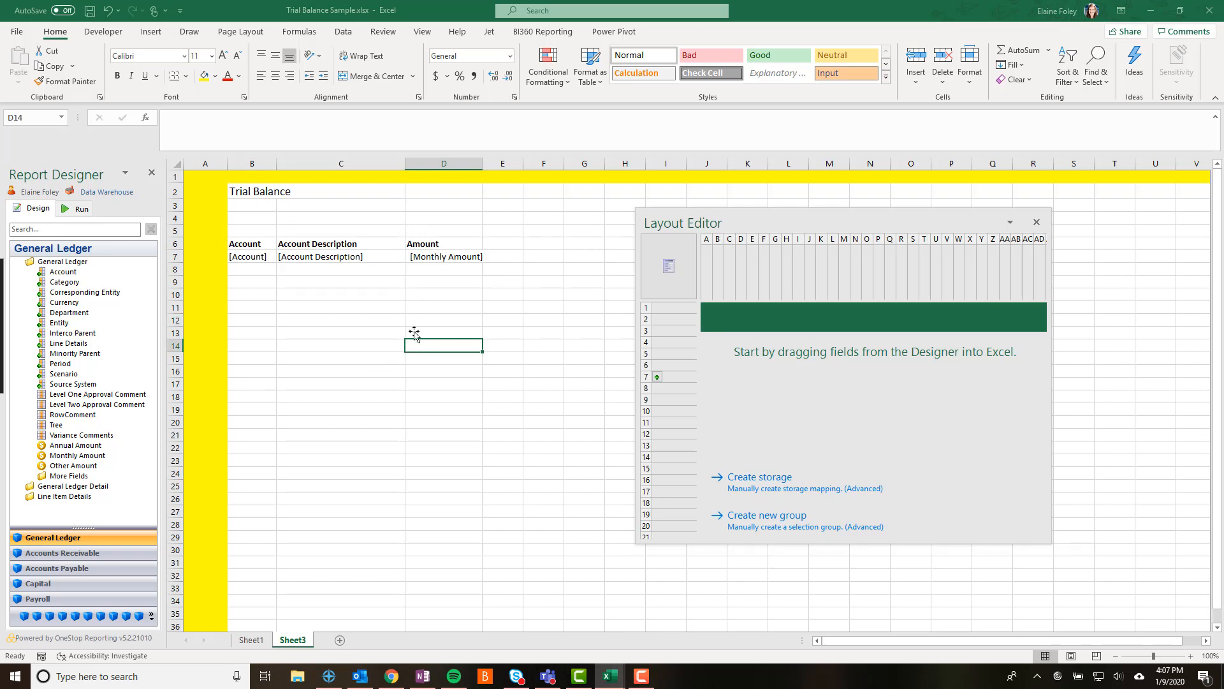
# - Try a standard total with the formula =SUM(D7:D8) in D9, and clear the cell again
pyautogui.click(440, 282)
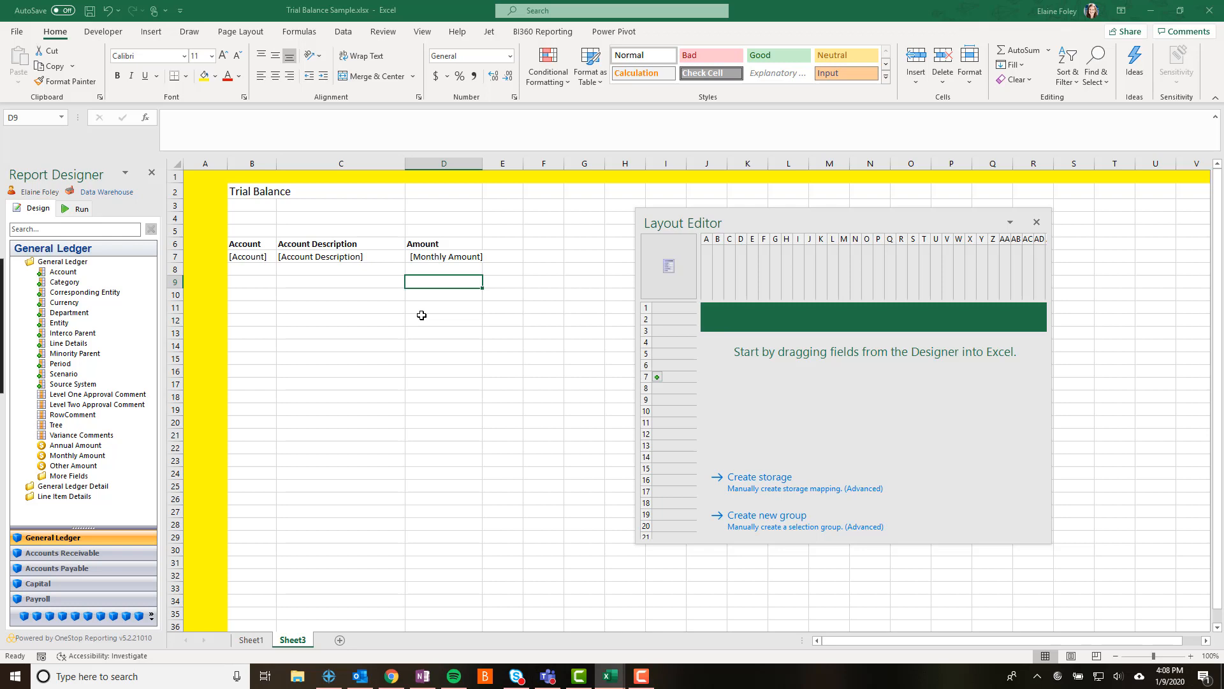
pyautogui.write('=SUM(')
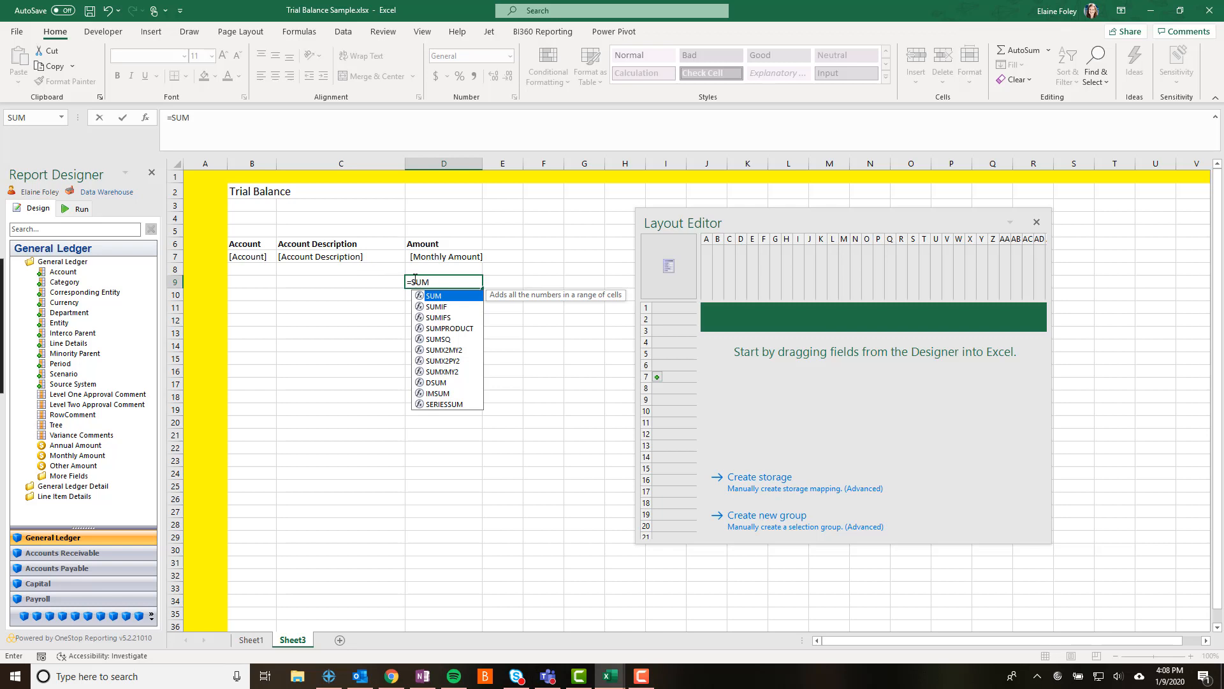
pyautogui.write('(')
pyautogui.moveTo(435, 256); pyautogui.dragTo(437, 269)
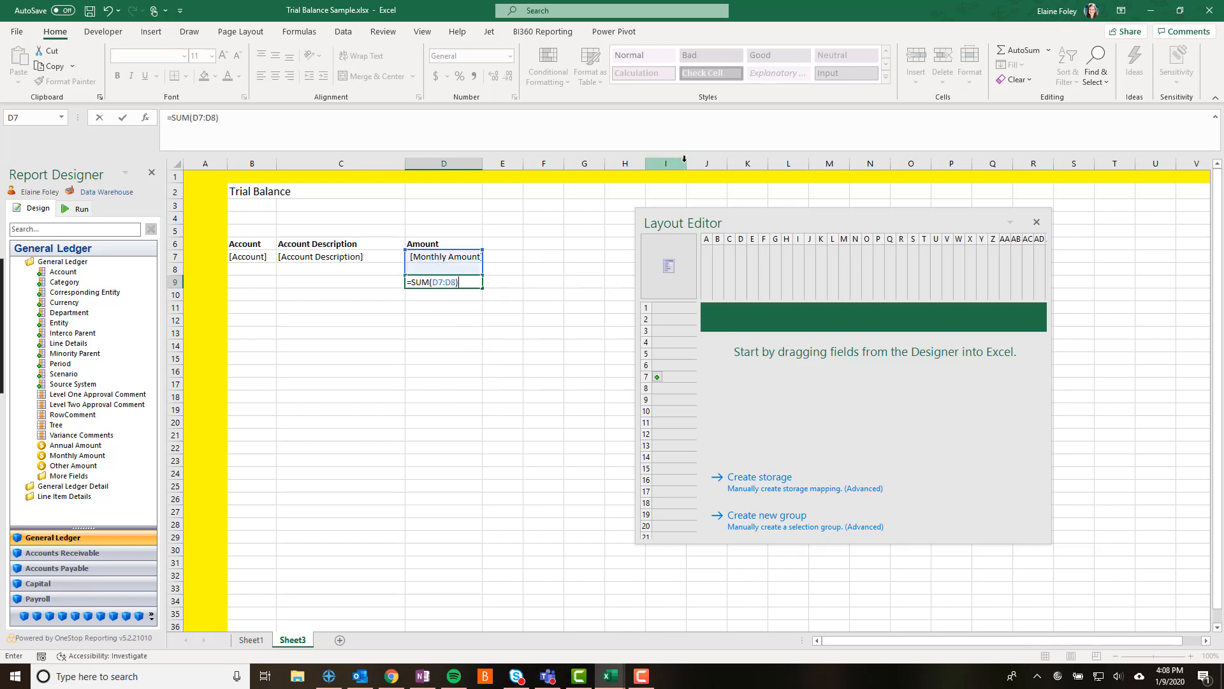
pyautogui.press('Return')
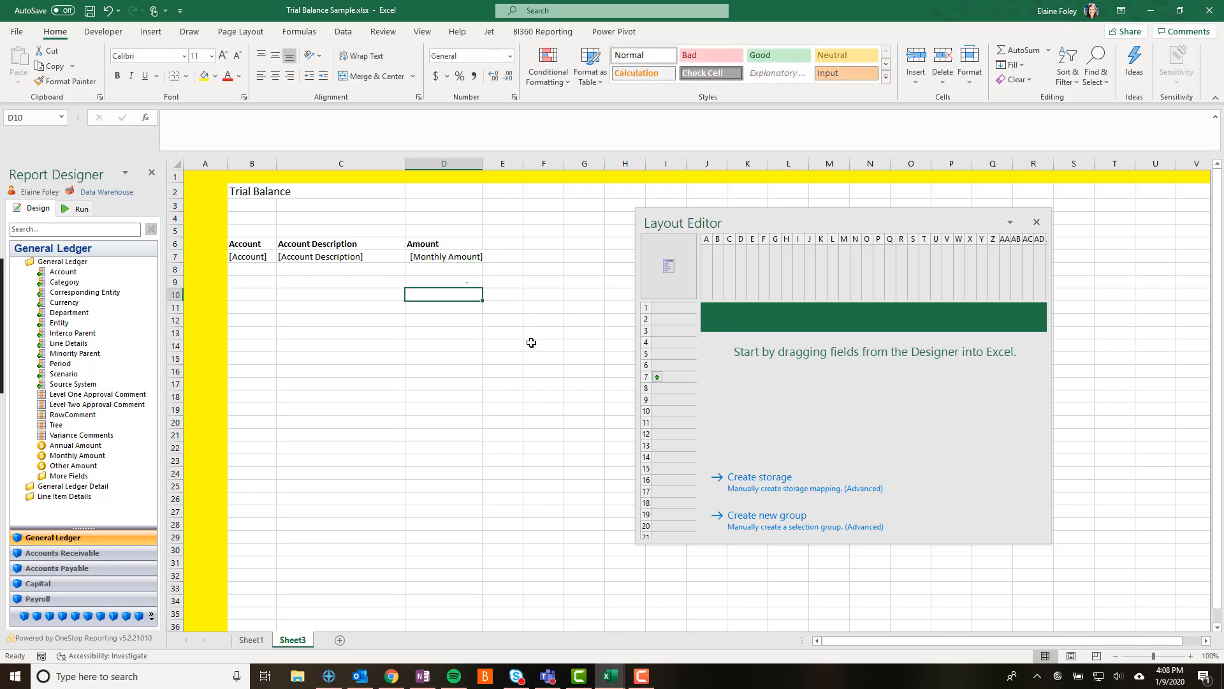
pyautogui.click(459, 282)
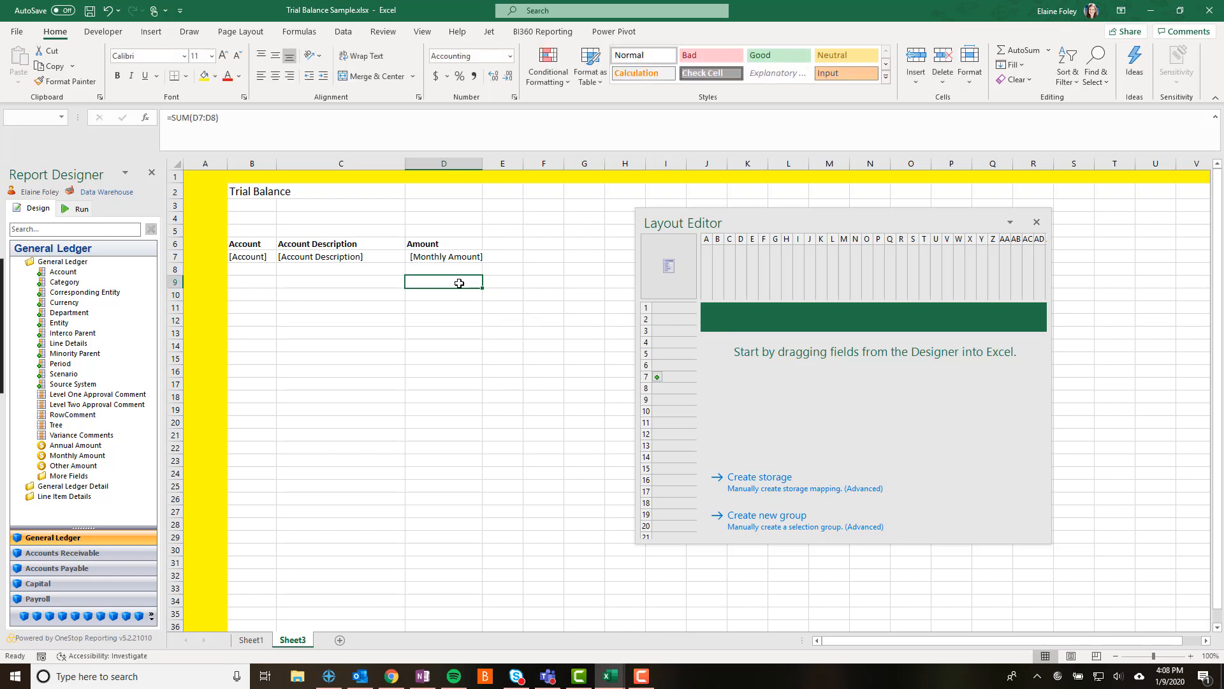
pyautogui.click(459, 347)
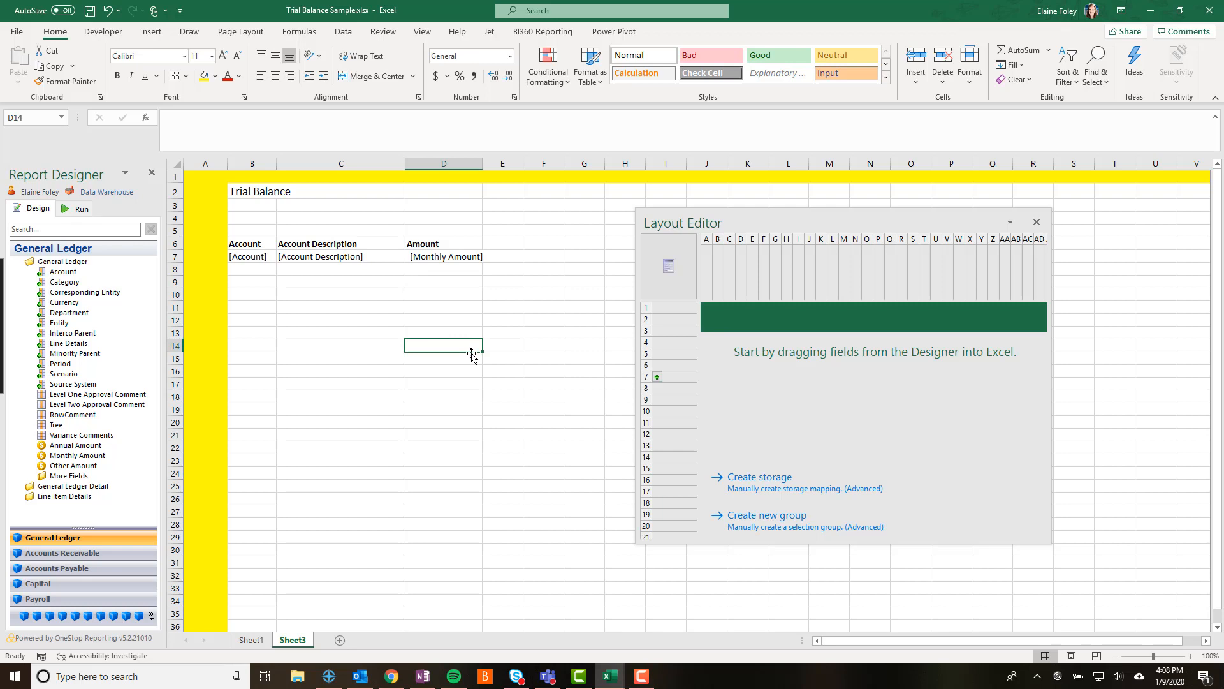
# - Insert the OneStop Reporting sum formula =SUM(OSRRef(D7)) in D8 and apply the dollar accounting format
pyautogui.click(430, 271)
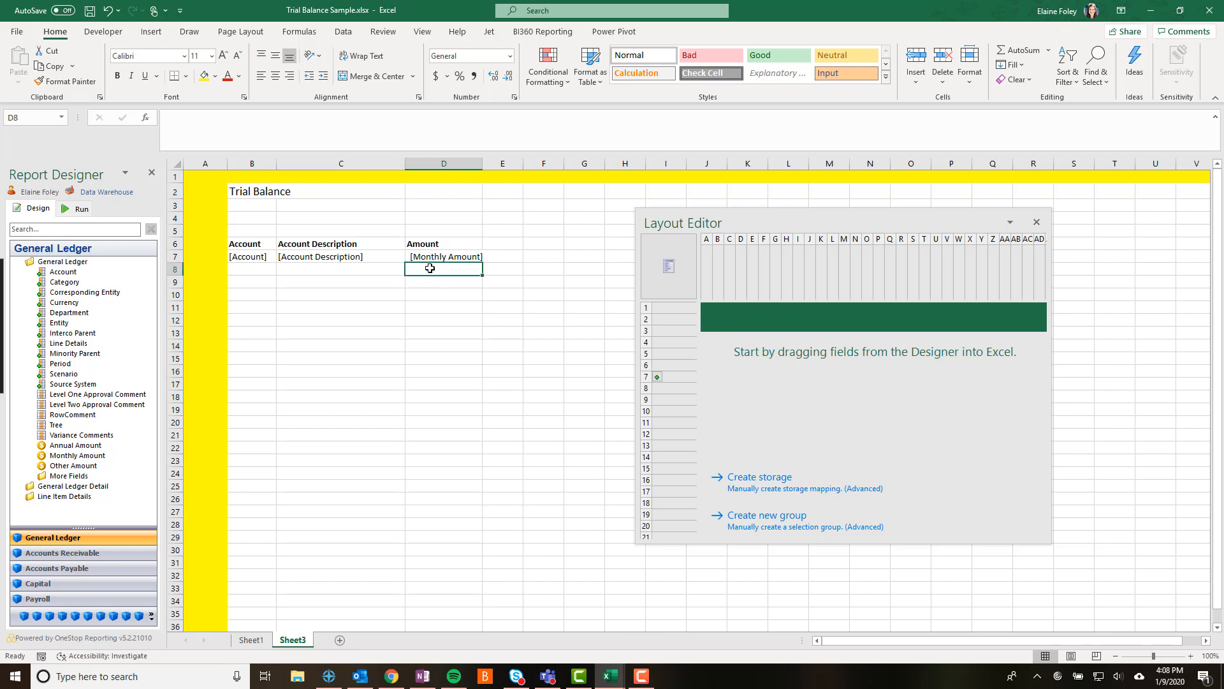
pyautogui.rightClick(431, 268)
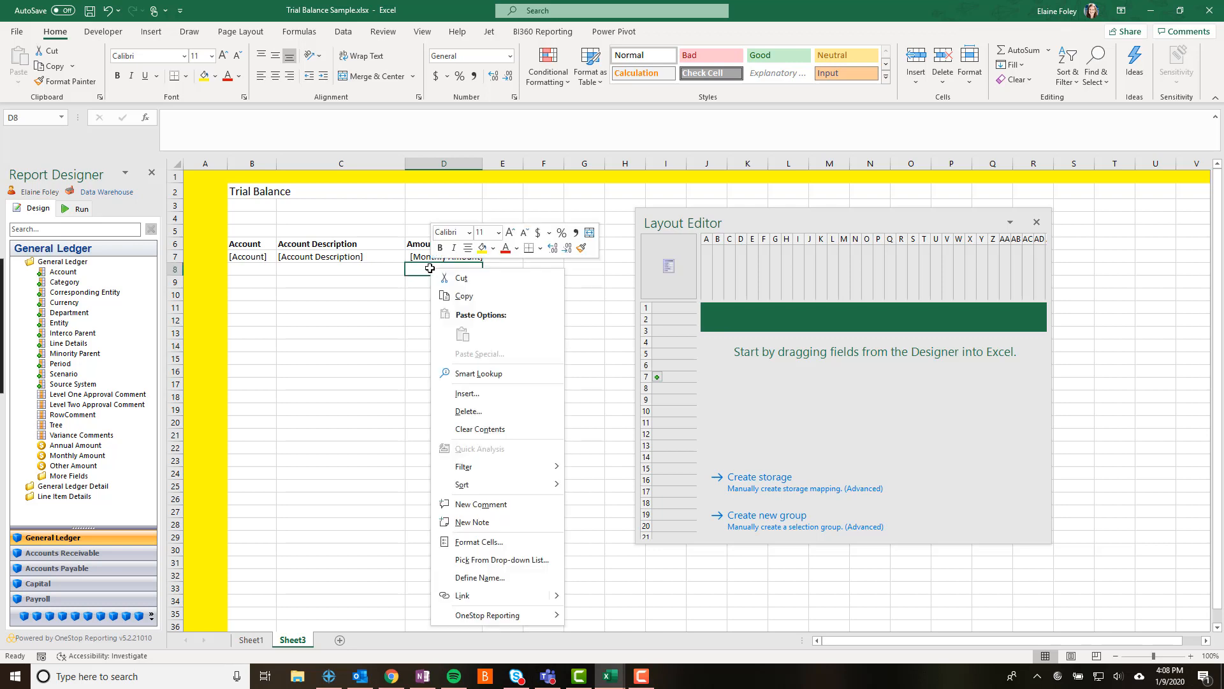
pyautogui.moveTo(489, 619)
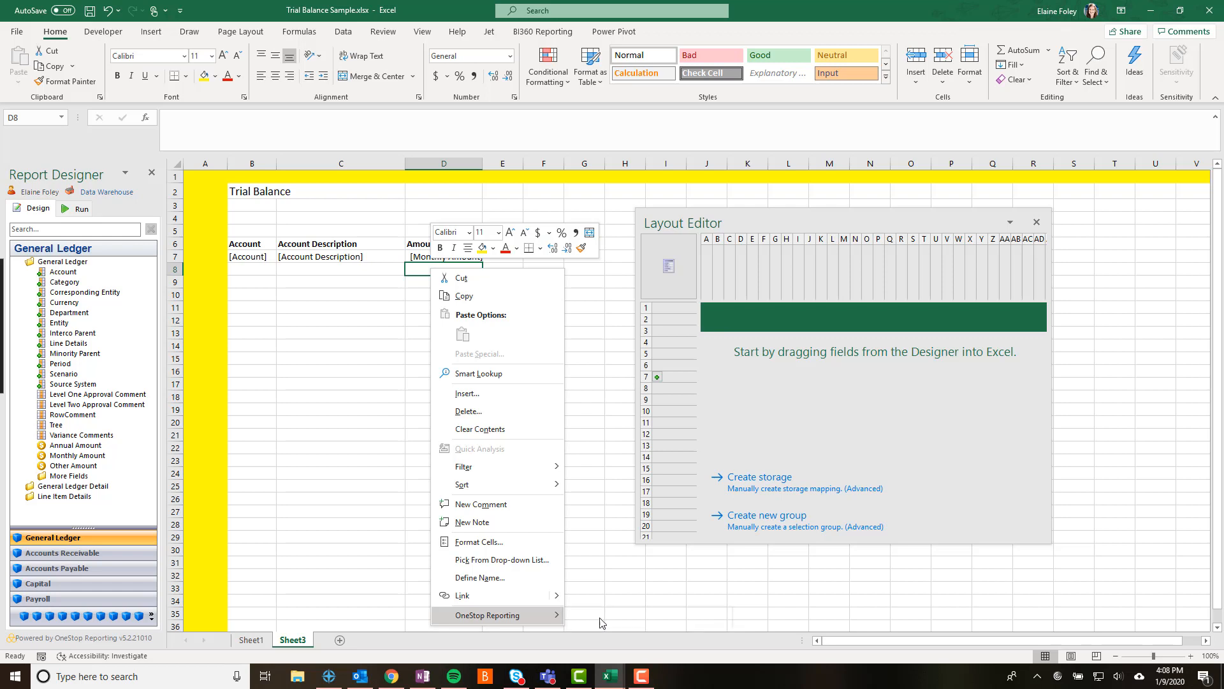
pyautogui.click(583, 623)
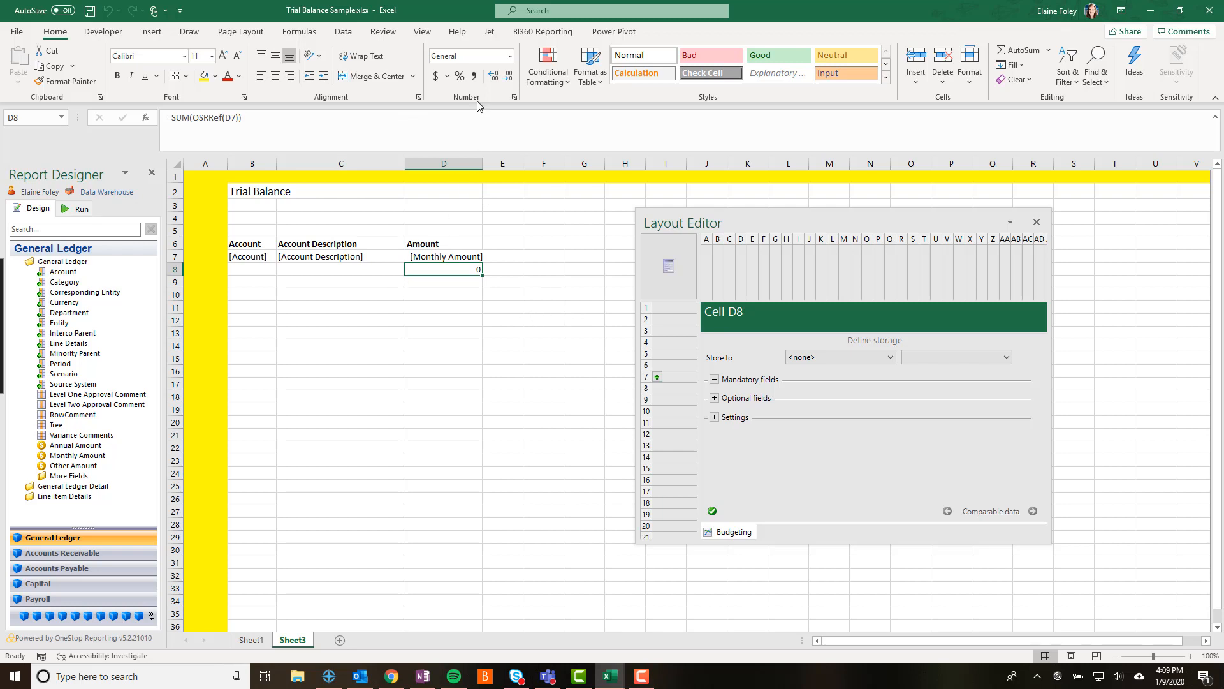
pyautogui.click(435, 75)
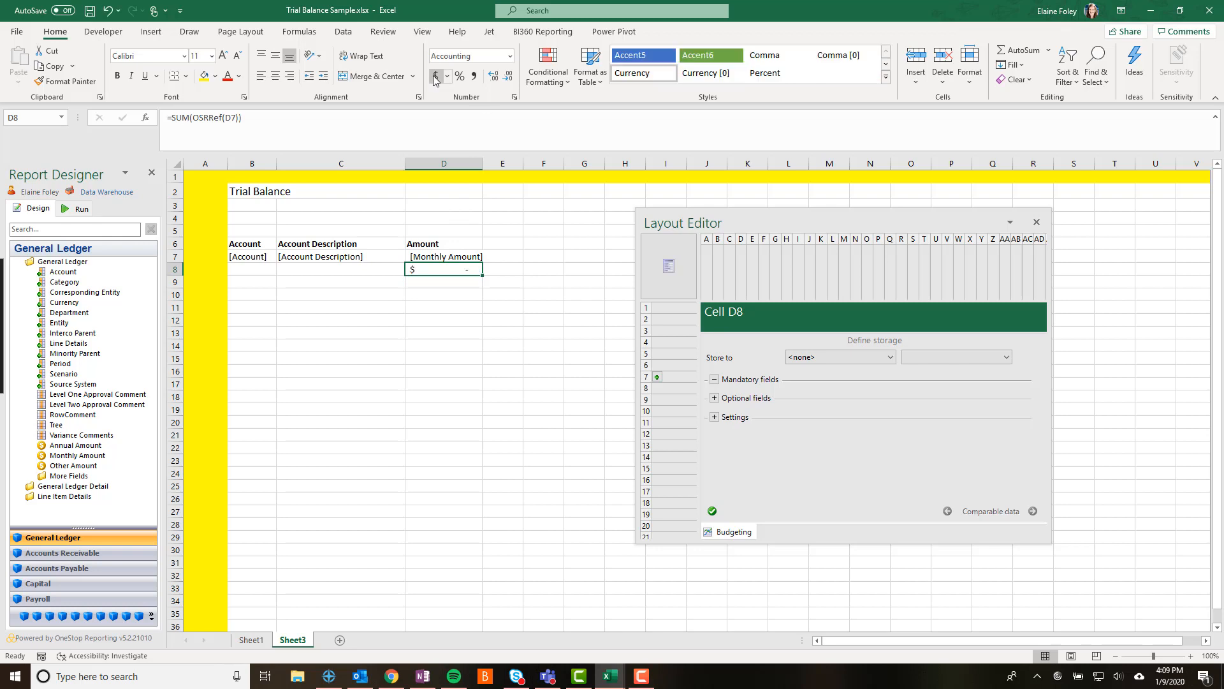
# - Enter the label "Total" in C8 and align it right beside the total amount
pyautogui.click(341, 267)
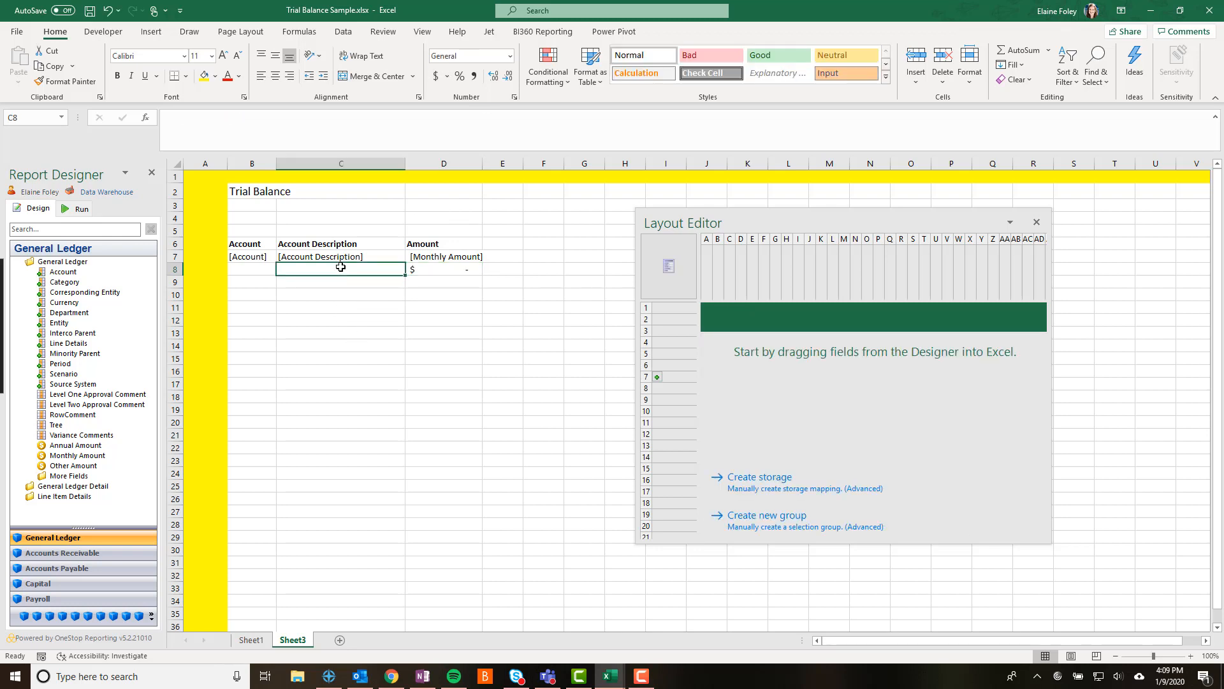
pyautogui.write('To')
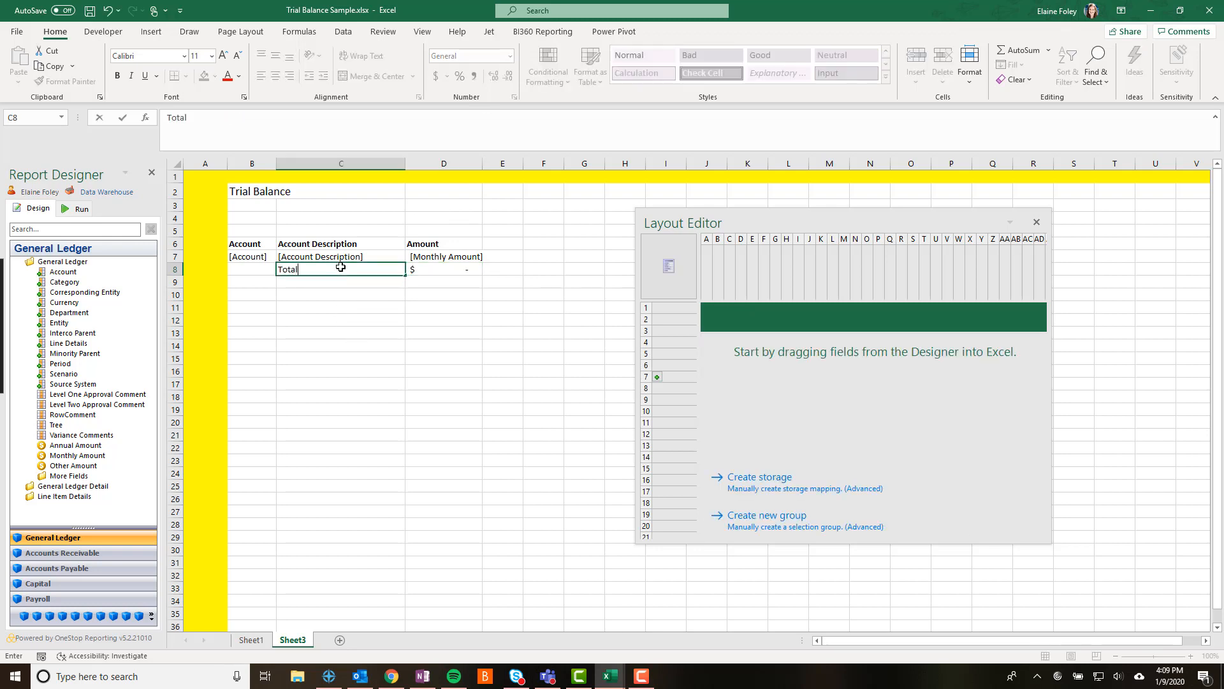
pyautogui.write('tal')
pyautogui.press('Return')
pyautogui.click(341, 267)
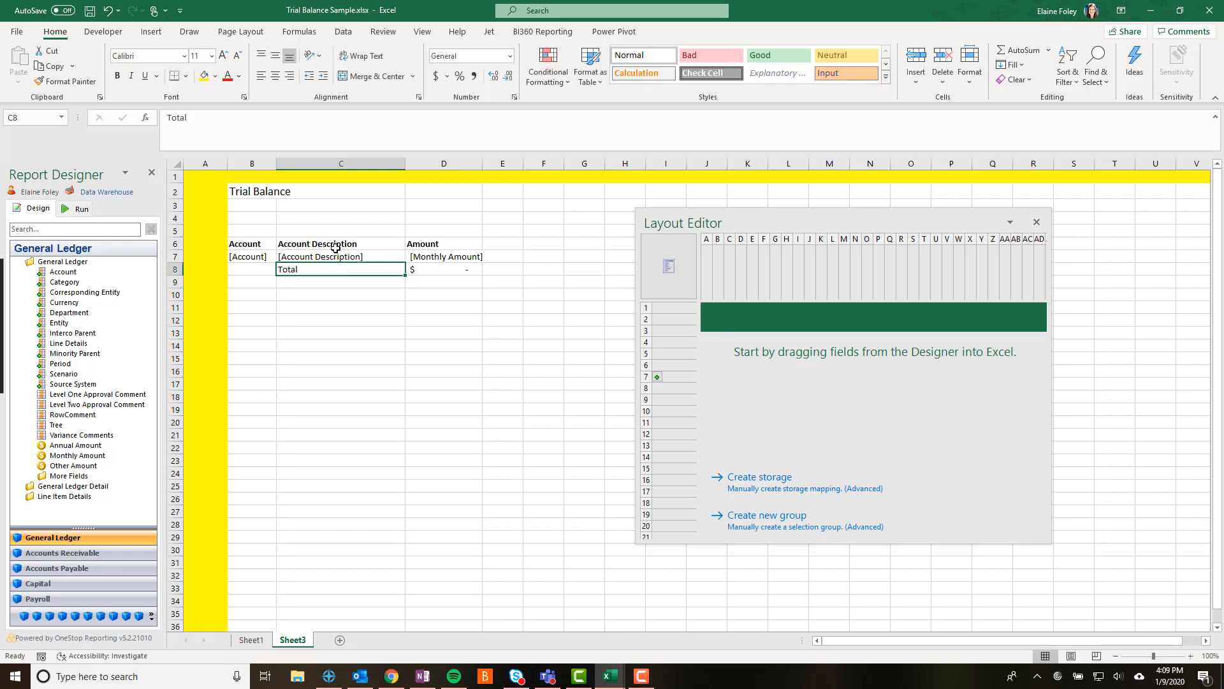
pyautogui.click(292, 75)
pyautogui.click(458, 343)
# - Apply the Accent5 cell style to the column headings in B6:D6
pyautogui.moveTo(243, 246); pyautogui.dragTo(435, 246)
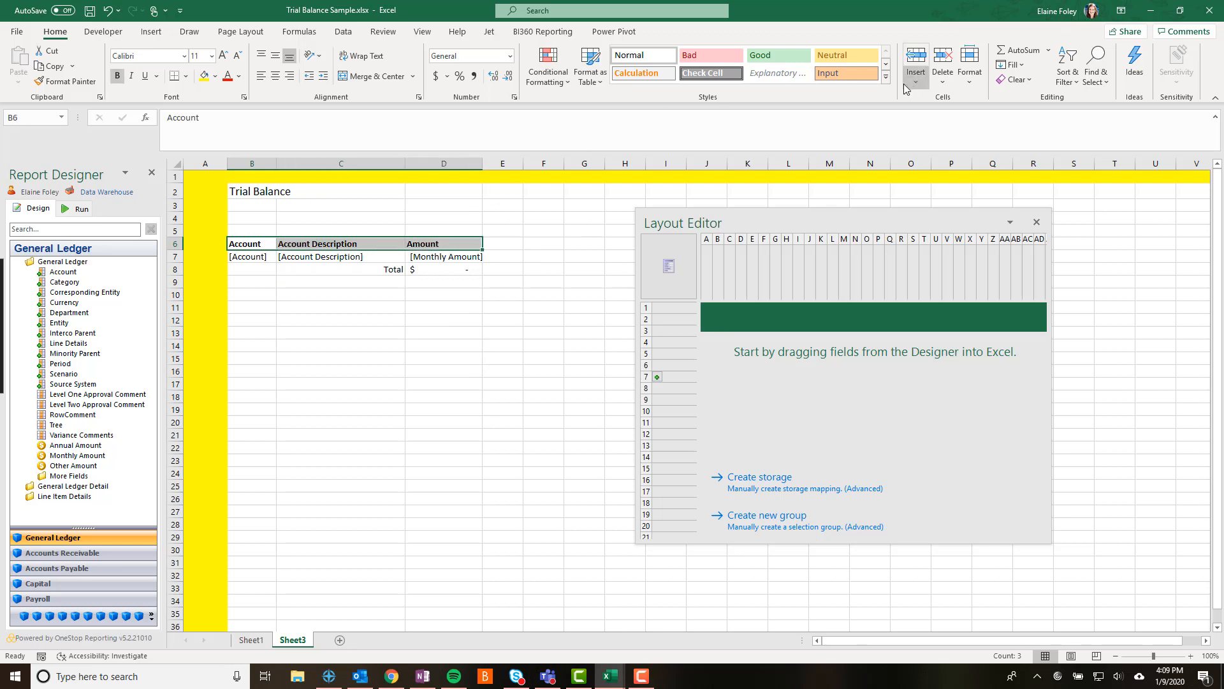
pyautogui.click(888, 79)
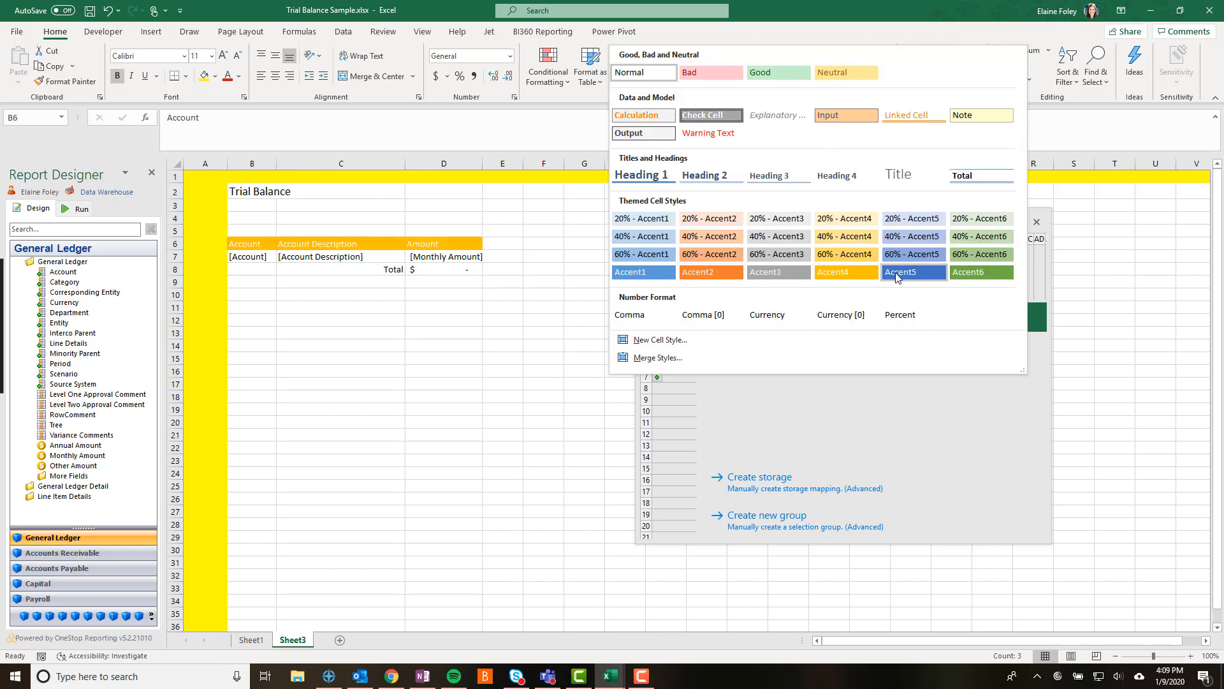
pyautogui.click(915, 271)
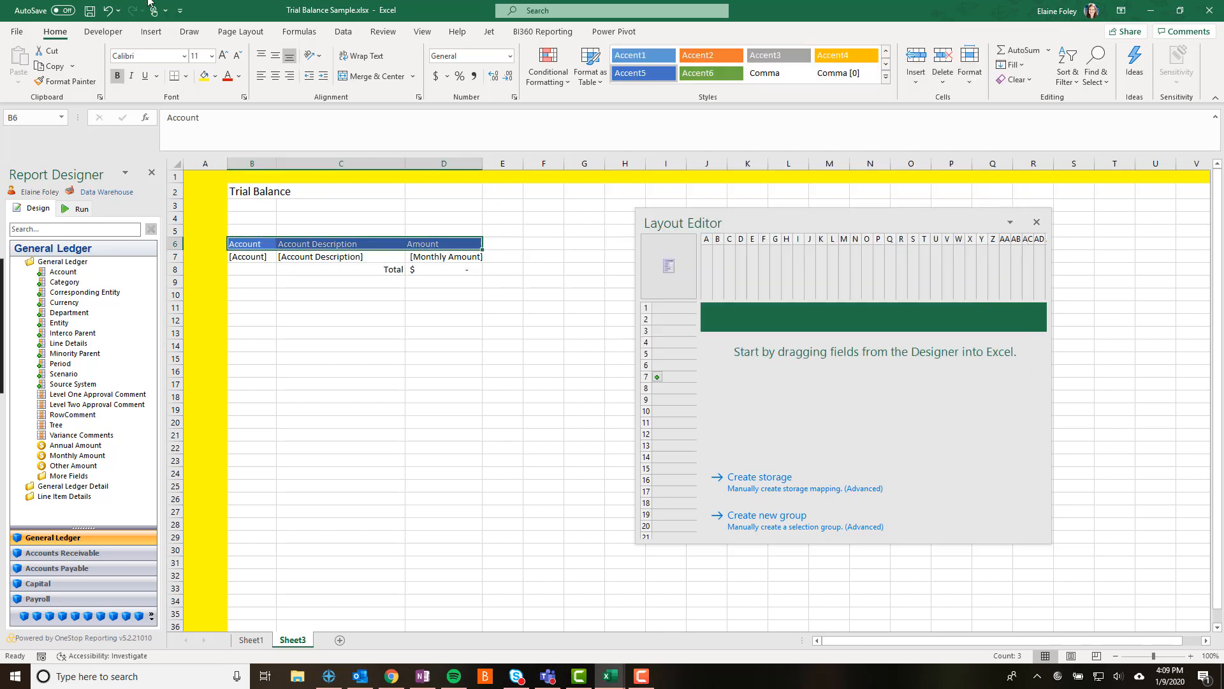
pyautogui.click(511, 316)
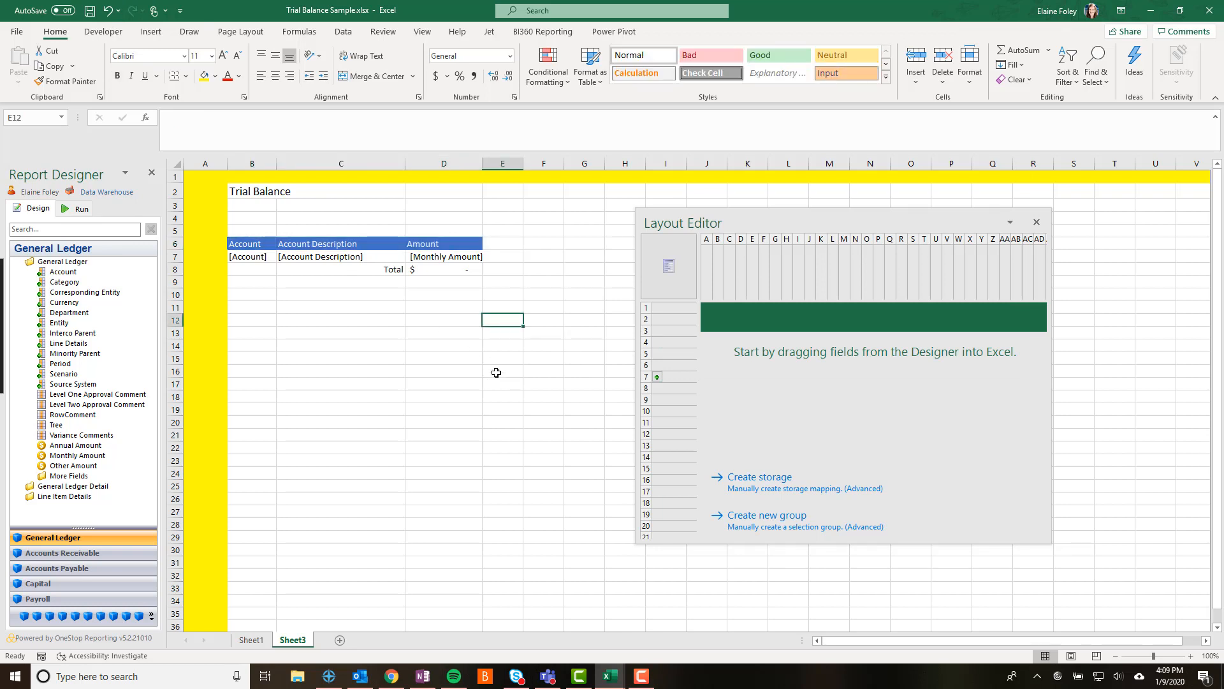
# - Run the report for period 202001 and check the total at the end of the Amount column
pyautogui.click(78, 209)
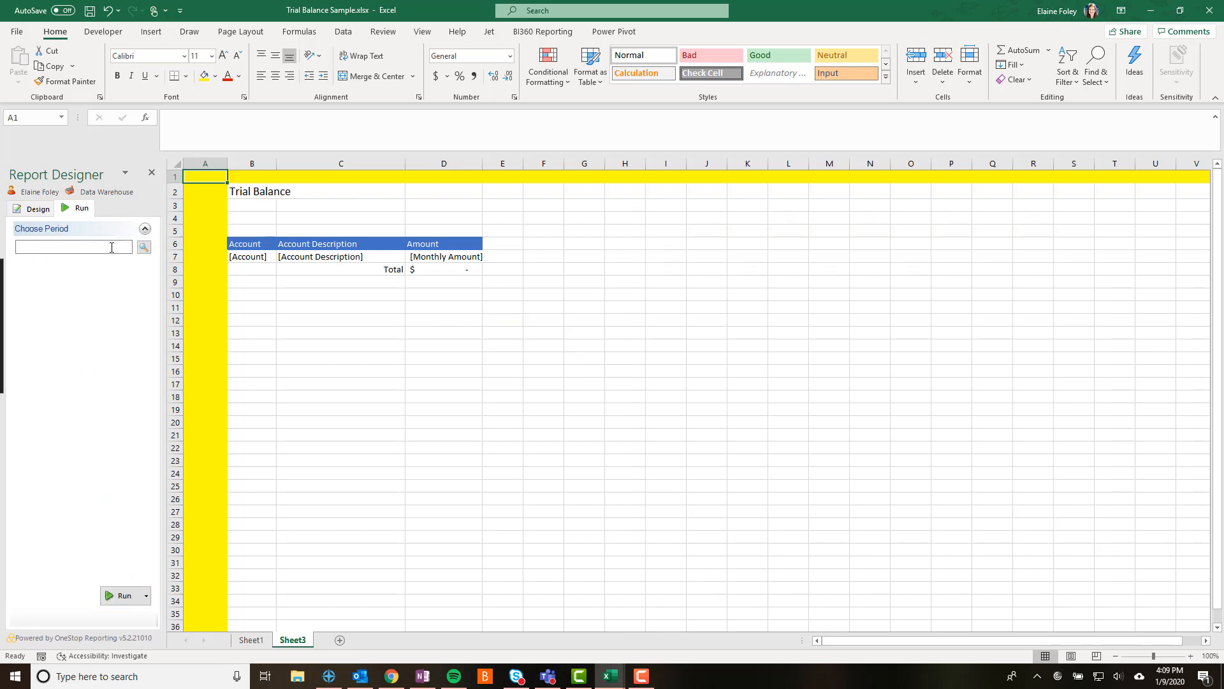
pyautogui.click(54, 248)
pyautogui.click(144, 248)
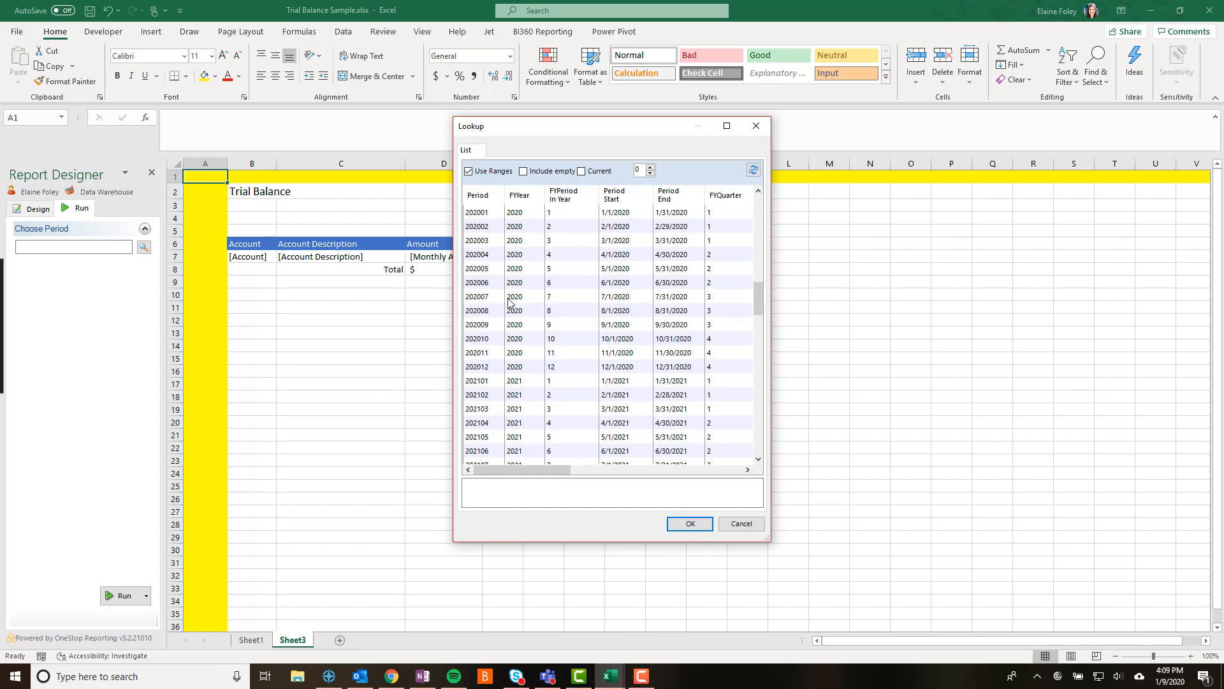
pyautogui.click(486, 214)
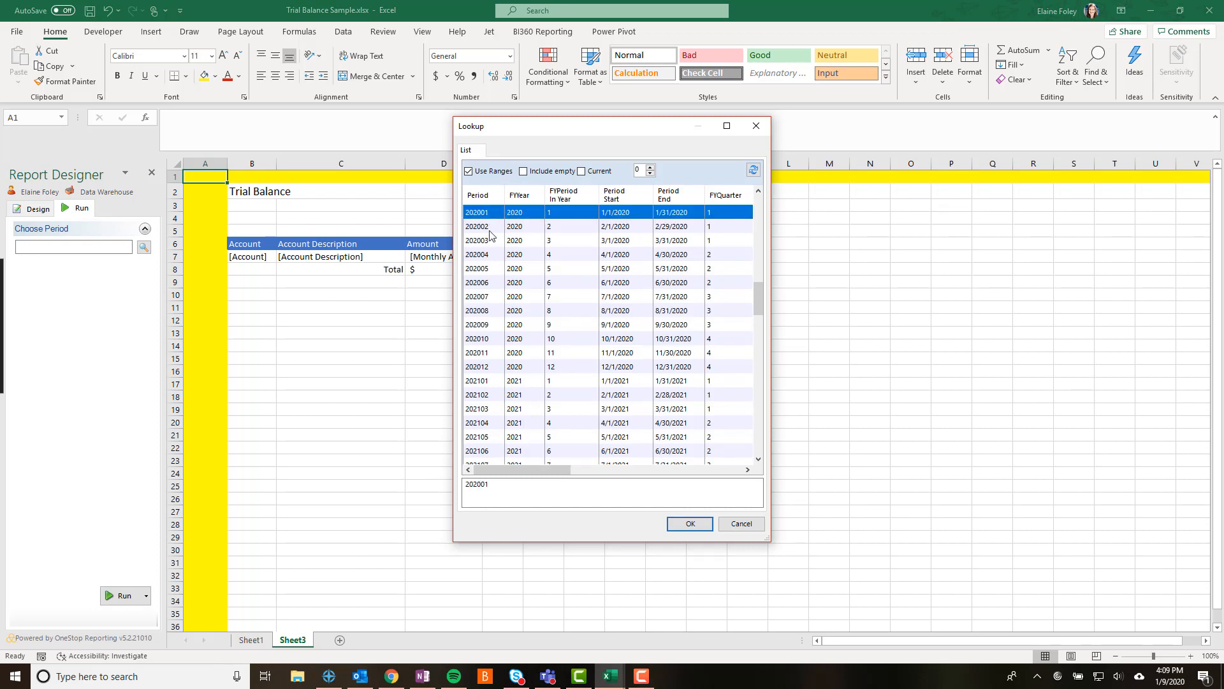
pyautogui.click(682, 529)
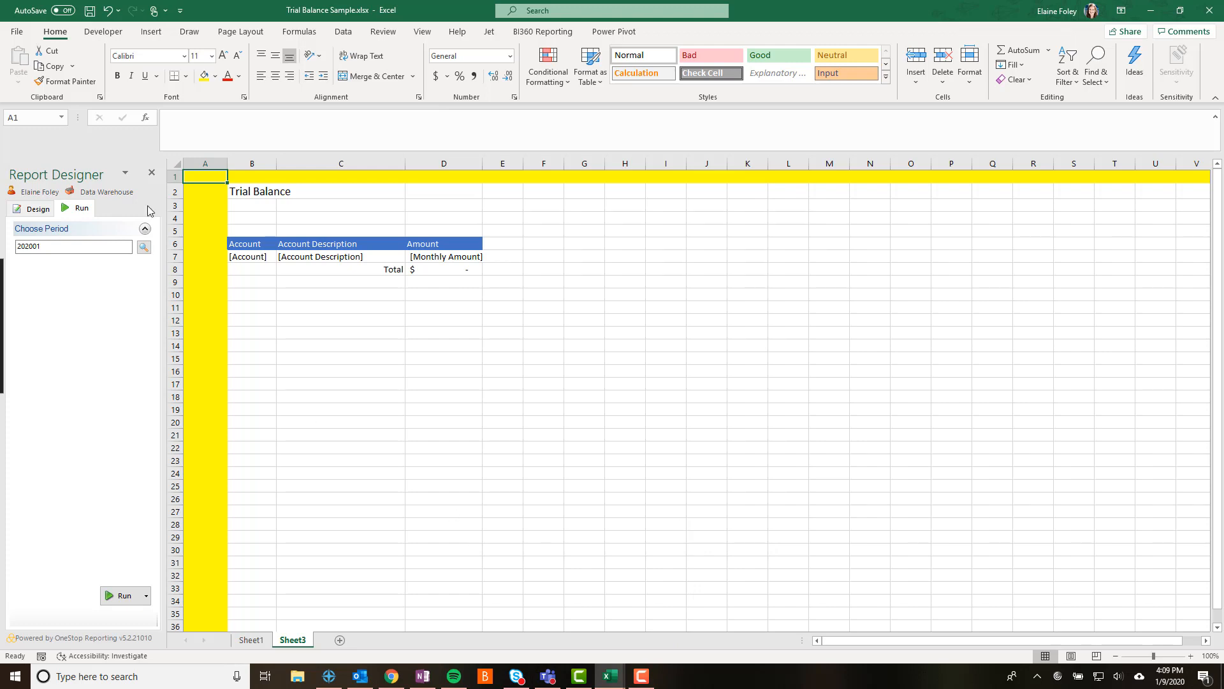
pyautogui.click(120, 596)
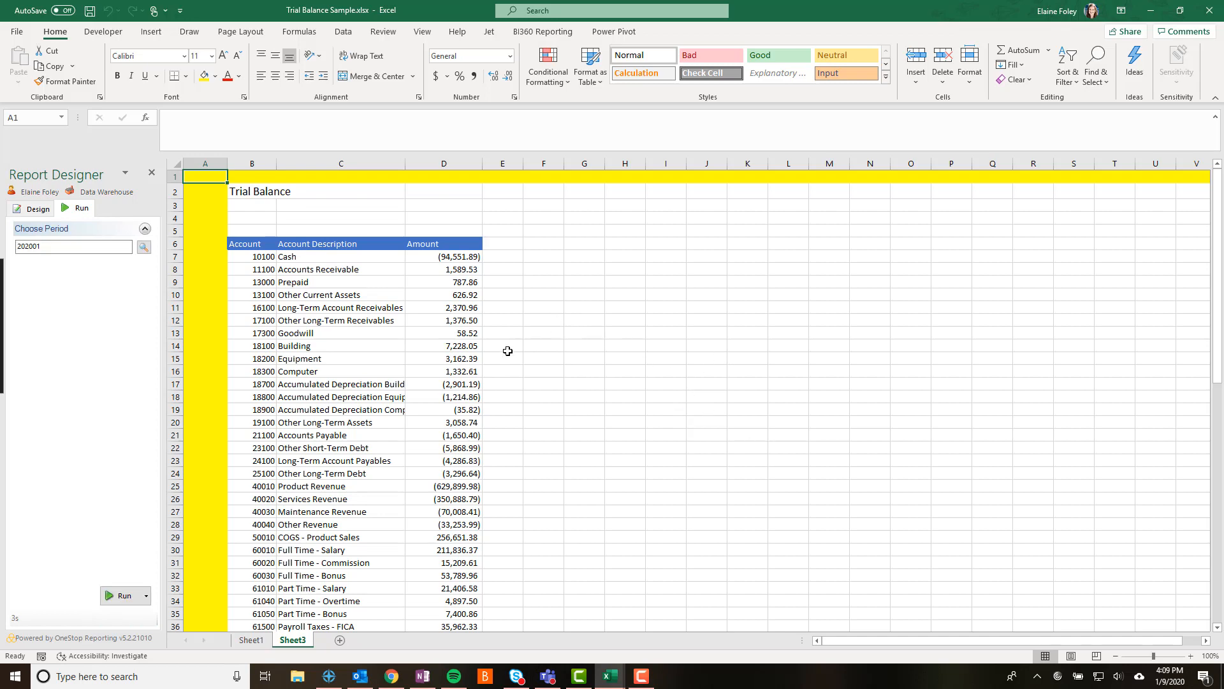
pyautogui.scroll(-15, 507, 351)
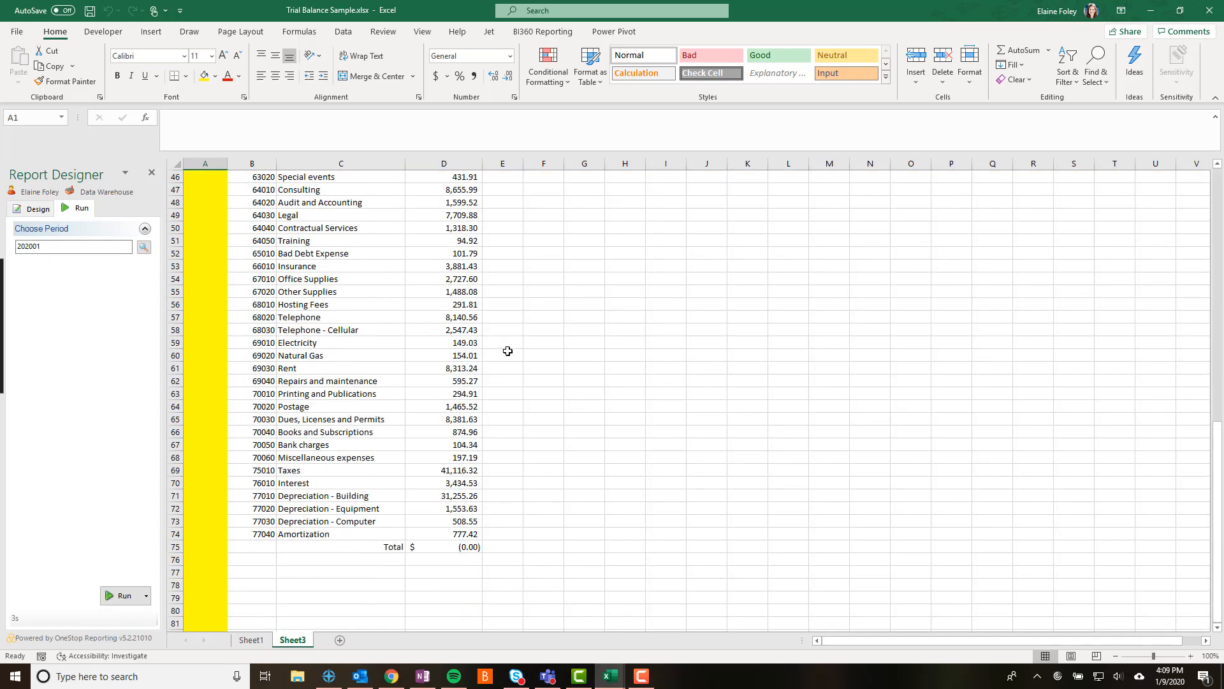
pyautogui.scroll(-2, 507, 351)
pyautogui.click(438, 470)
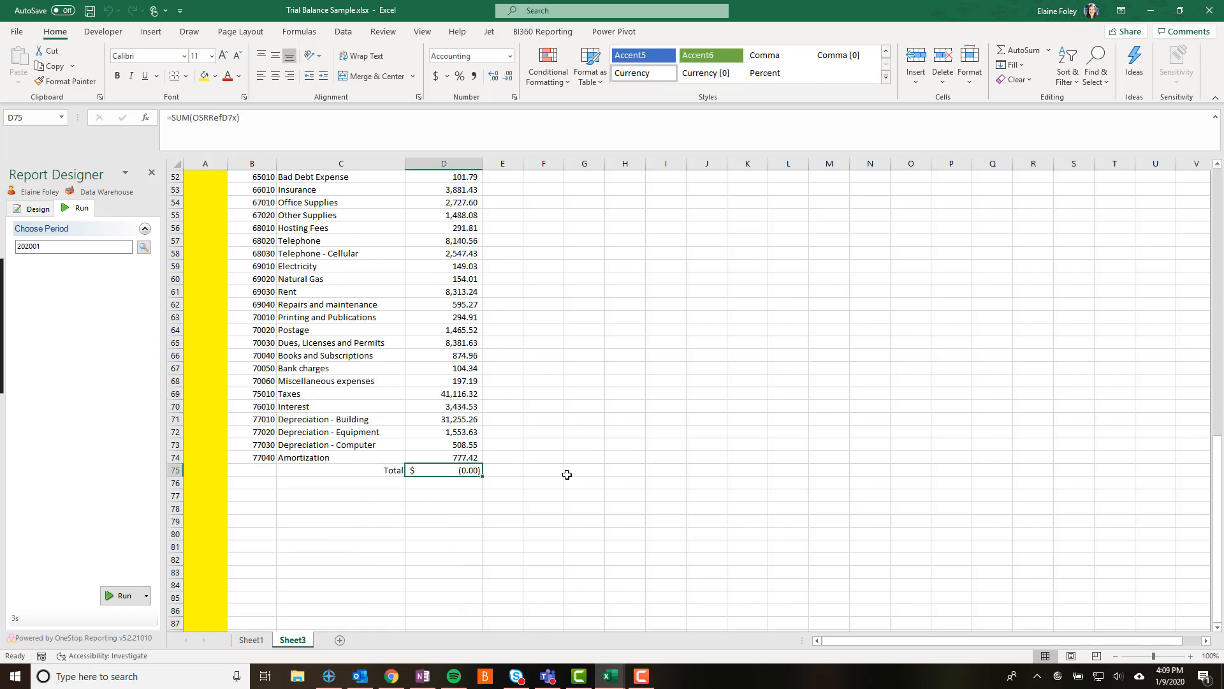
pyautogui.scroll(17, 574, 497)
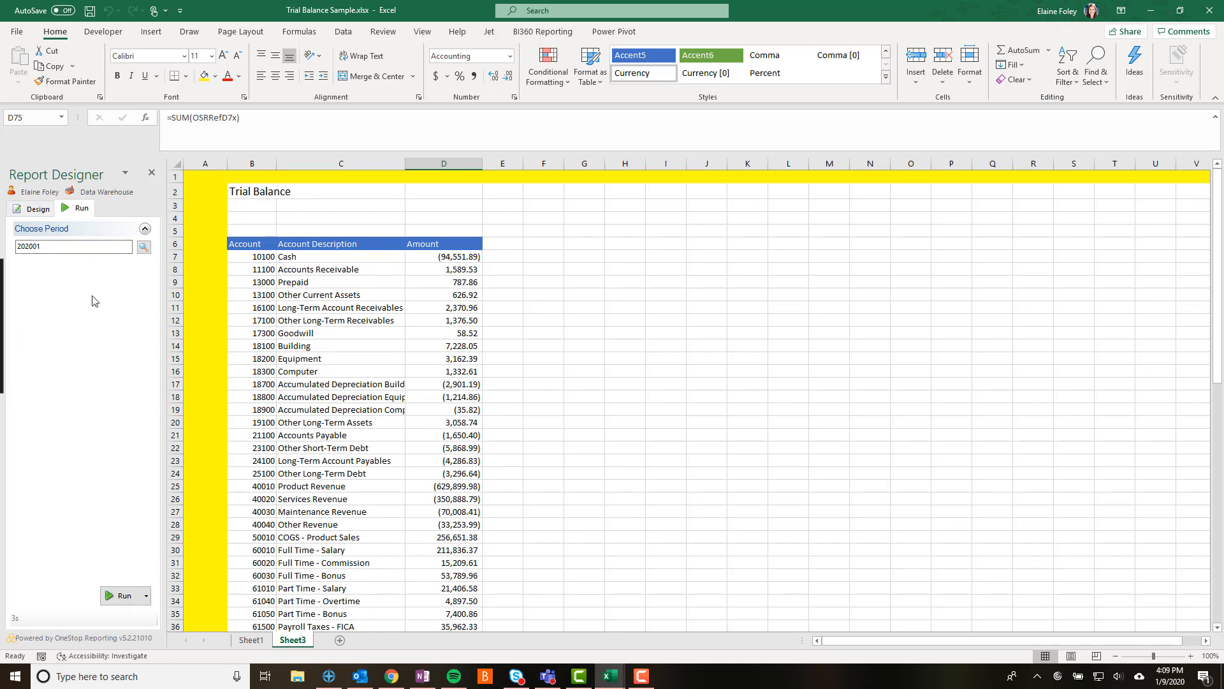
# - Return to the report design and add the Entity Description field in B3 below the title, without creating a selection group
pyautogui.click(35, 210)
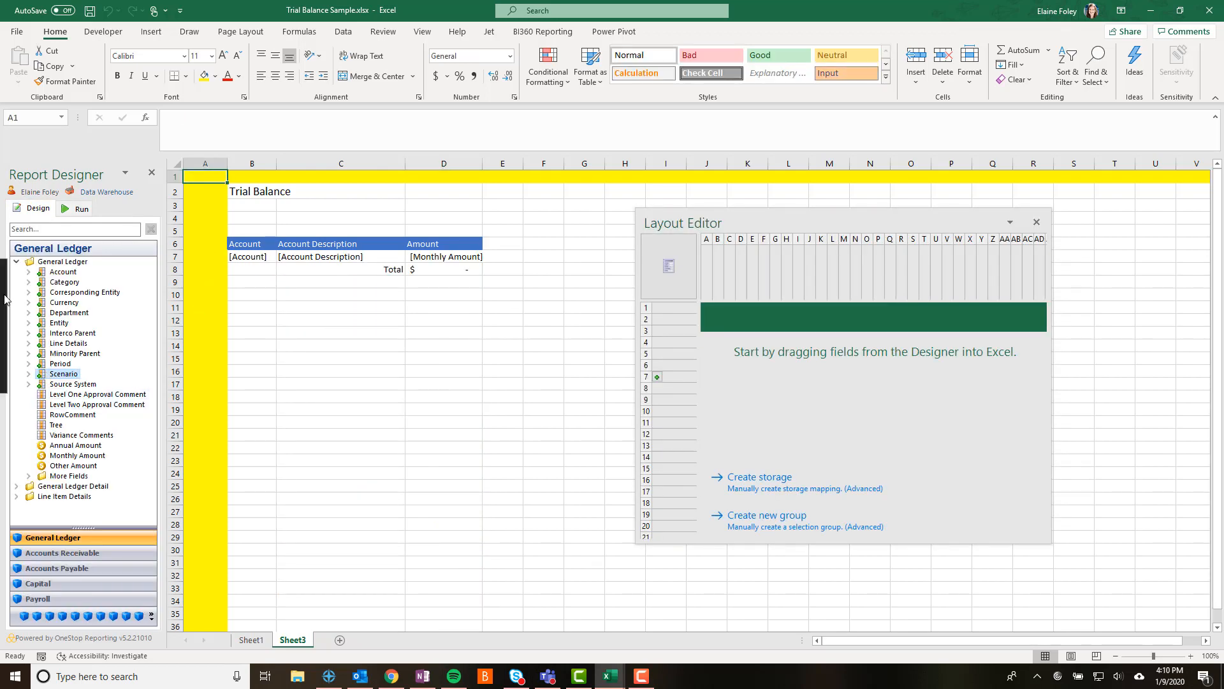
pyautogui.click(29, 324)
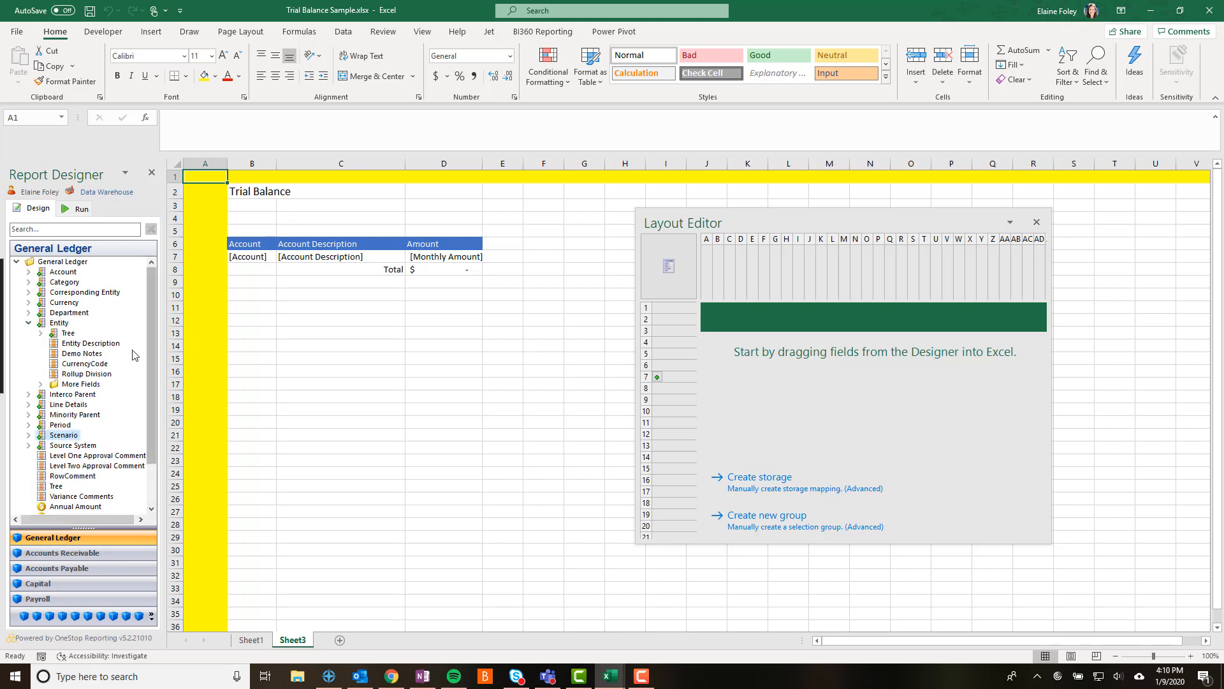
pyautogui.moveTo(100, 347); pyautogui.dragTo(257, 210)
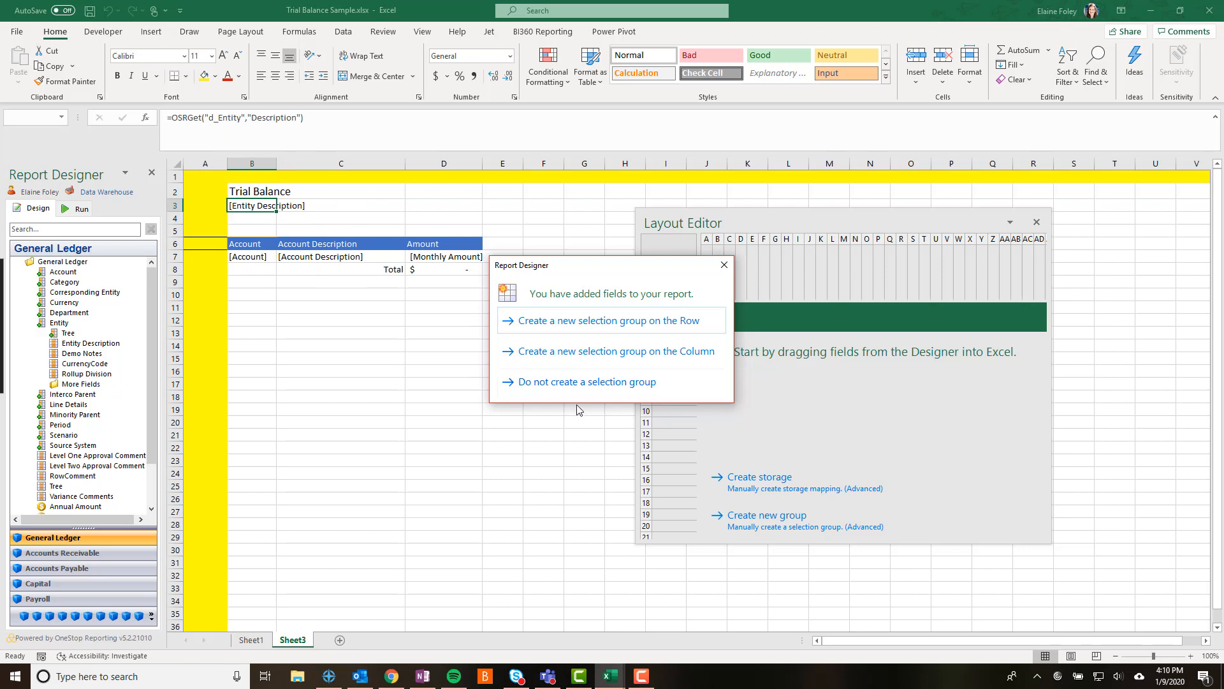
pyautogui.click(578, 383)
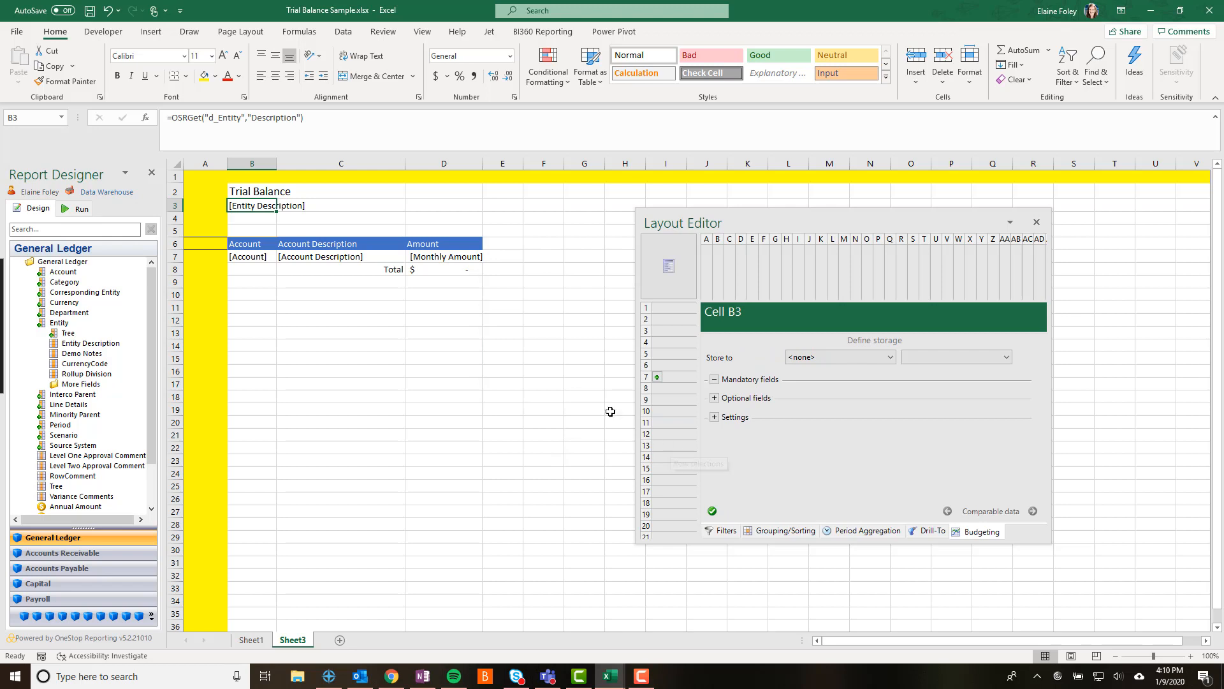
pyautogui.click(414, 349)
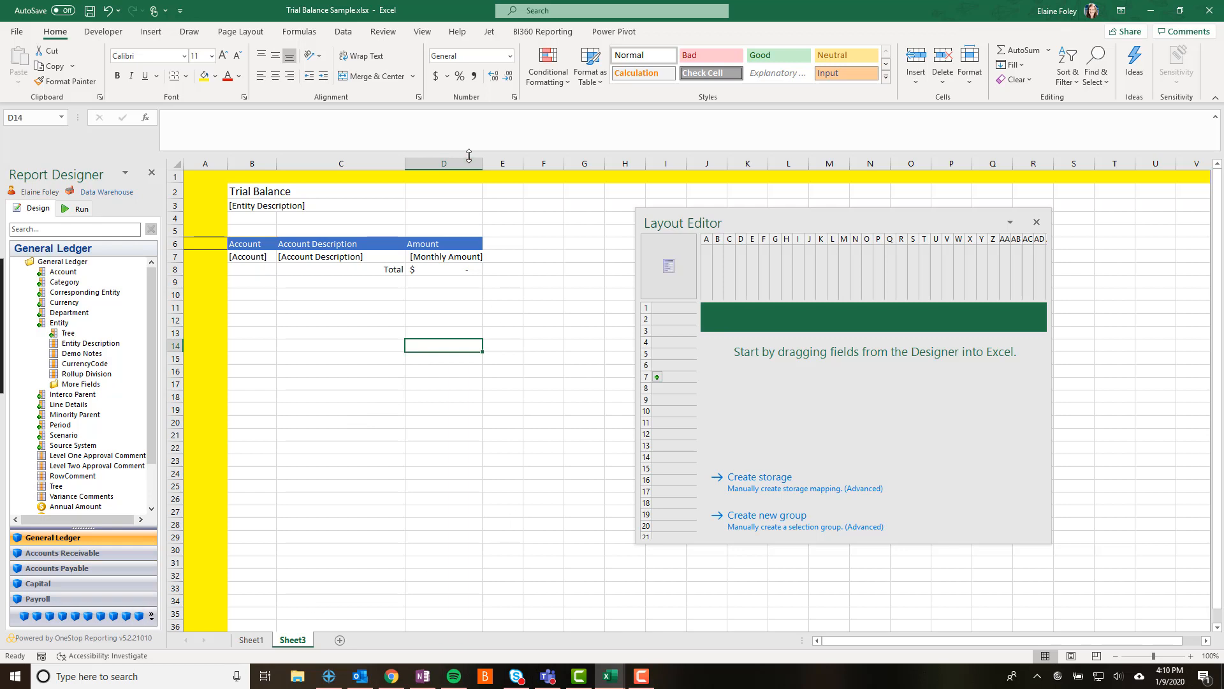
pyautogui.press('F10')
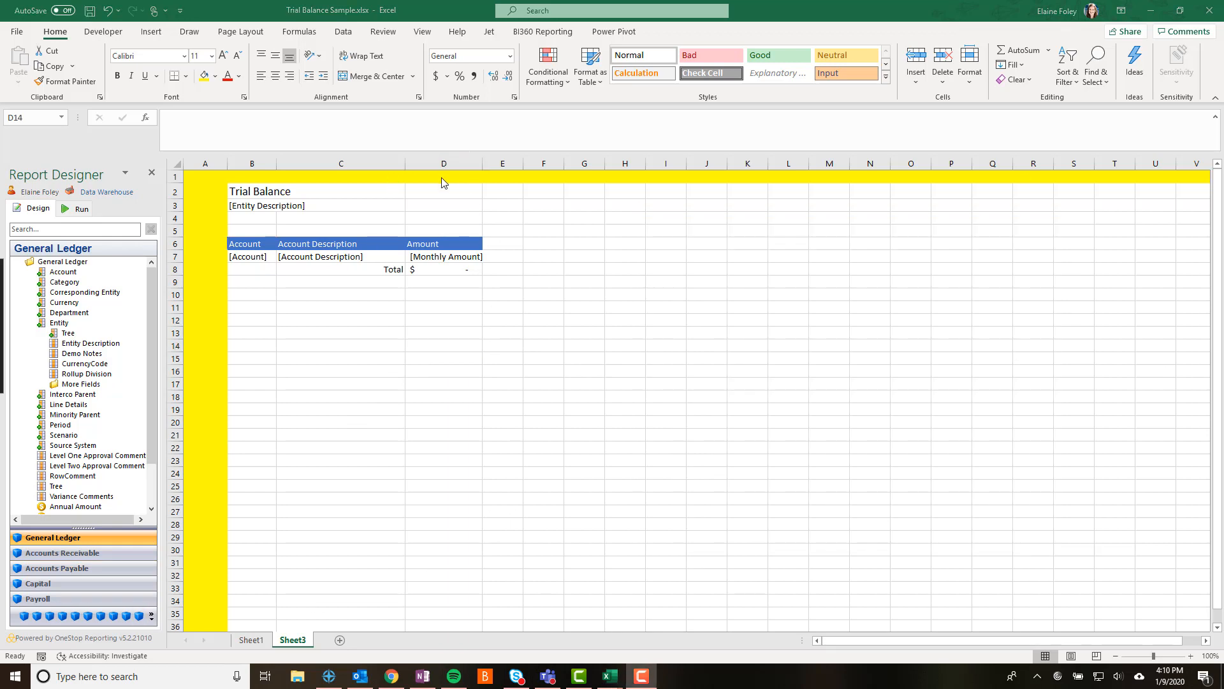
# - Apply the This Year (all) period function to the amount column D
pyautogui.click(453, 162)
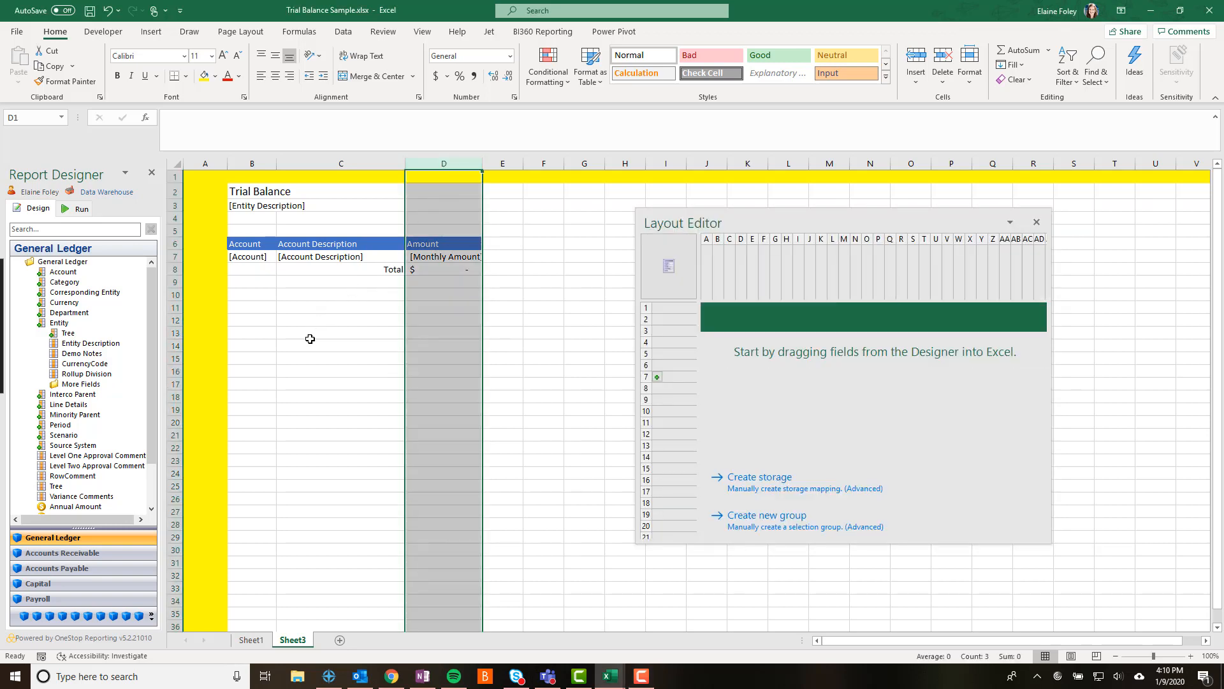
pyautogui.click(16, 263)
pyautogui.moveTo(90, 527); pyautogui.dragTo(101, 305)
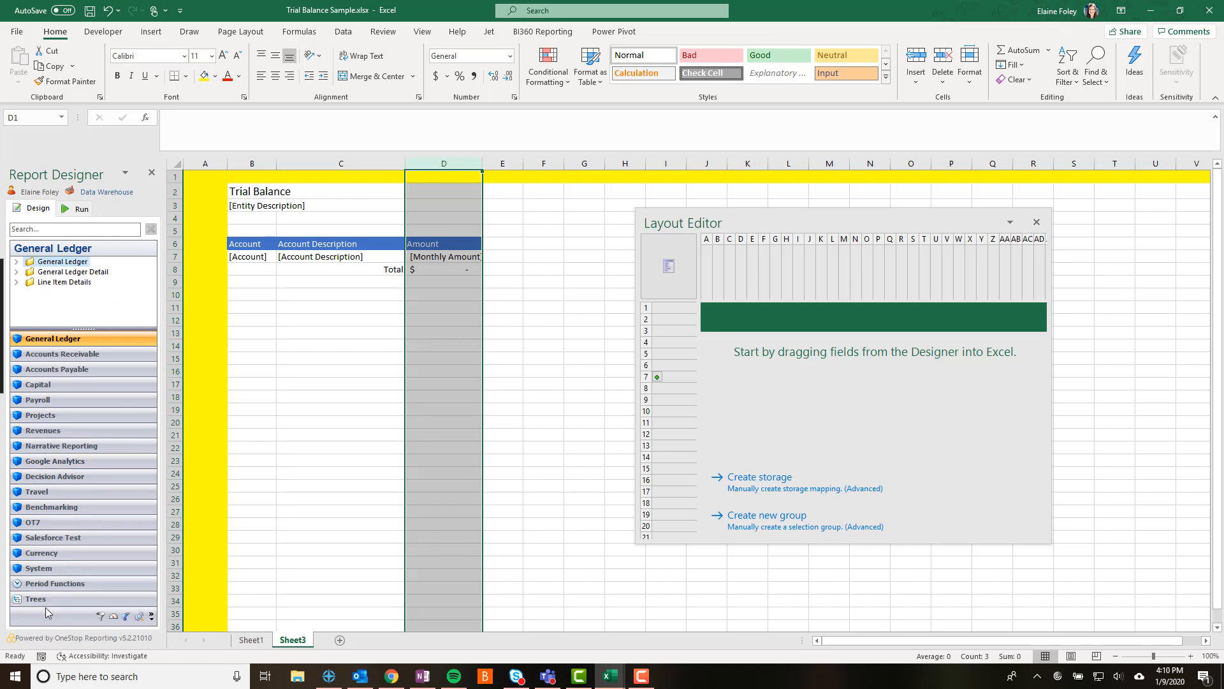
pyautogui.click(57, 583)
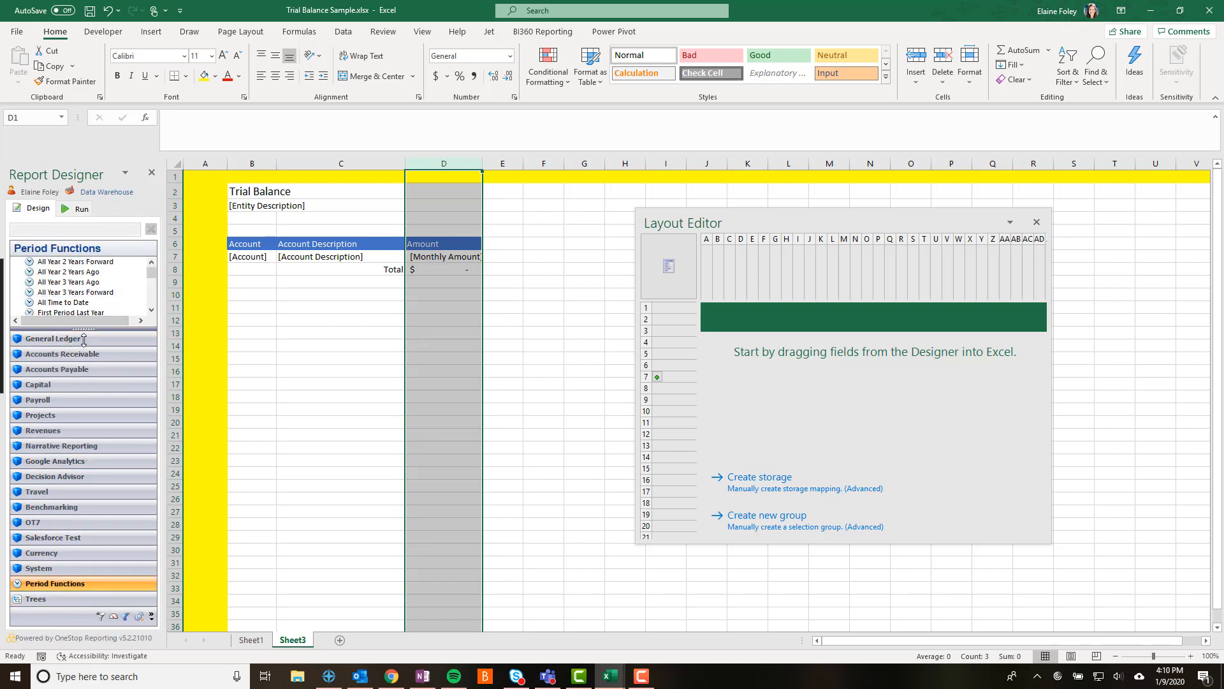
pyautogui.moveTo(84, 328); pyautogui.dragTo(100, 596)
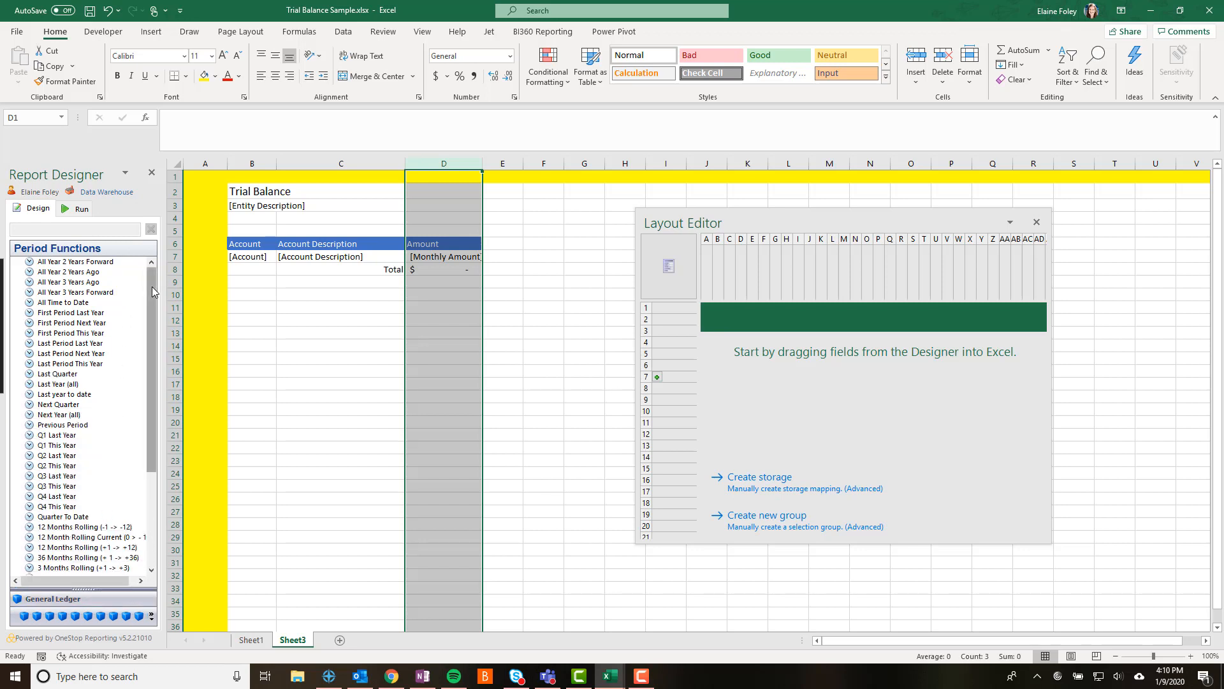
pyautogui.moveTo(152, 287); pyautogui.dragTo(151, 393)
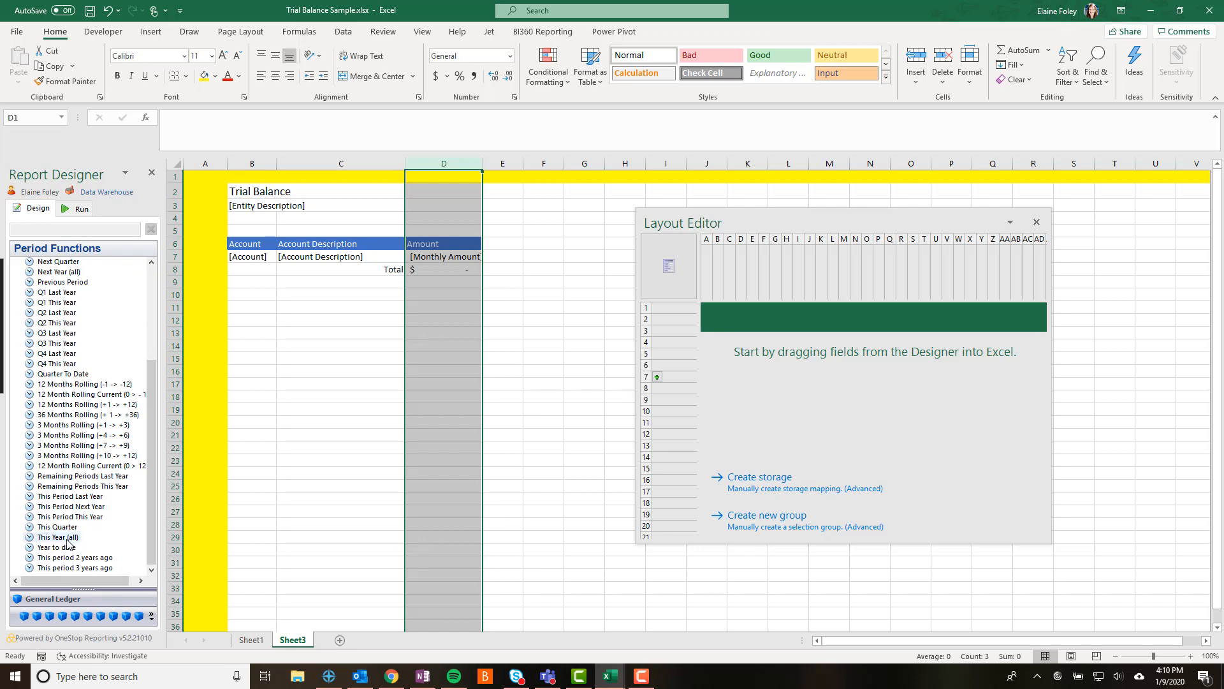
pyautogui.moveTo(67, 544); pyautogui.dragTo(439, 184)
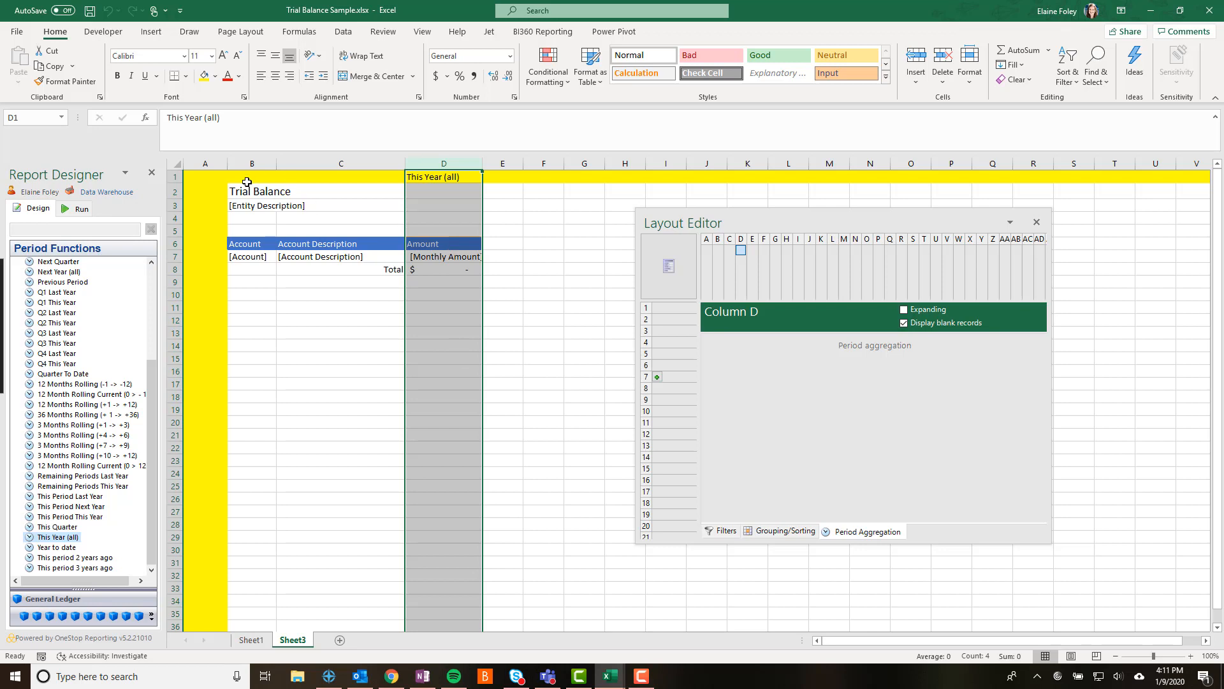
pyautogui.click(320, 180)
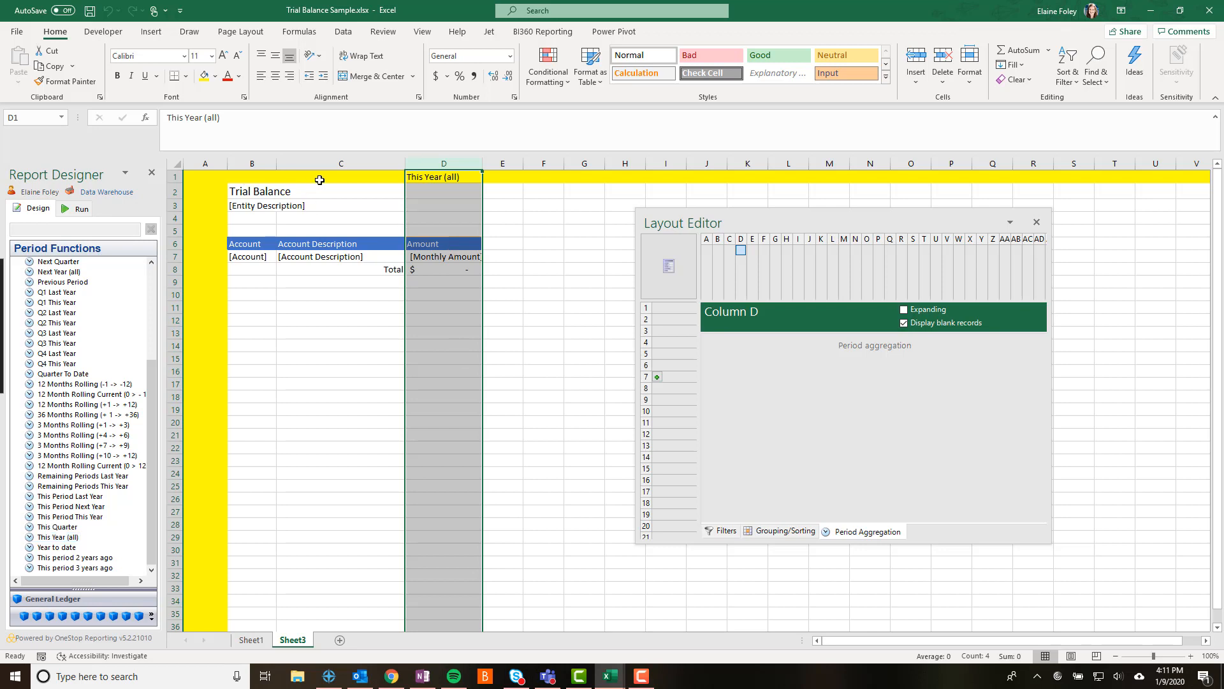
pyautogui.rightClick(172, 177)
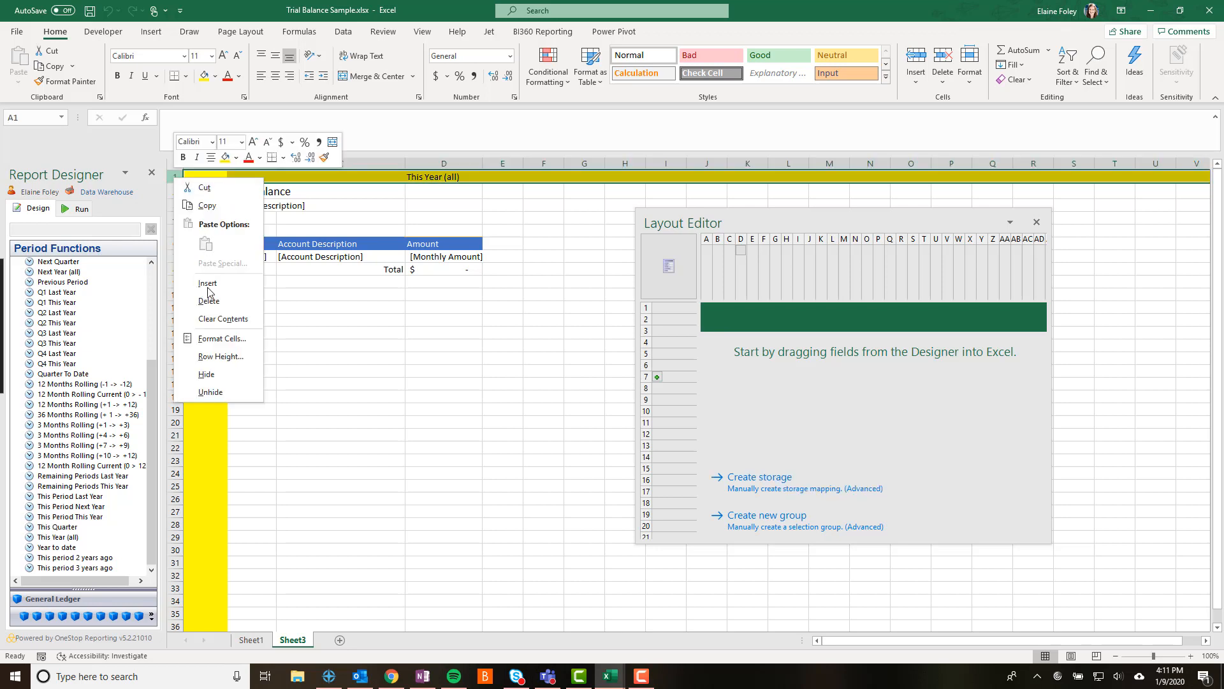
pyautogui.click(514, 405)
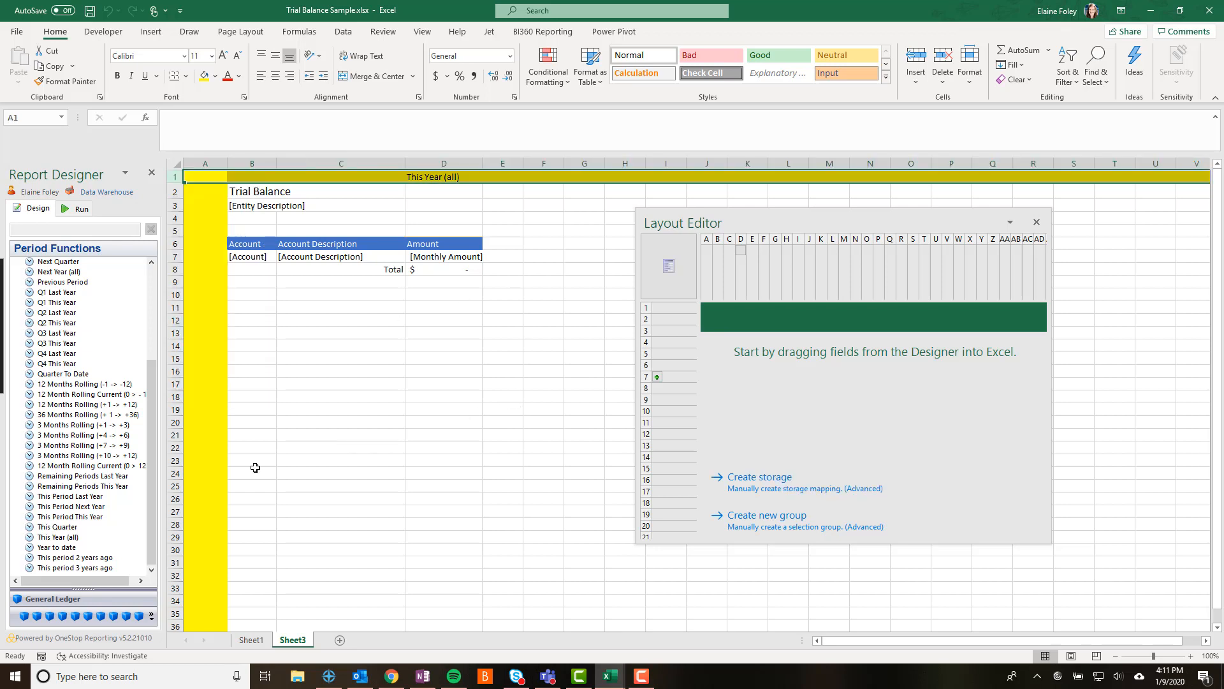
pyautogui.click(479, 382)
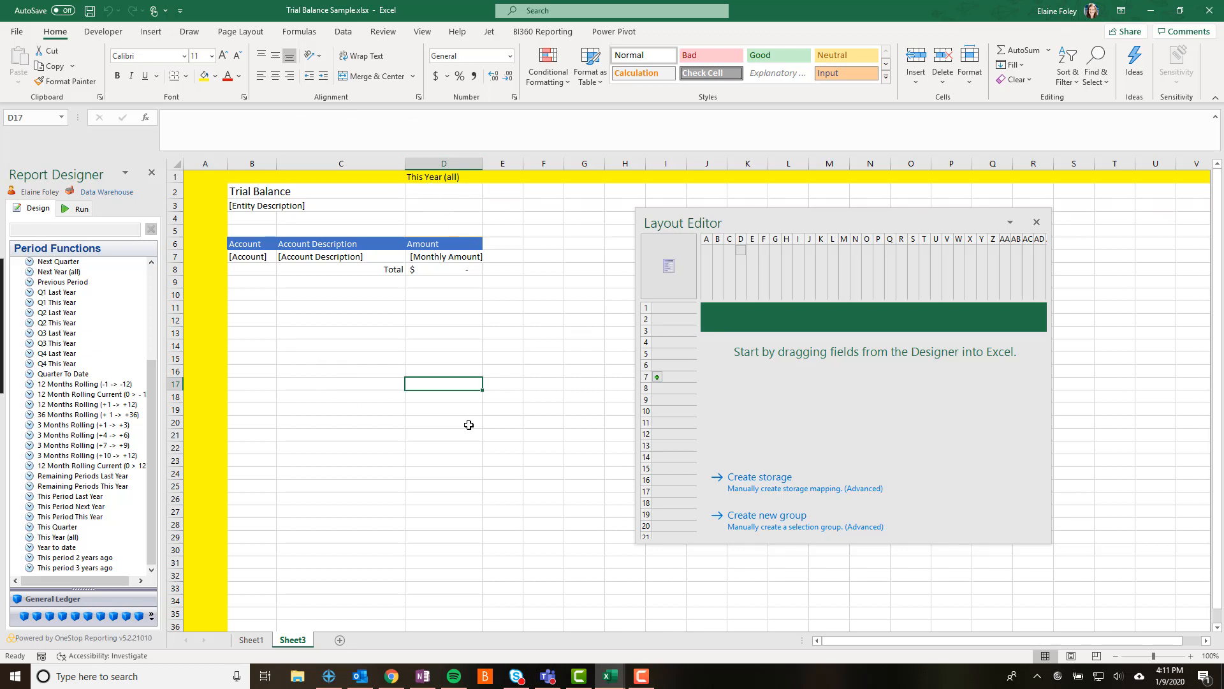
# - Make column D an expanding column in the layout
pyautogui.click(457, 165)
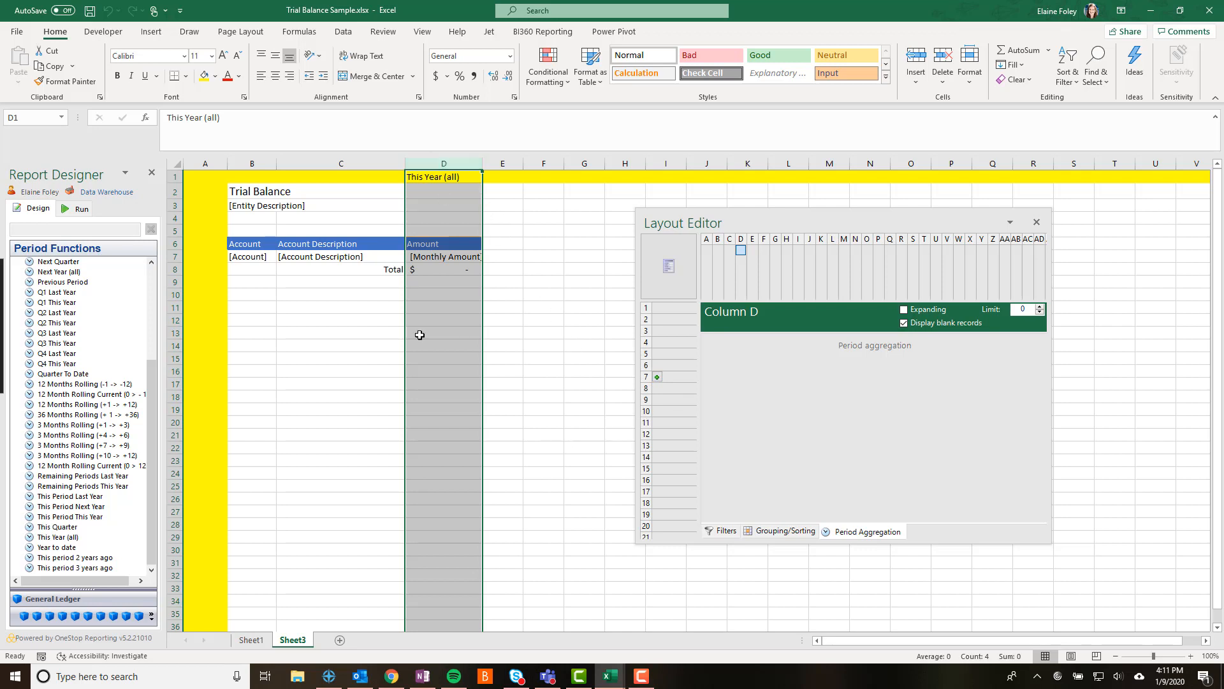
pyautogui.click(905, 311)
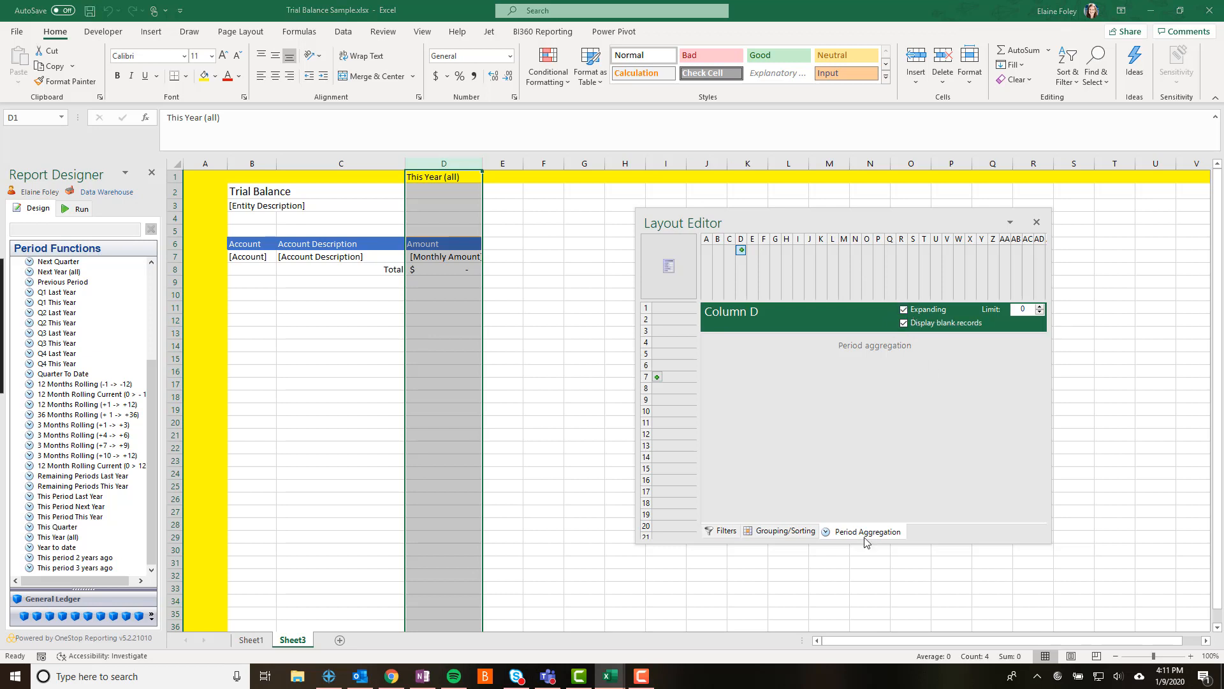
pyautogui.click(513, 296)
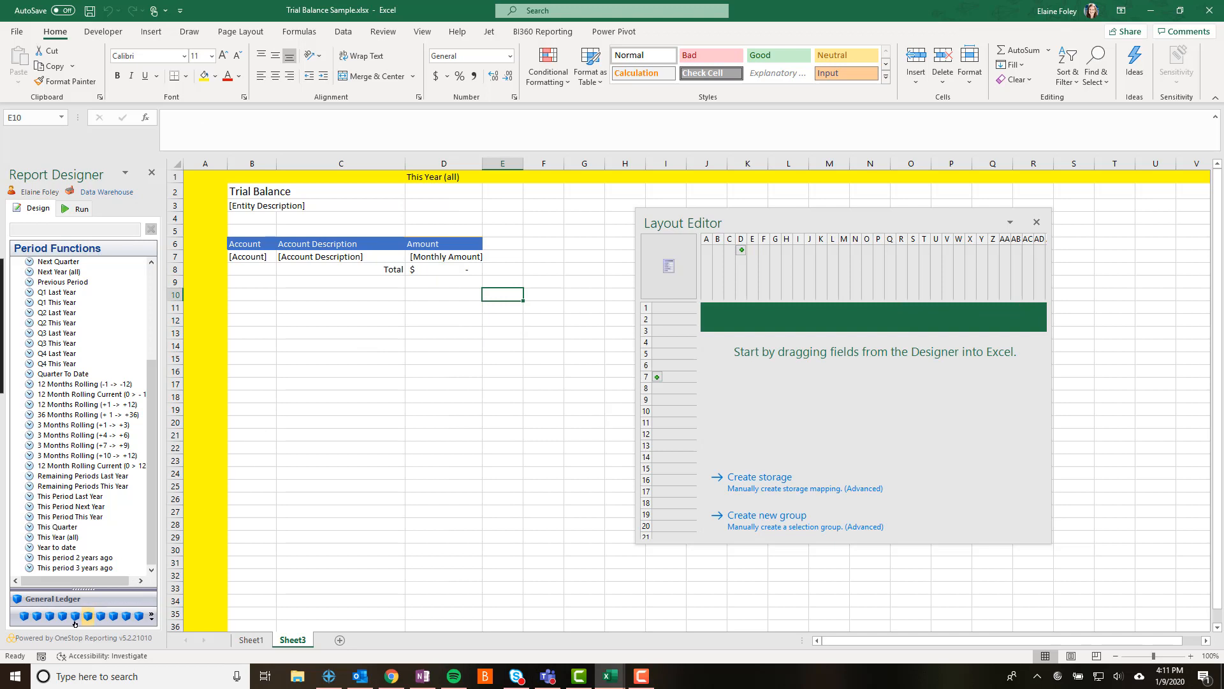
# - Replace the Amount heading in D6 with the Period End field from the General Ledger's Period dimension
pyautogui.moveTo(84, 586); pyautogui.dragTo(25, 371)
pyautogui.click(24, 371)
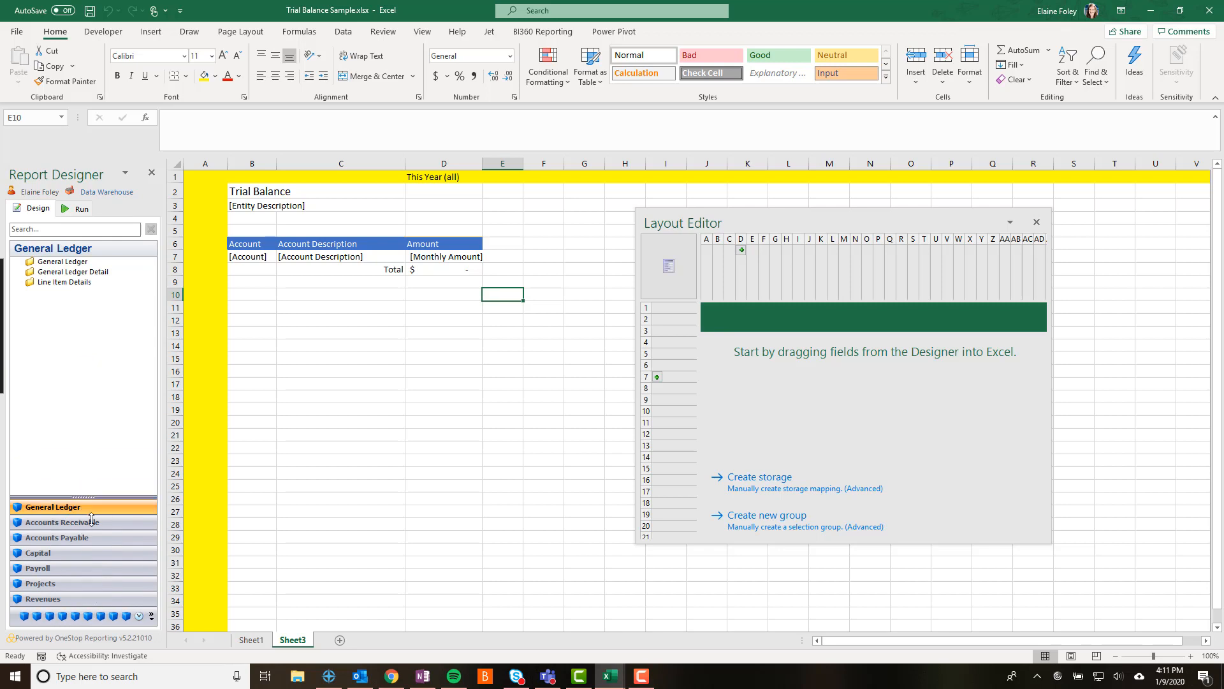
pyautogui.click(16, 262)
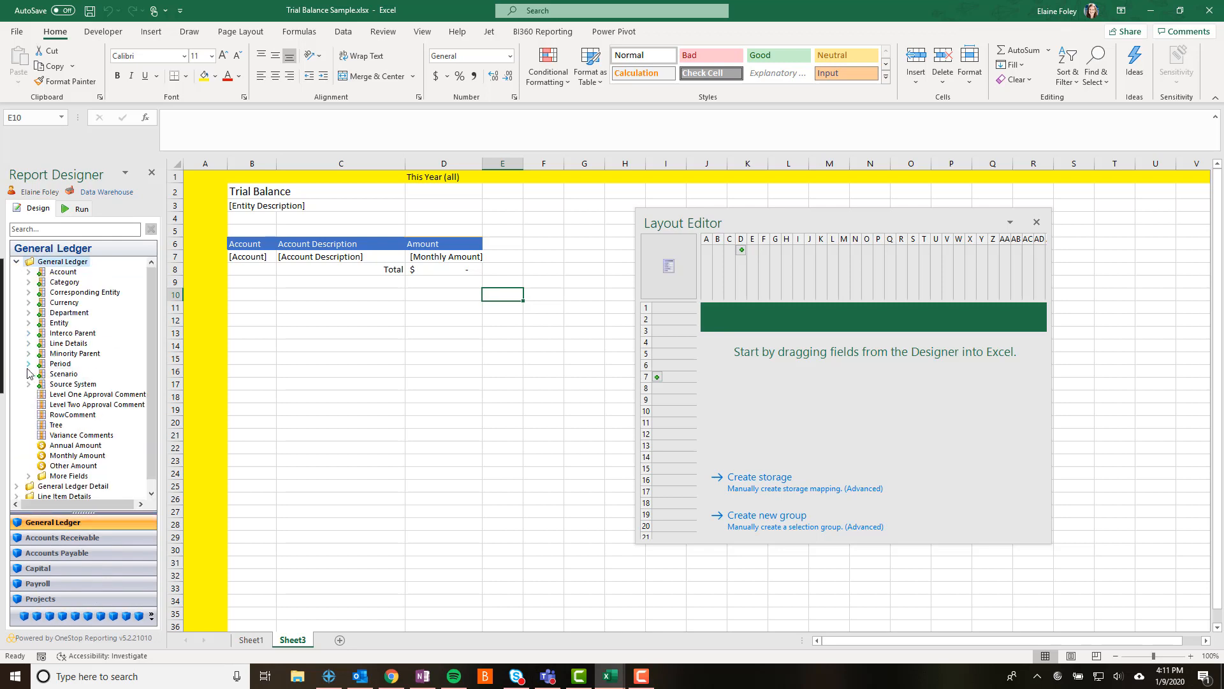
pyautogui.click(28, 363)
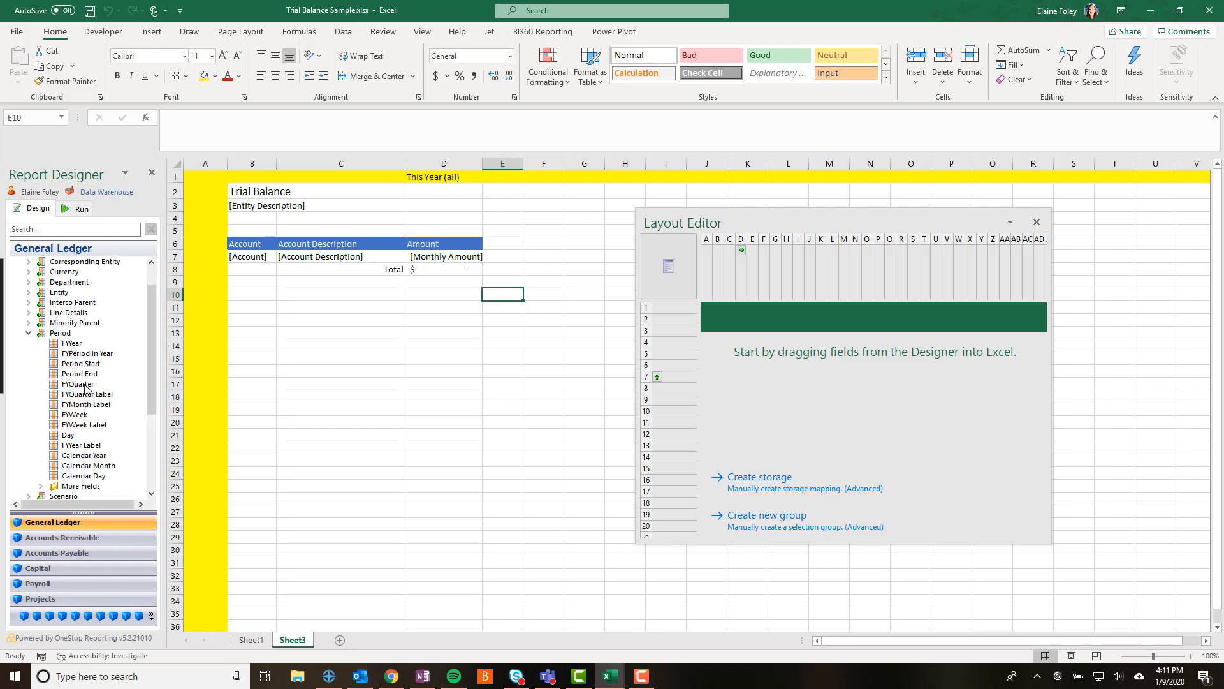
pyautogui.moveTo(77, 377); pyautogui.dragTo(445, 252)
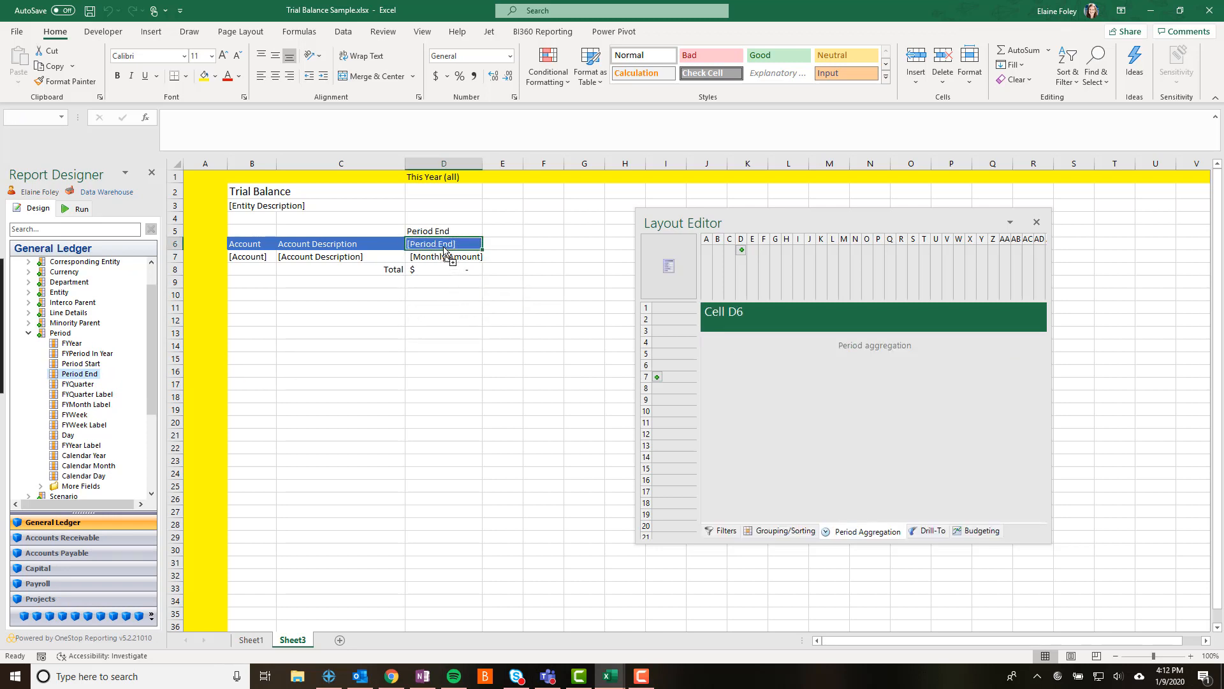
# - Clear the stray Period End text in D5 and format the Period End heading in D6 as a date of type March-12
pyautogui.click(463, 231)
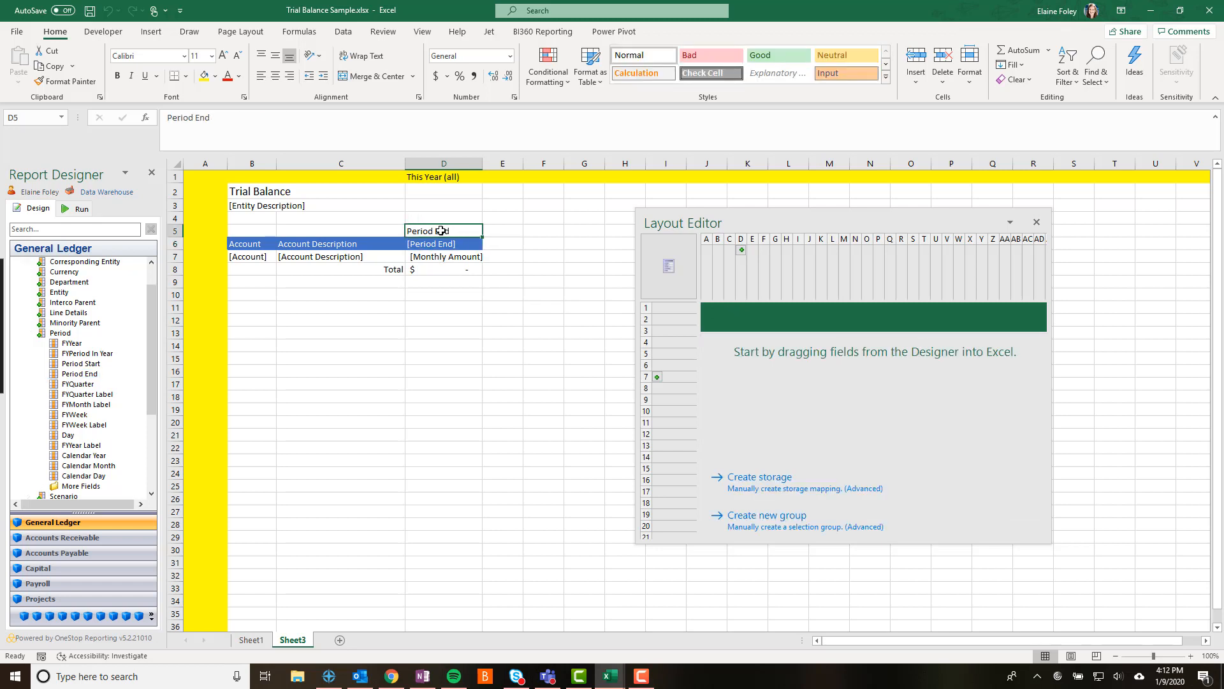
pyautogui.press('Delete')
pyautogui.click(410, 243)
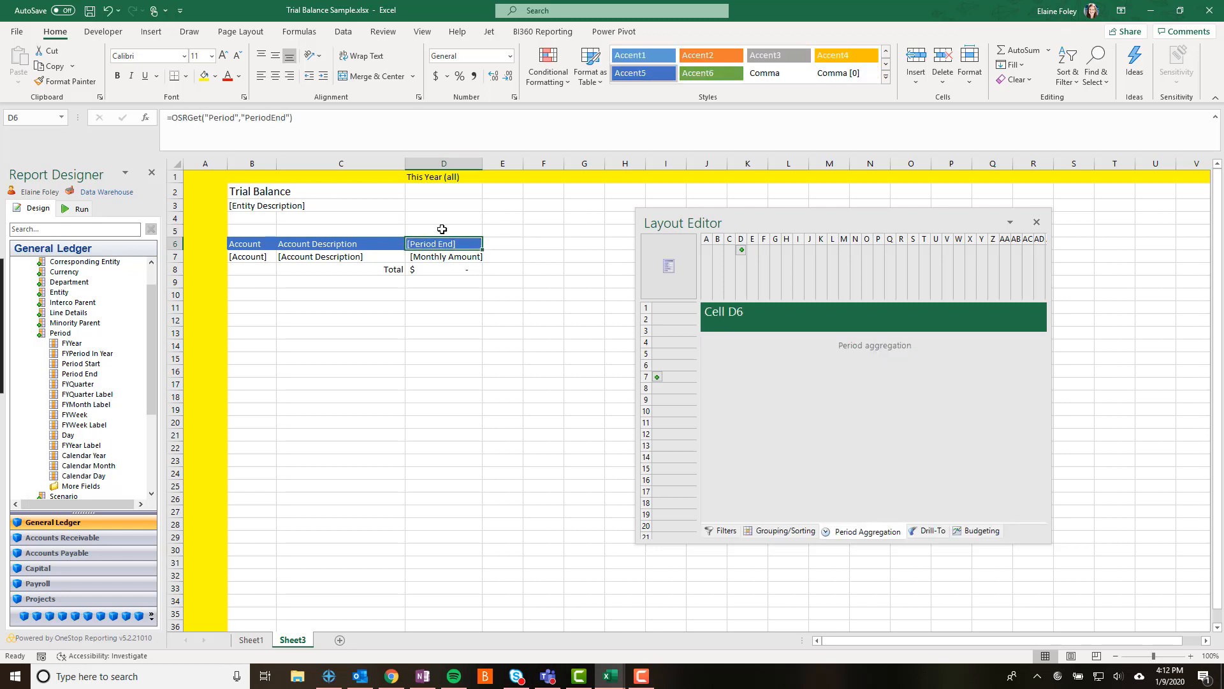
pyautogui.click(514, 98)
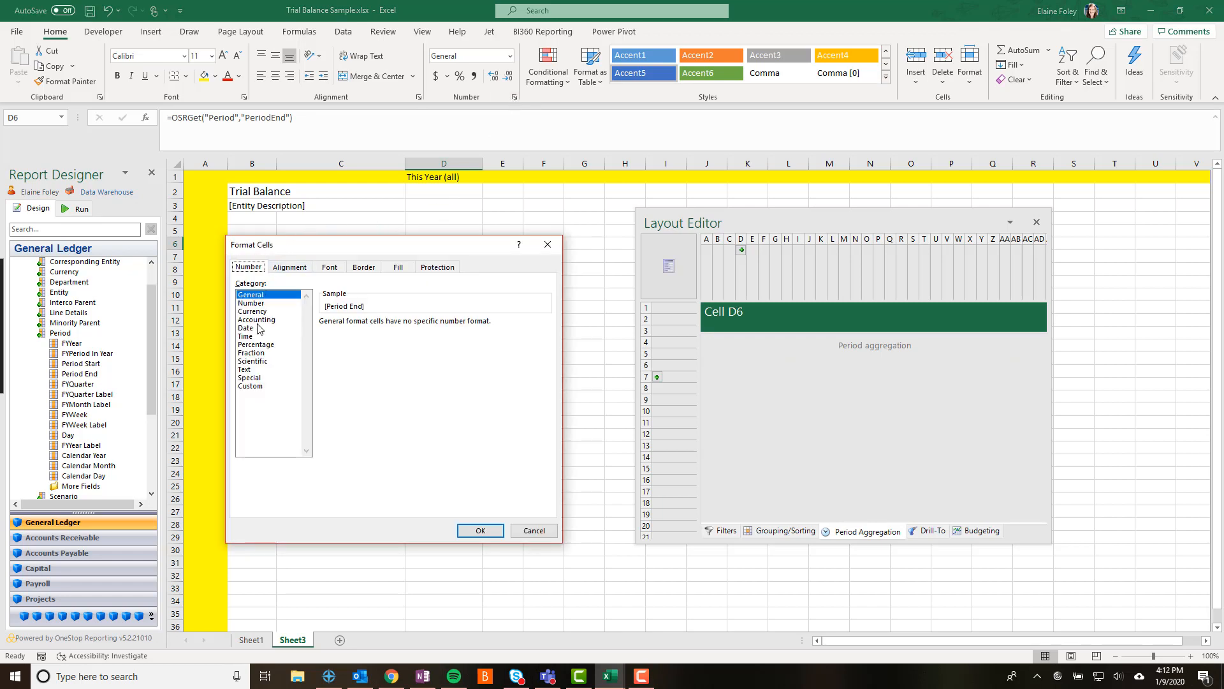
pyautogui.click(249, 329)
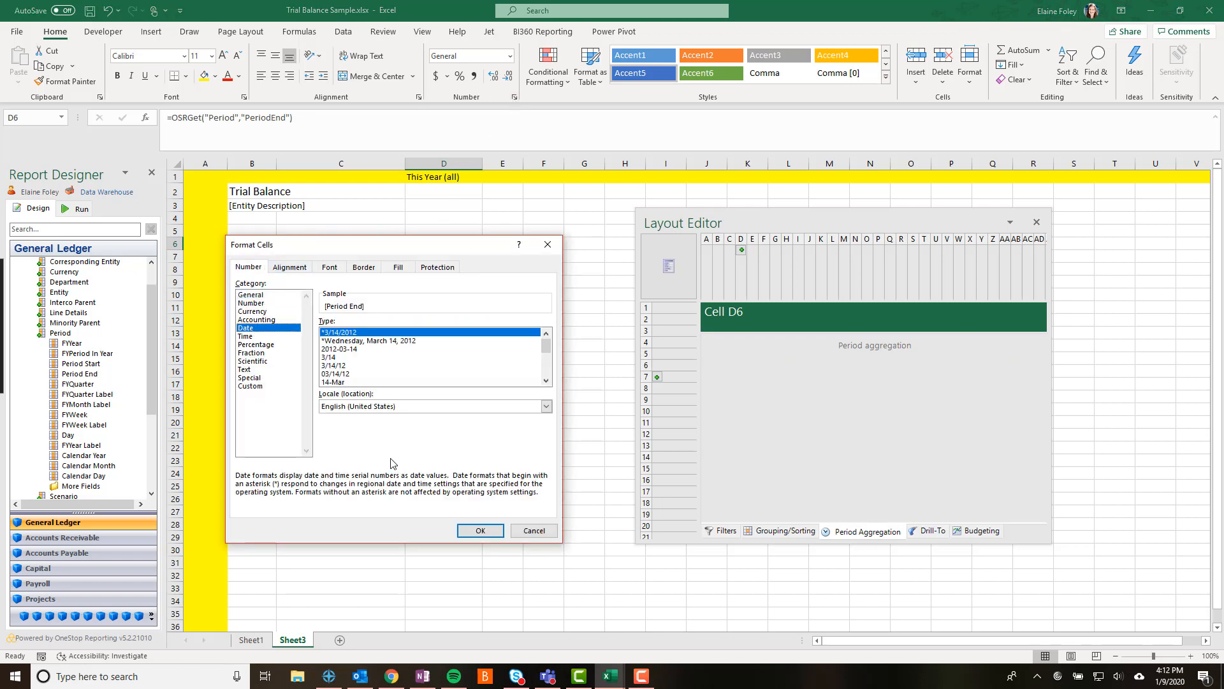
pyautogui.click(546, 381)
pyautogui.click(546, 380)
pyautogui.click(546, 381)
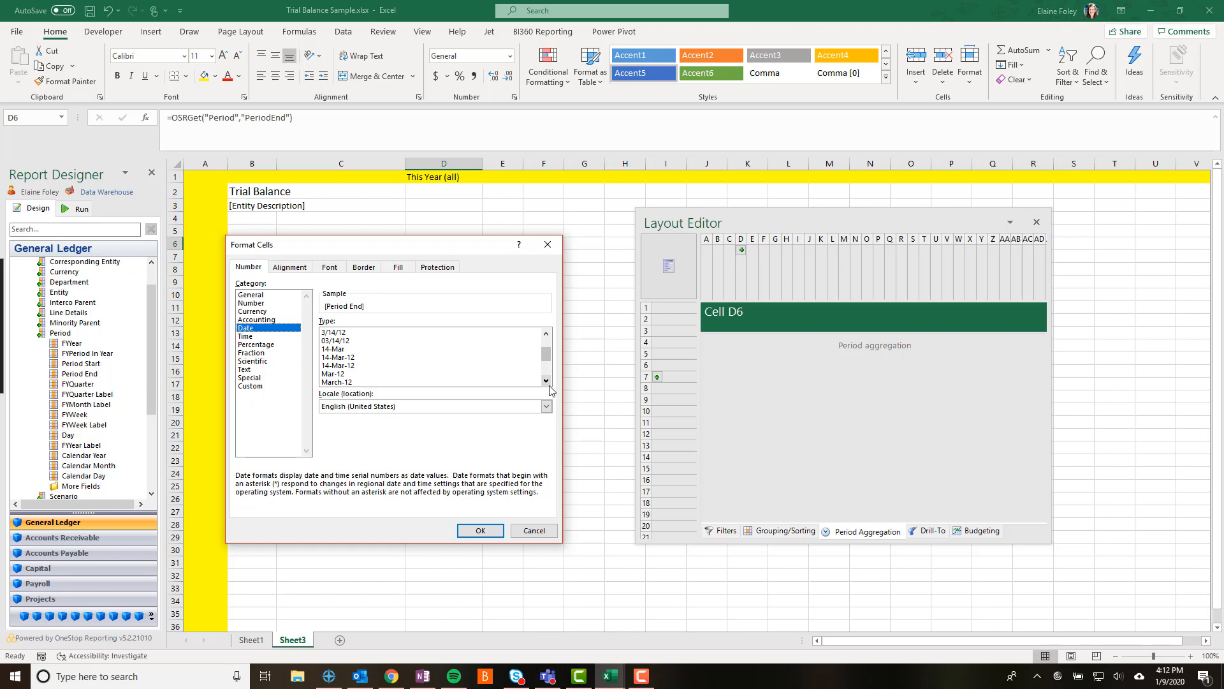
pyautogui.click(345, 382)
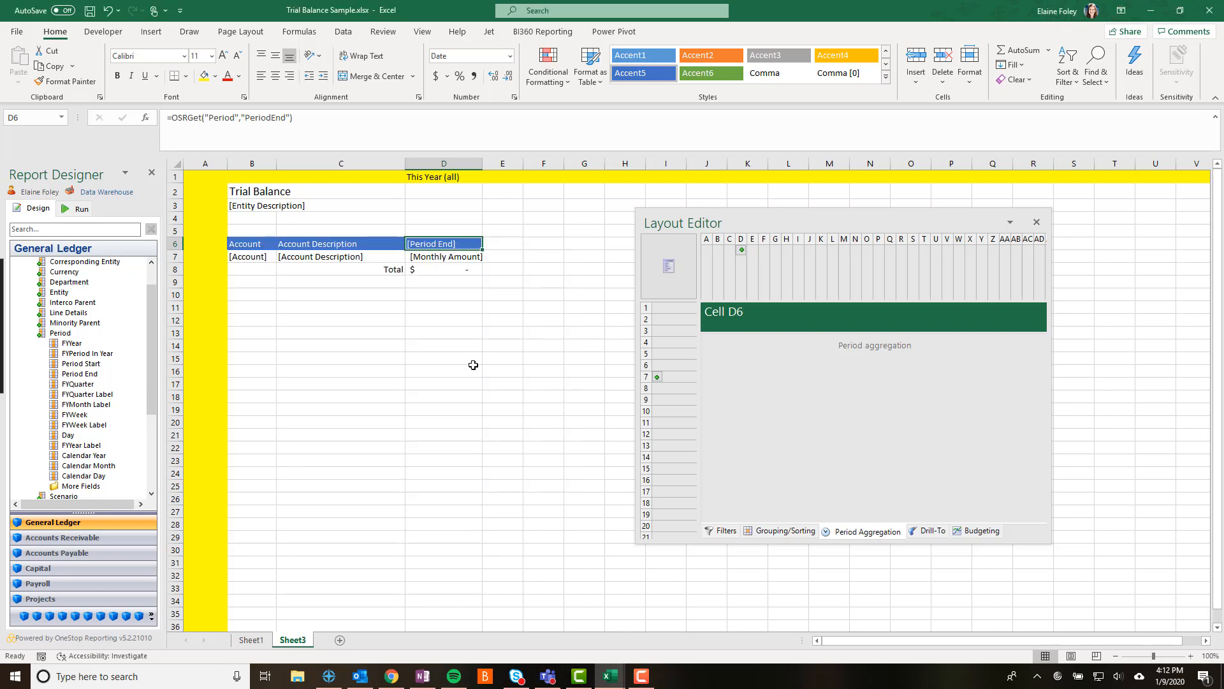
pyautogui.click(473, 365)
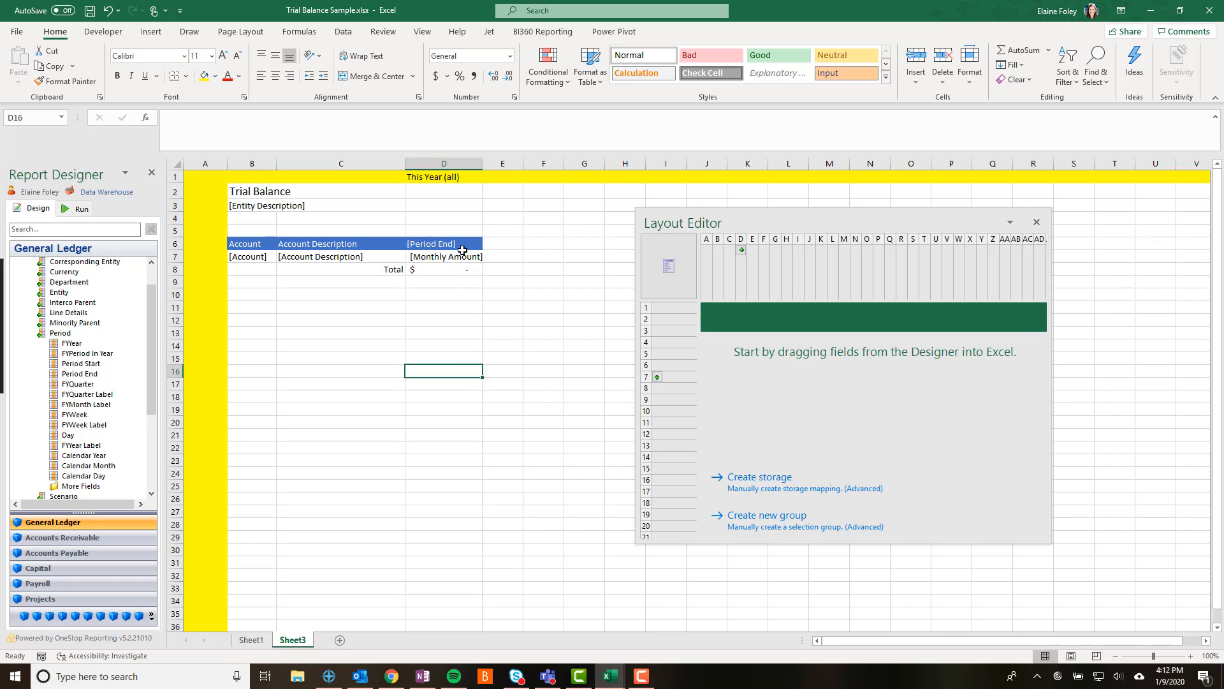
pyautogui.click(462, 246)
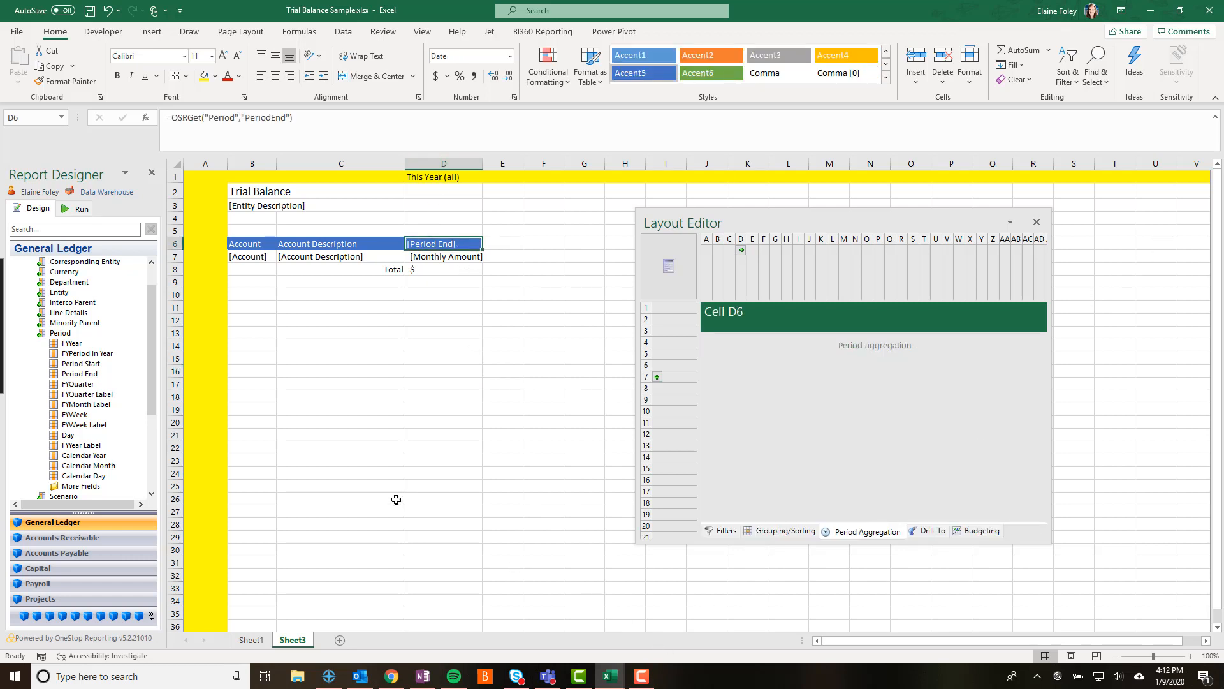
# - Run the report for period 202001 and review its monthly columns, Total row and entity name
pyautogui.click(80, 208)
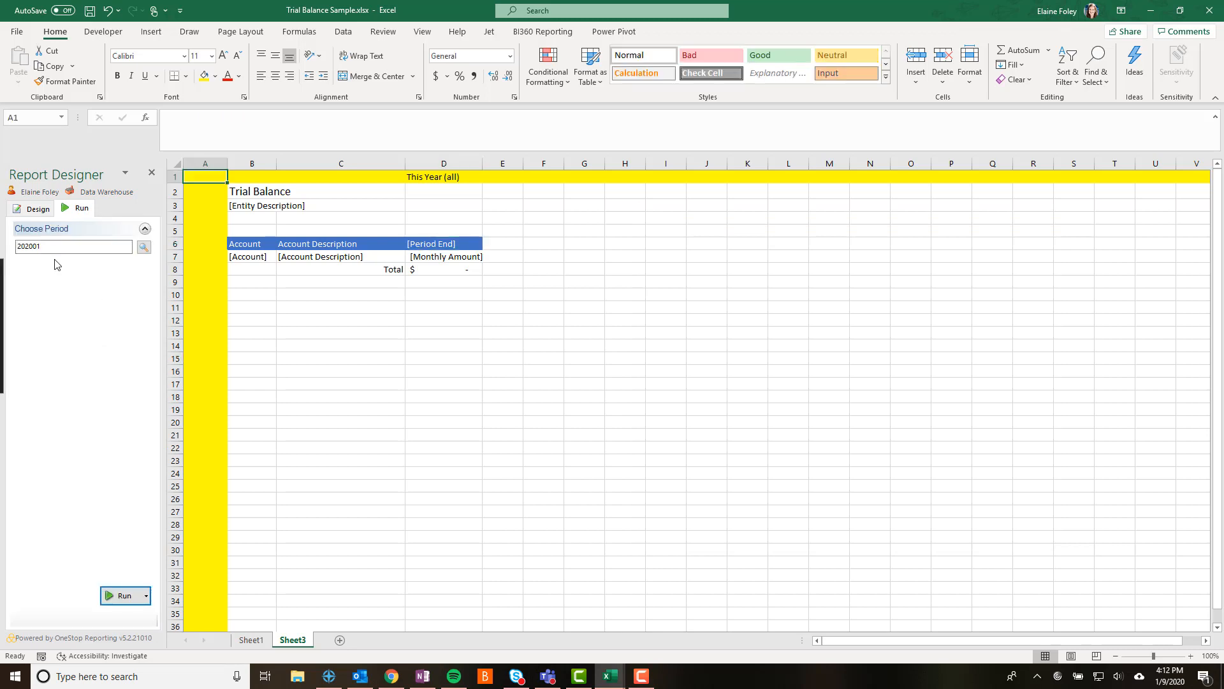
pyautogui.click(124, 594)
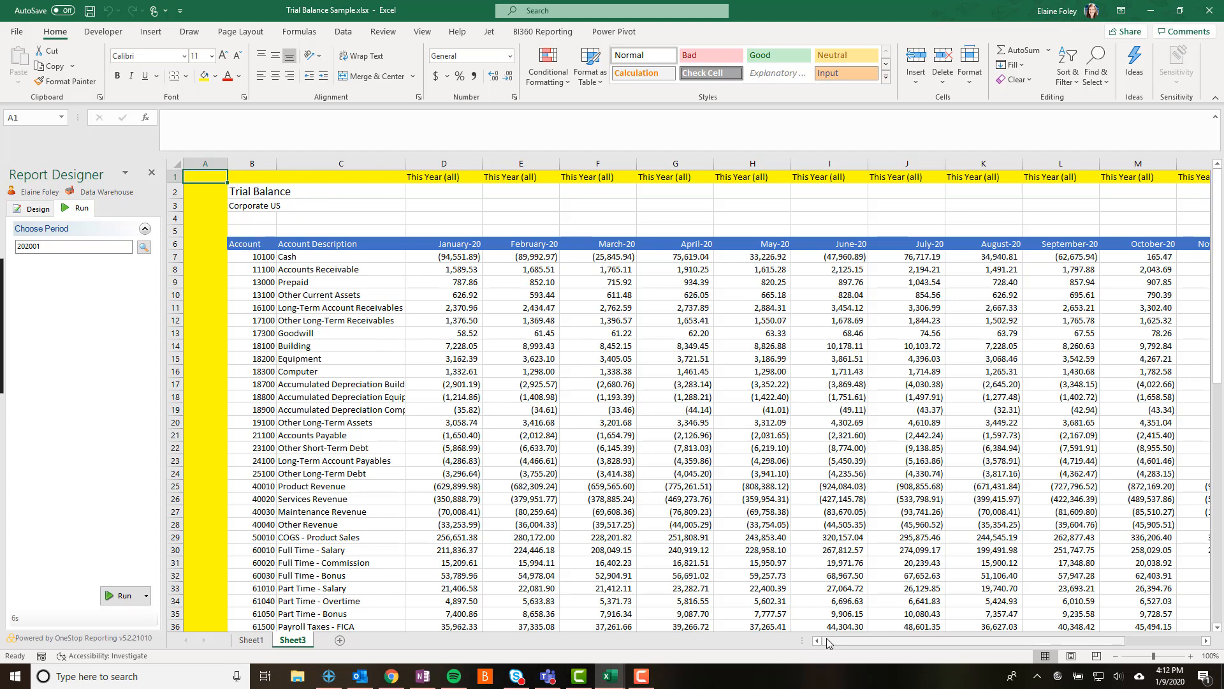
pyautogui.moveTo(833, 644); pyautogui.dragTo(932, 641)
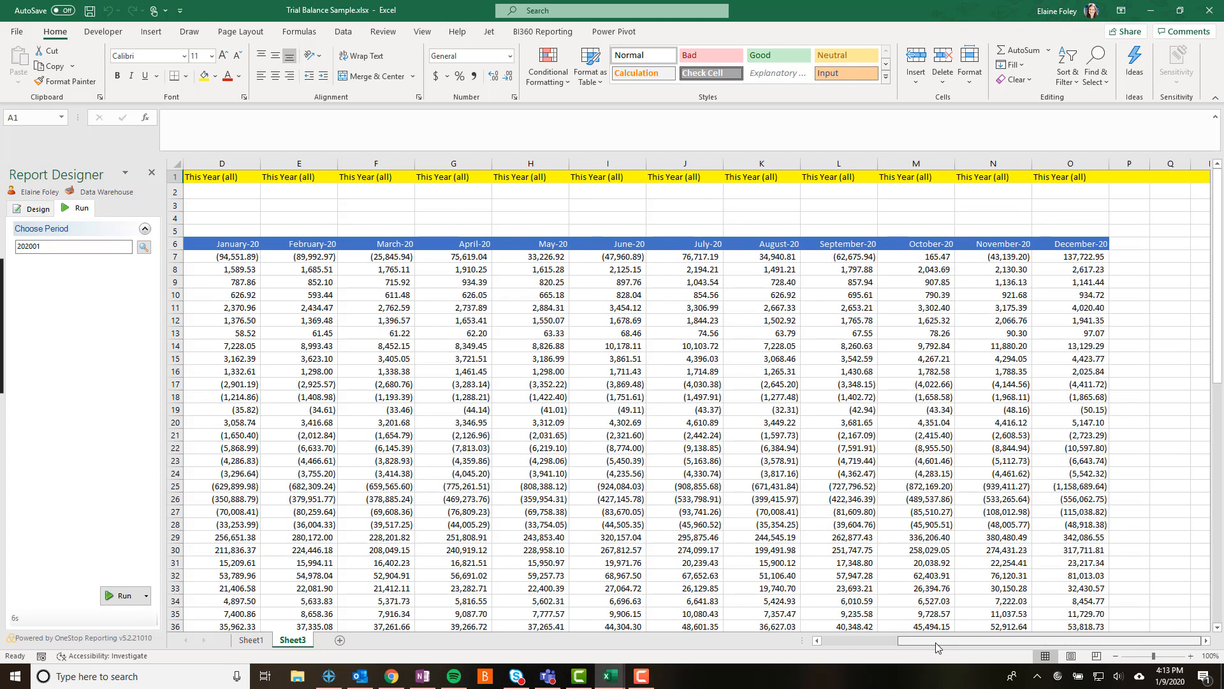
pyautogui.moveTo(902, 631); pyautogui.dragTo(827, 620)
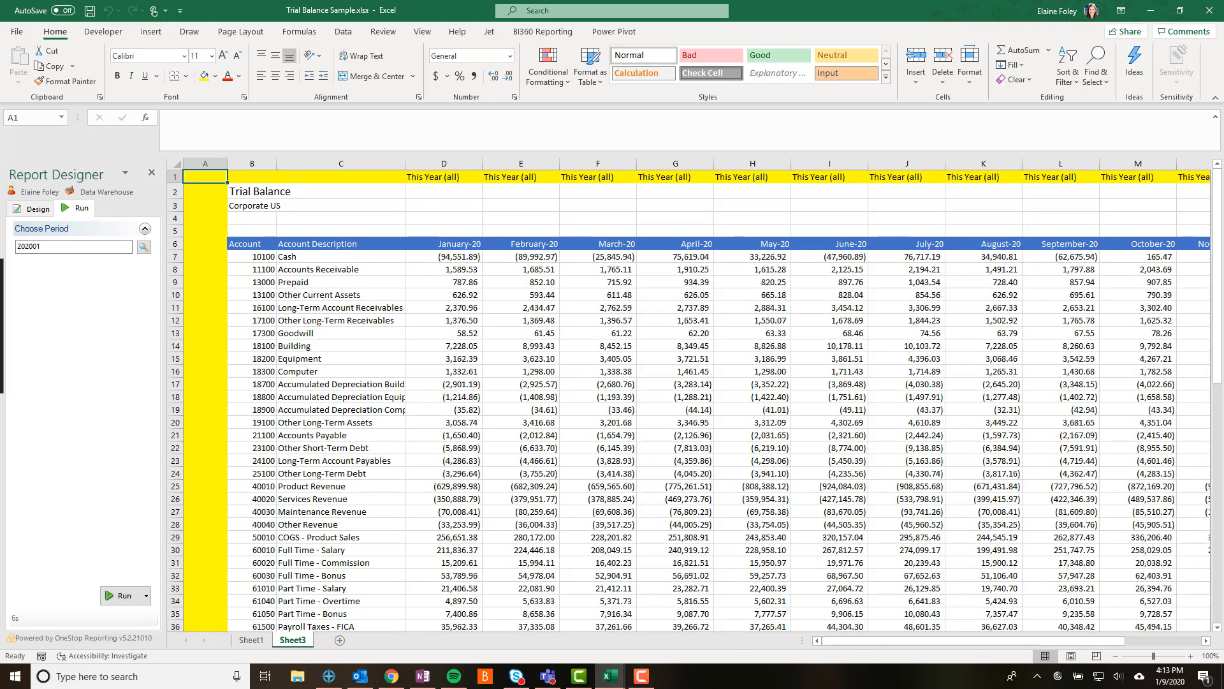
pyautogui.scroll(-1, 1220, 369)
pyautogui.moveTo(1219, 368); pyautogui.dragTo(1219, 602)
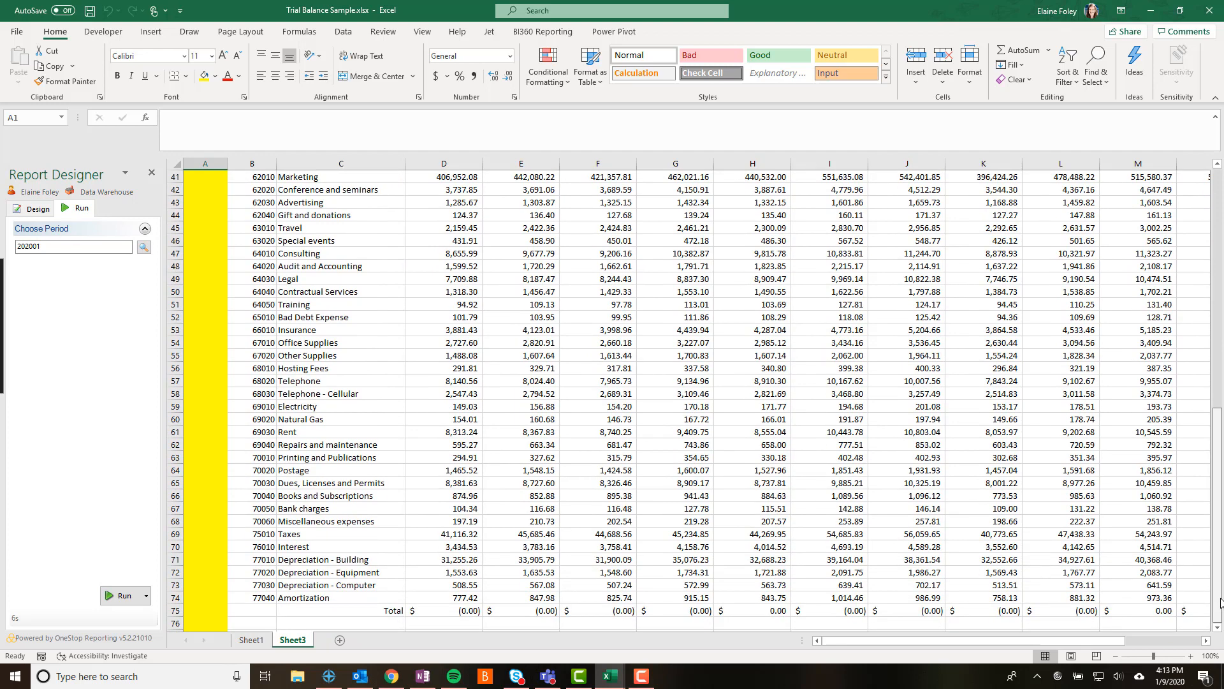
pyautogui.click(1215, 356)
pyautogui.click(841, 382)
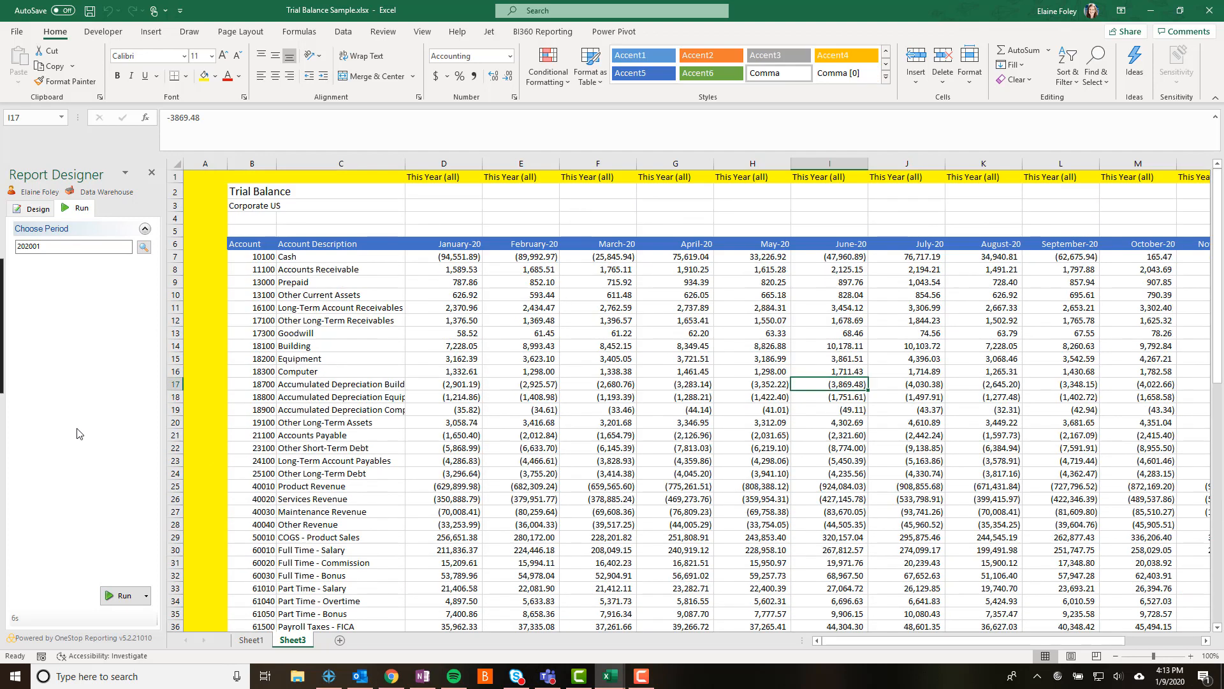
pyautogui.click(255, 205)
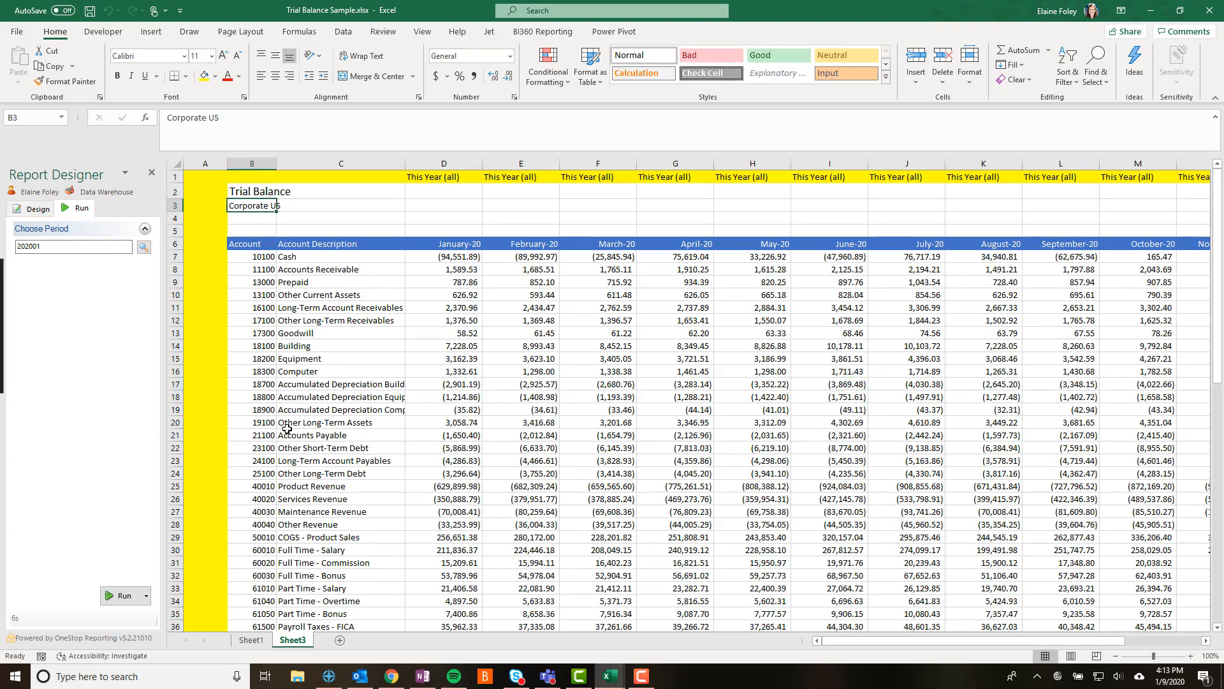
pyautogui.click(704, 460)
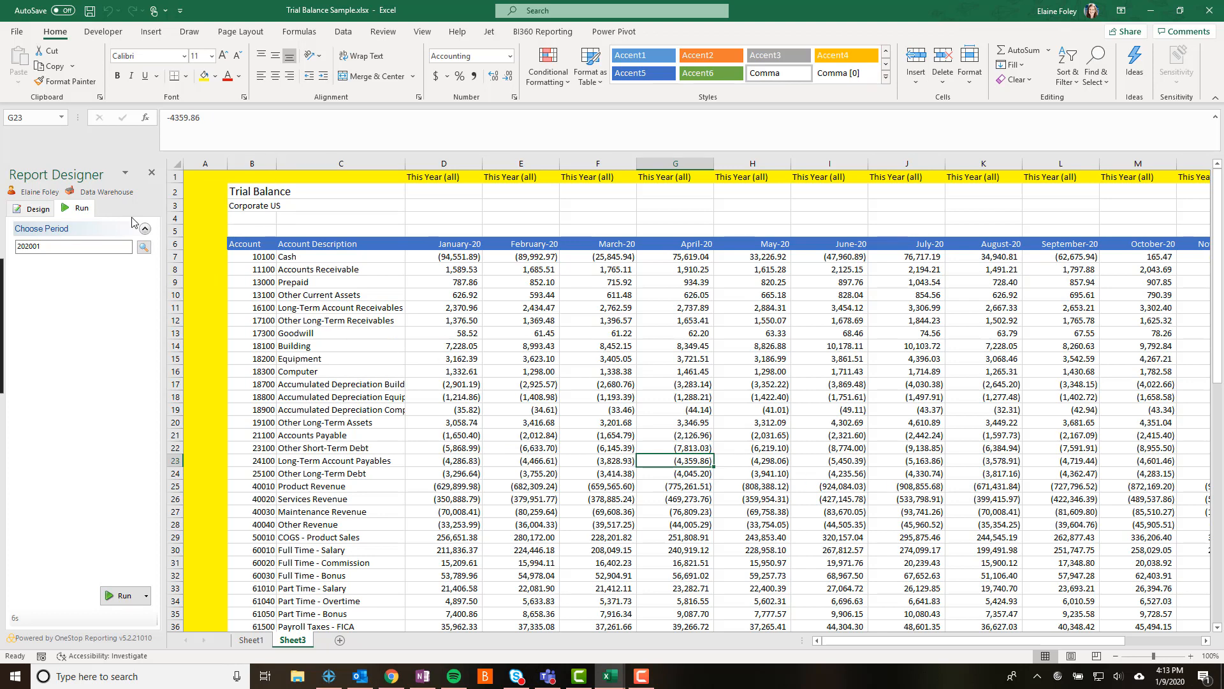
# - Return to the report design and replace column D's period function in D1 with Year to date
pyautogui.click(35, 209)
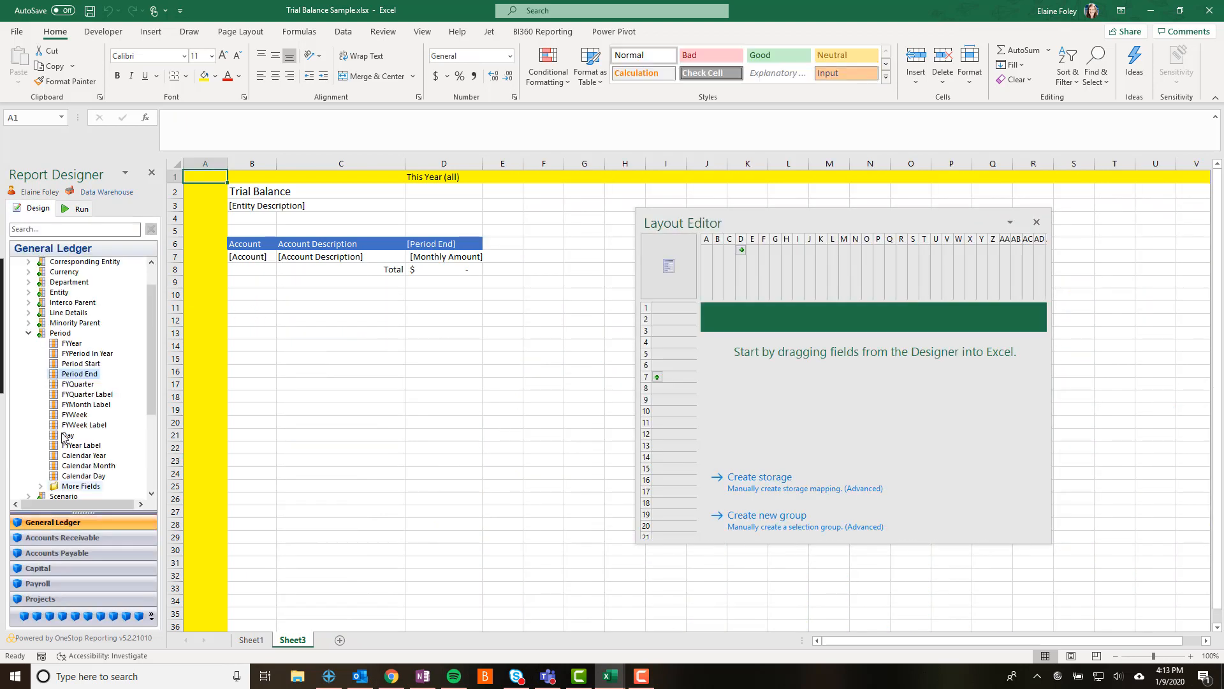
pyautogui.click(29, 333)
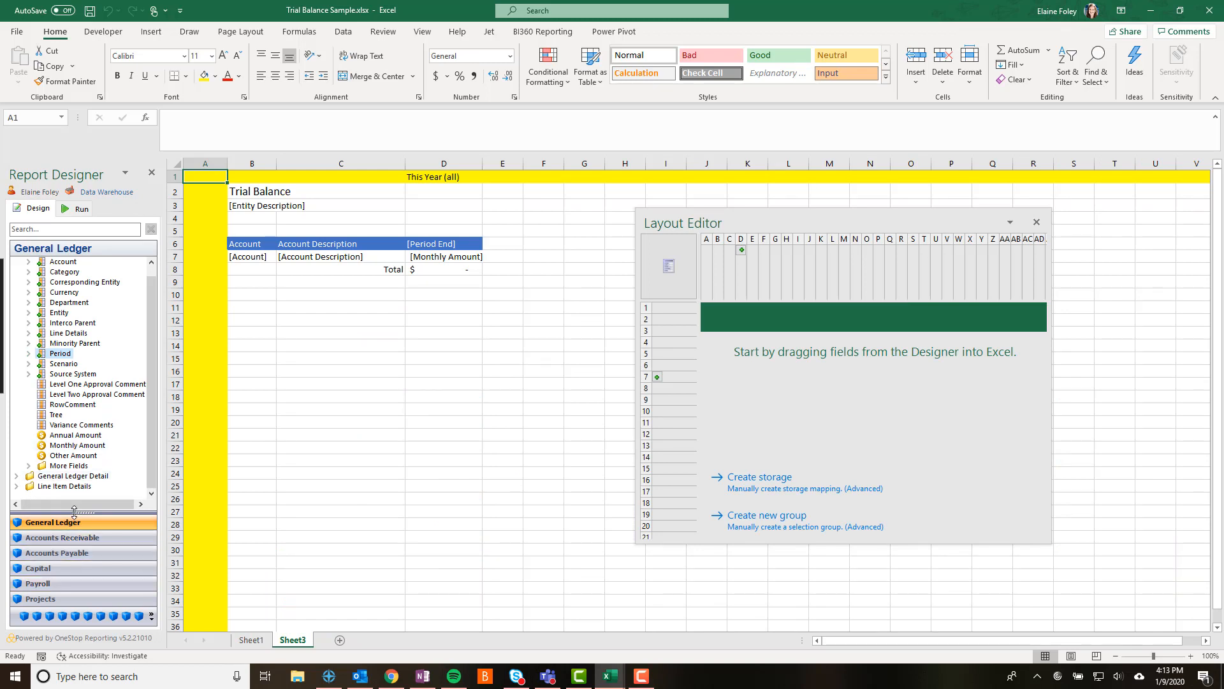
pyautogui.moveTo(75, 512); pyautogui.dragTo(75, 329)
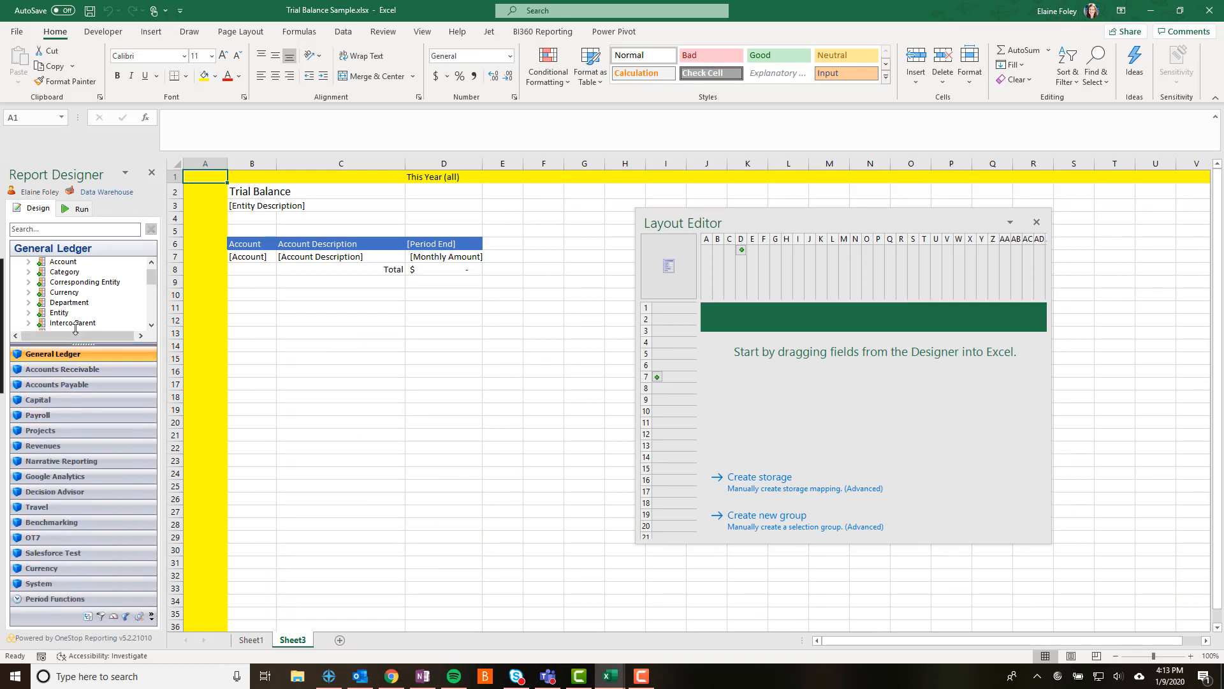
pyautogui.click(60, 599)
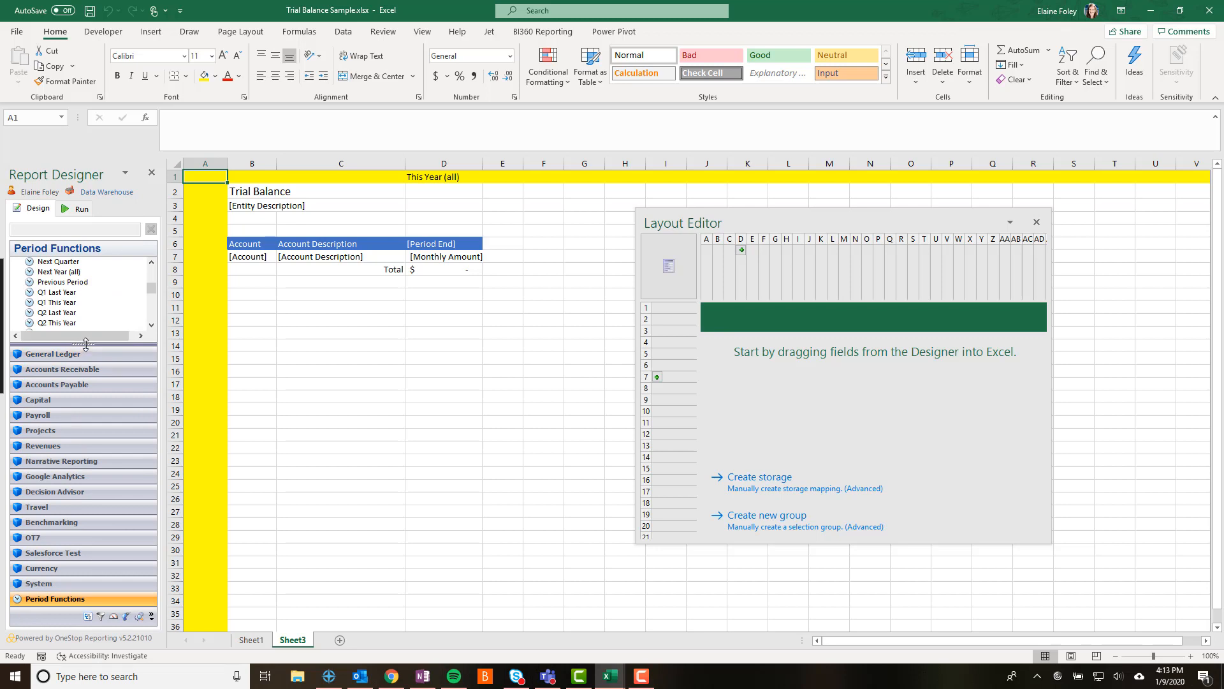
pyautogui.moveTo(82, 360); pyautogui.dragTo(72, 612)
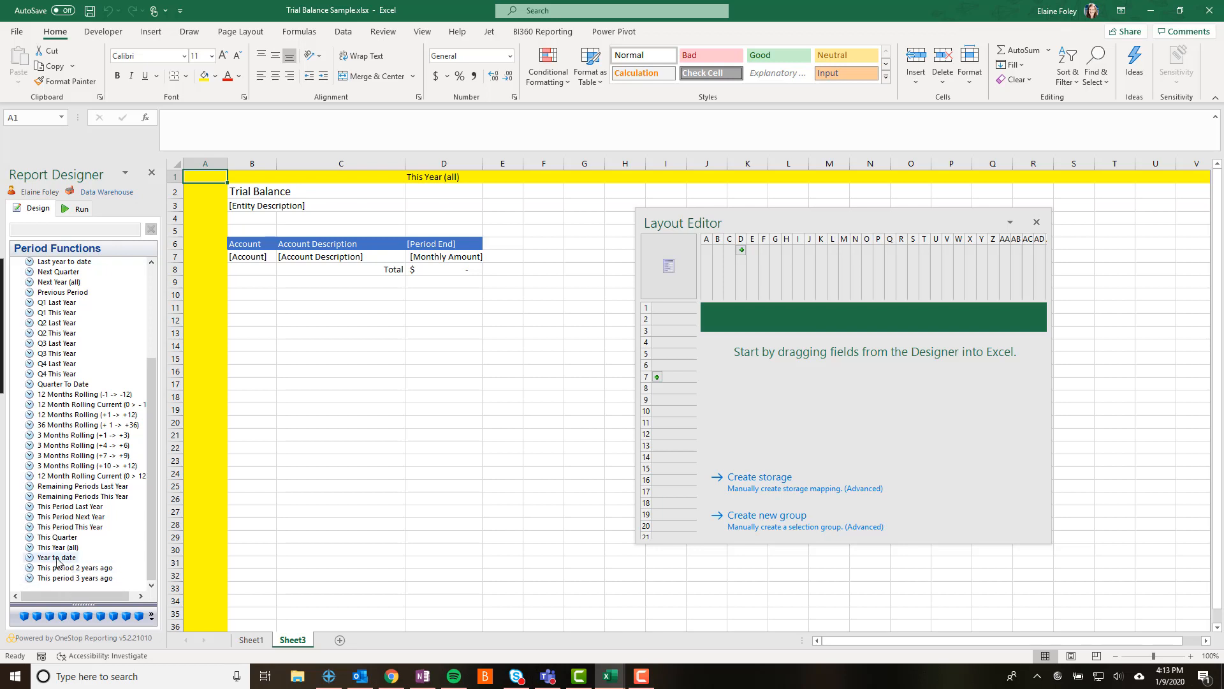
pyautogui.moveTo(56, 561); pyautogui.dragTo(423, 181)
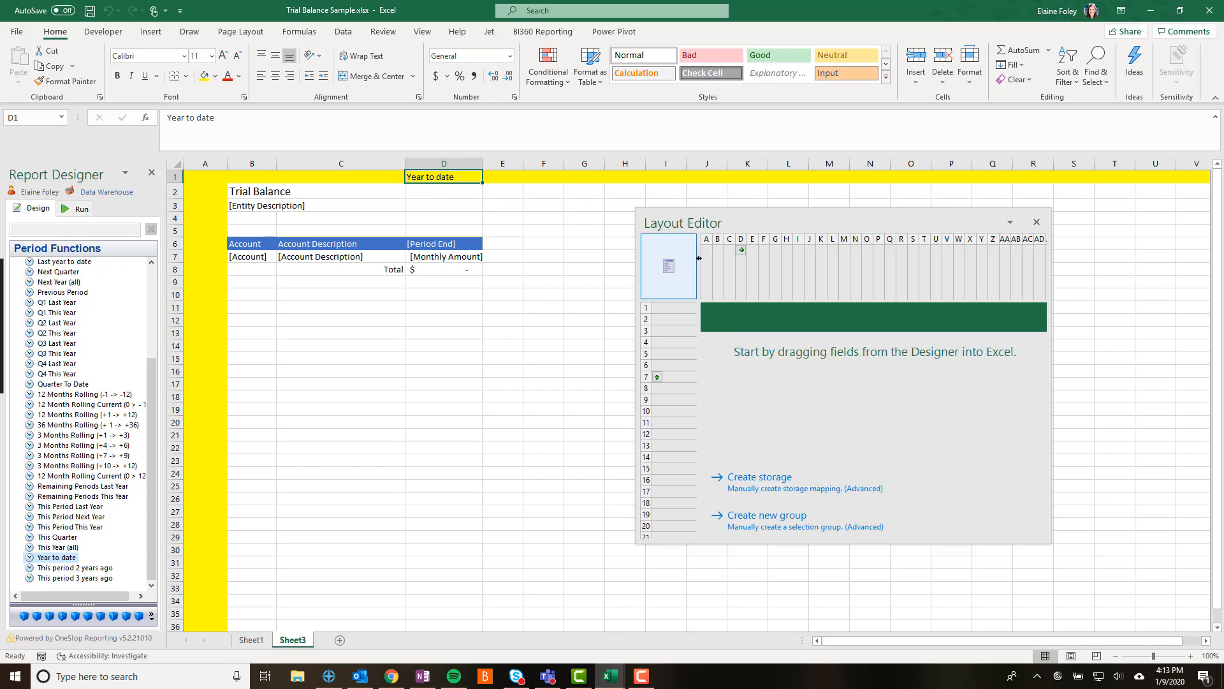
# - Check column D's period function filter in the layout and turn off Expanding for the column
pyautogui.click(741, 250)
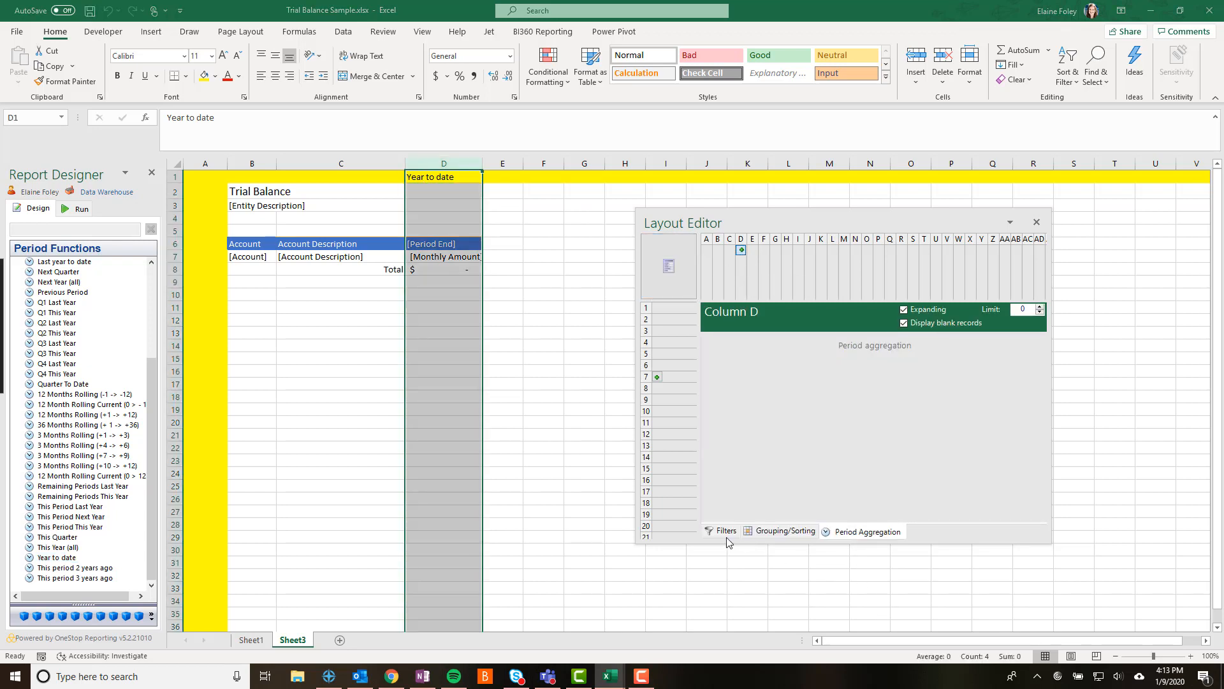
pyautogui.click(712, 532)
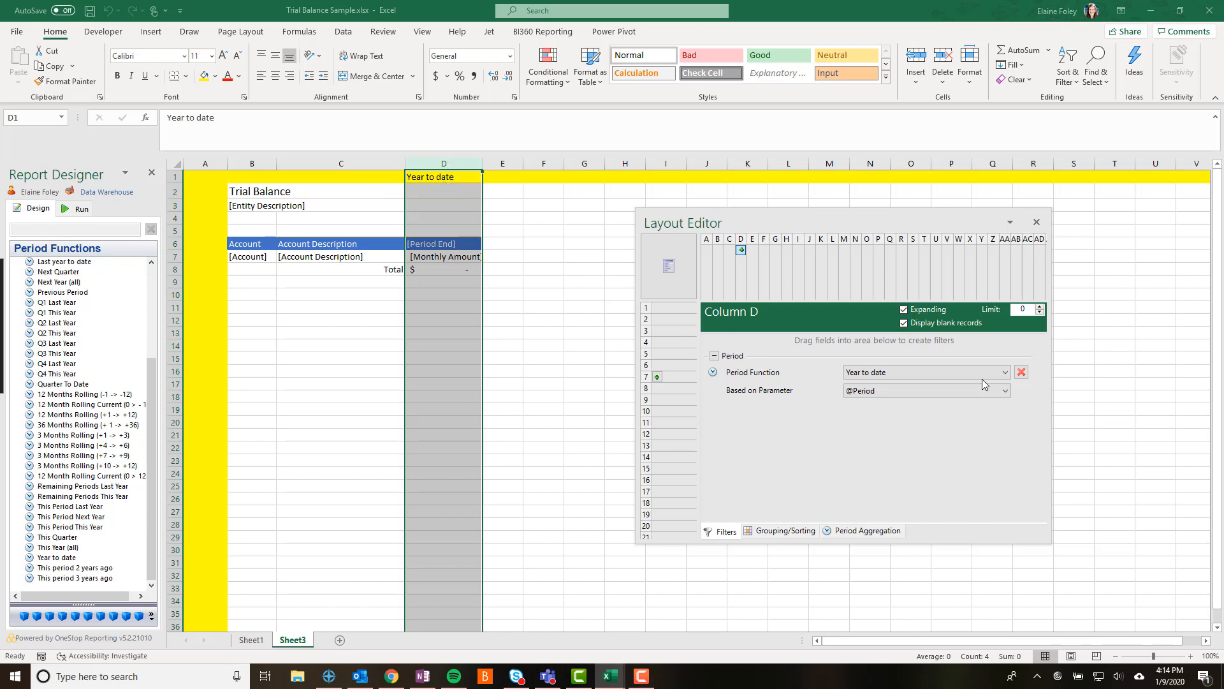
pyautogui.click(1006, 374)
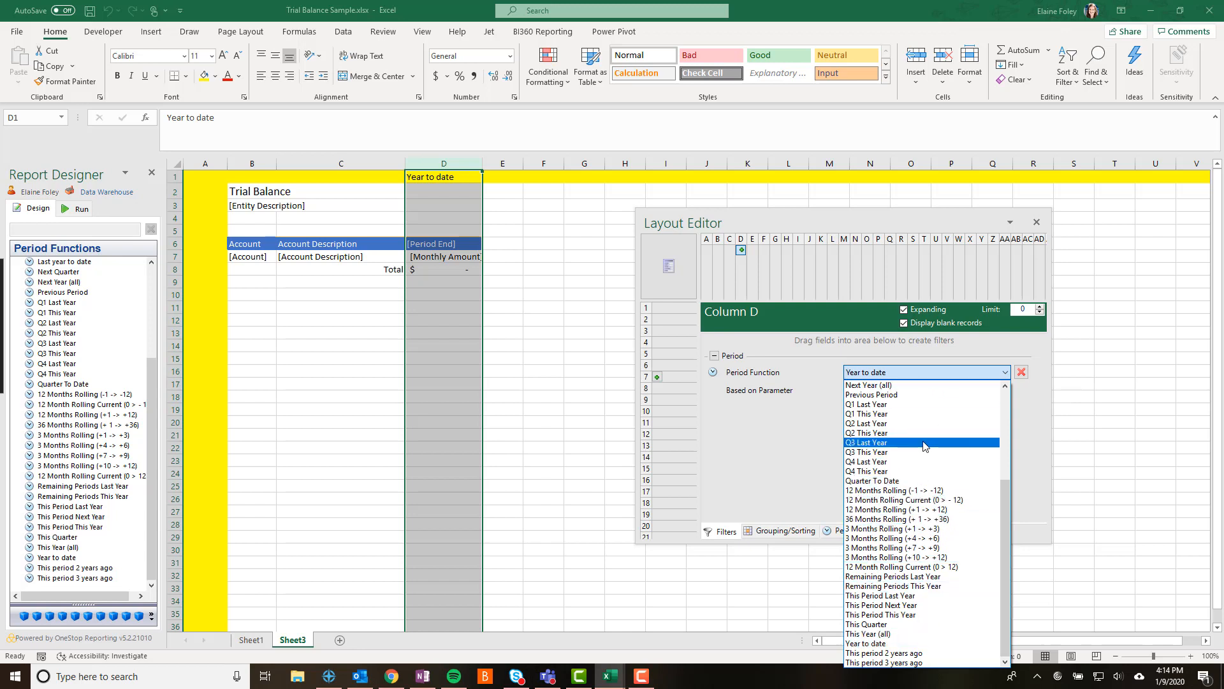
pyautogui.click(1019, 412)
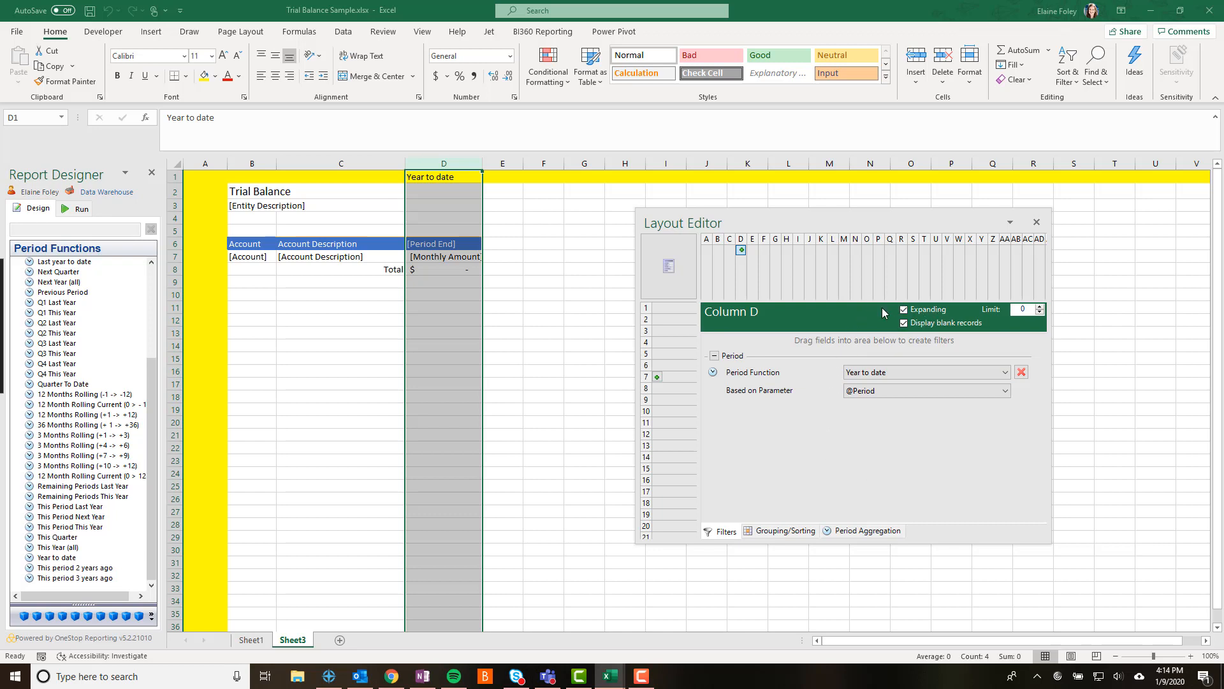
pyautogui.click(903, 311)
pyautogui.click(533, 387)
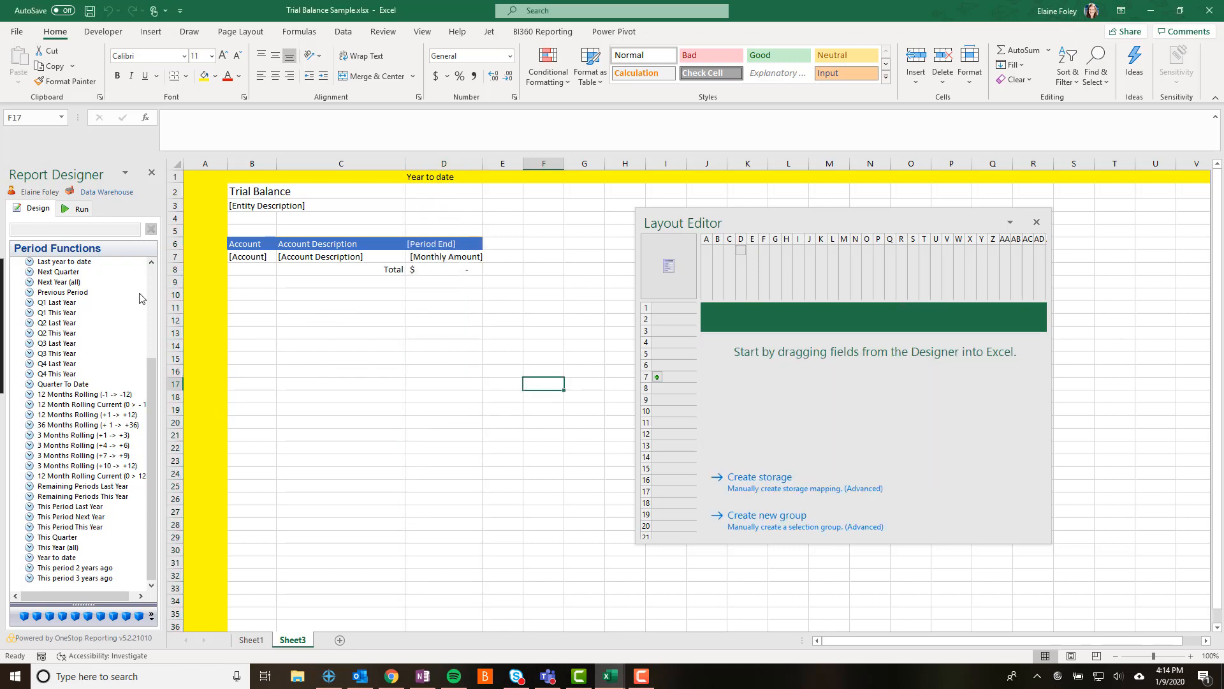
# - Run the report for period 202001 and review the single year-to-date amount column
pyautogui.click(76, 211)
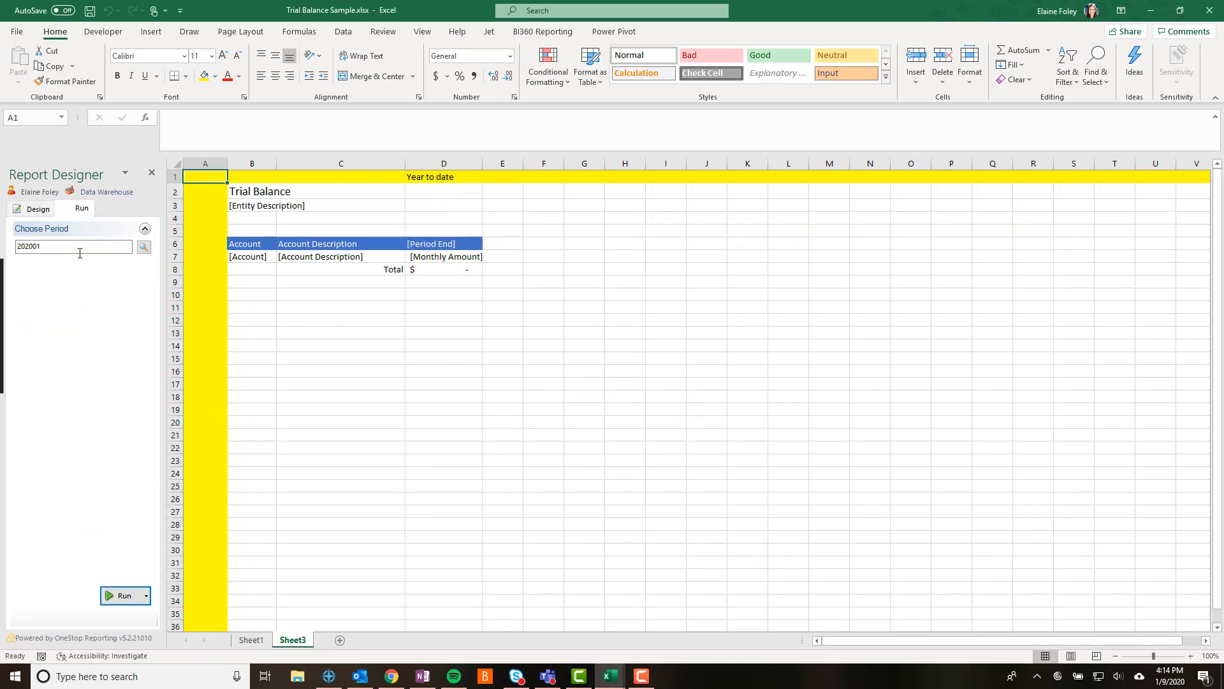
pyautogui.click(118, 596)
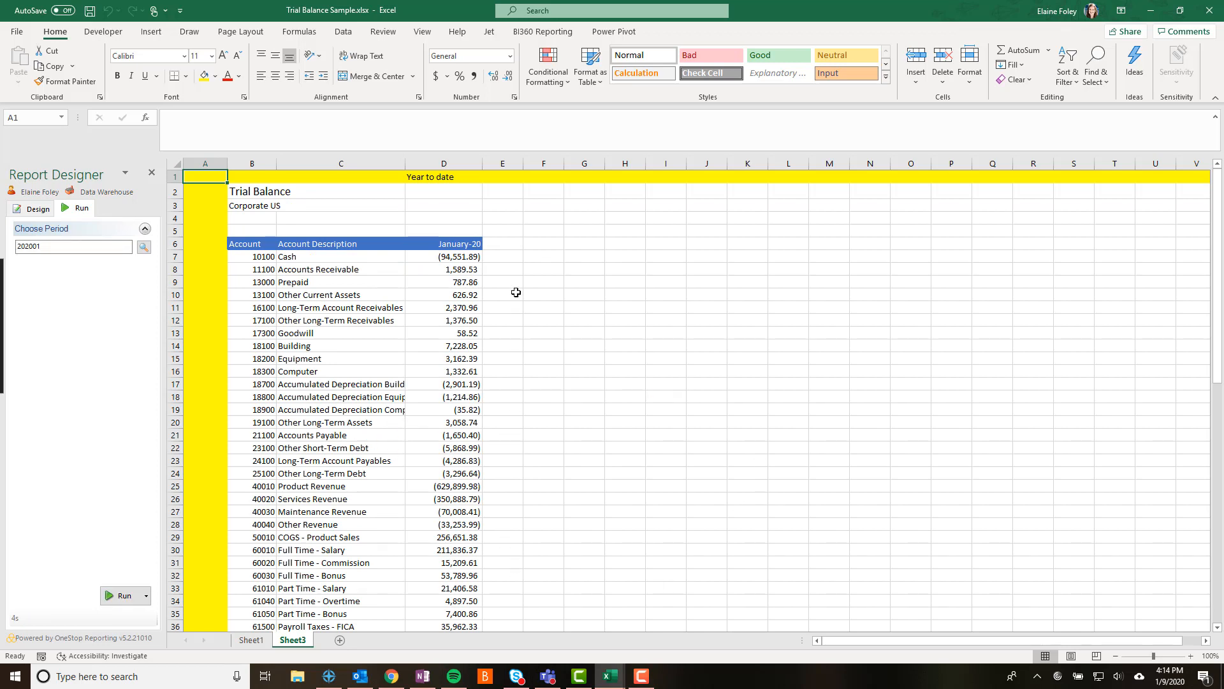
pyautogui.scroll(-14, 472, 408)
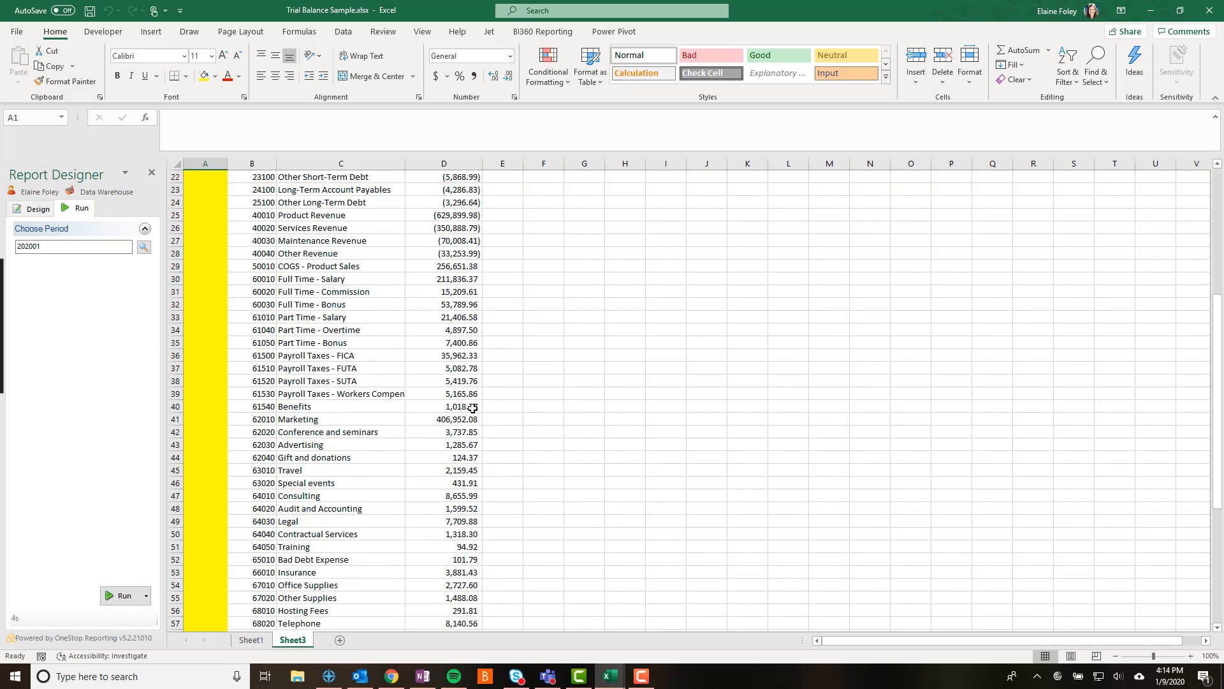
pyautogui.scroll(14, 473, 408)
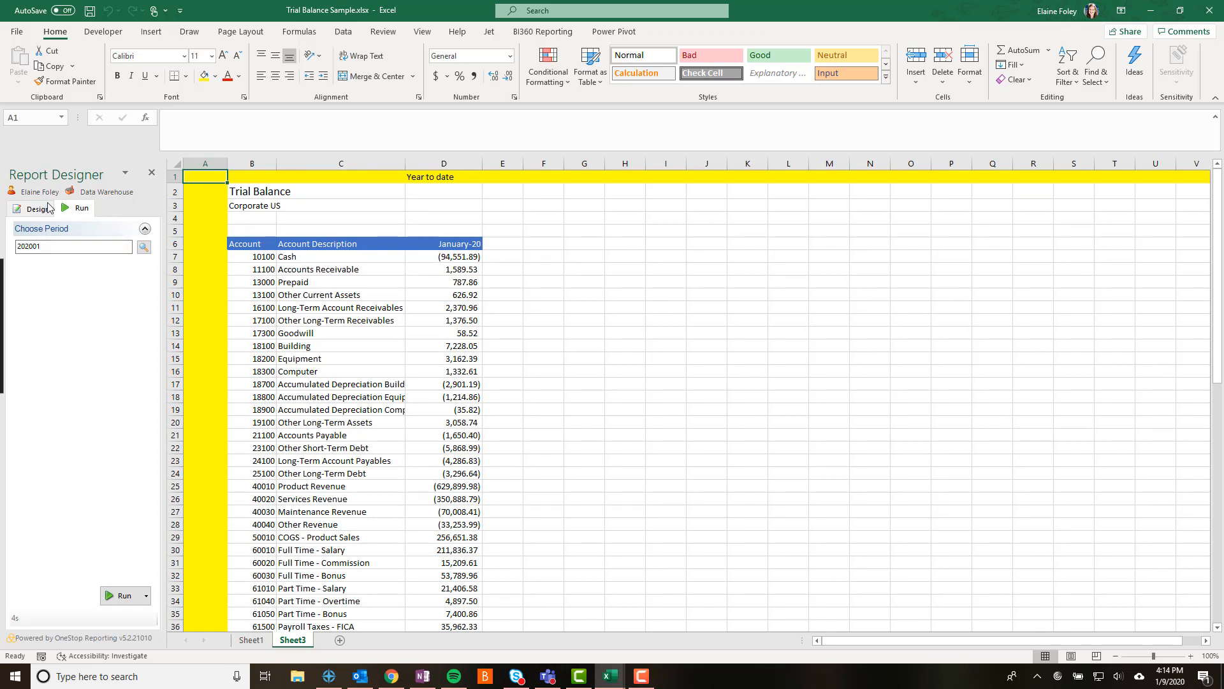
# - Return to the report design, apply the "March 14, 2012" date format to the Period End heading in D6 and widen column D
pyautogui.click(16, 213)
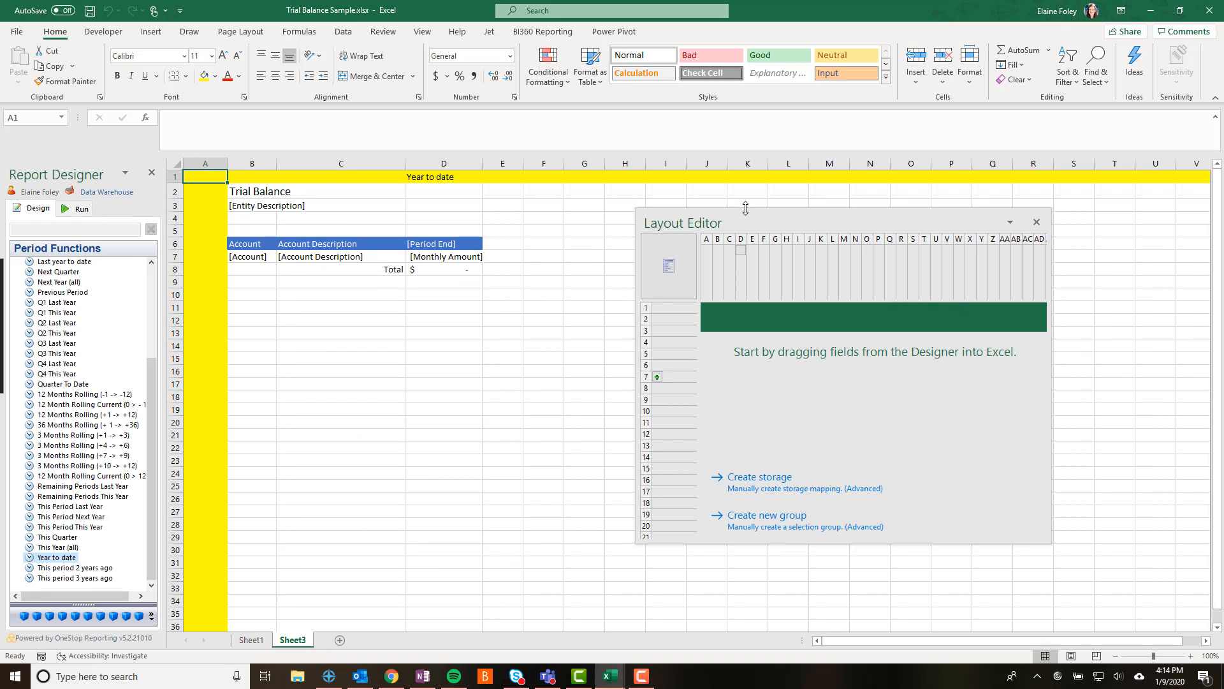
pyautogui.moveTo(738, 222); pyautogui.dragTo(790, 223)
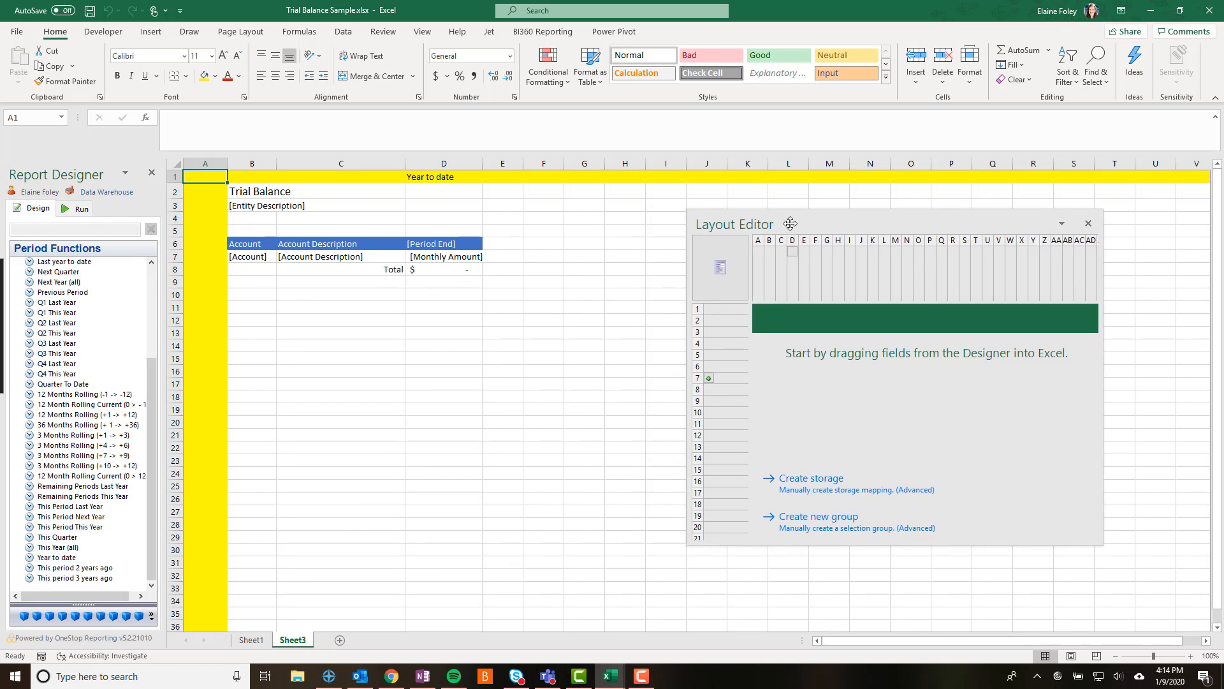
pyautogui.click(429, 245)
pyautogui.click(514, 97)
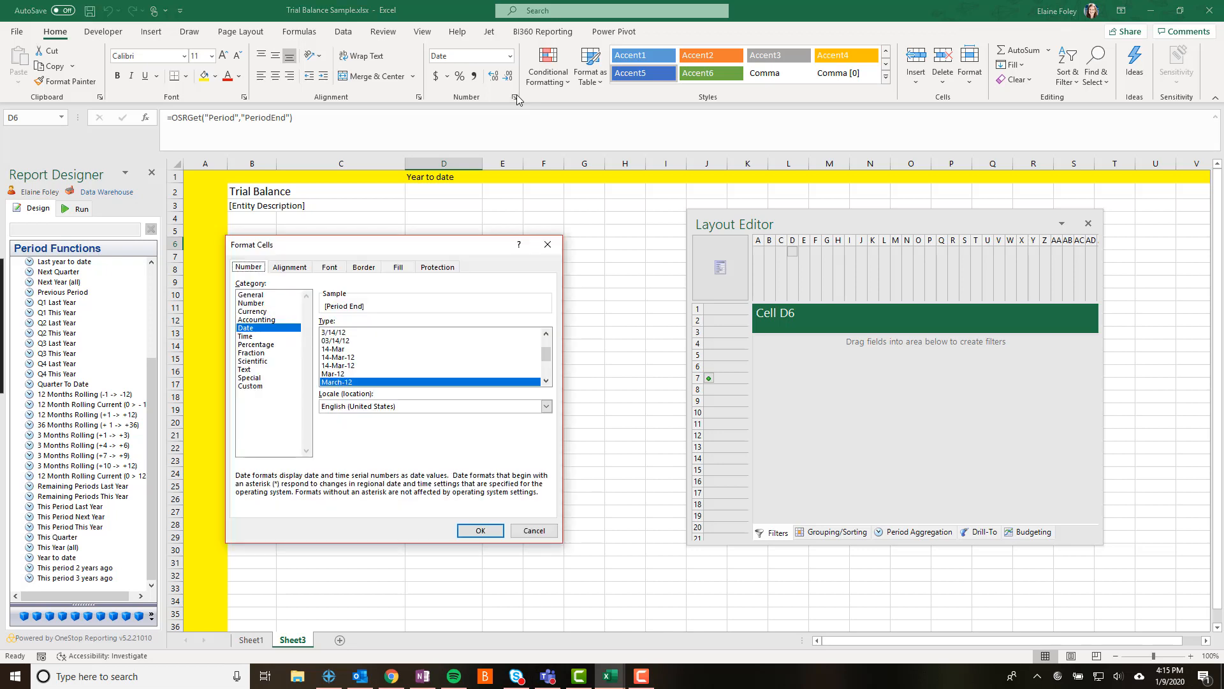
pyautogui.click(546, 381)
pyautogui.click(546, 380)
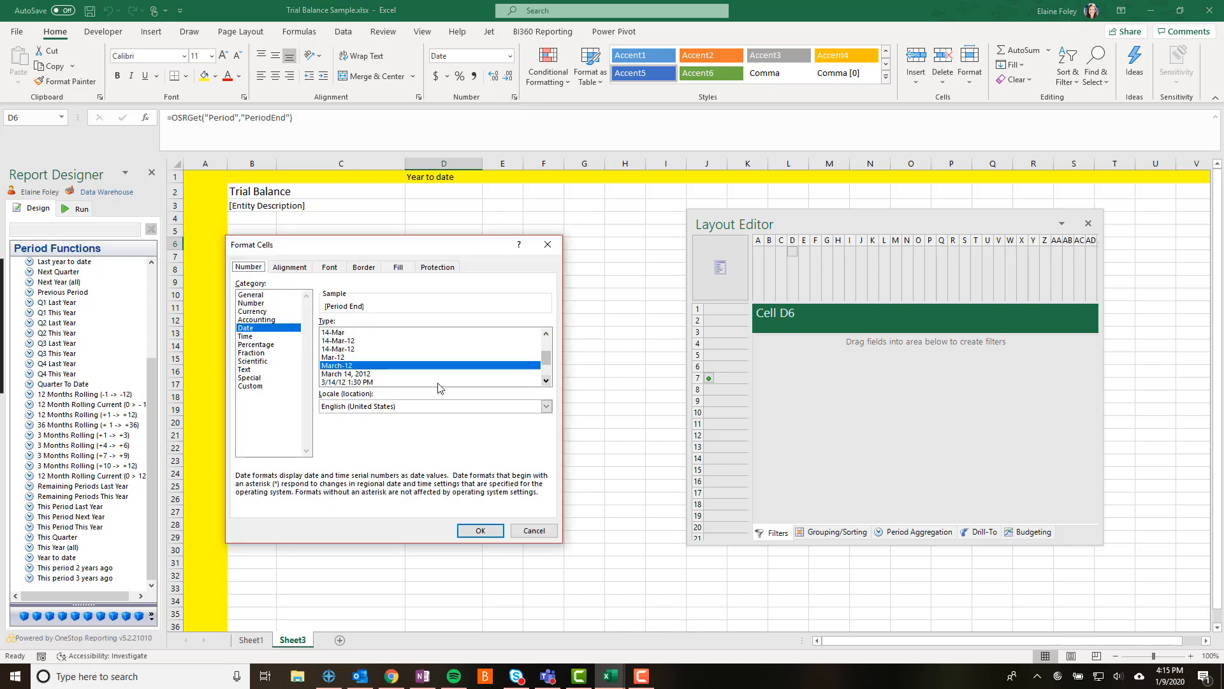
pyautogui.click(384, 374)
pyautogui.click(485, 532)
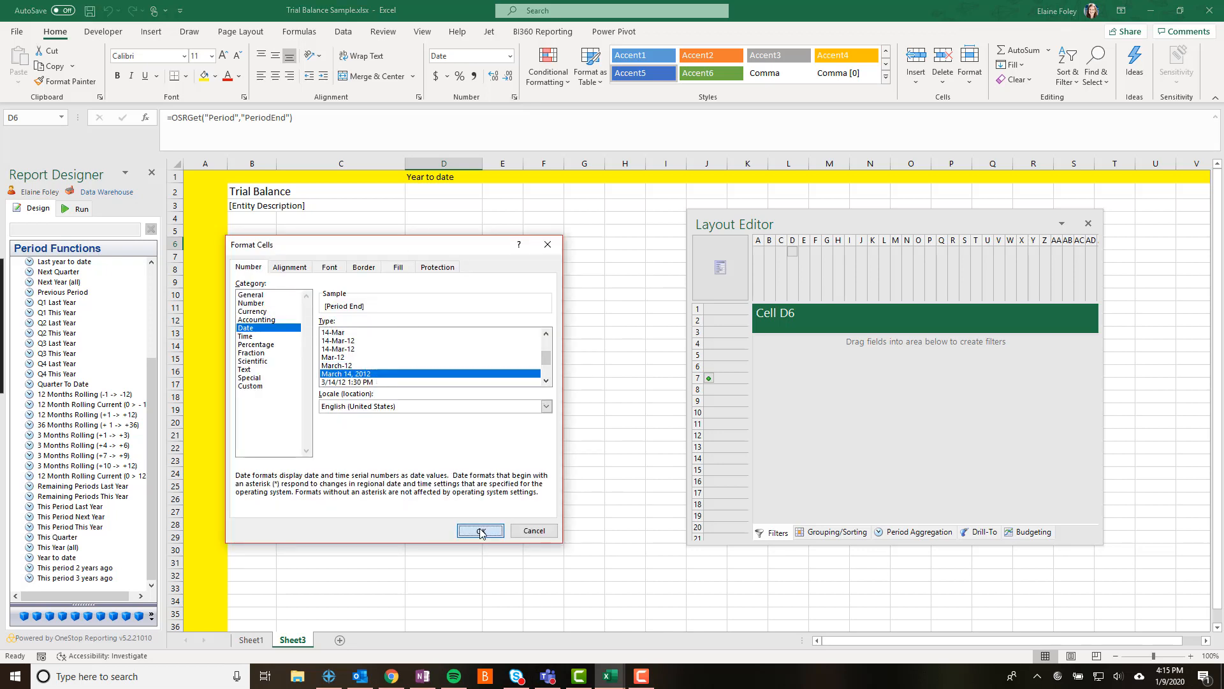
pyautogui.click(514, 259)
pyautogui.moveTo(483, 163); pyautogui.dragTo(504, 162)
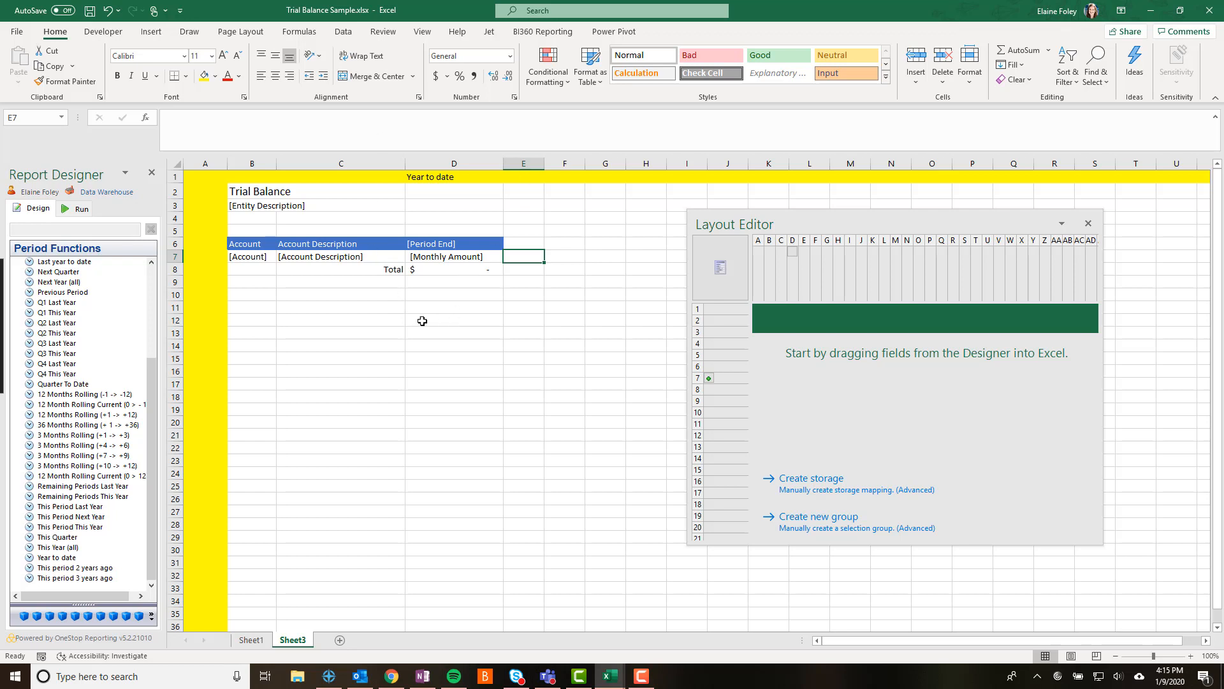
# - Copy the whole year-to-date column D with its period filter into column E
pyautogui.click(455, 164)
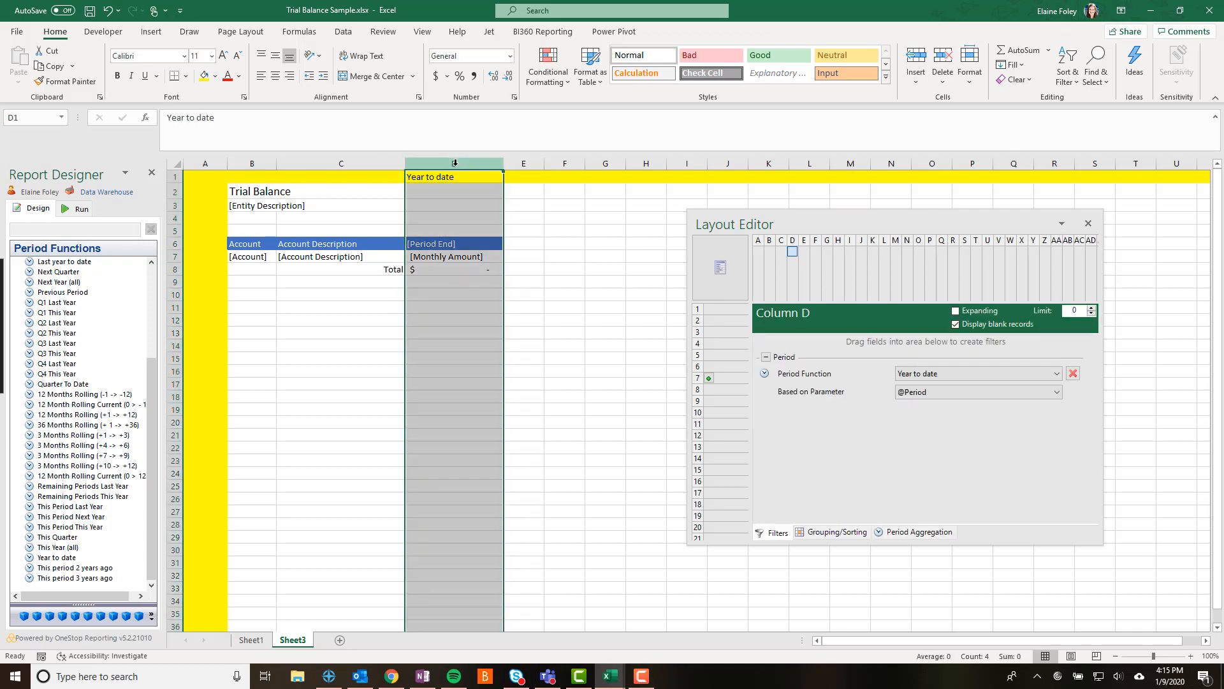
pyautogui.hotkey('ctrl', 'c')
pyautogui.click(520, 164)
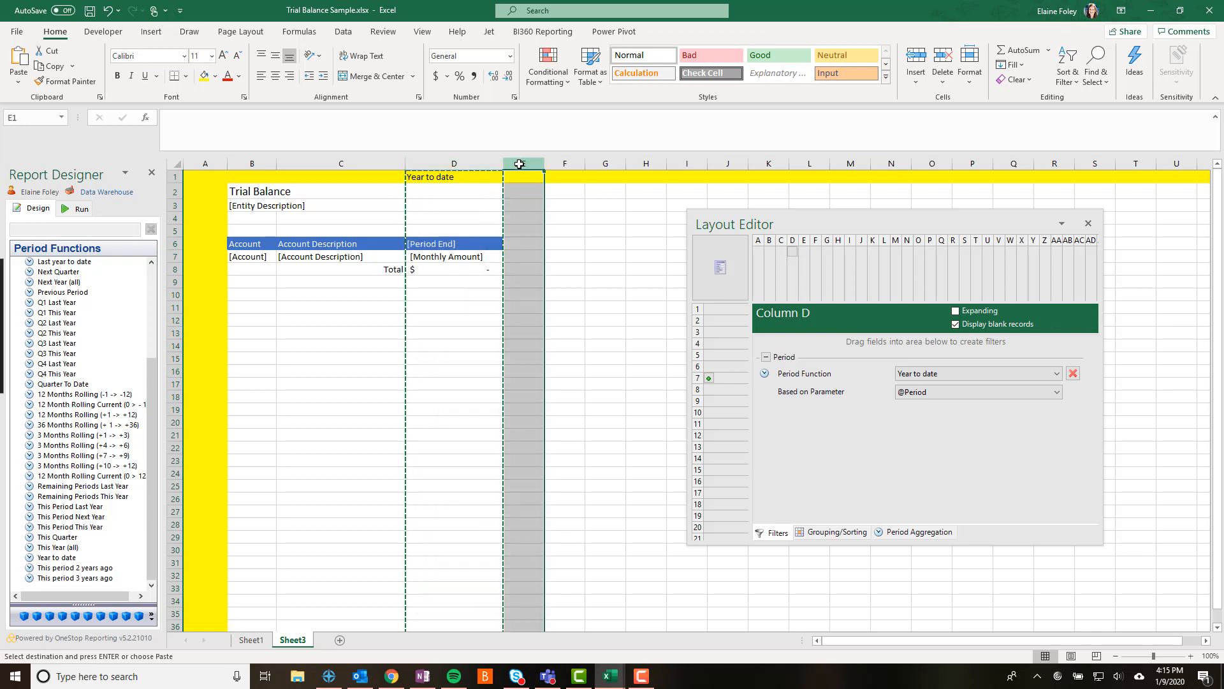
pyautogui.hotkey('ctrl', 'v')
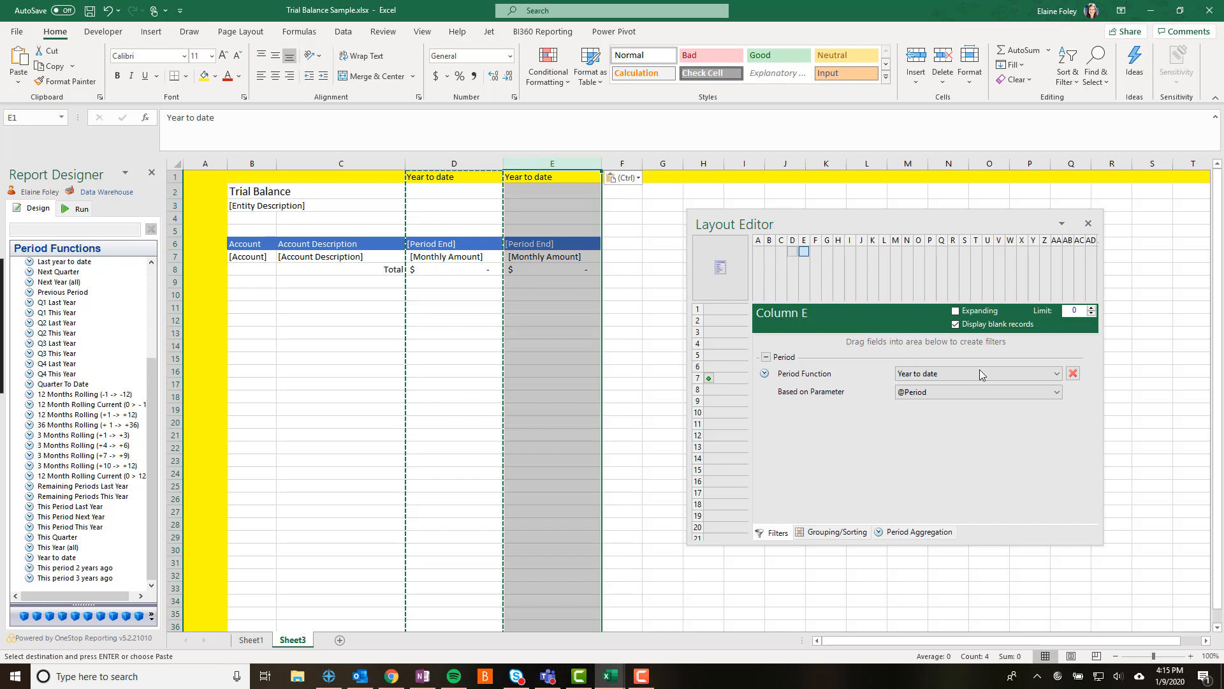
# - Change column E's period function filter to Last year to date in the layout
pyautogui.click(1040, 376)
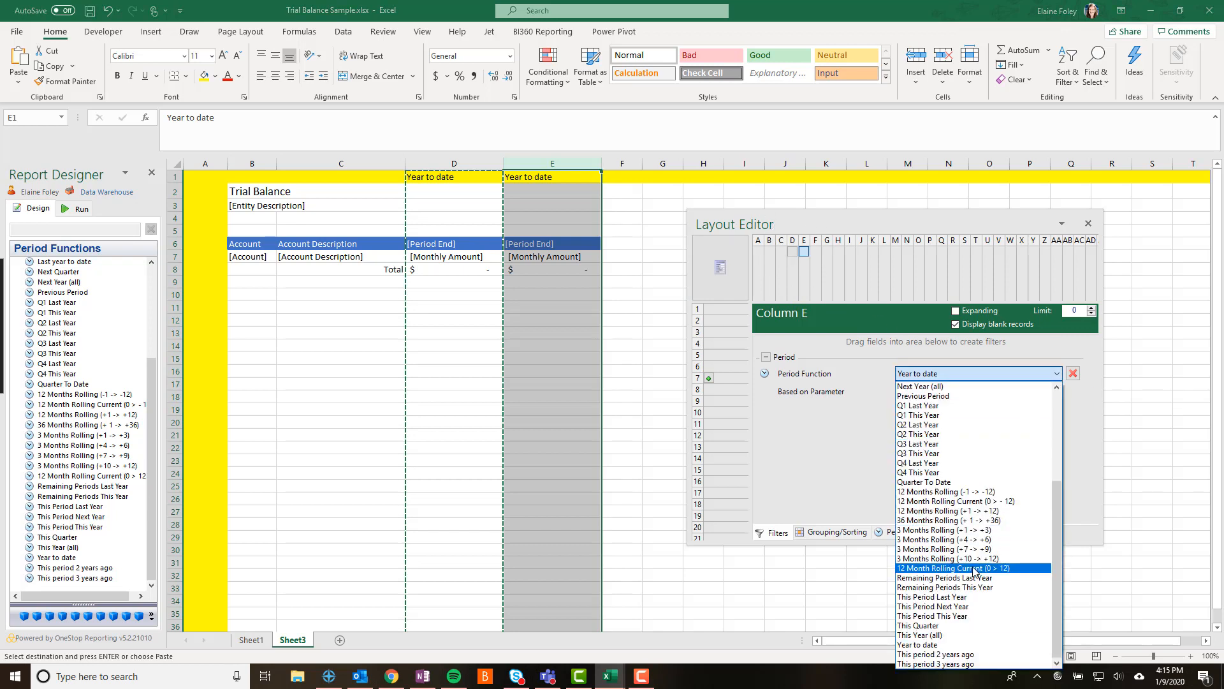
pyautogui.scroll(5, 969, 566)
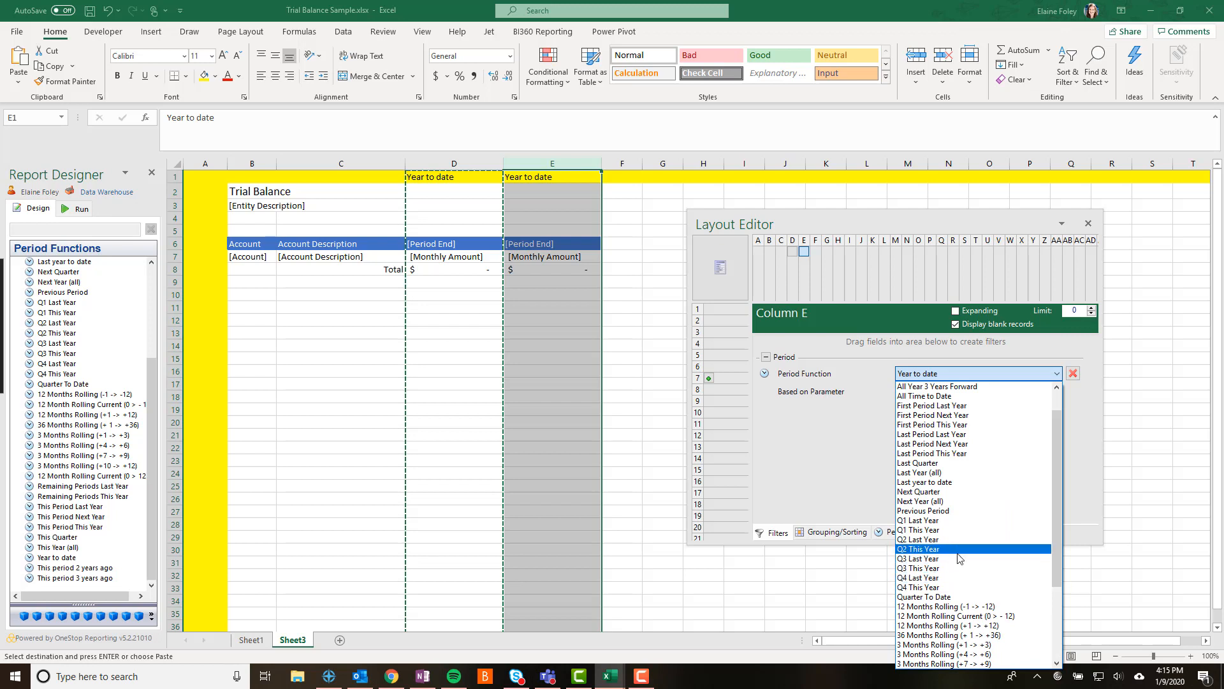
pyautogui.scroll(1, 960, 559)
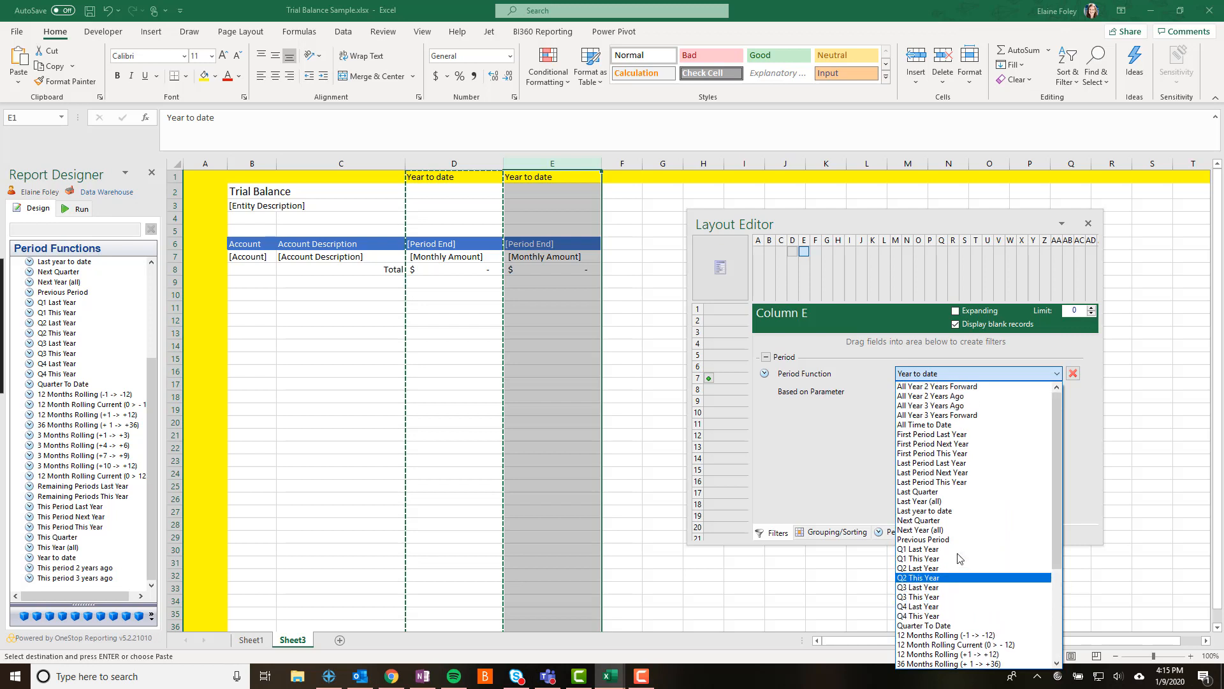
pyautogui.click(987, 510)
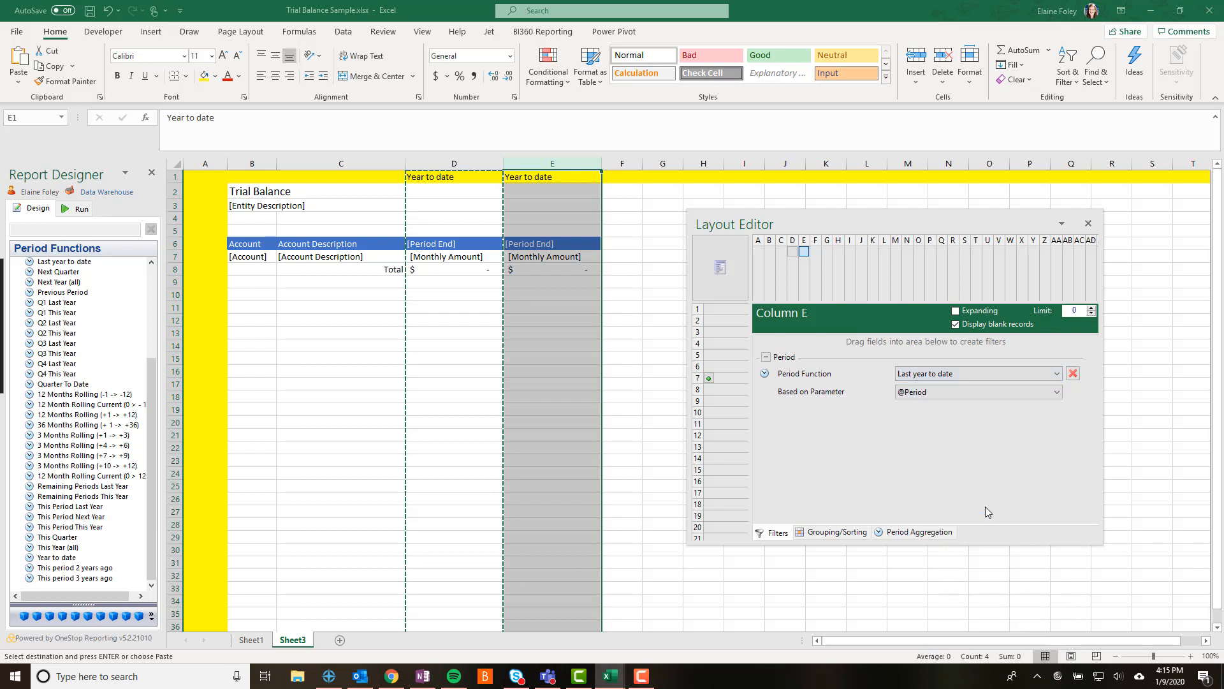
pyautogui.click(596, 332)
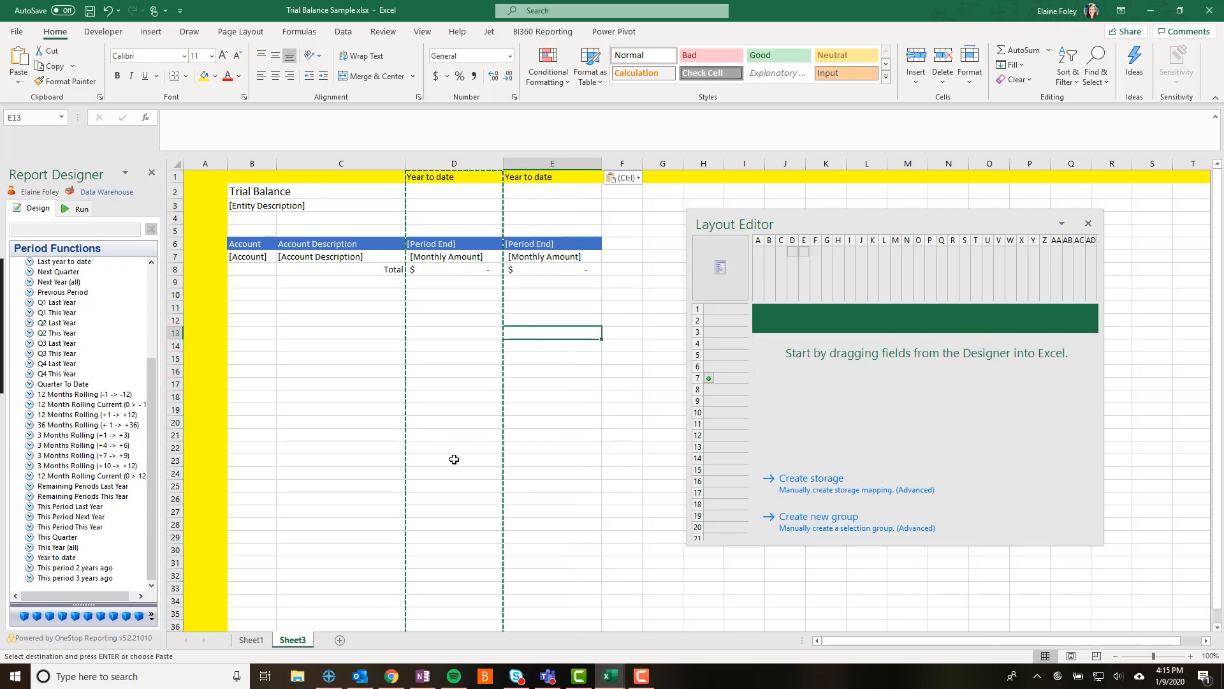
# - Replace the period function in E1 with Last year to date and check column E's period filter in the layout
pyautogui.click(77, 203)
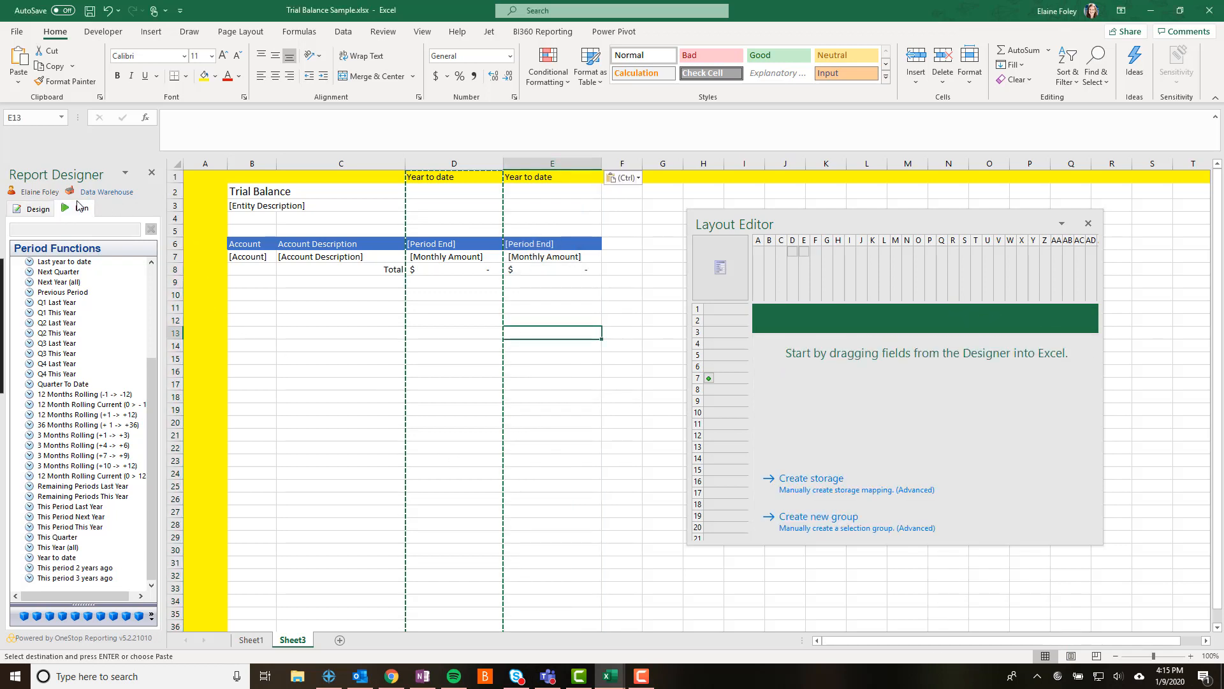
pyautogui.click(24, 207)
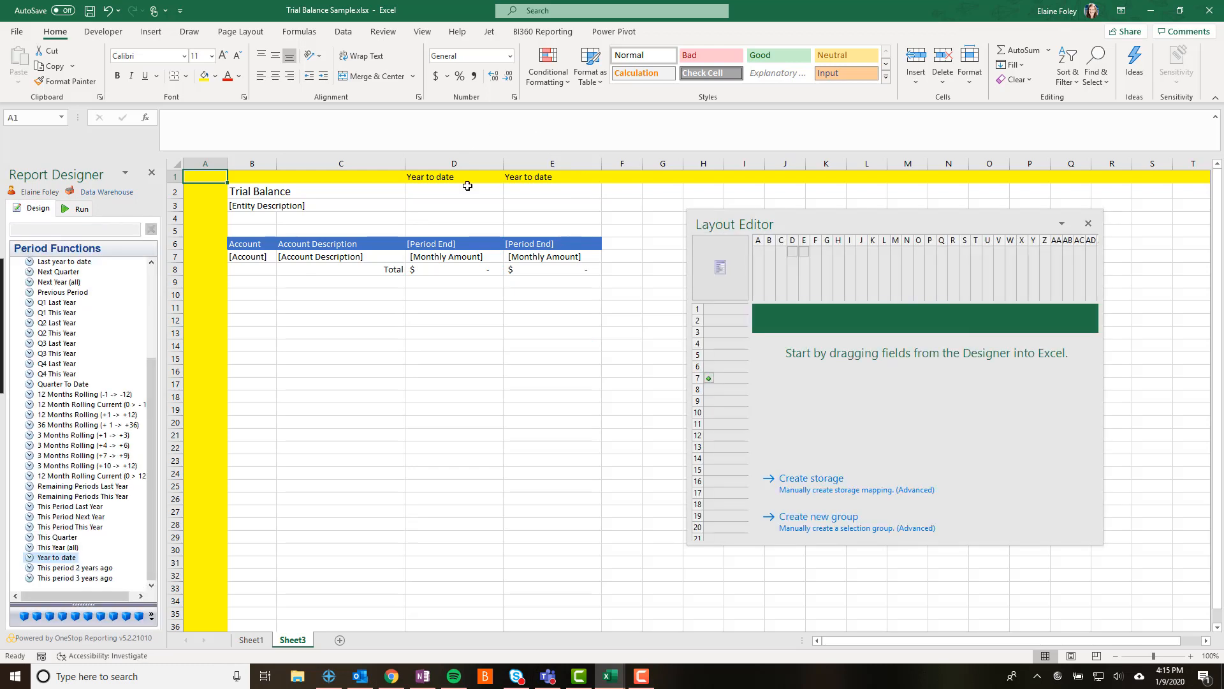
pyautogui.click(804, 251)
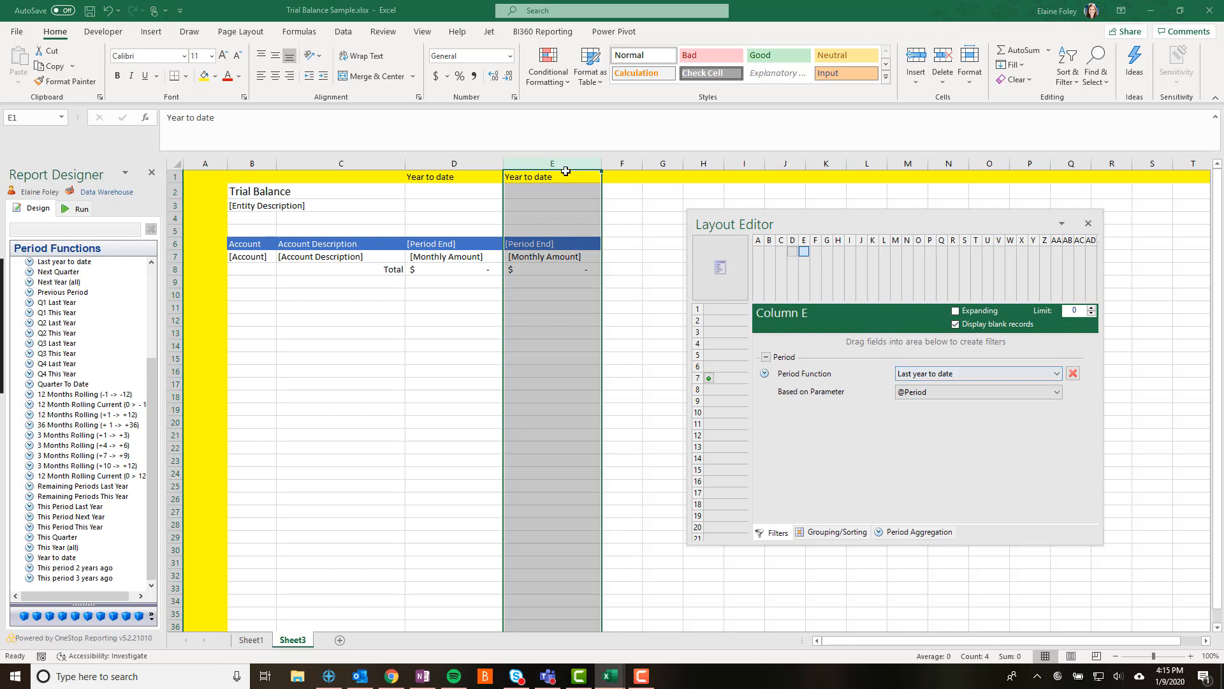
pyautogui.click(528, 188)
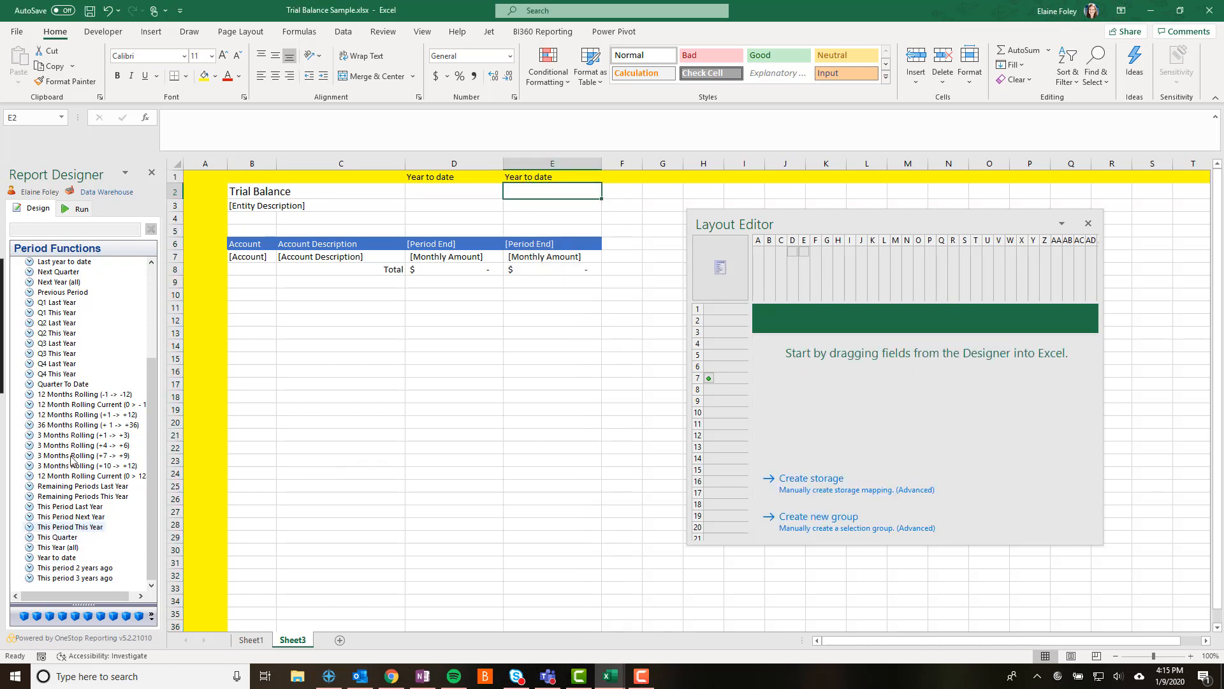
pyautogui.scroll(4, 71, 456)
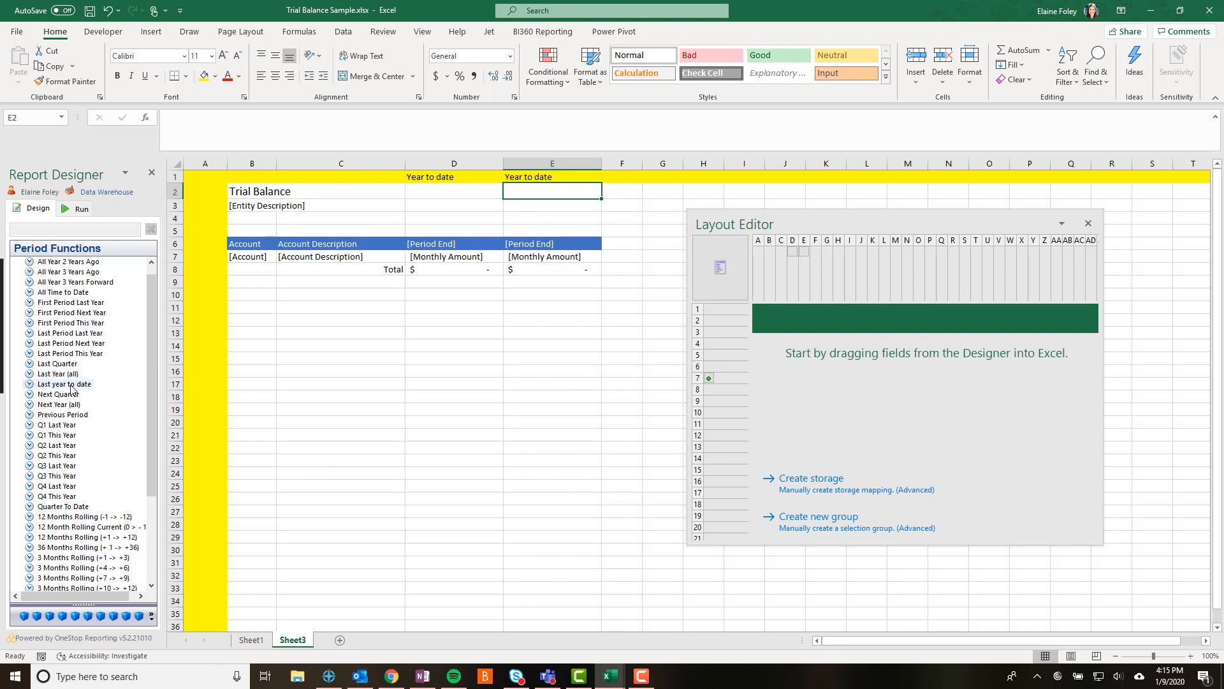
pyautogui.moveTo(72, 385); pyautogui.dragTo(559, 179)
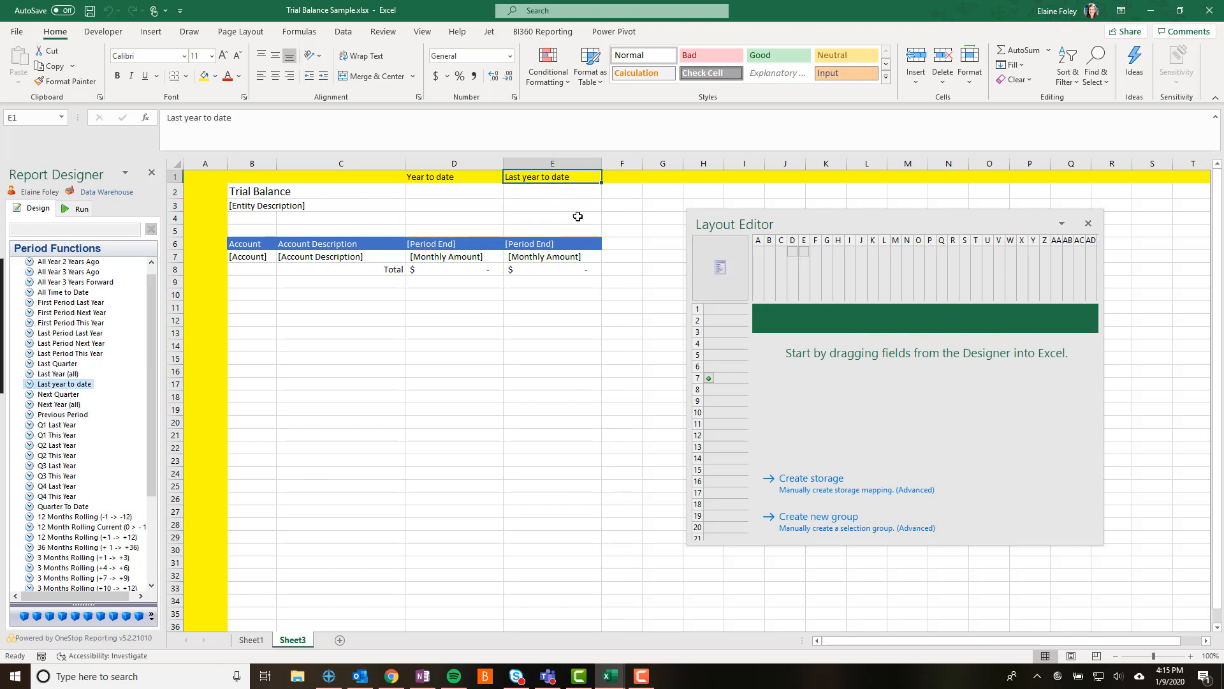
pyautogui.click(540, 291)
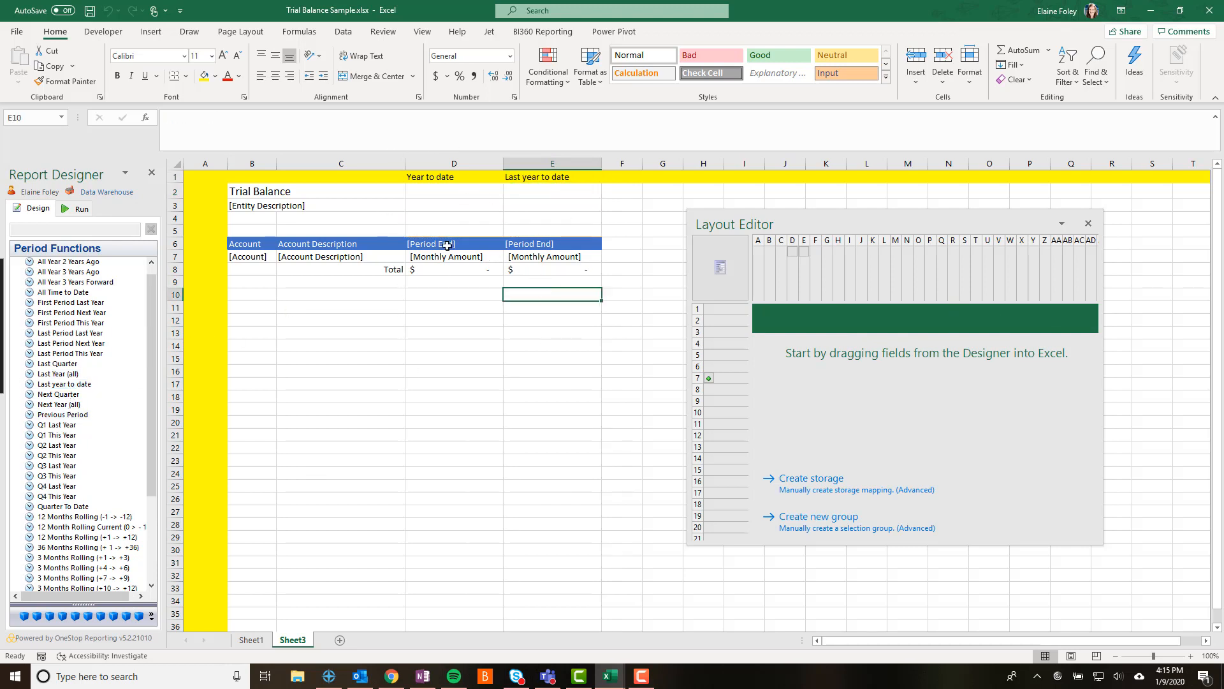
pyautogui.click(805, 252)
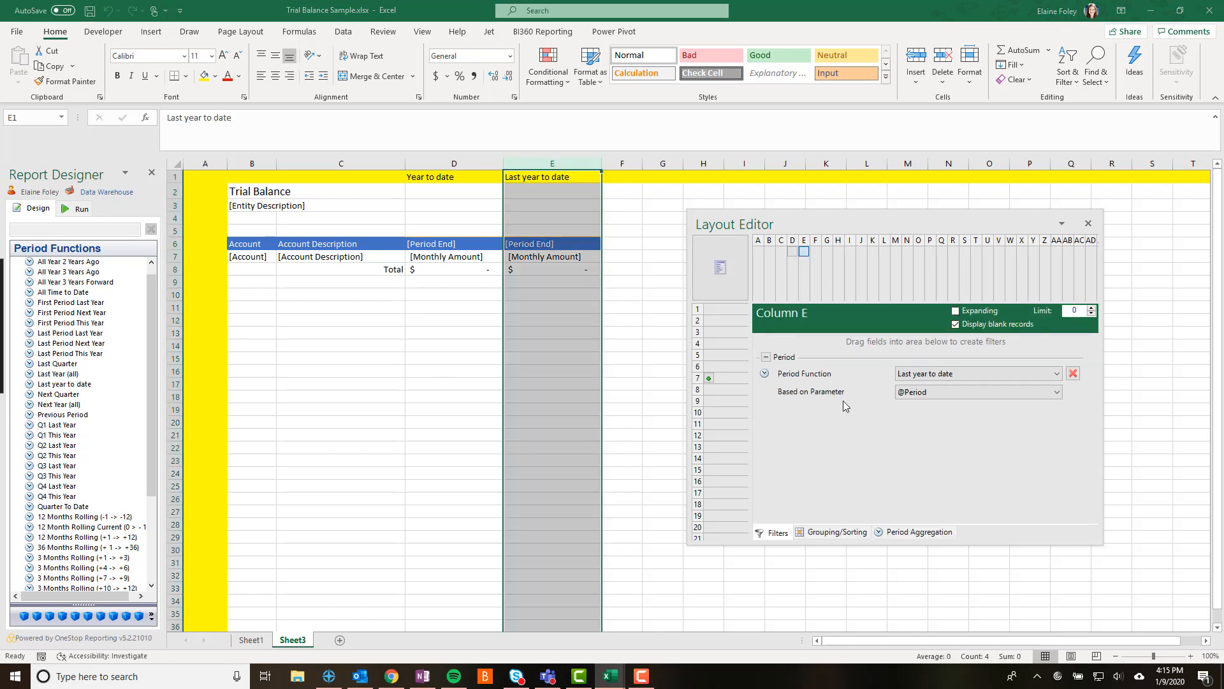
pyautogui.click(389, 410)
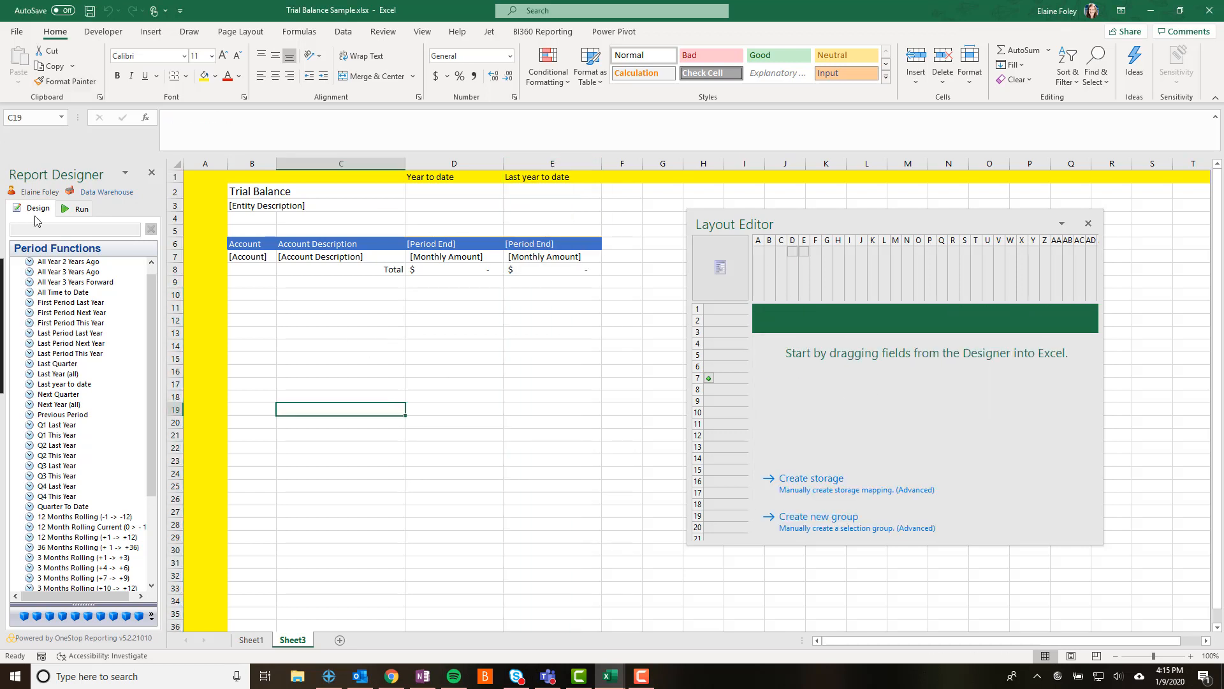
# - Run the report for period 202001 and review the date headings, amounts and Total row of both year-to-date columns
pyautogui.click(75, 210)
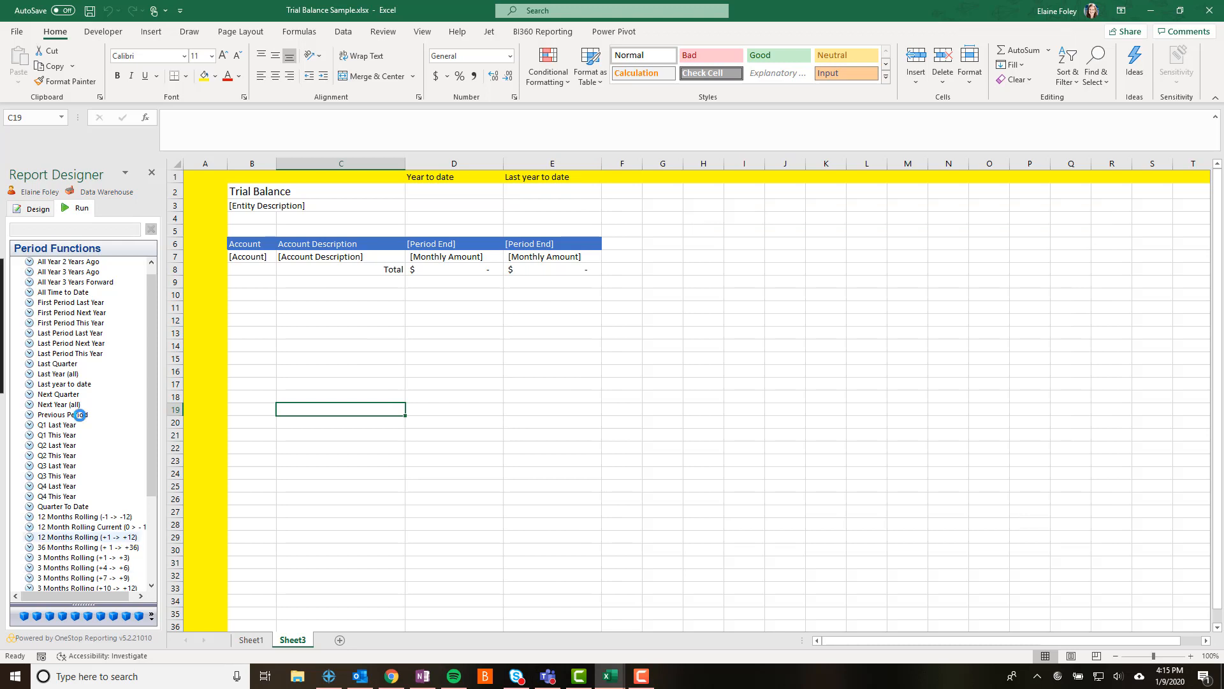
pyautogui.click(118, 595)
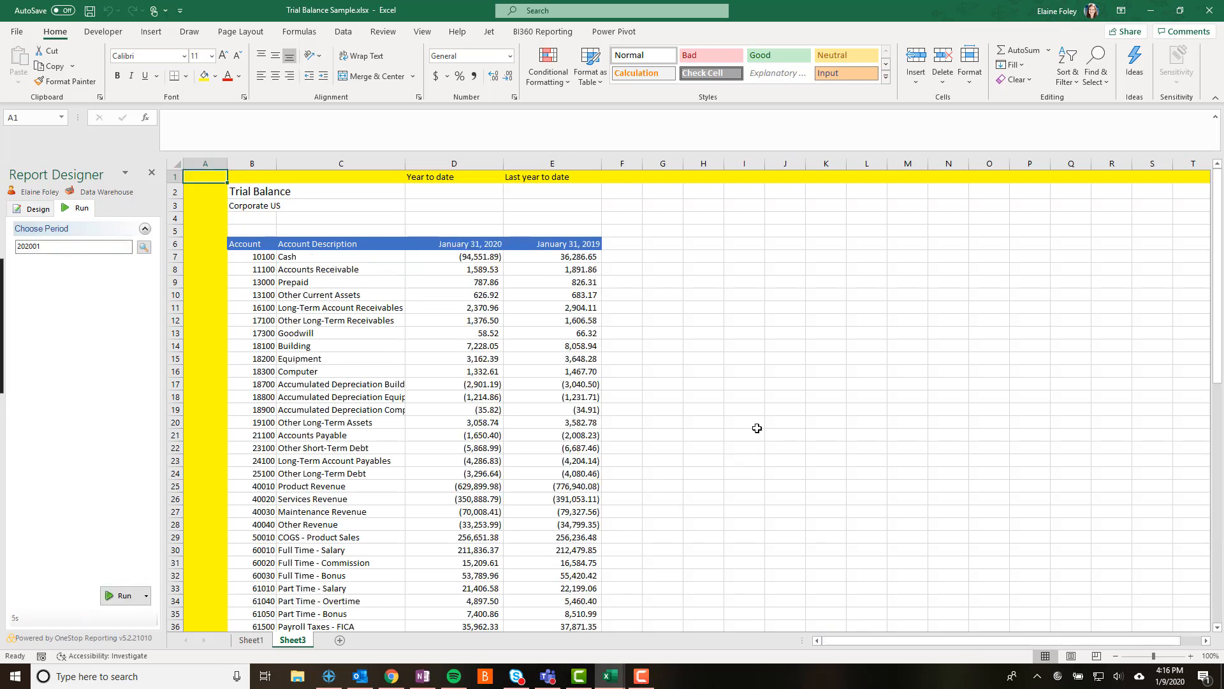
pyautogui.click(467, 248)
pyautogui.click(578, 245)
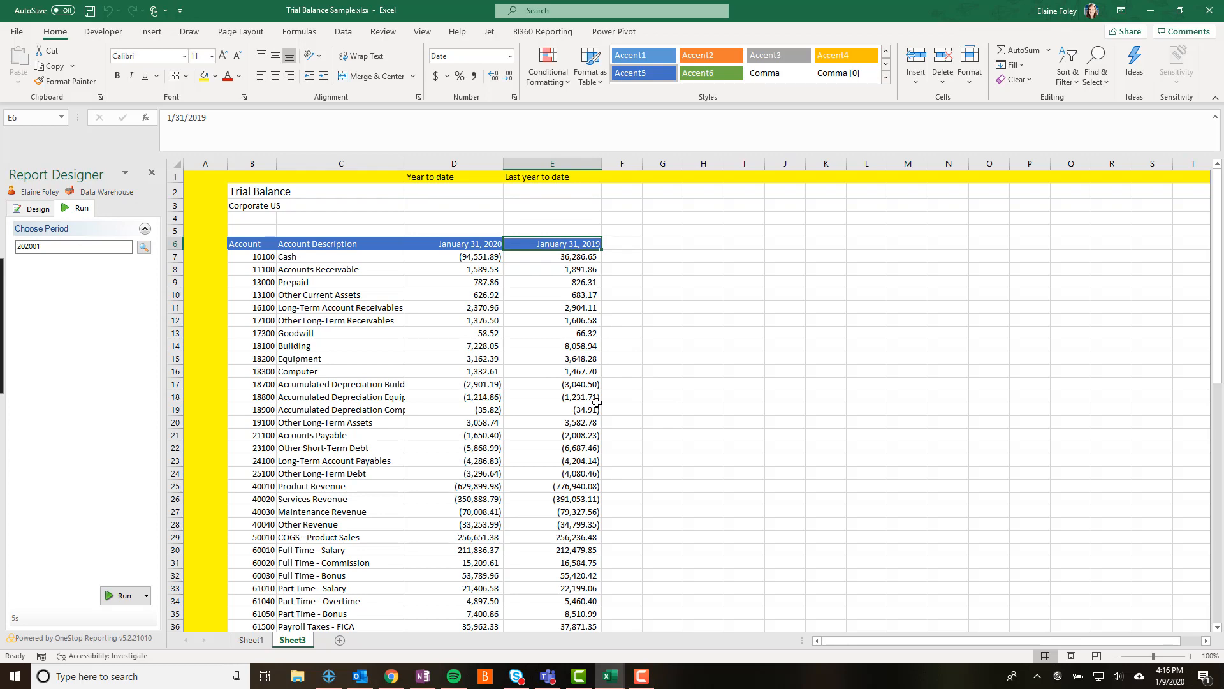
pyautogui.scroll(-10, 446, 407)
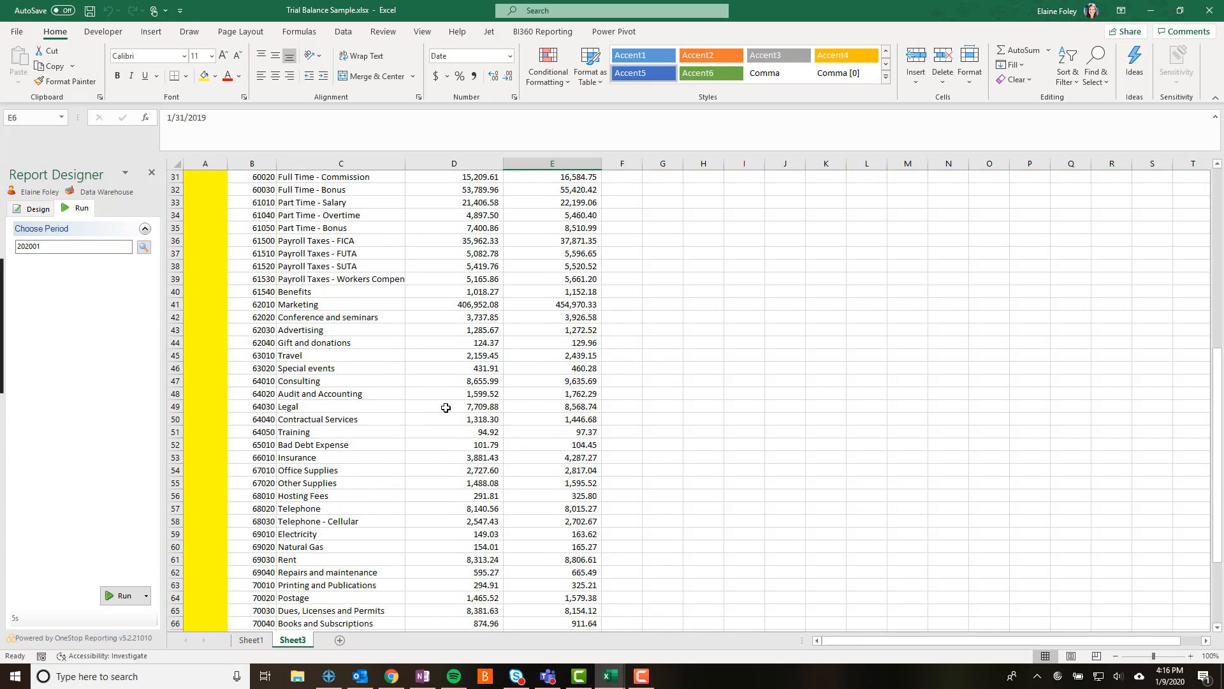
pyautogui.scroll(-5, 446, 408)
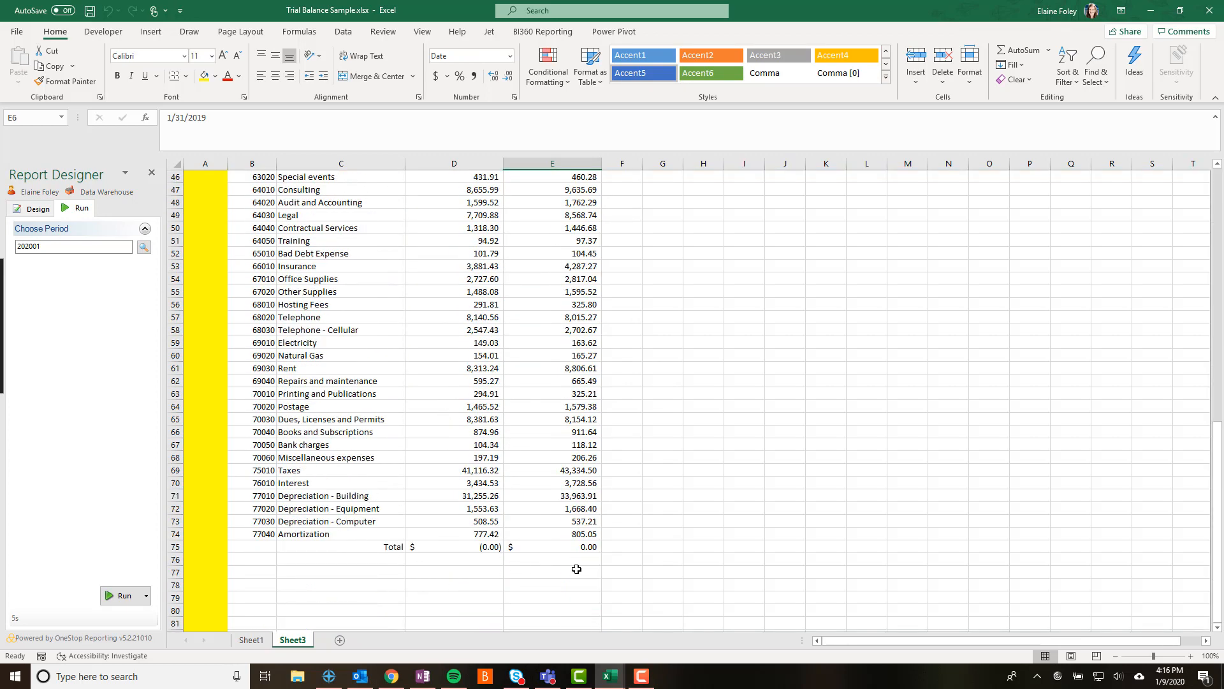
pyautogui.scroll(15, 577, 569)
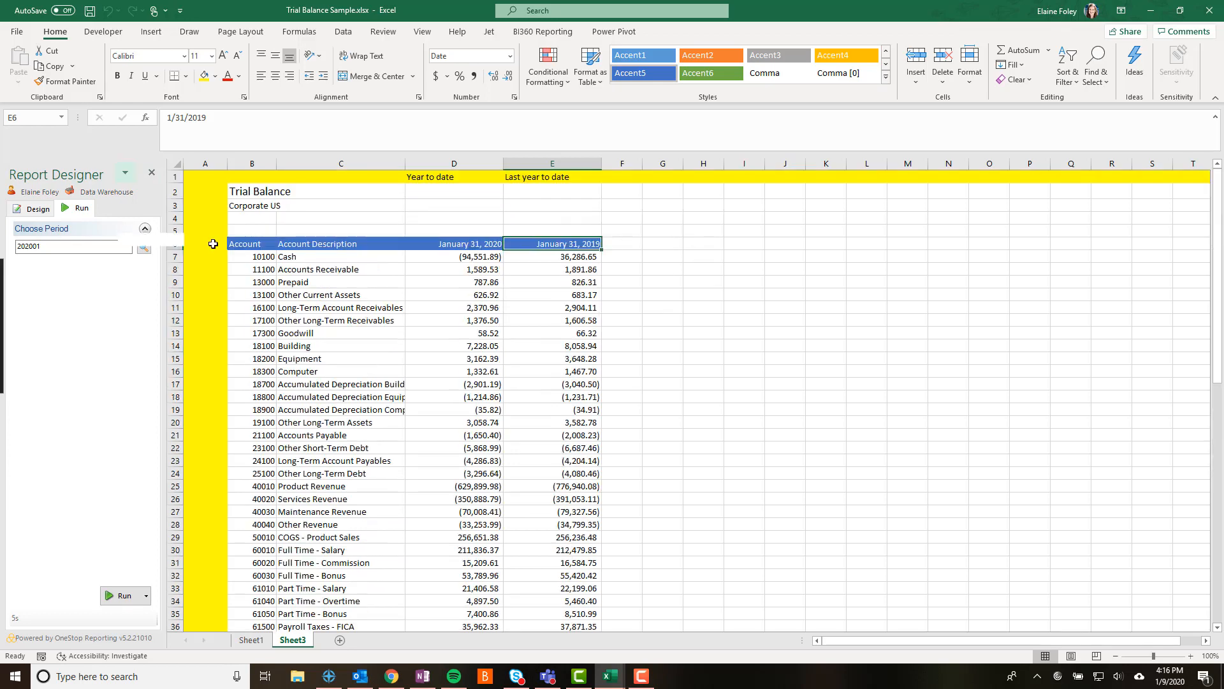
# - Return to the report design and add the heading "Variance" in F6, beside the last-year Period End heading
pyautogui.click(32, 209)
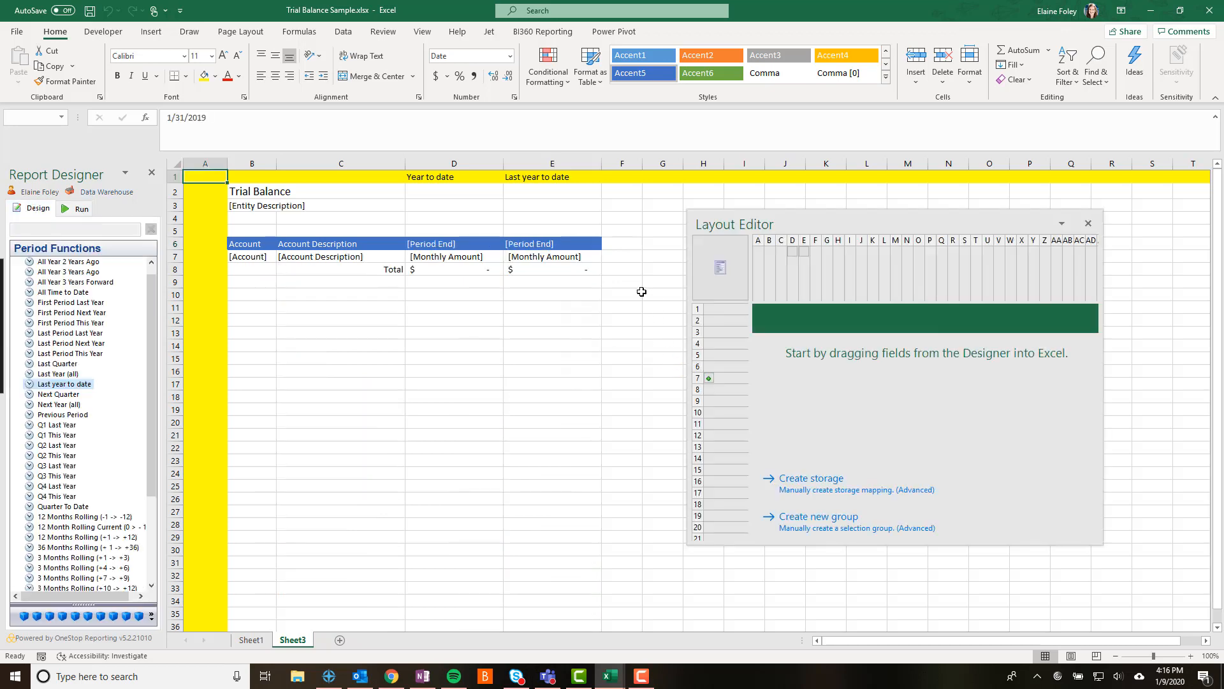
pyautogui.moveTo(826, 219); pyautogui.dragTo(880, 218)
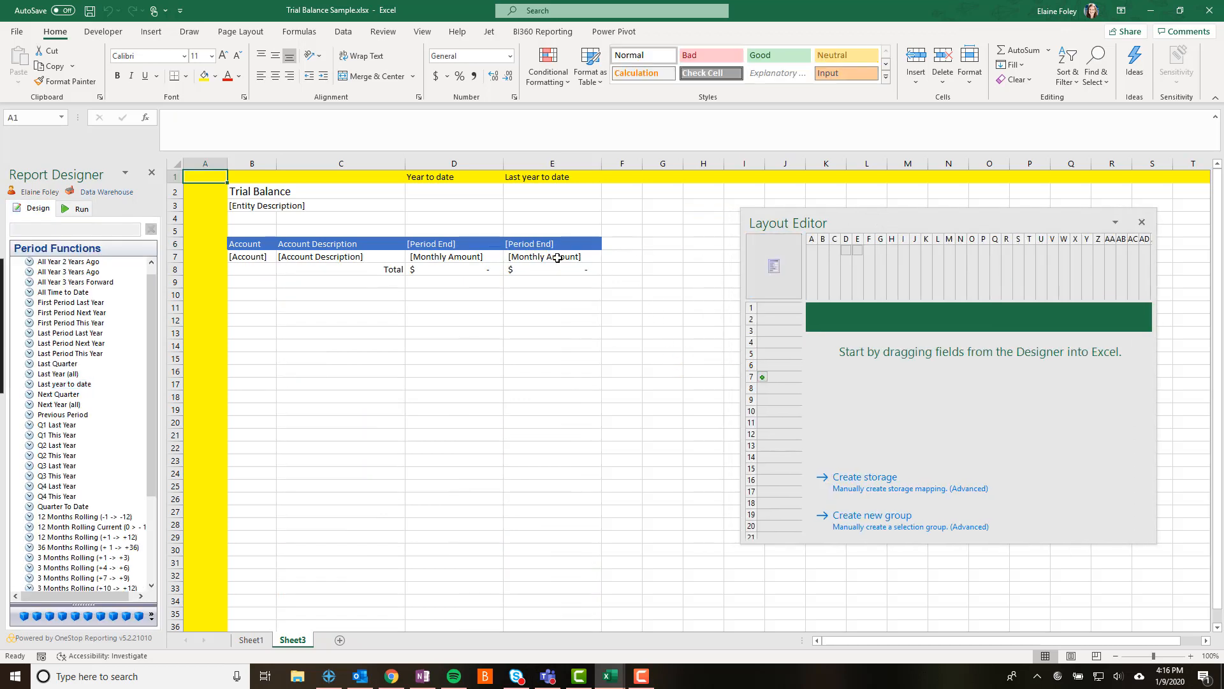
pyautogui.click(637, 246)
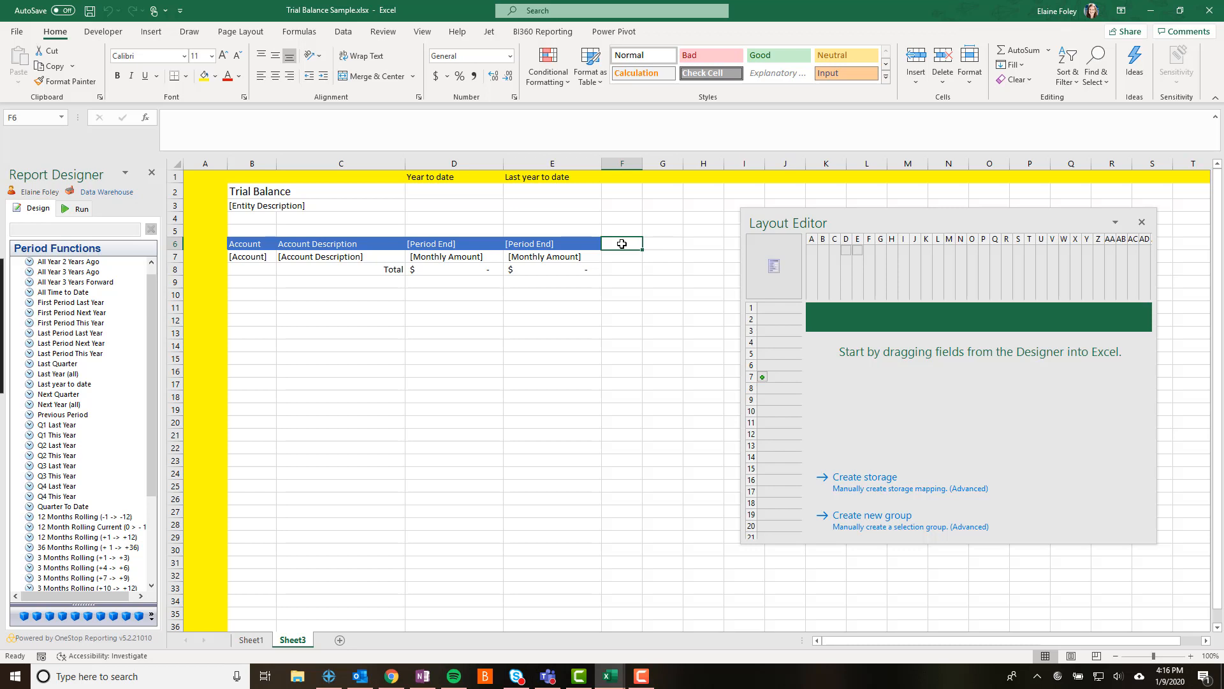
pyautogui.write('Variance')
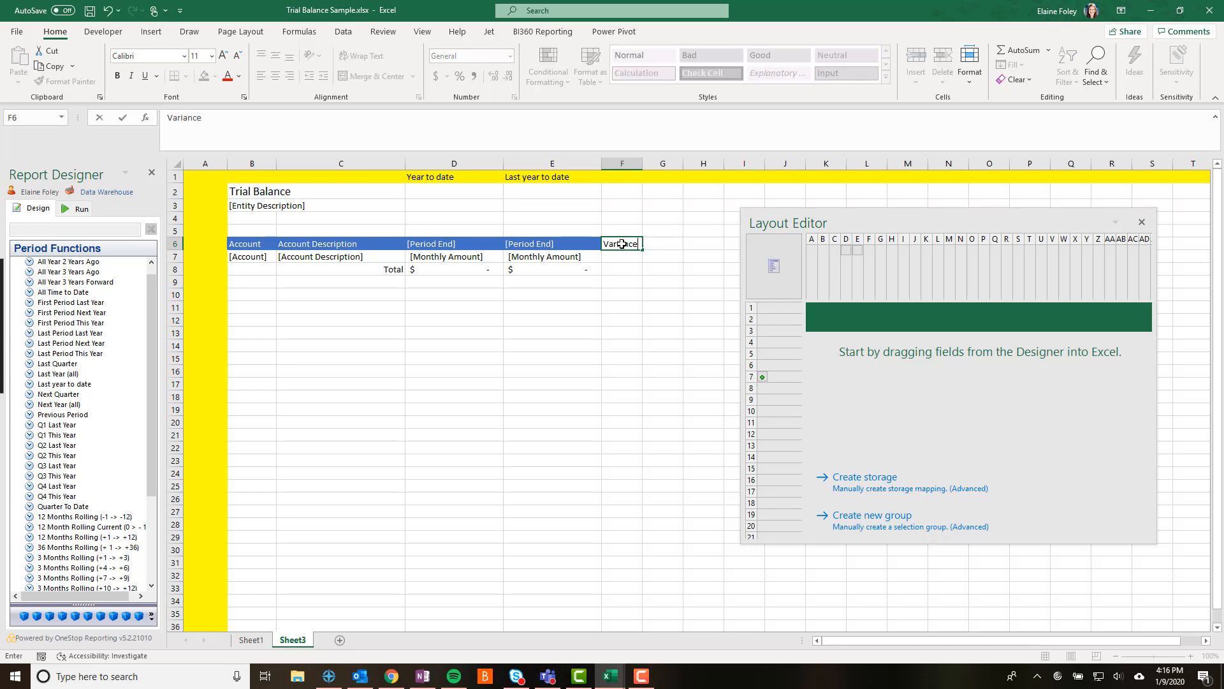
pyautogui.press('Return')
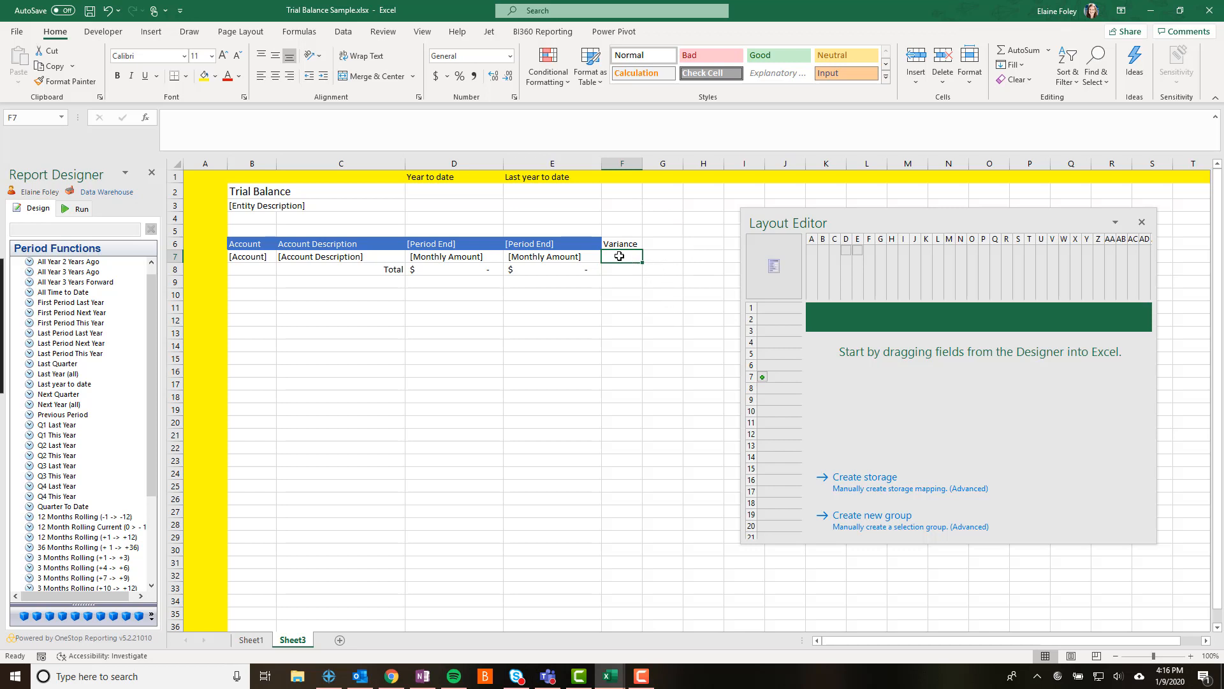
pyautogui.write('=')
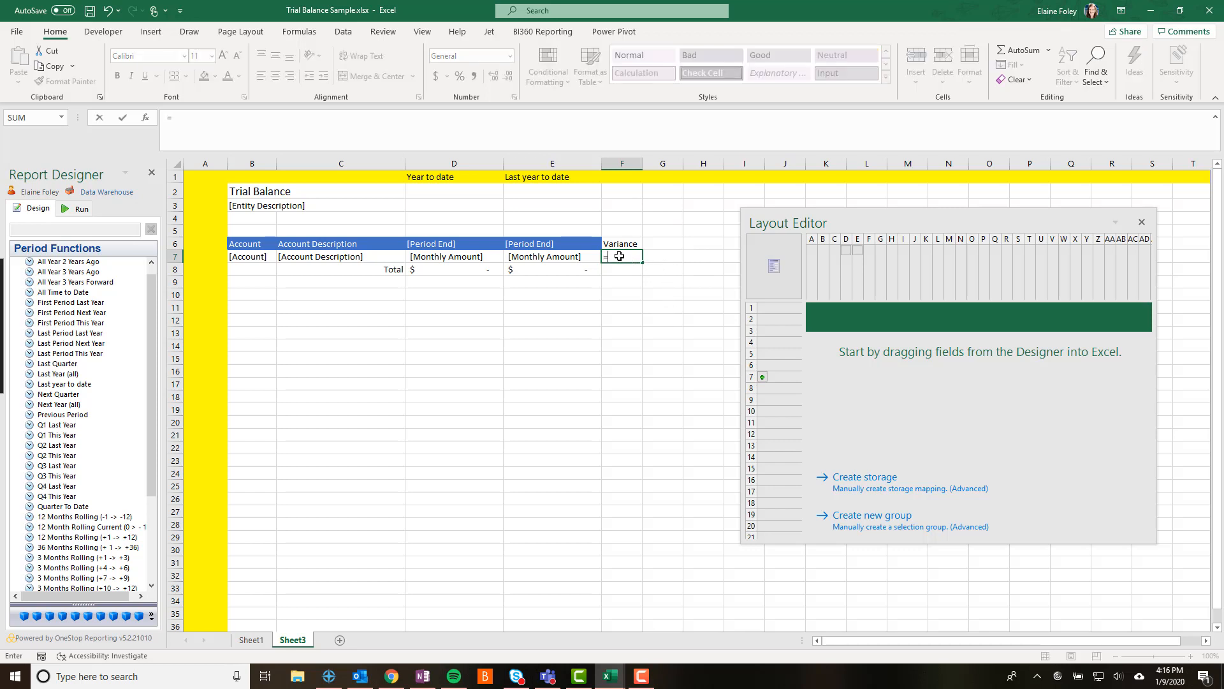
pyautogui.write('IFER')
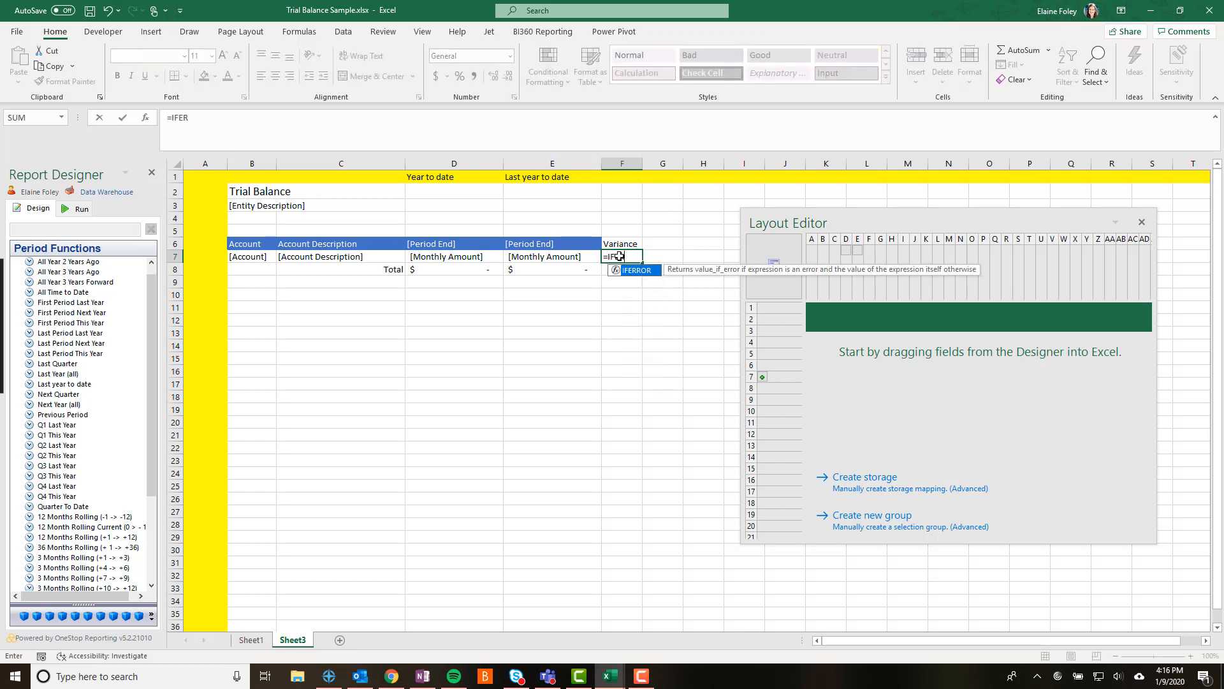
pyautogui.write('ROR')
pyautogui.press('BackSpace')
pyautogui.press('BackSpace')
pyautogui.press('BackSpace')
pyautogui.press('BackSpace')
pyautogui.press('BackSpace')
pyautogui.press('BackSpace')
pyautogui.press('BackSpace')
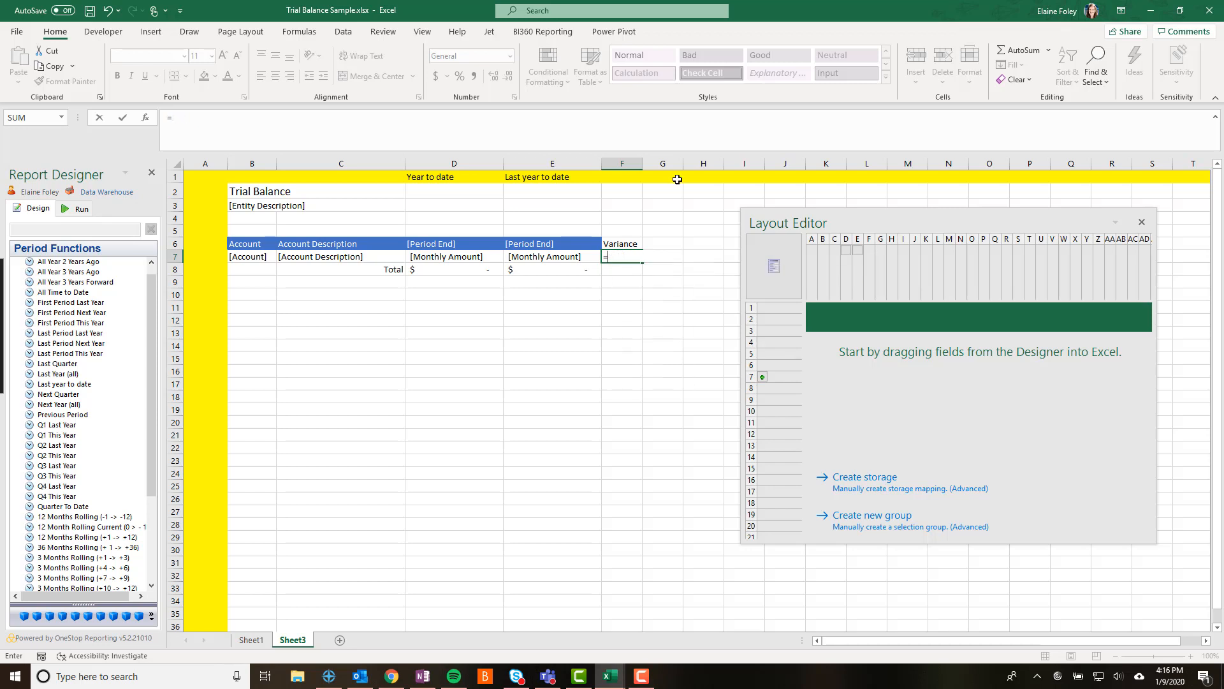
# - Enter the variance formula =D7-E7 in F7, subtracting the last-year amount from the current-year amount
pyautogui.click(467, 261)
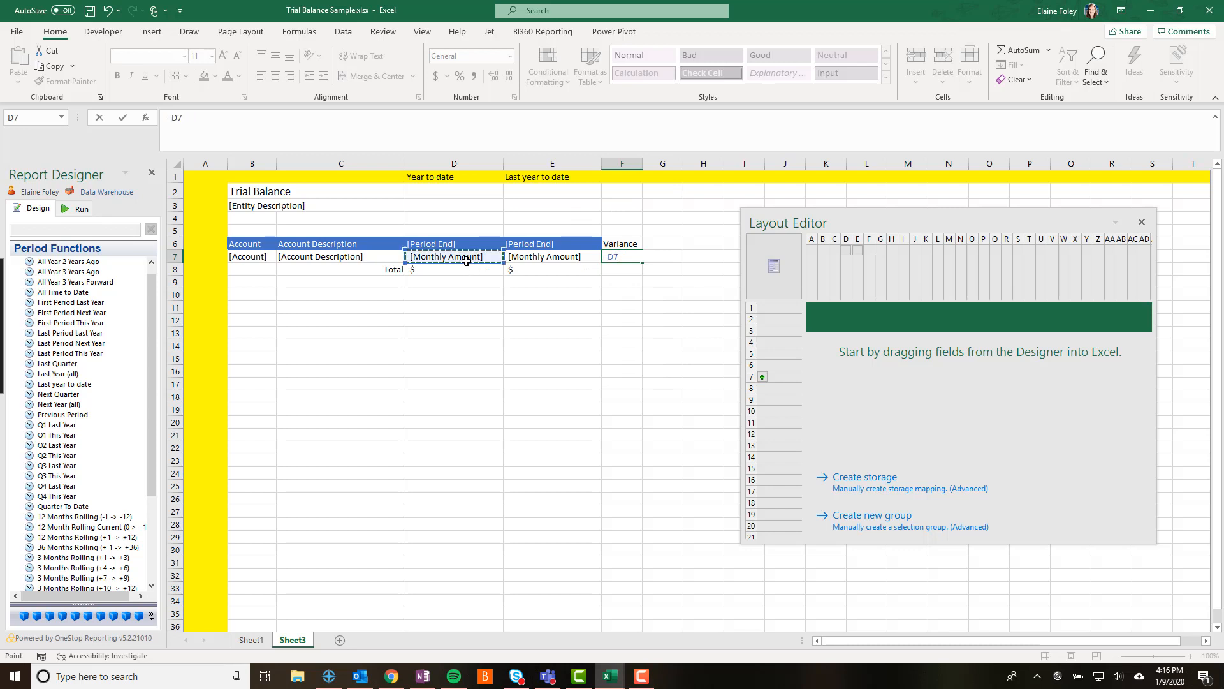
pyautogui.write('-')
pyautogui.click(531, 256)
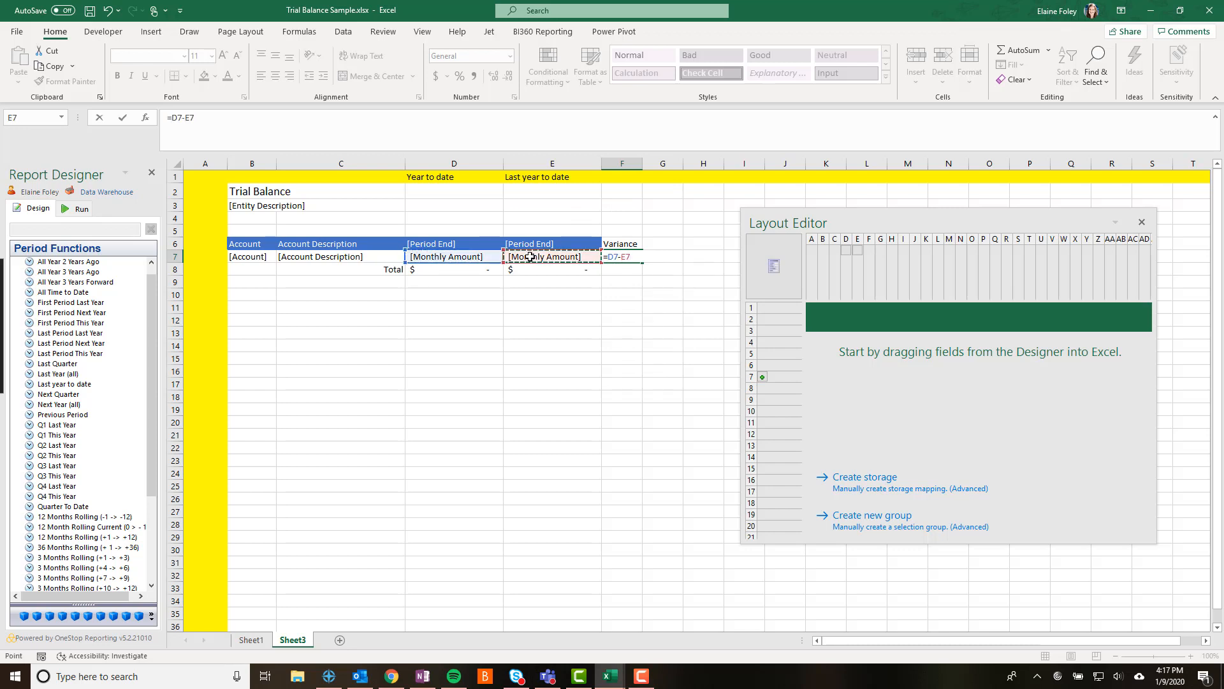
pyautogui.press('Return')
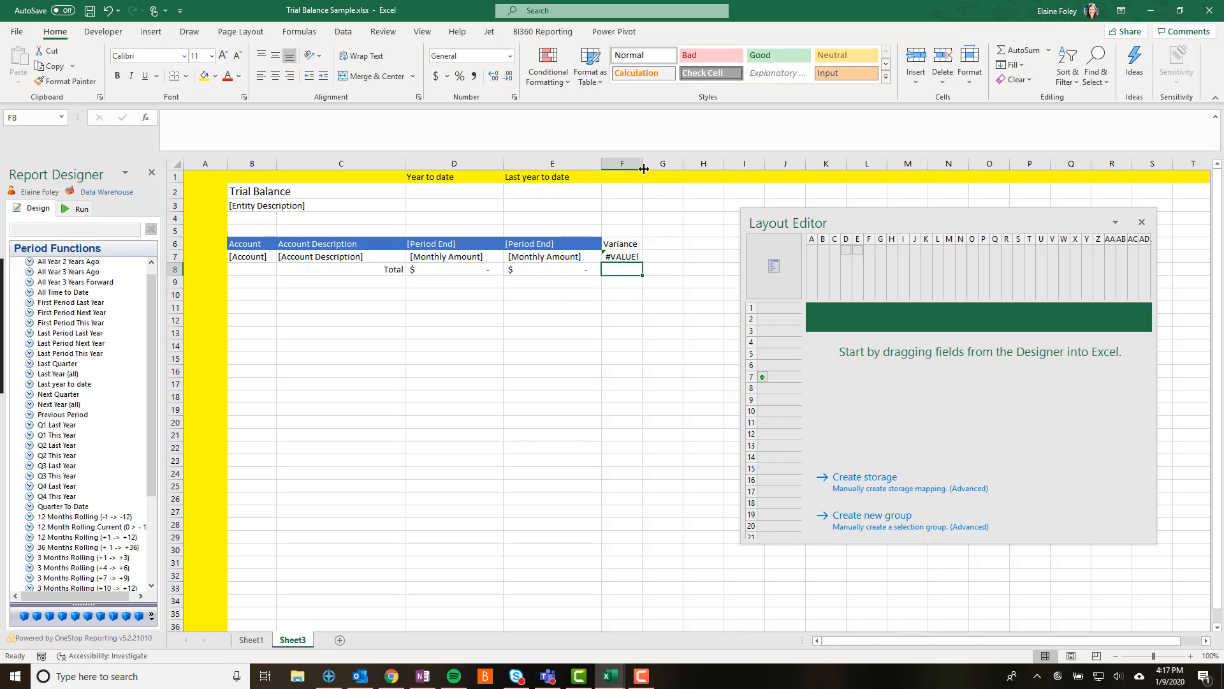
# - Widen column F and set the variance formula in F7 to =IFERROR(D7-E7,0)
pyautogui.moveTo(643, 164); pyautogui.dragTo(671, 164)
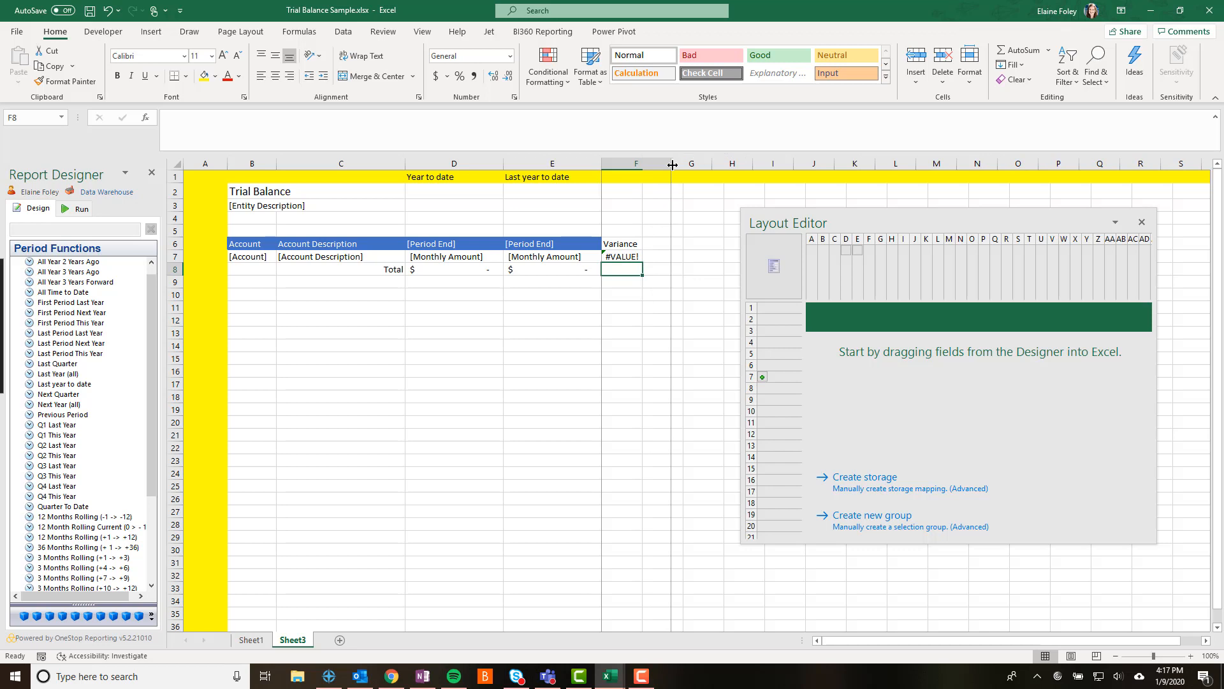
pyautogui.click(642, 244)
pyautogui.click(648, 257)
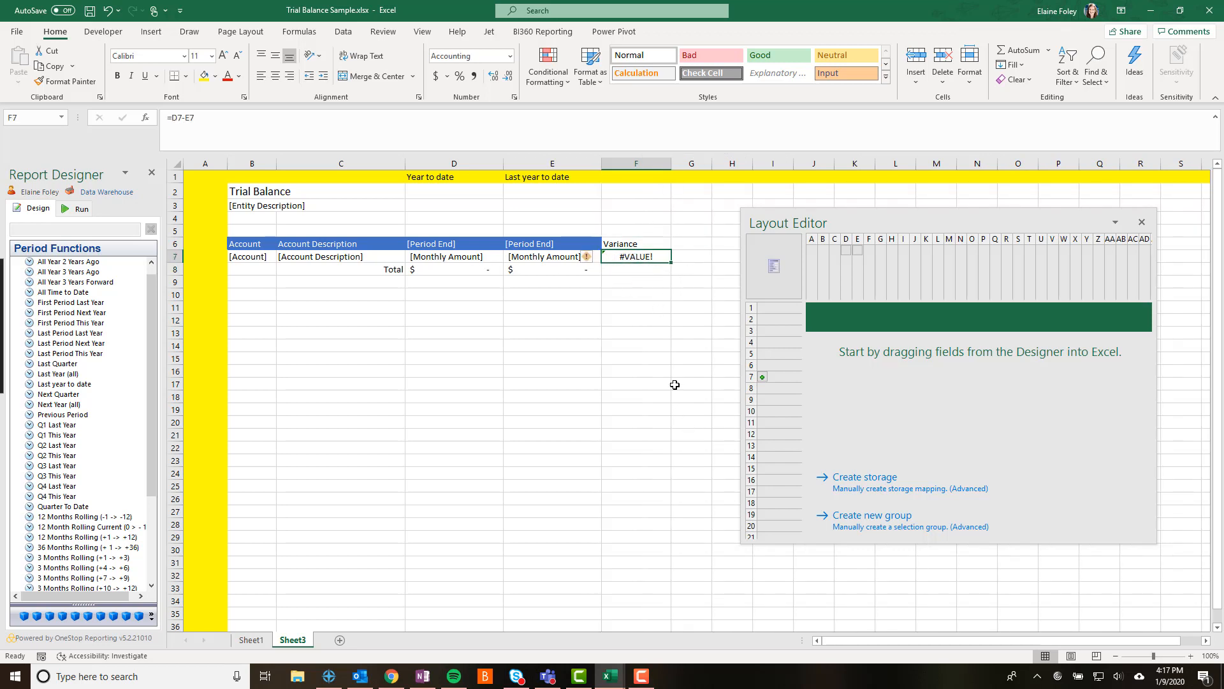
pyautogui.write('=IFE')
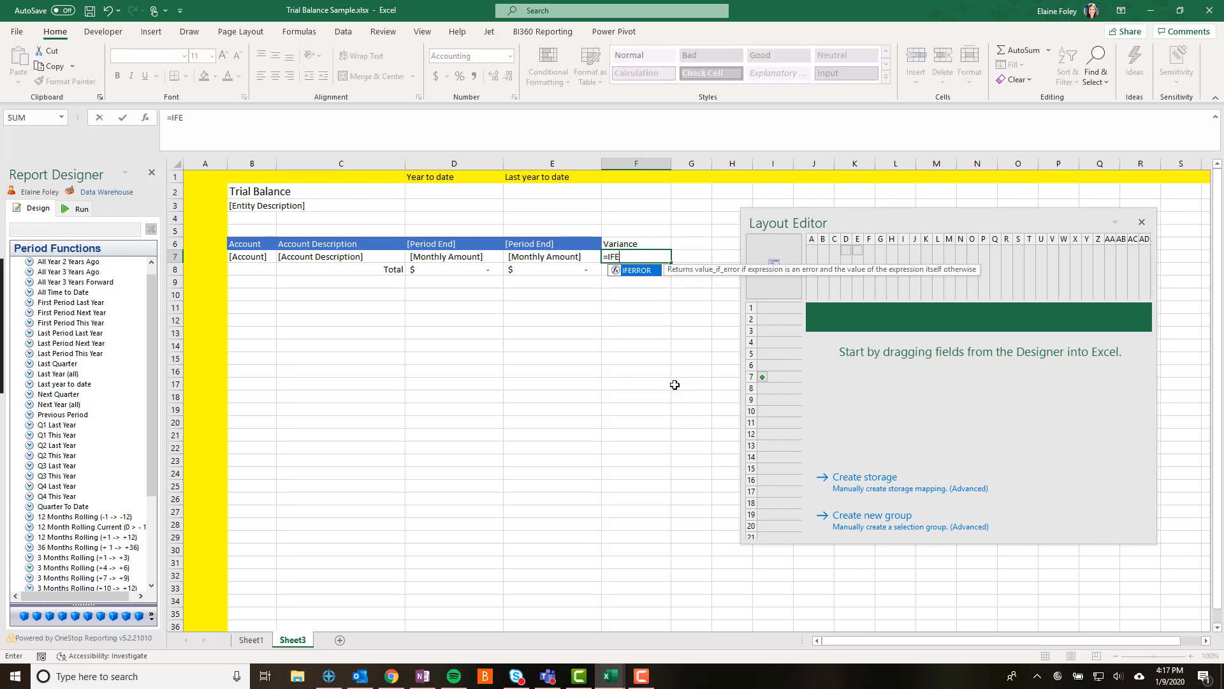
pyautogui.write('RROR(')
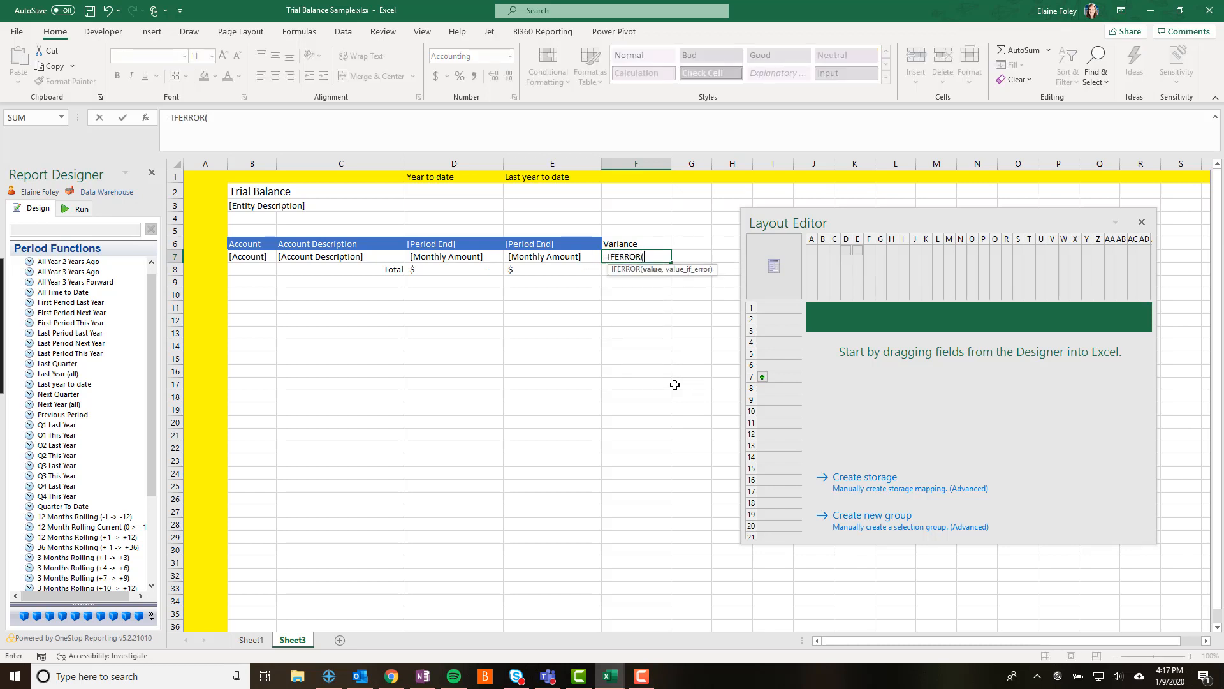
pyautogui.click(495, 259)
pyautogui.write('-')
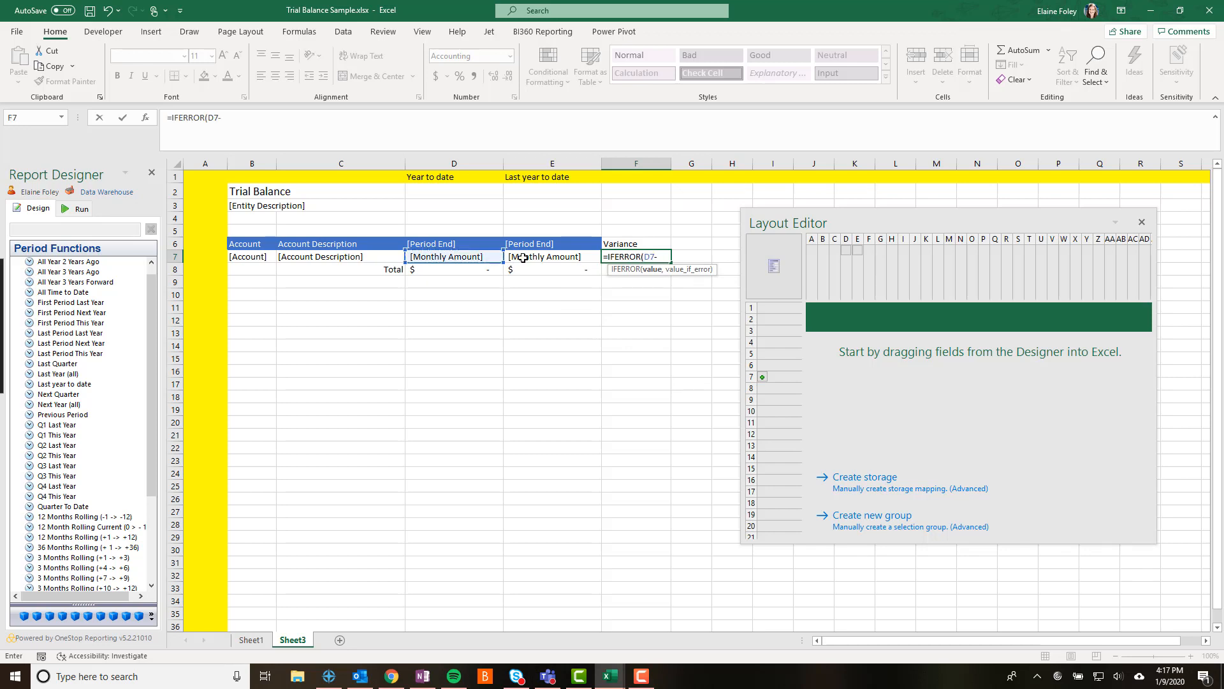
pyautogui.click(523, 257)
pyautogui.write(',')
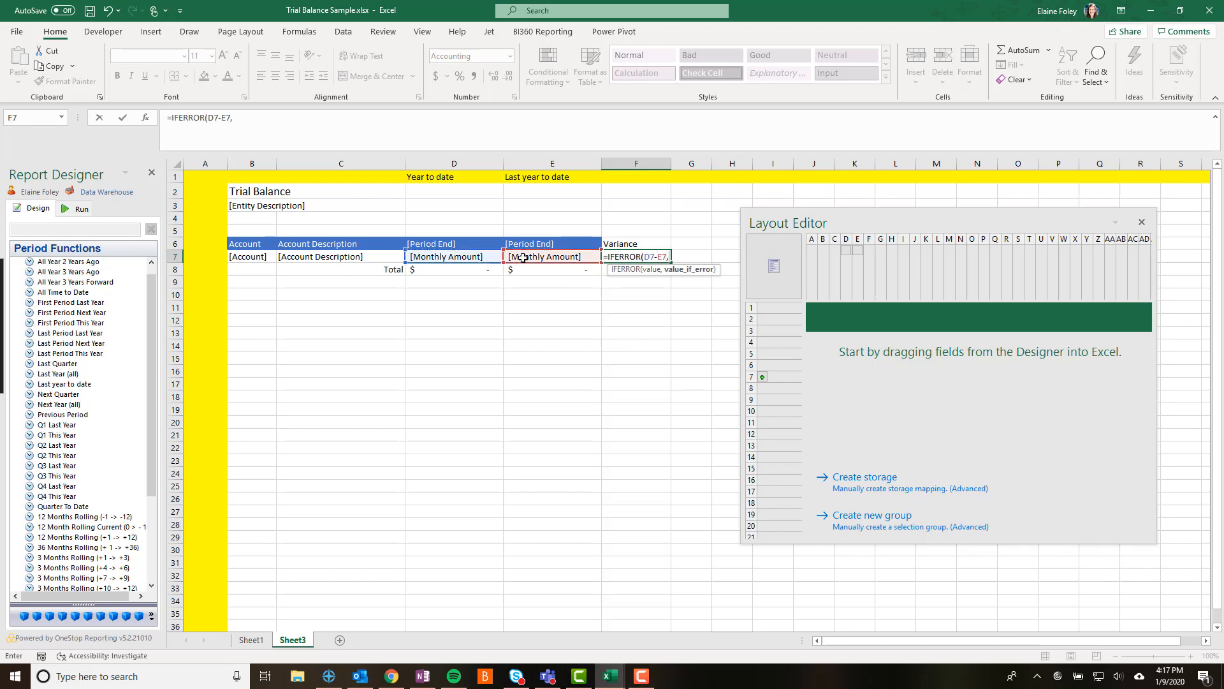
pyautogui.write('0)')
pyautogui.press('Return')
pyautogui.click(630, 254)
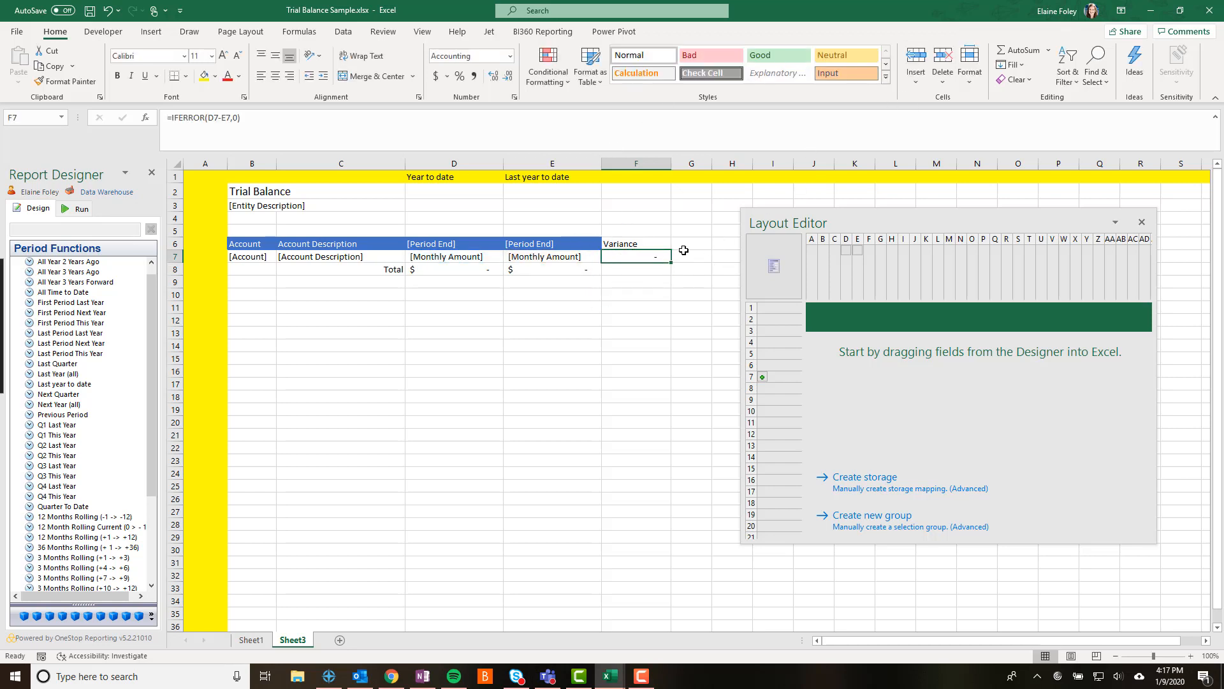
# - Apply the Accent5 cell style to the Variance heading in F6
pyautogui.click(655, 243)
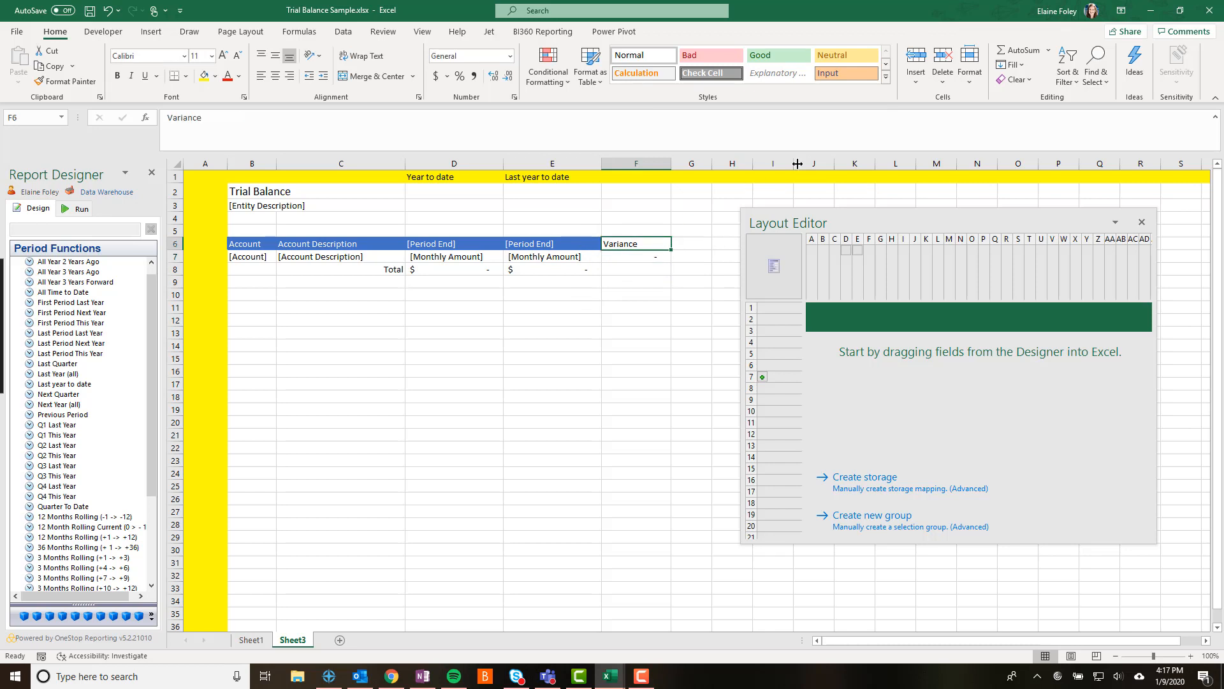
pyautogui.click(885, 79)
pyautogui.click(898, 278)
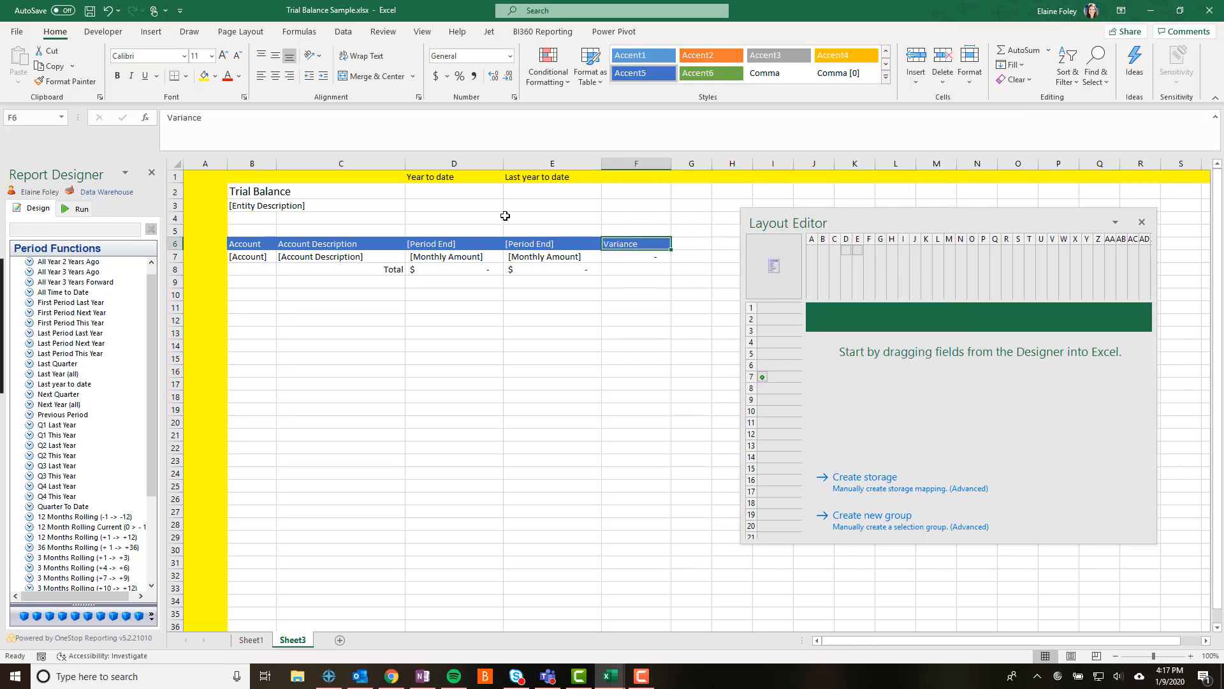
# - Fill the Total row formula from E8 across to F8 to total the Variance column
pyautogui.click(653, 264)
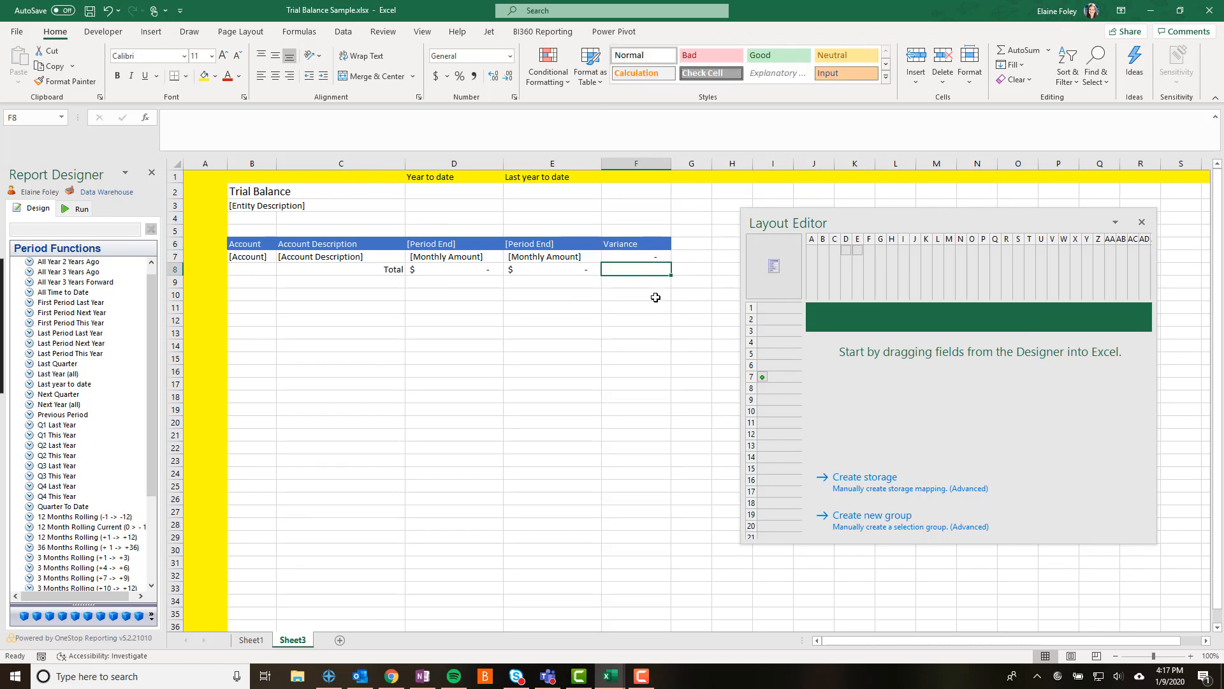
pyautogui.click(579, 271)
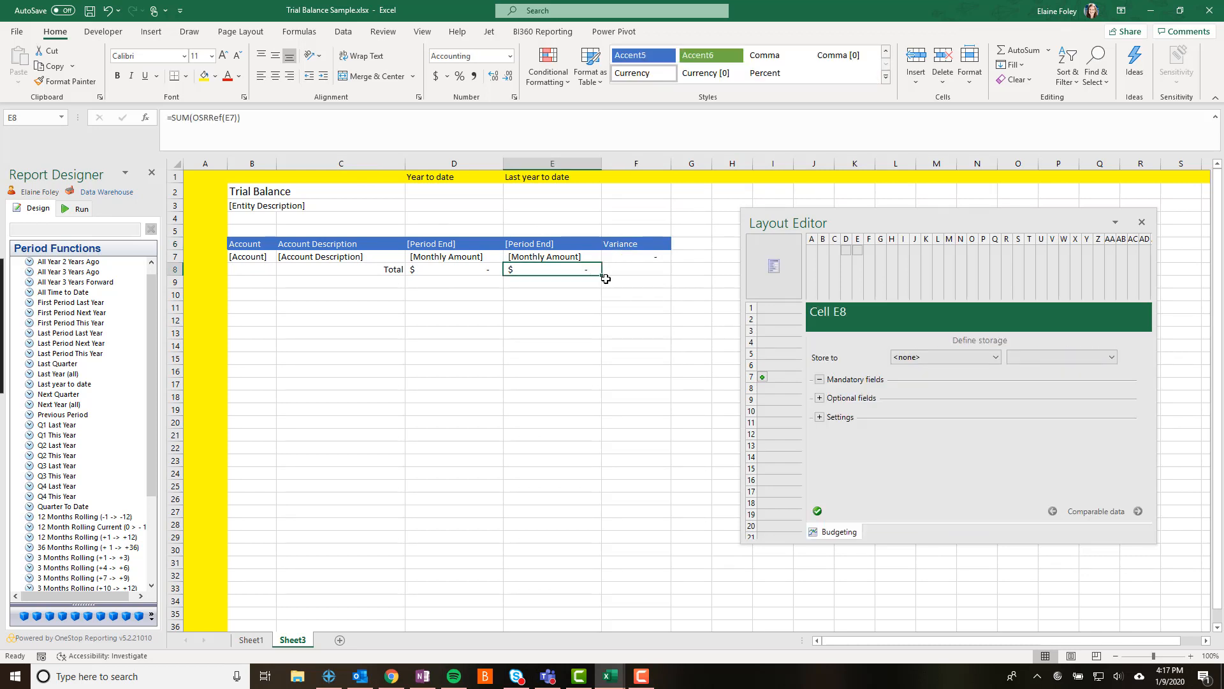
pyautogui.moveTo(601, 277); pyautogui.dragTo(652, 271)
pyautogui.click(652, 271)
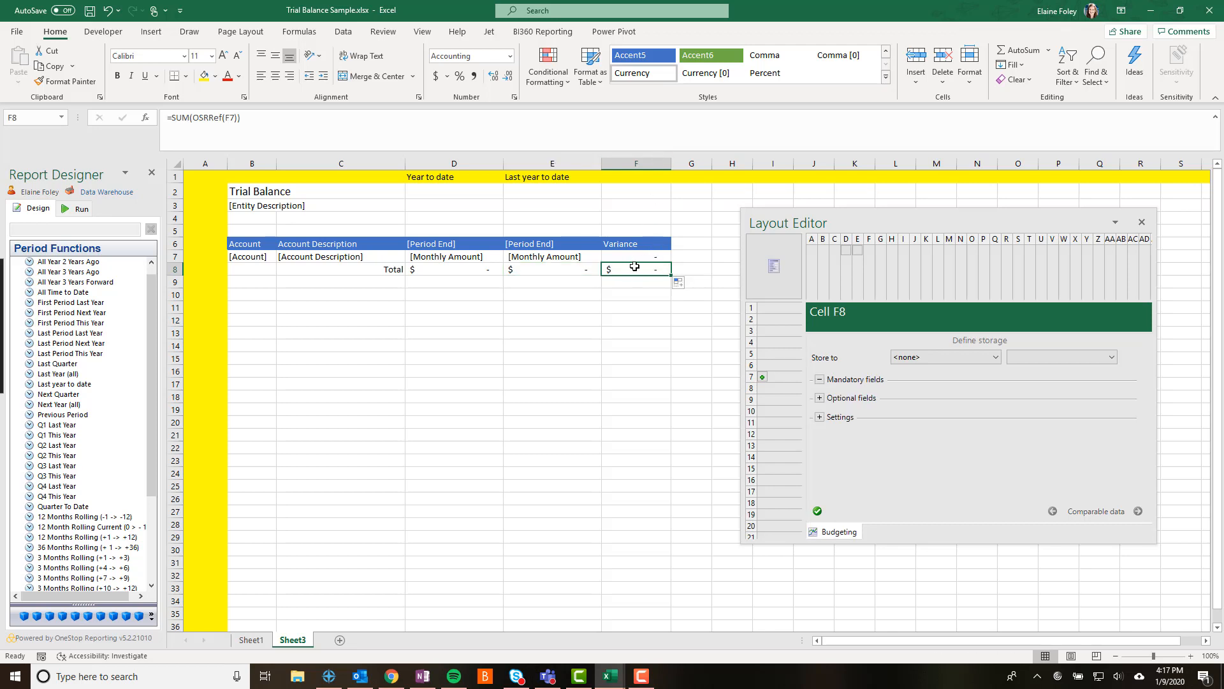
# - Compare the Total row formulas in E8 and F8, and check column D's layout settings
pyautogui.click(535, 271)
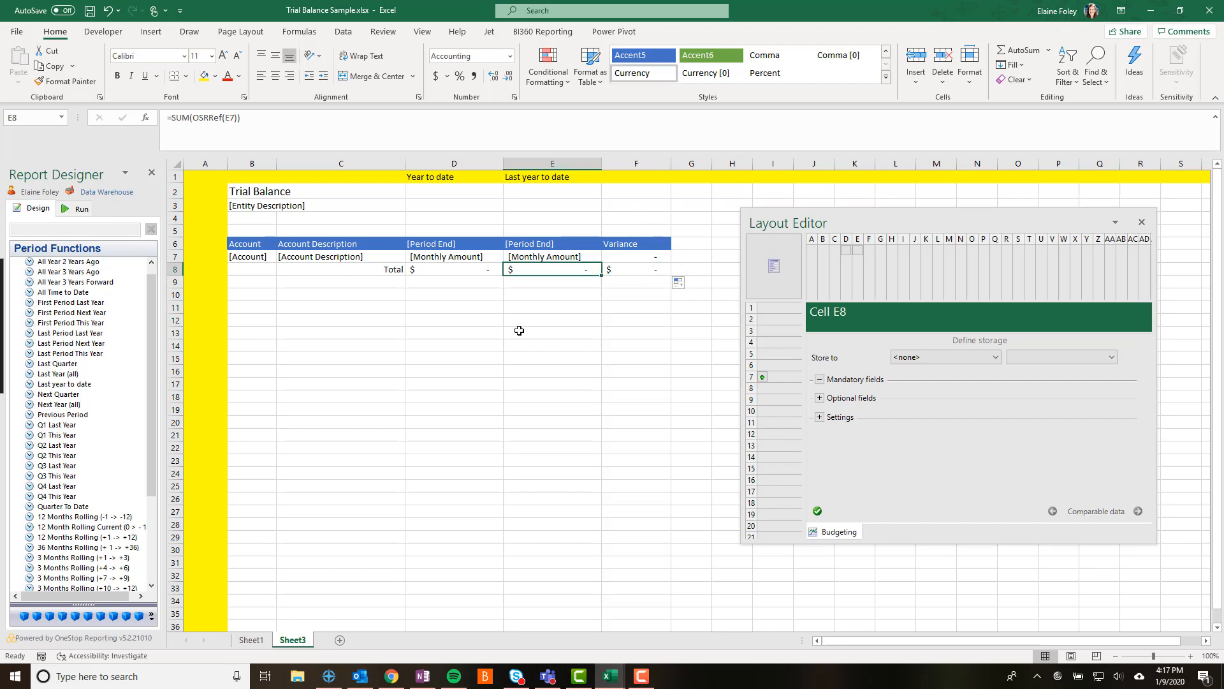
pyautogui.click(623, 271)
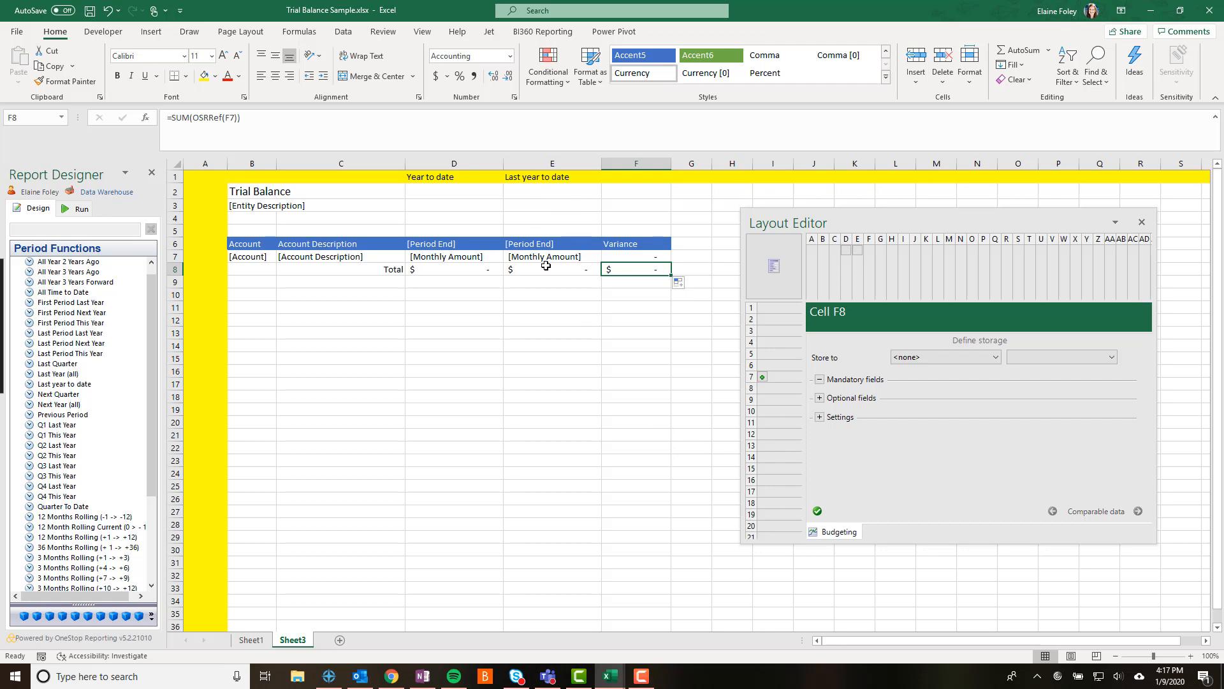
pyautogui.click(467, 160)
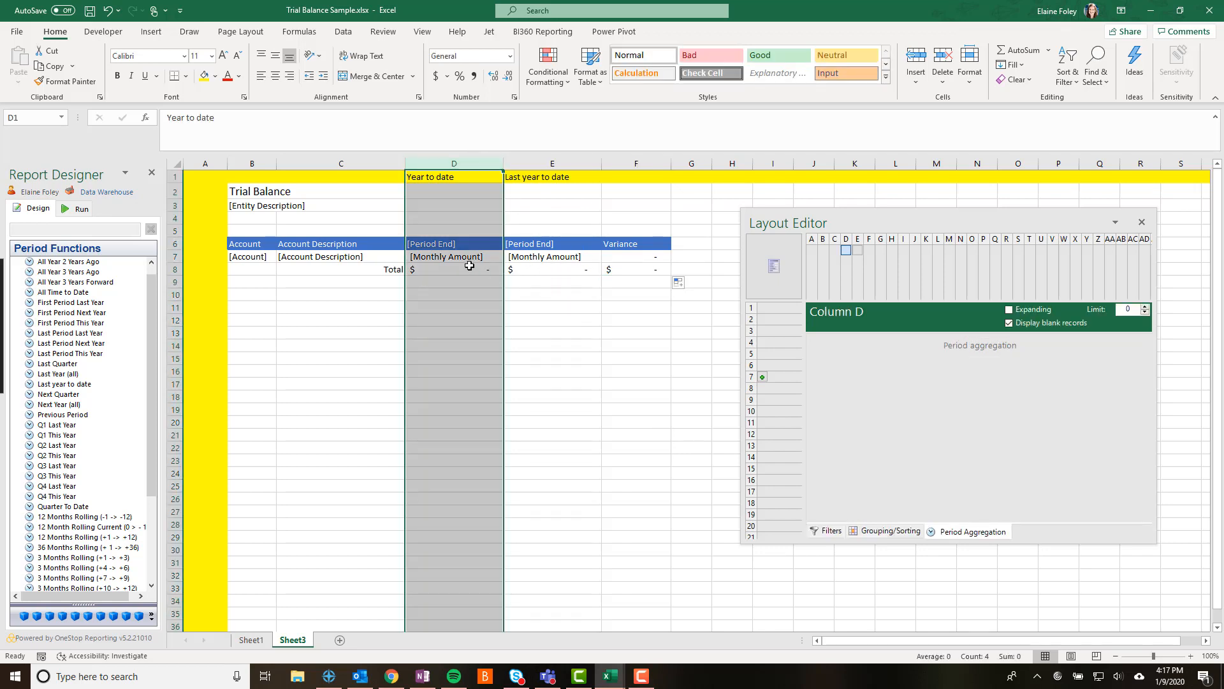
pyautogui.click(574, 269)
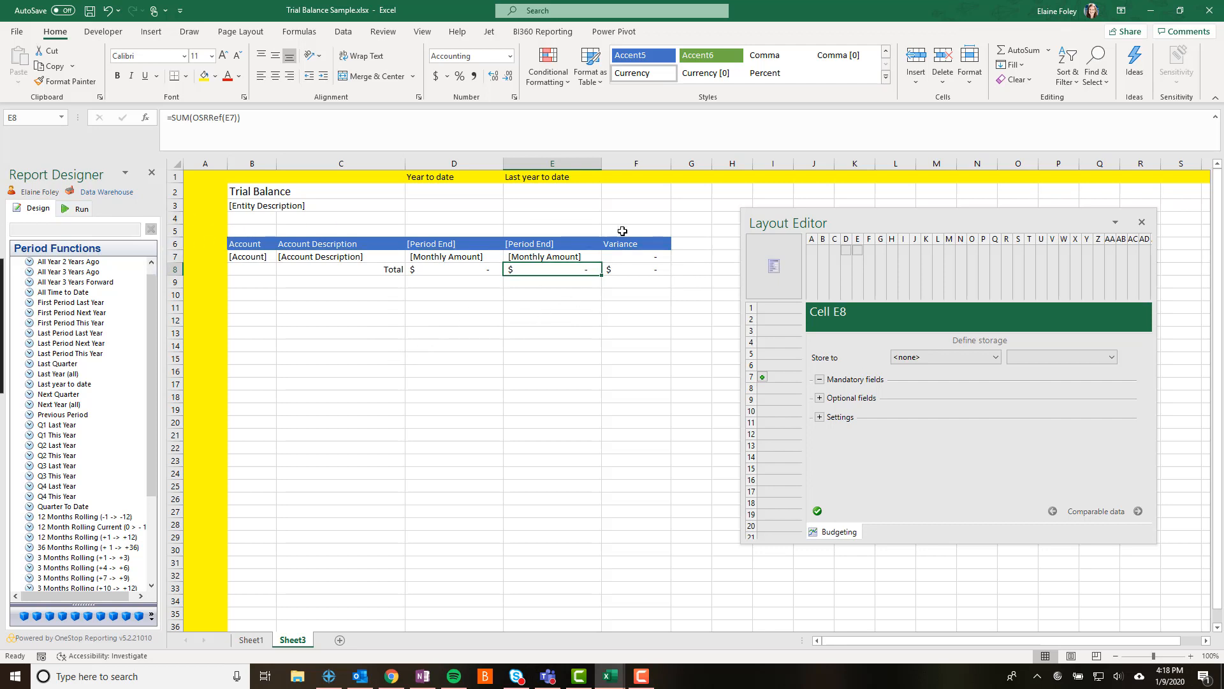
pyautogui.click(622, 274)
pyautogui.click(731, 275)
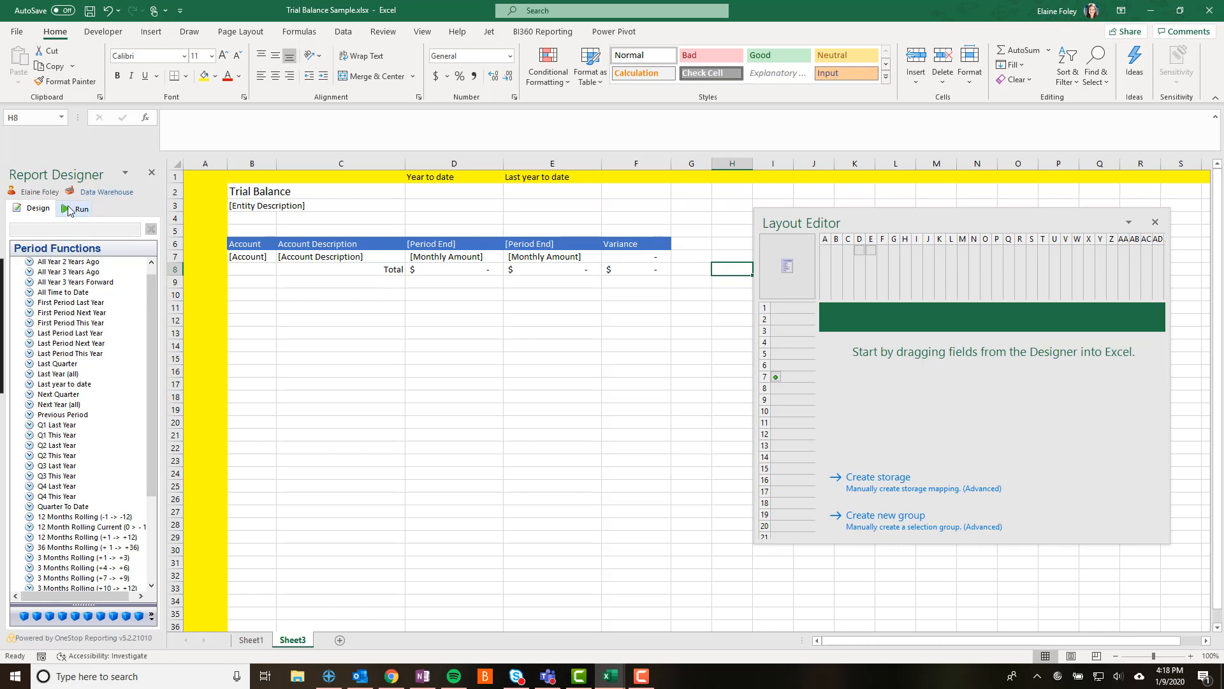
# - Run the report for period 202001, review the Variance column down to the Total row, and return to the report design
pyautogui.click(88, 210)
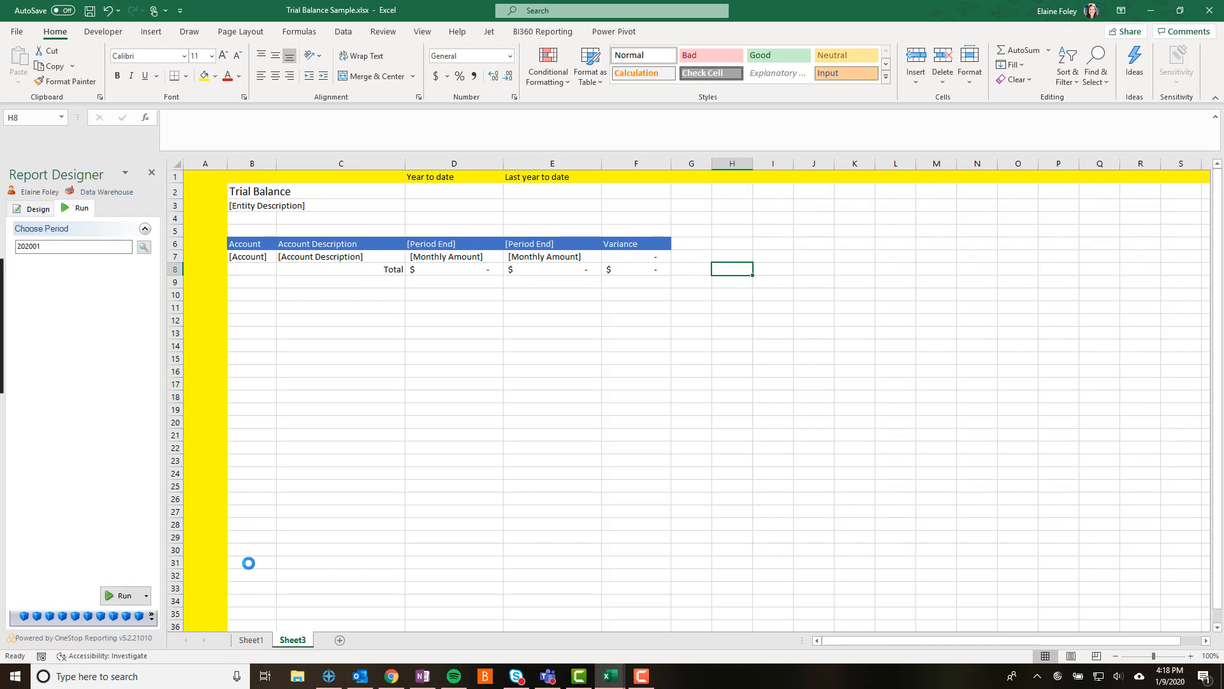
pyautogui.click(147, 592)
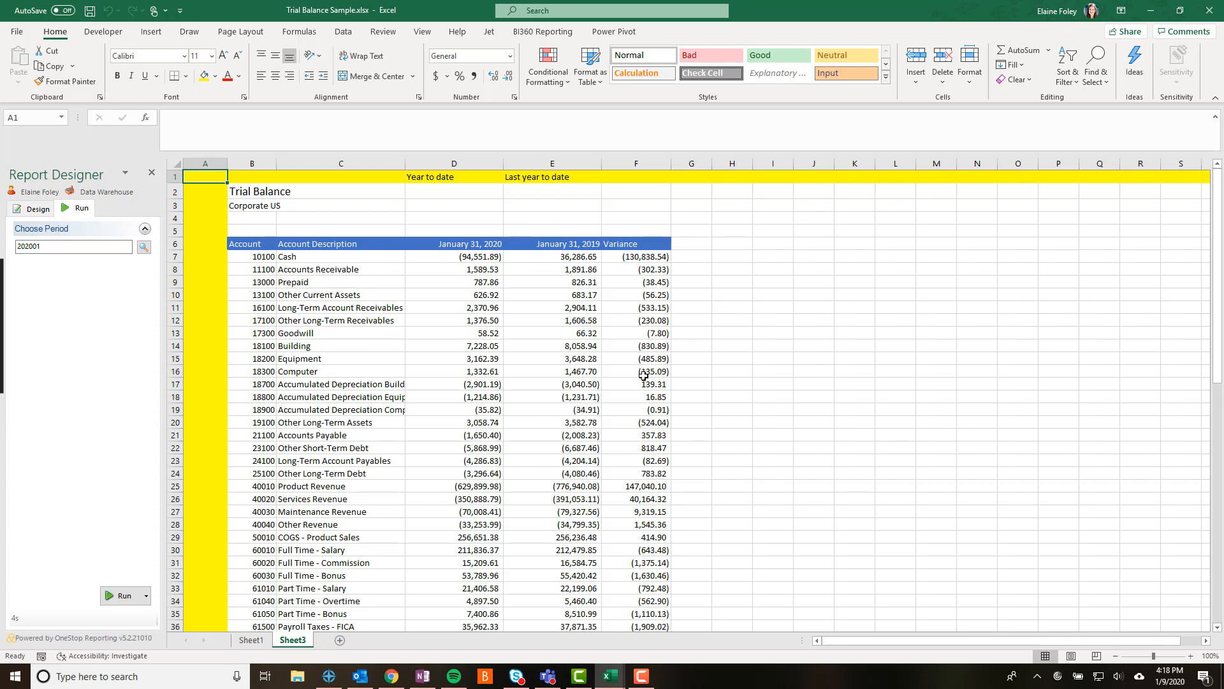
pyautogui.scroll(-16, 644, 375)
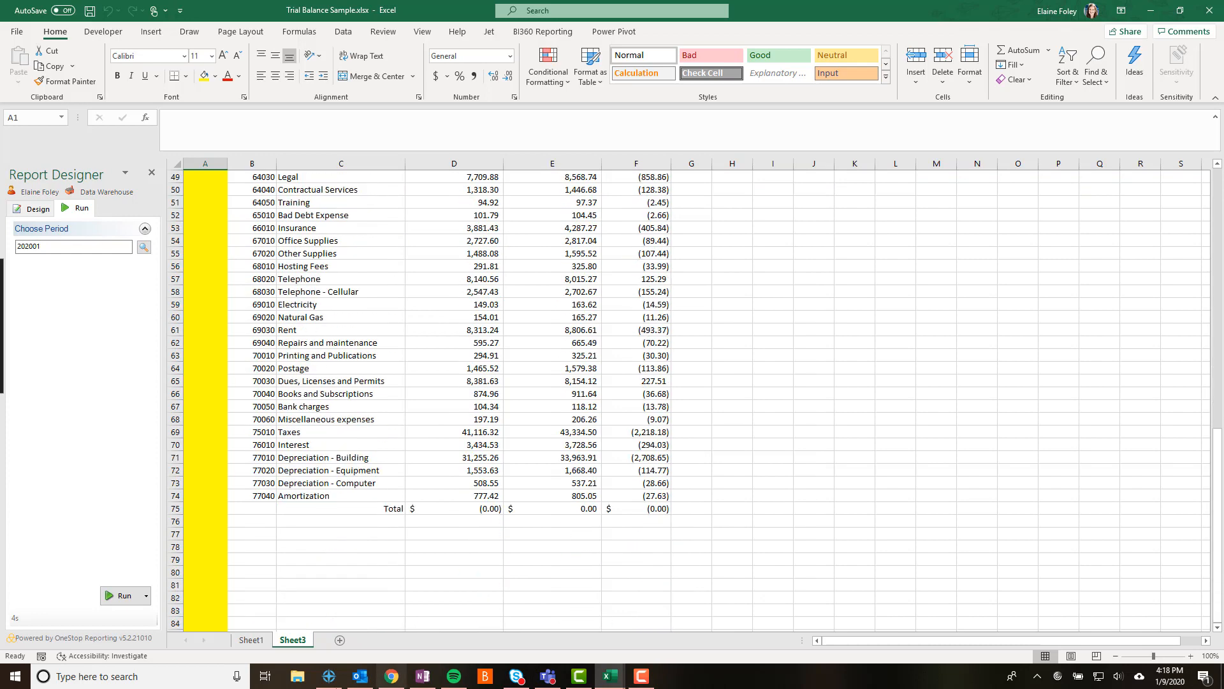
pyautogui.click(396, 546)
pyautogui.scroll(6, 594, 469)
pyautogui.scroll(10, 595, 468)
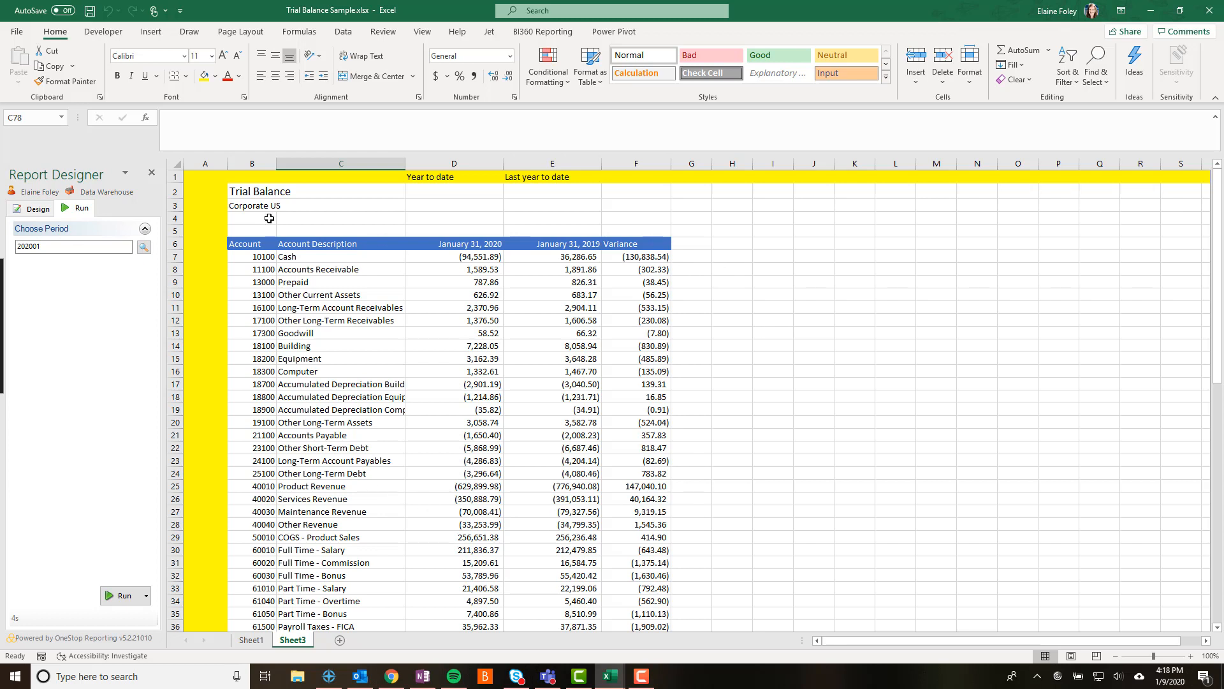
pyautogui.click(32, 208)
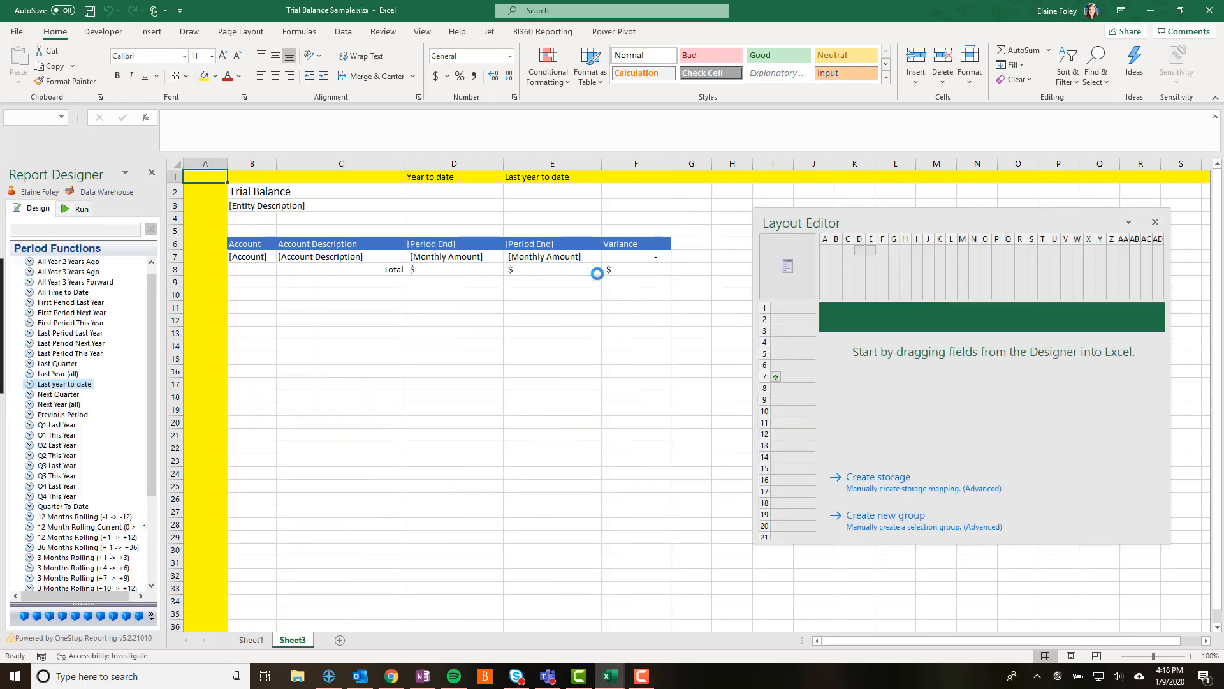